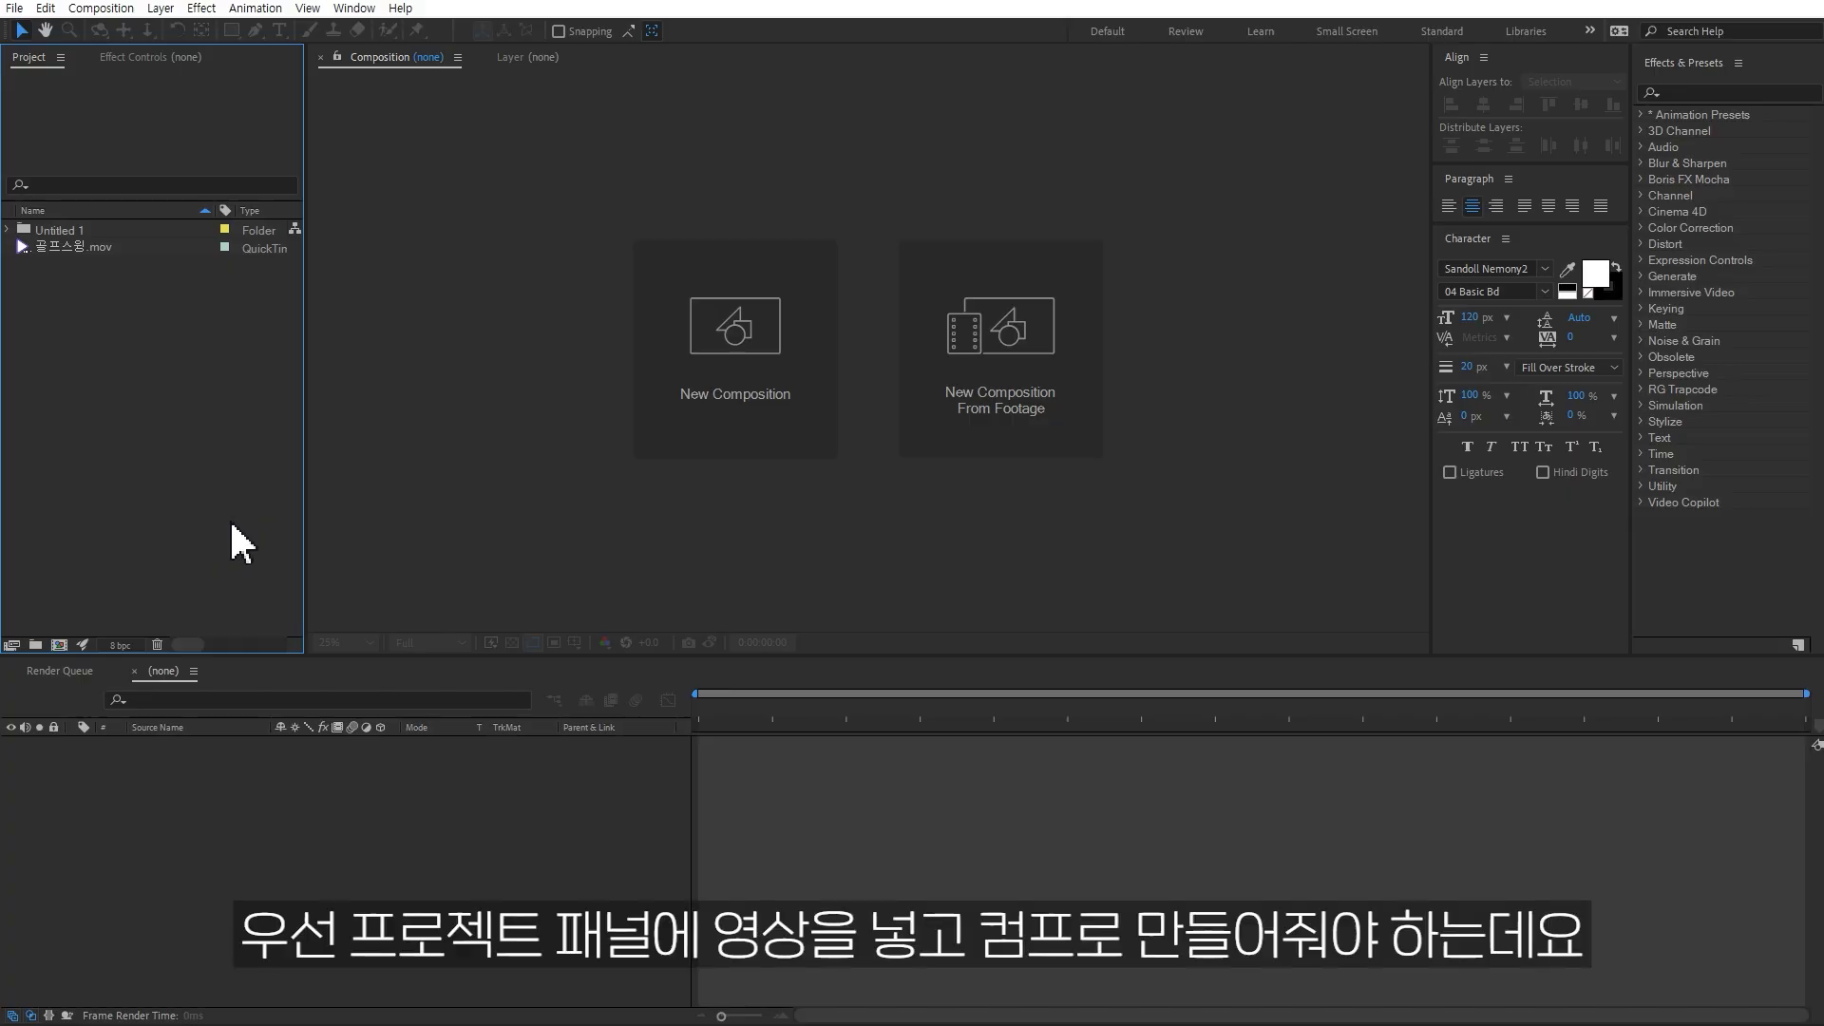
- Create an 800x1200, 30 fps composition from 골프스윙.mov with the clip as its layer
{"action": "left_click", "coordinate": [95, 249]}
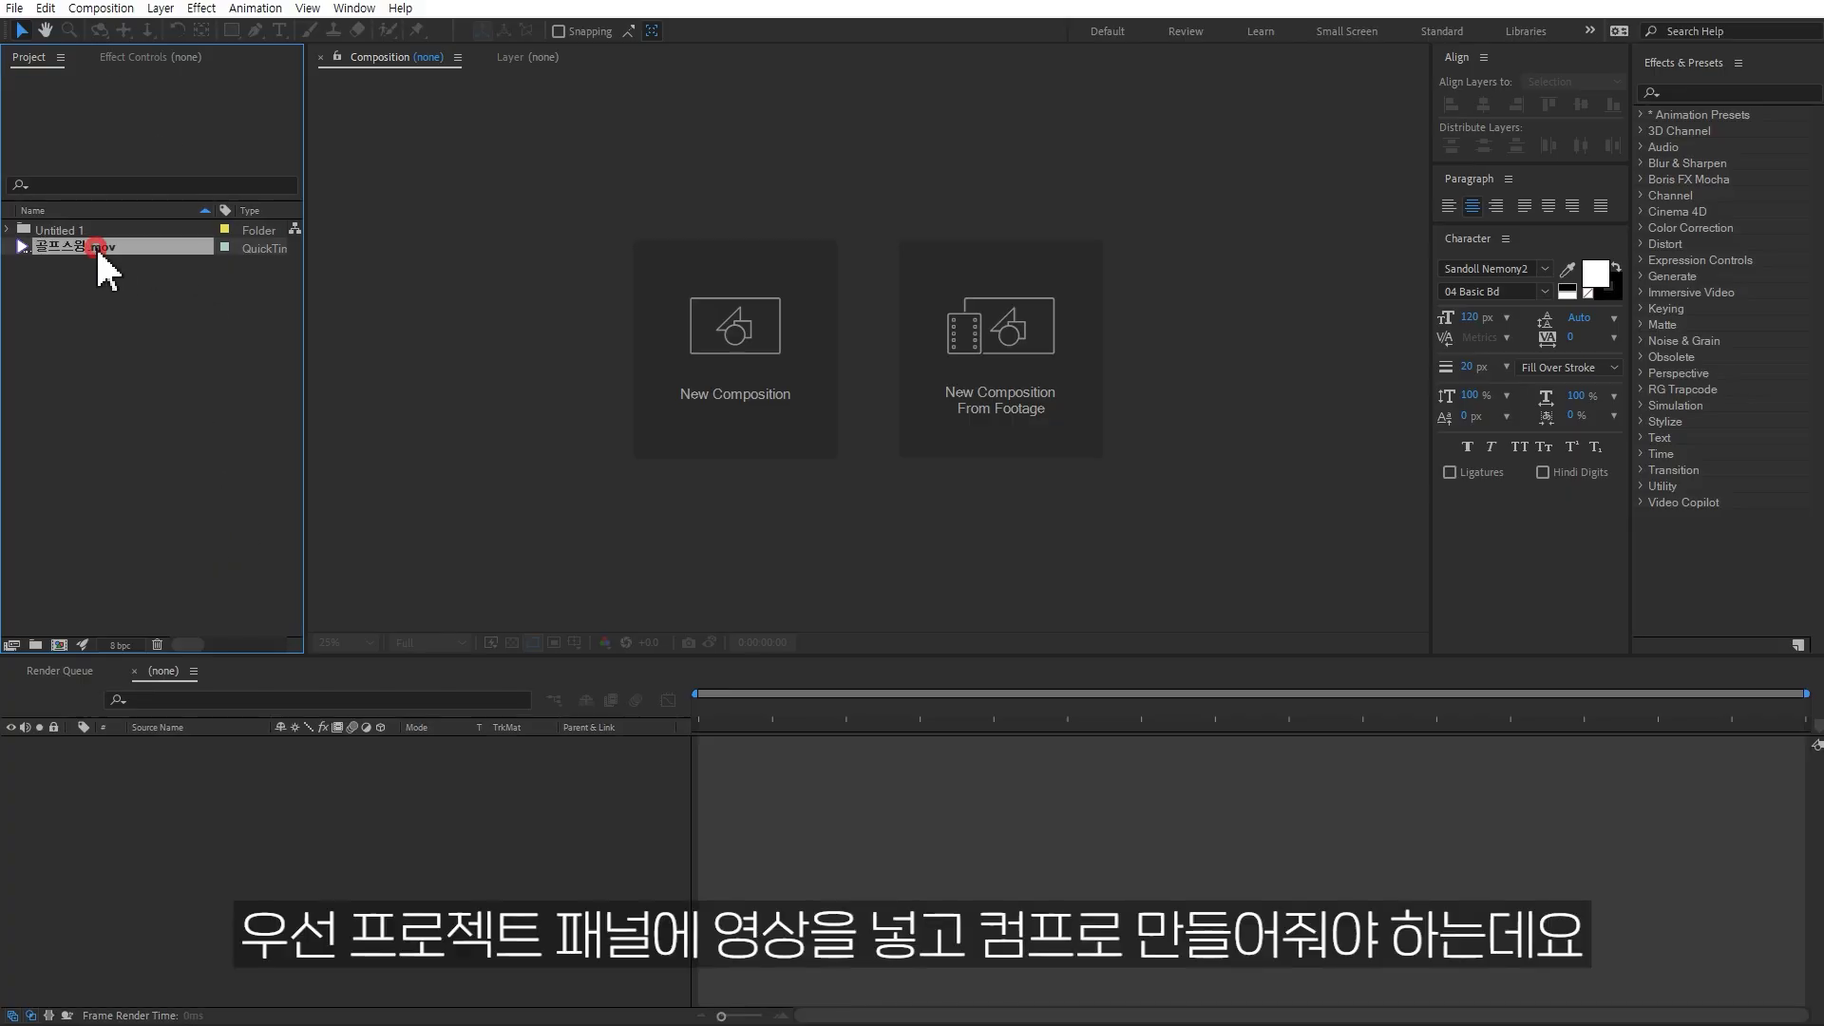
{"action": "left_click_drag", "start_coordinate": [95, 253], "coordinate": [65, 643]}
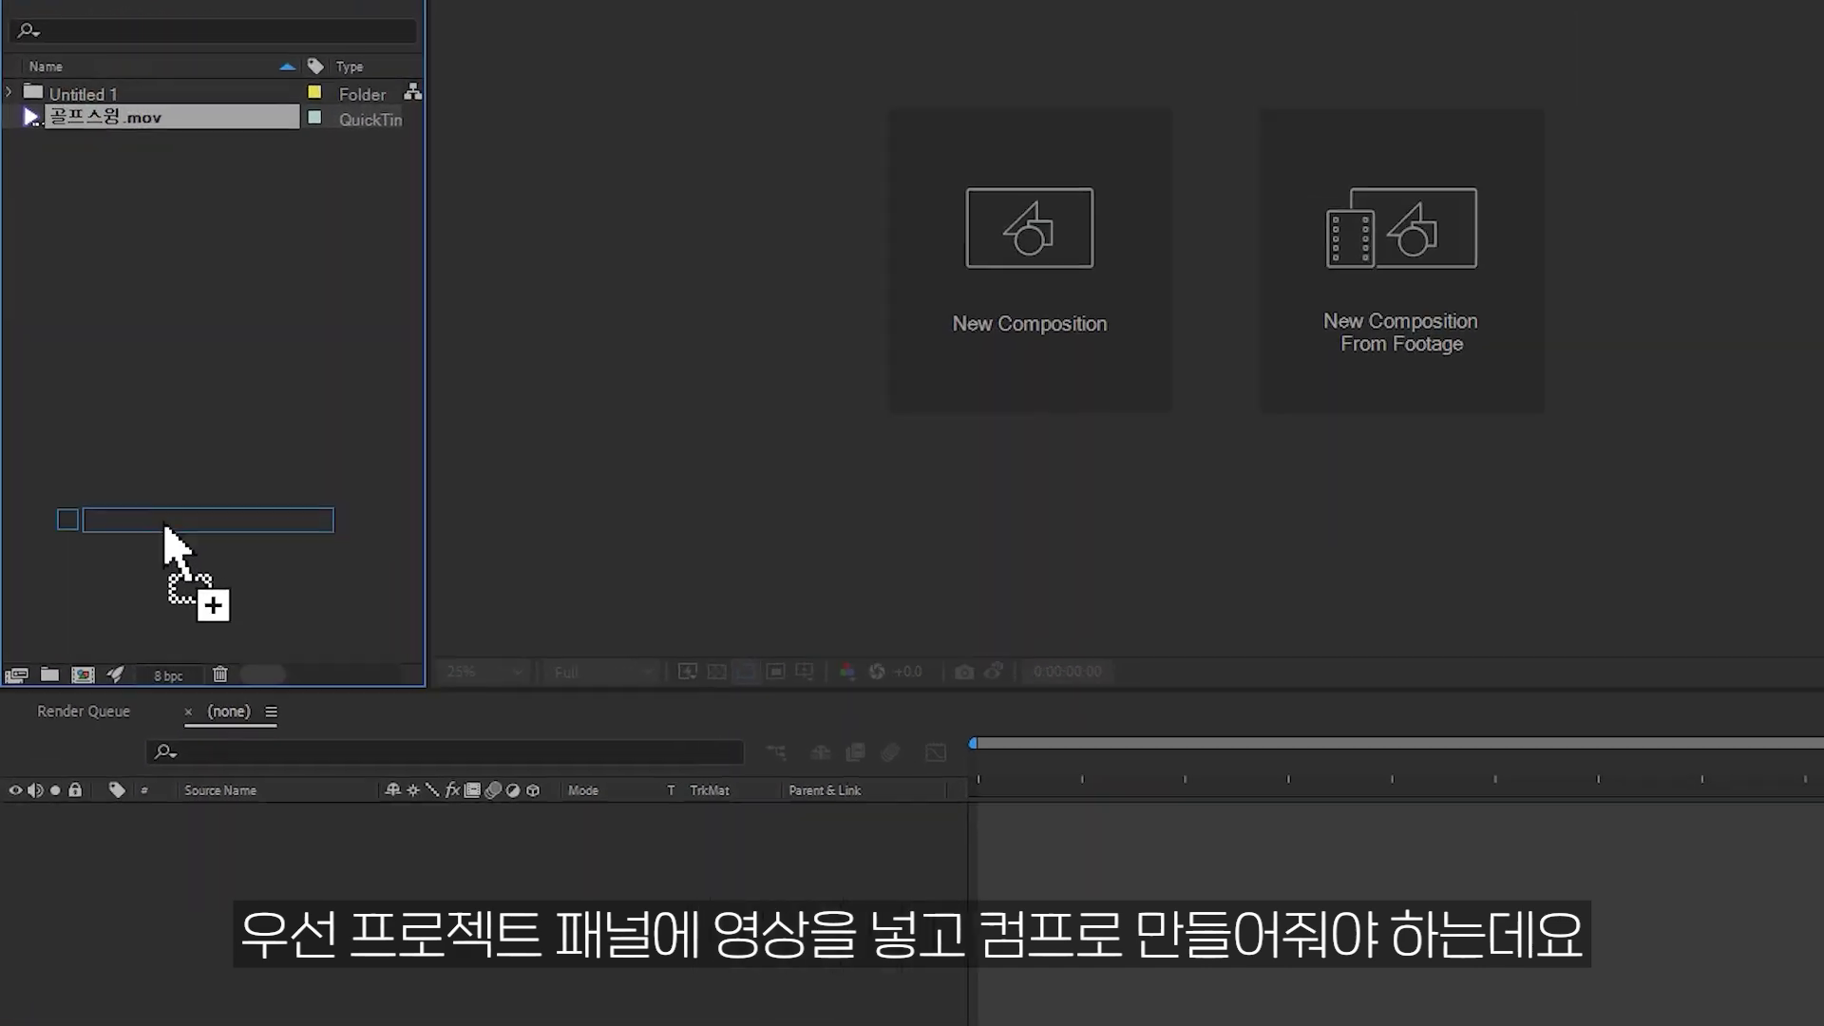
{"action": "left_click_drag", "start_coordinate": [130, 715], "coordinate": [119, 724]}
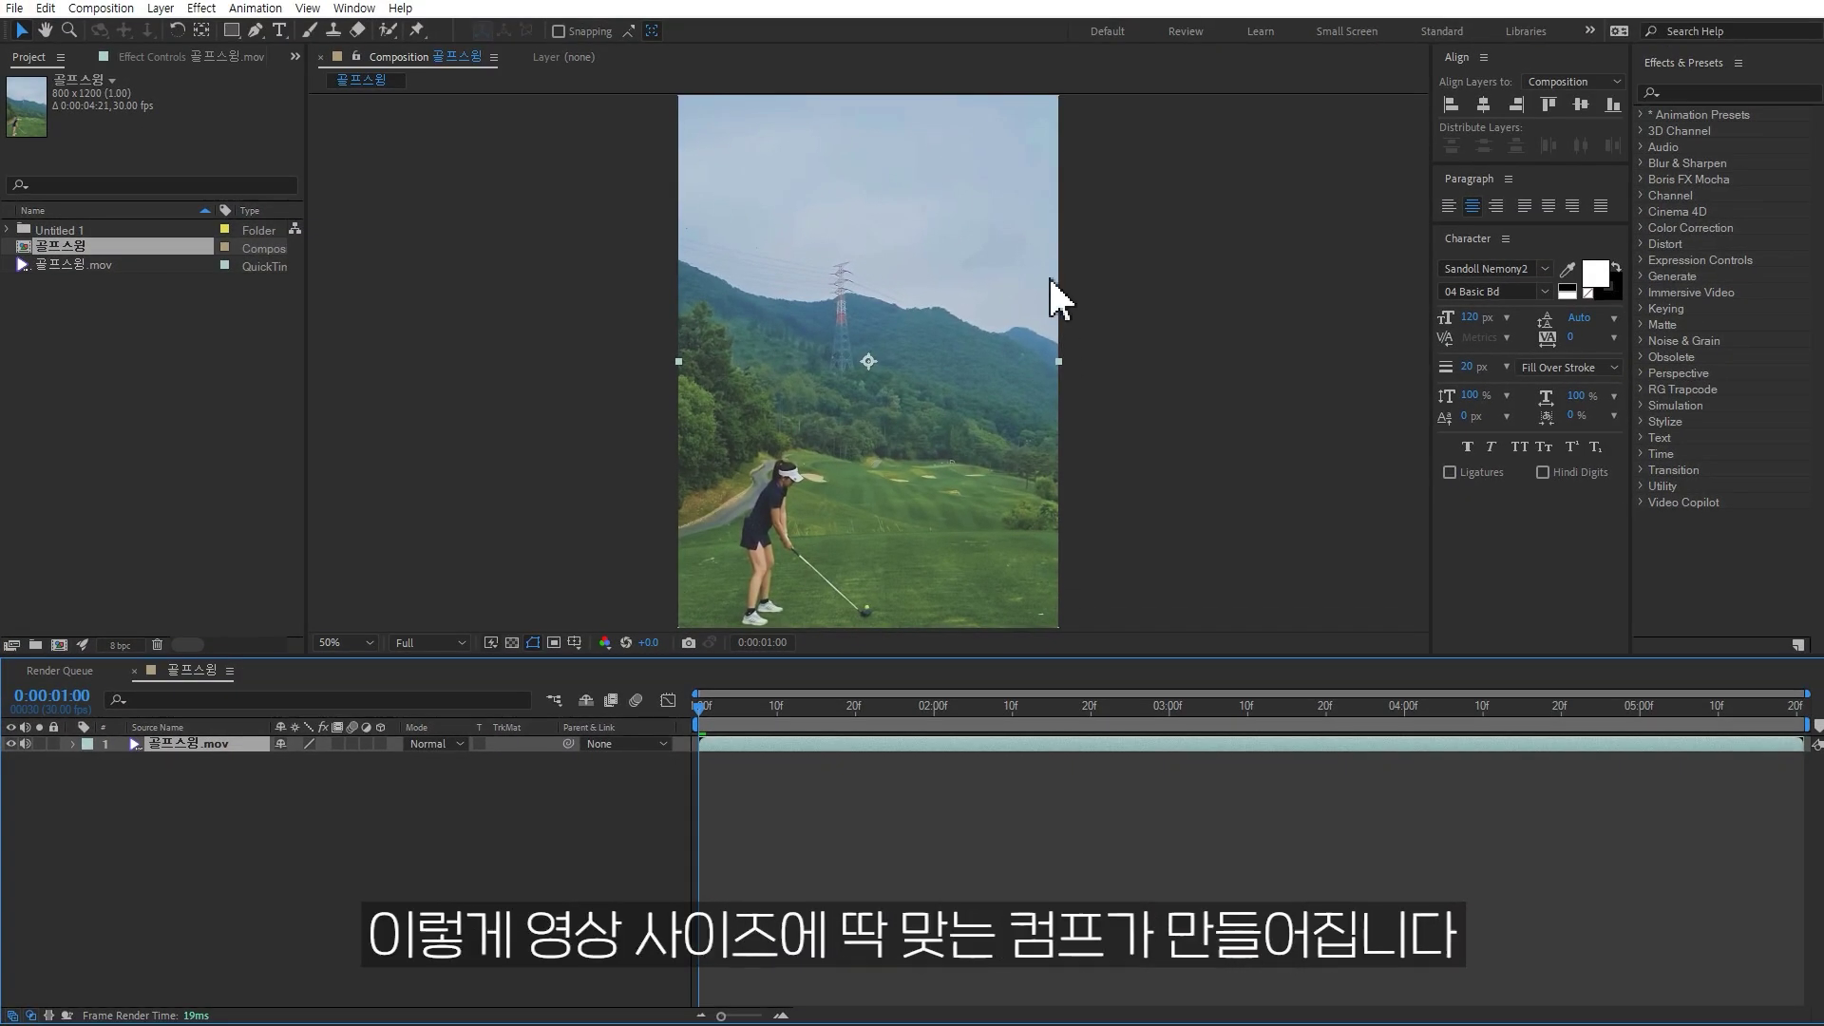
{"action": "left_click_drag", "start_coordinate": [783, 714], "coordinate": [1046, 718]}
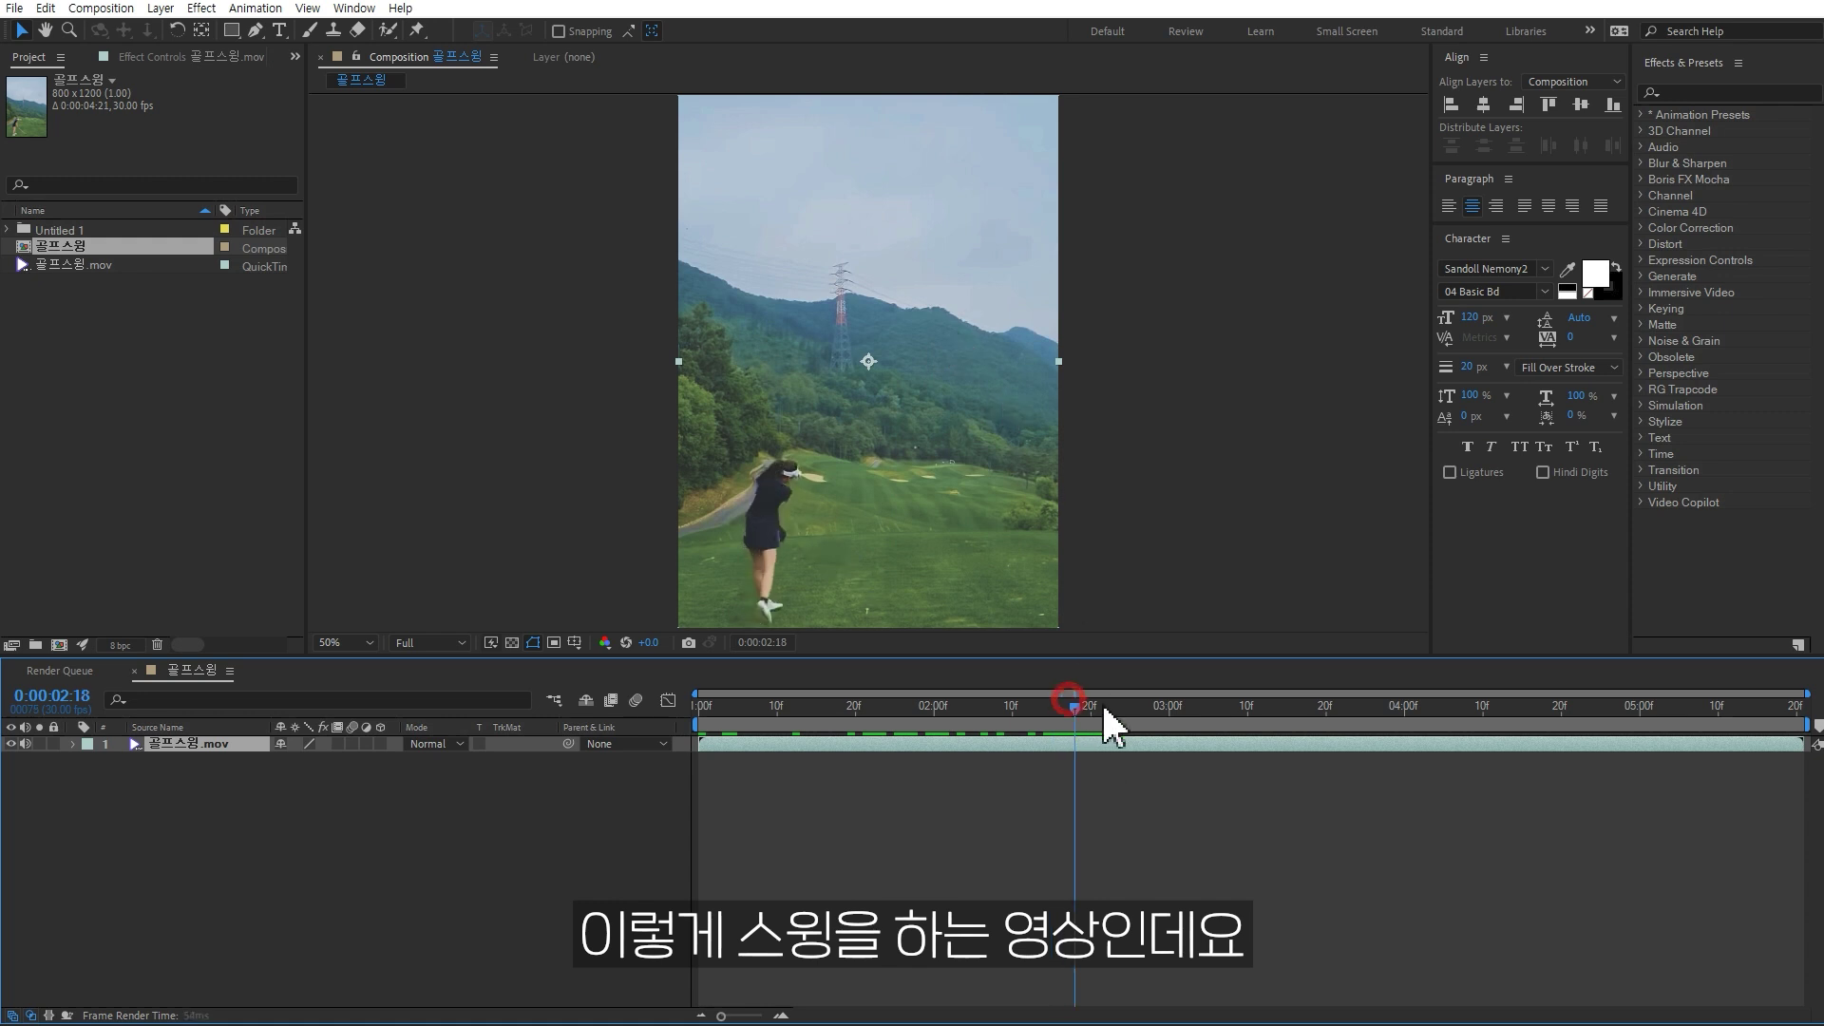
{"action": "left_click_drag", "start_coordinate": [1078, 704], "coordinate": [599, 774]}
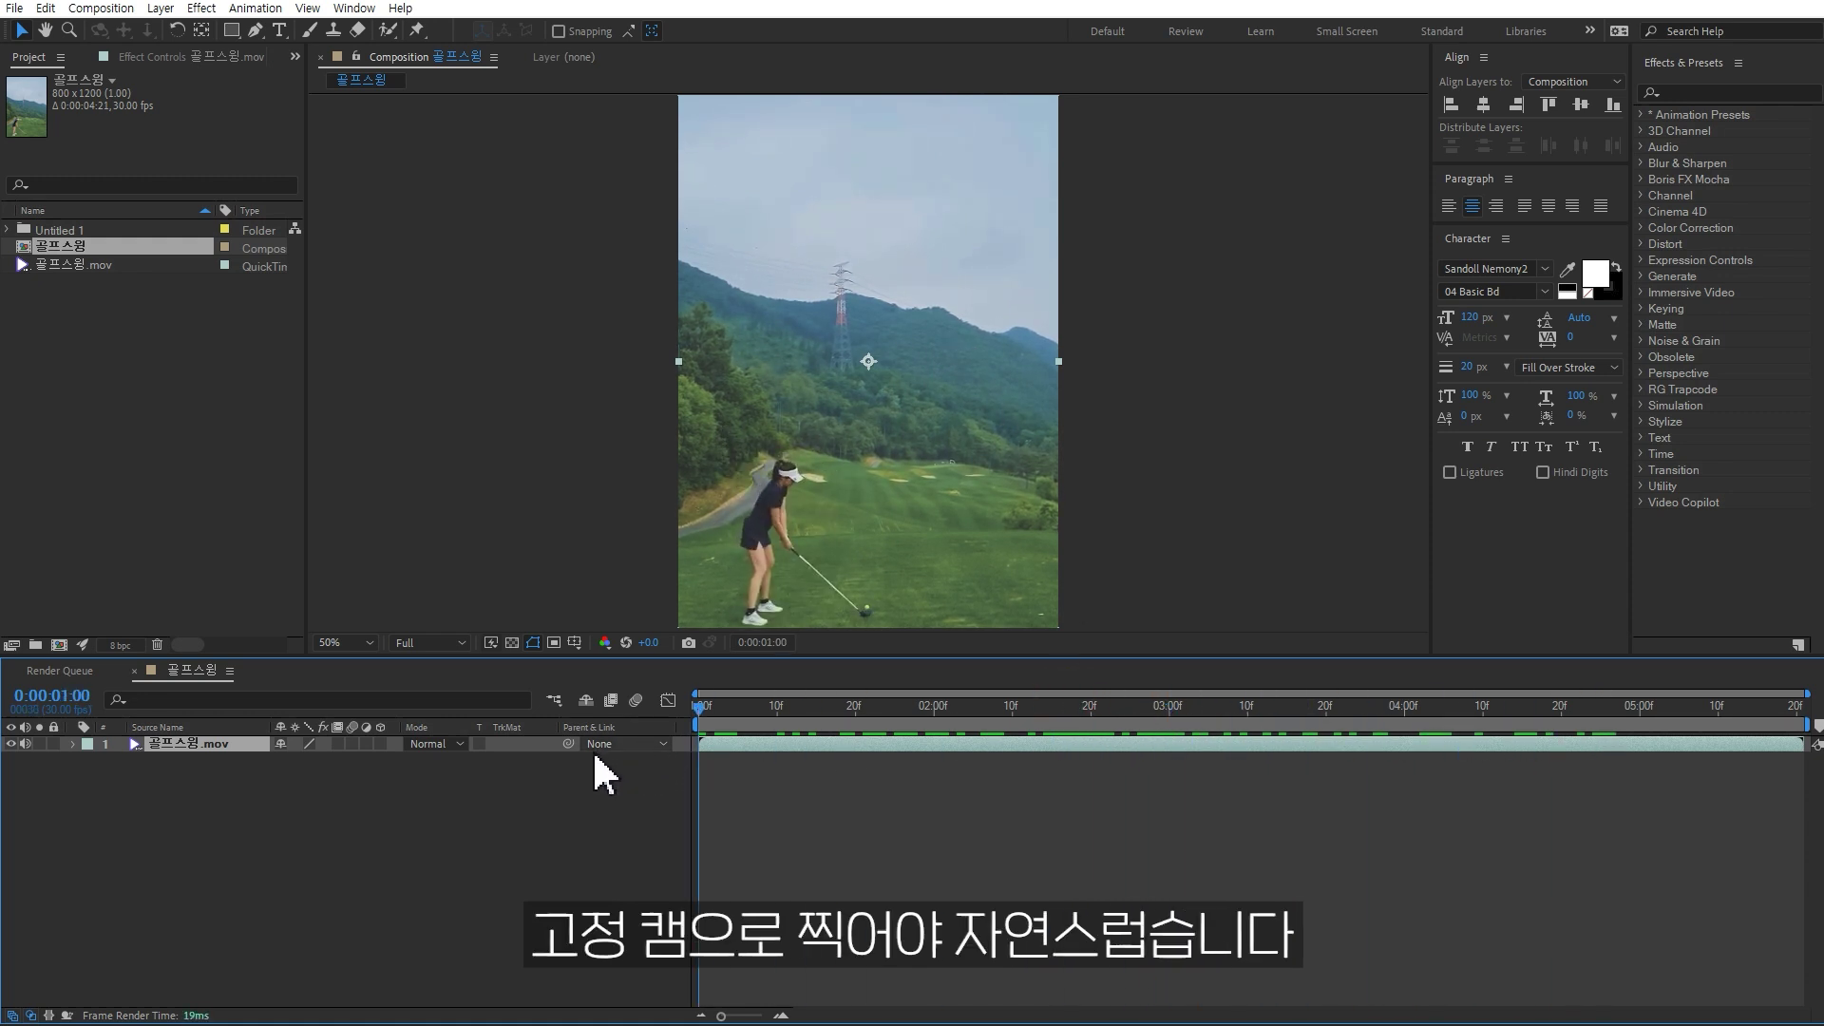
{"action": "left_click_drag", "start_coordinate": [889, 550], "coordinate": [909, 464]}
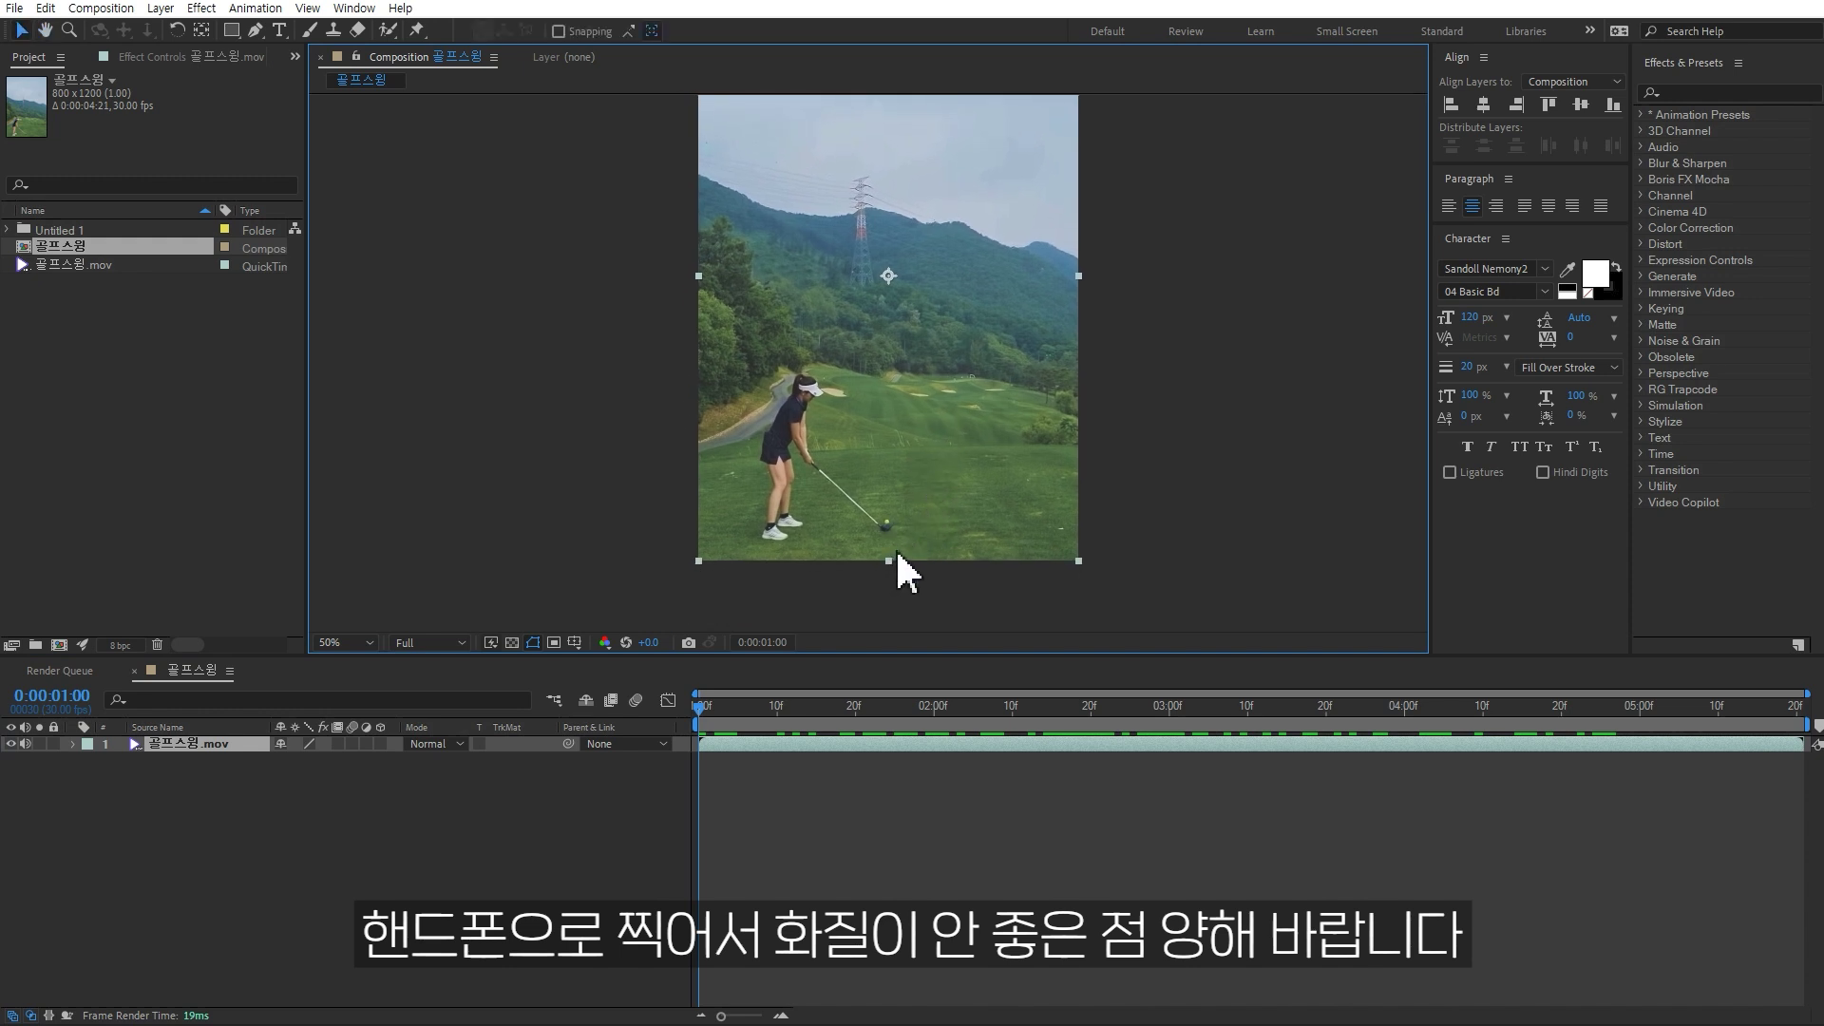
{"action": "left_click", "coordinate": [344, 832]}
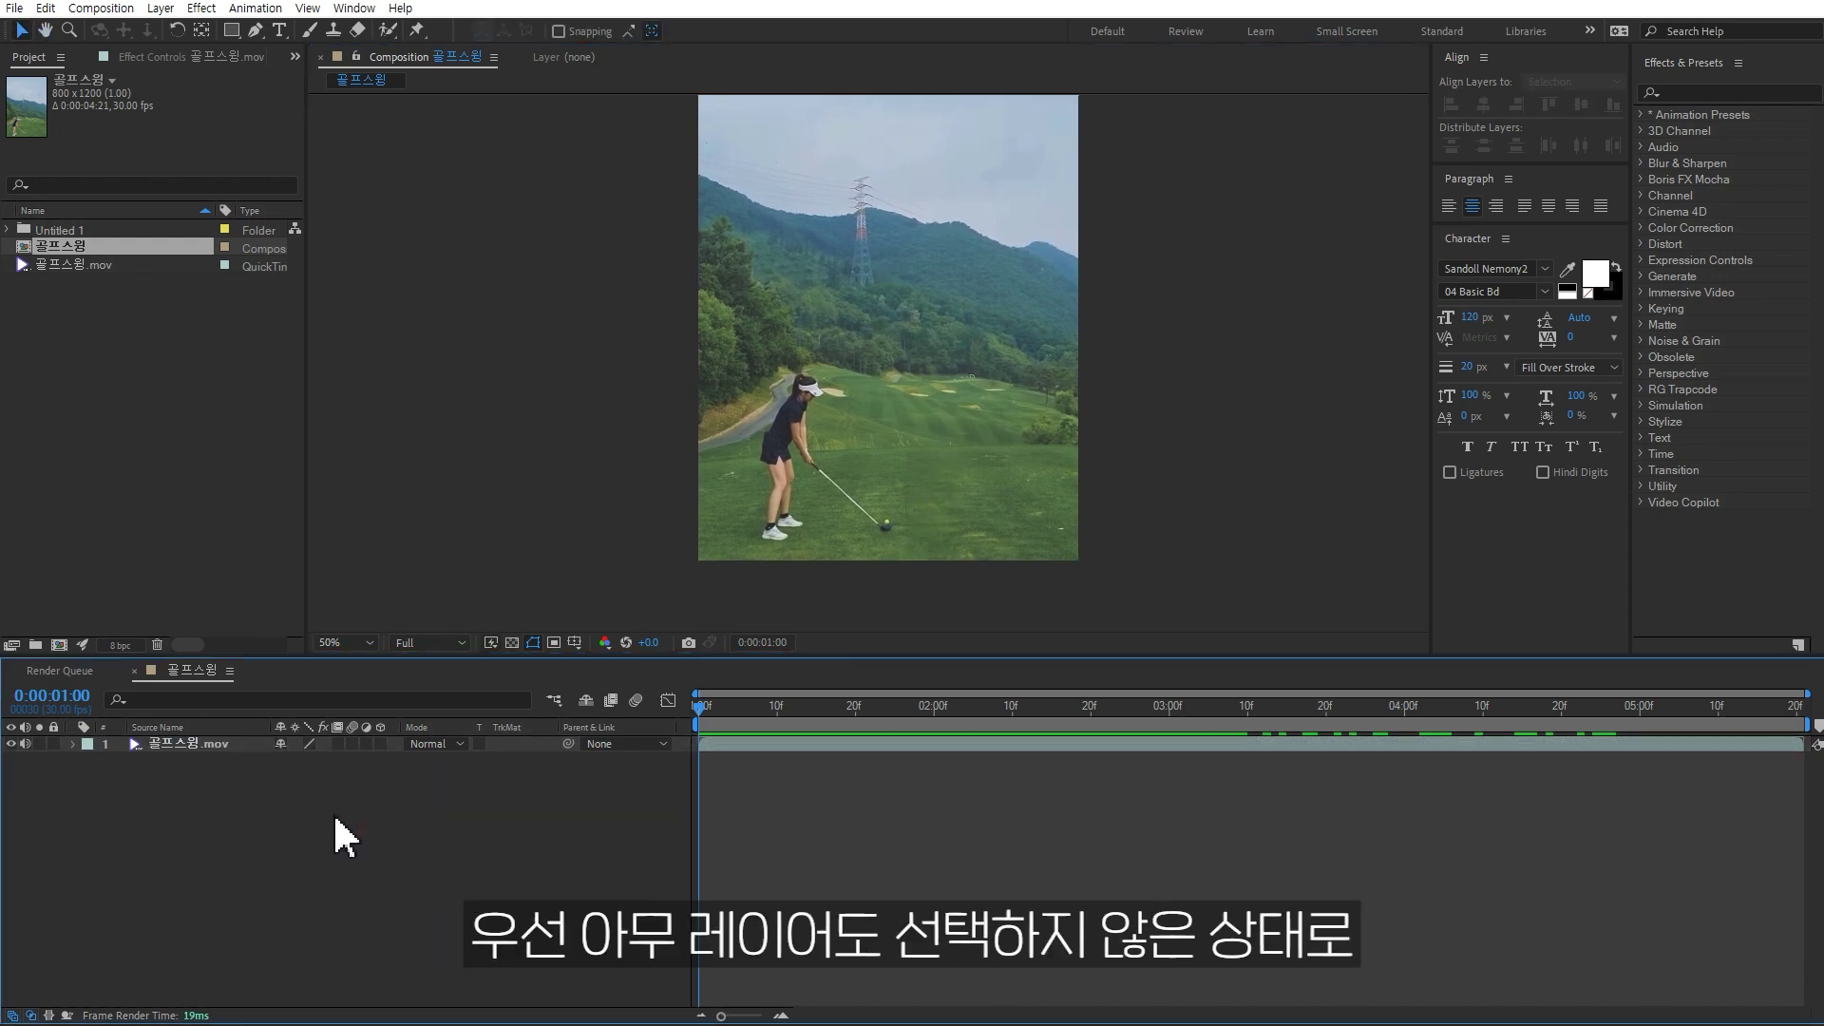
- Deselect the footage, activate the Pen tool, and move the playhead to 0:00:03:00
{"action": "left_click", "coordinate": [308, 865]}
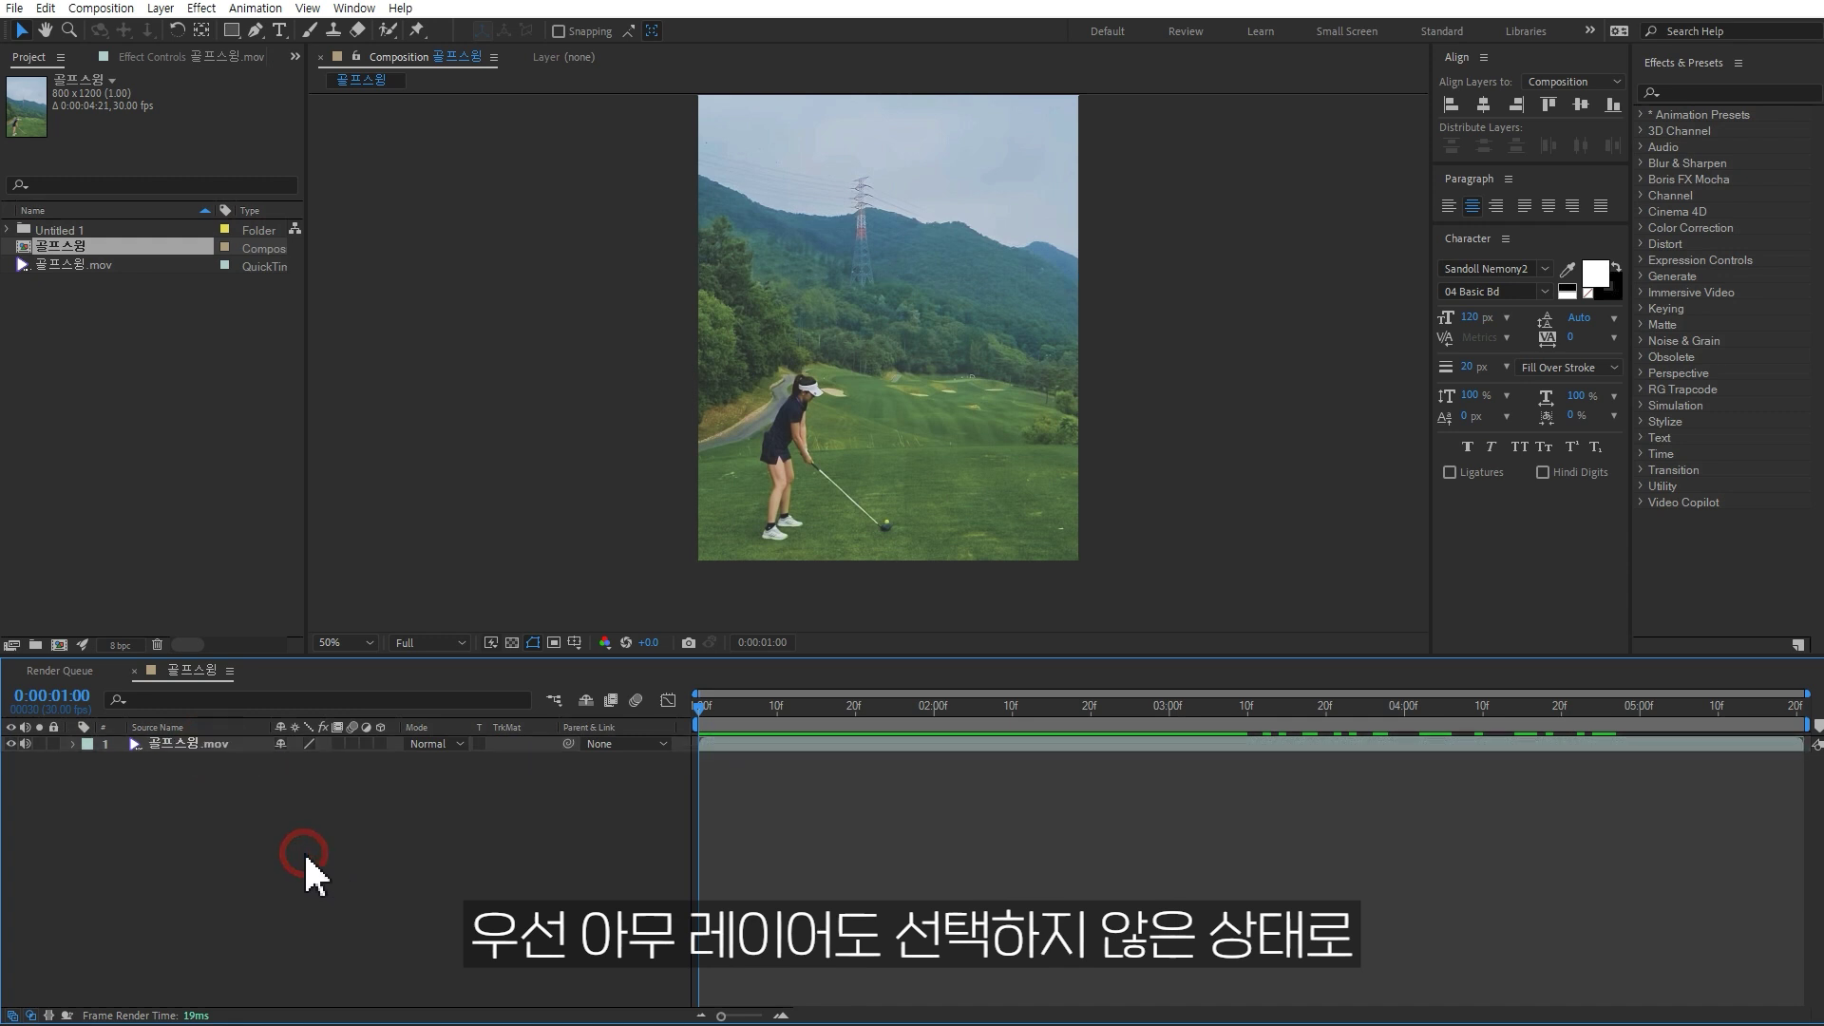
{"action": "left_click", "coordinate": [257, 34]}
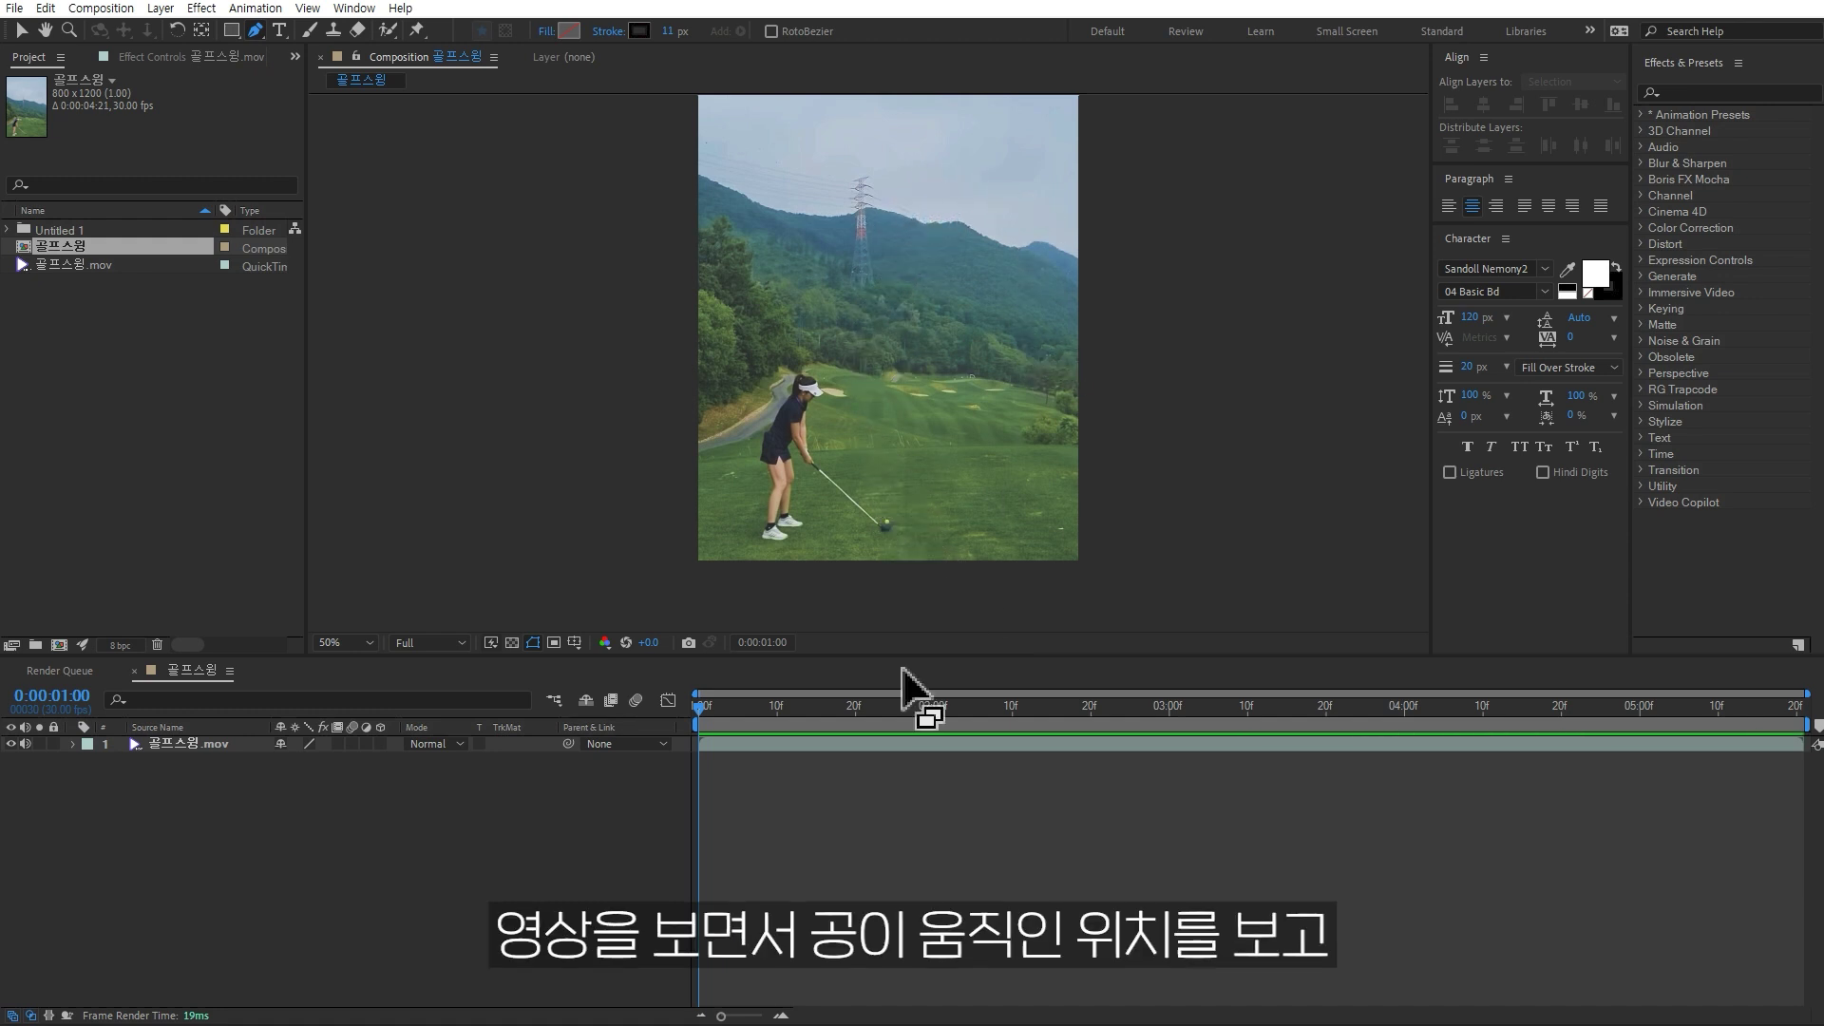
{"action": "left_click_drag", "start_coordinate": [705, 704], "coordinate": [916, 722]}
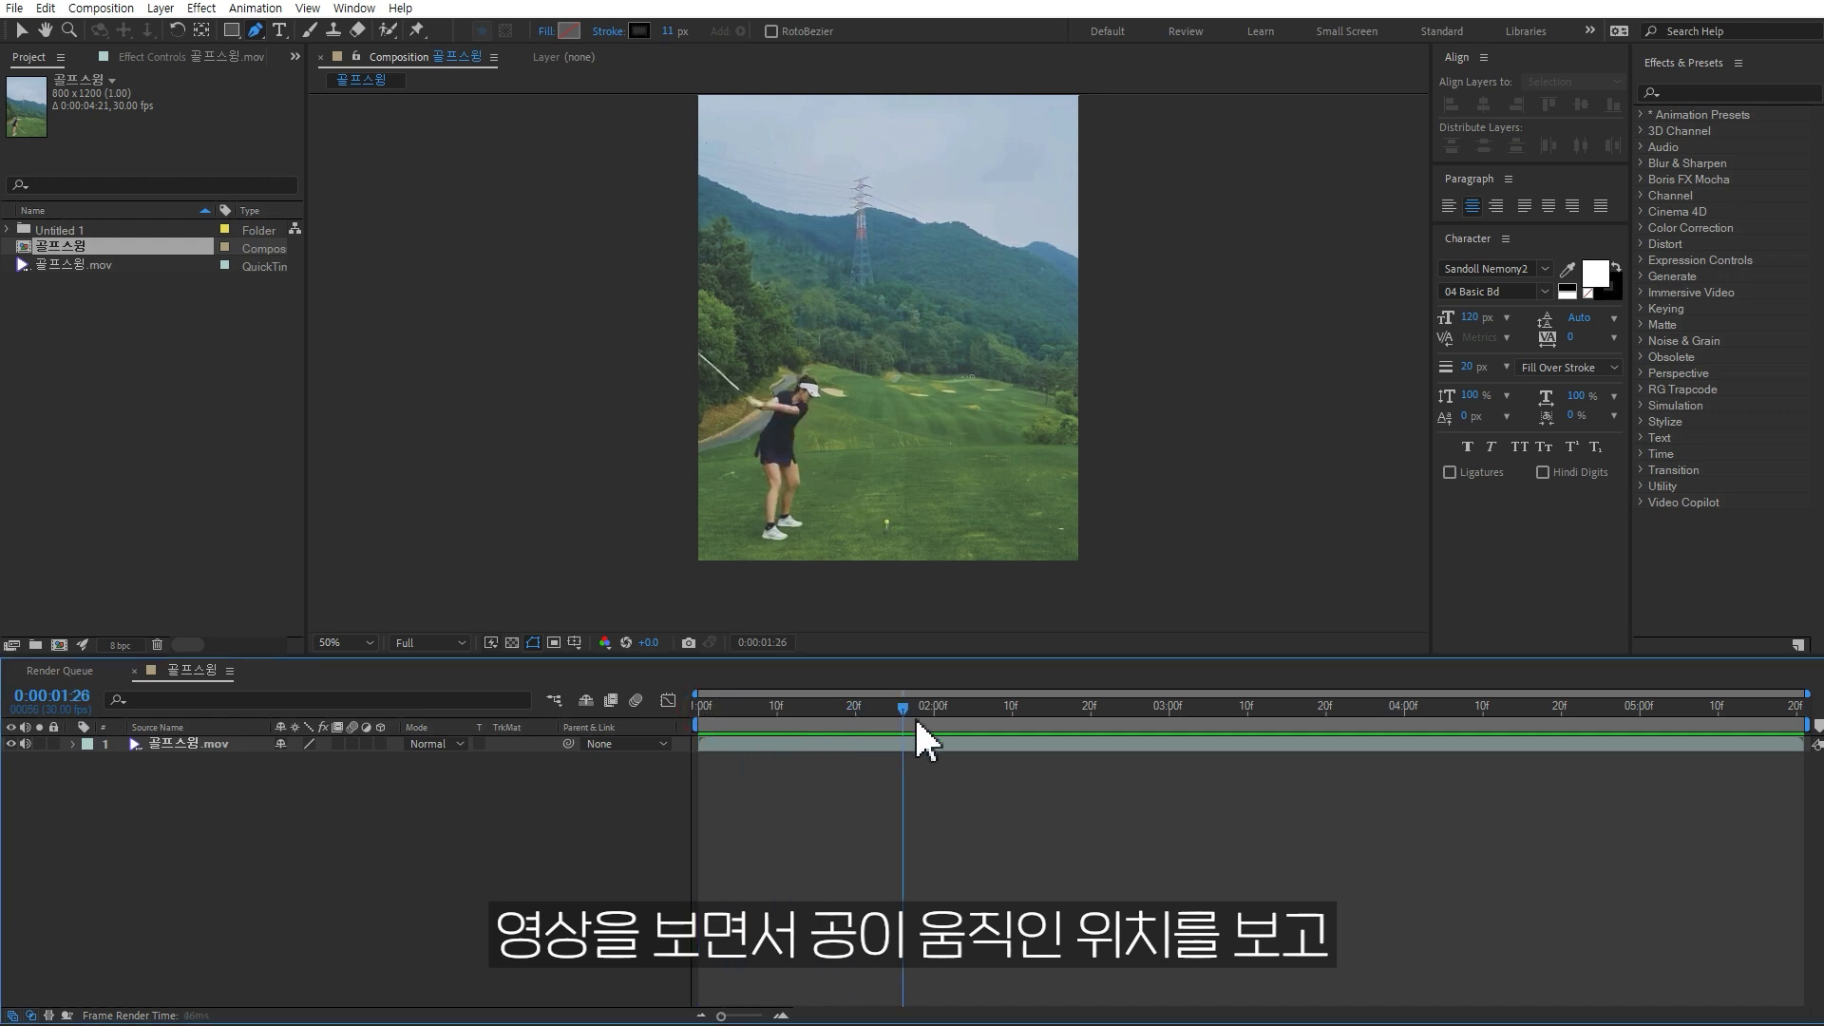
{"action": "mouse_move", "coordinate": [916, 721]}
{"action": "left_mouse_down"}
{"action": "mouse_move", "coordinate": [1264, 713]}
{"action": "mouse_move", "coordinate": [1170, 707]}
{"action": "left_mouse_up"}
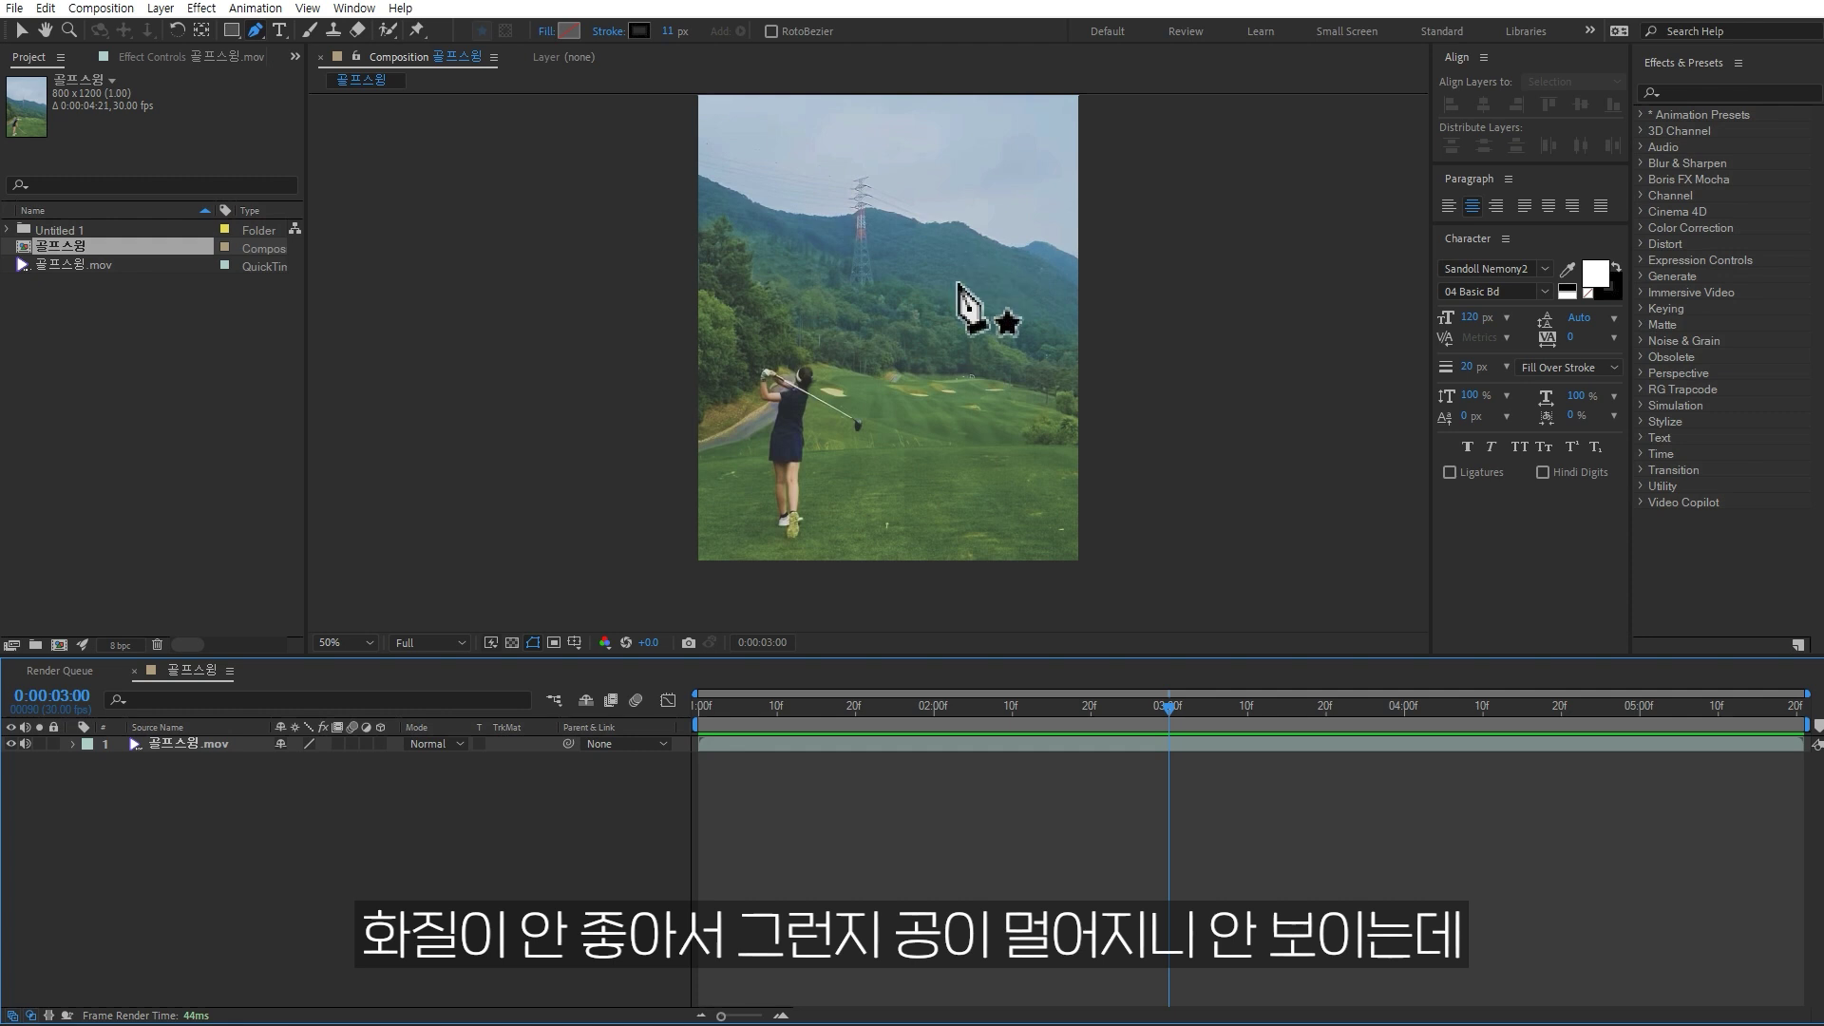
- Draw a curved path from the ball up to a peak and down, reshaping around a rising midpoint
{"action": "left_click", "coordinate": [886, 524]}
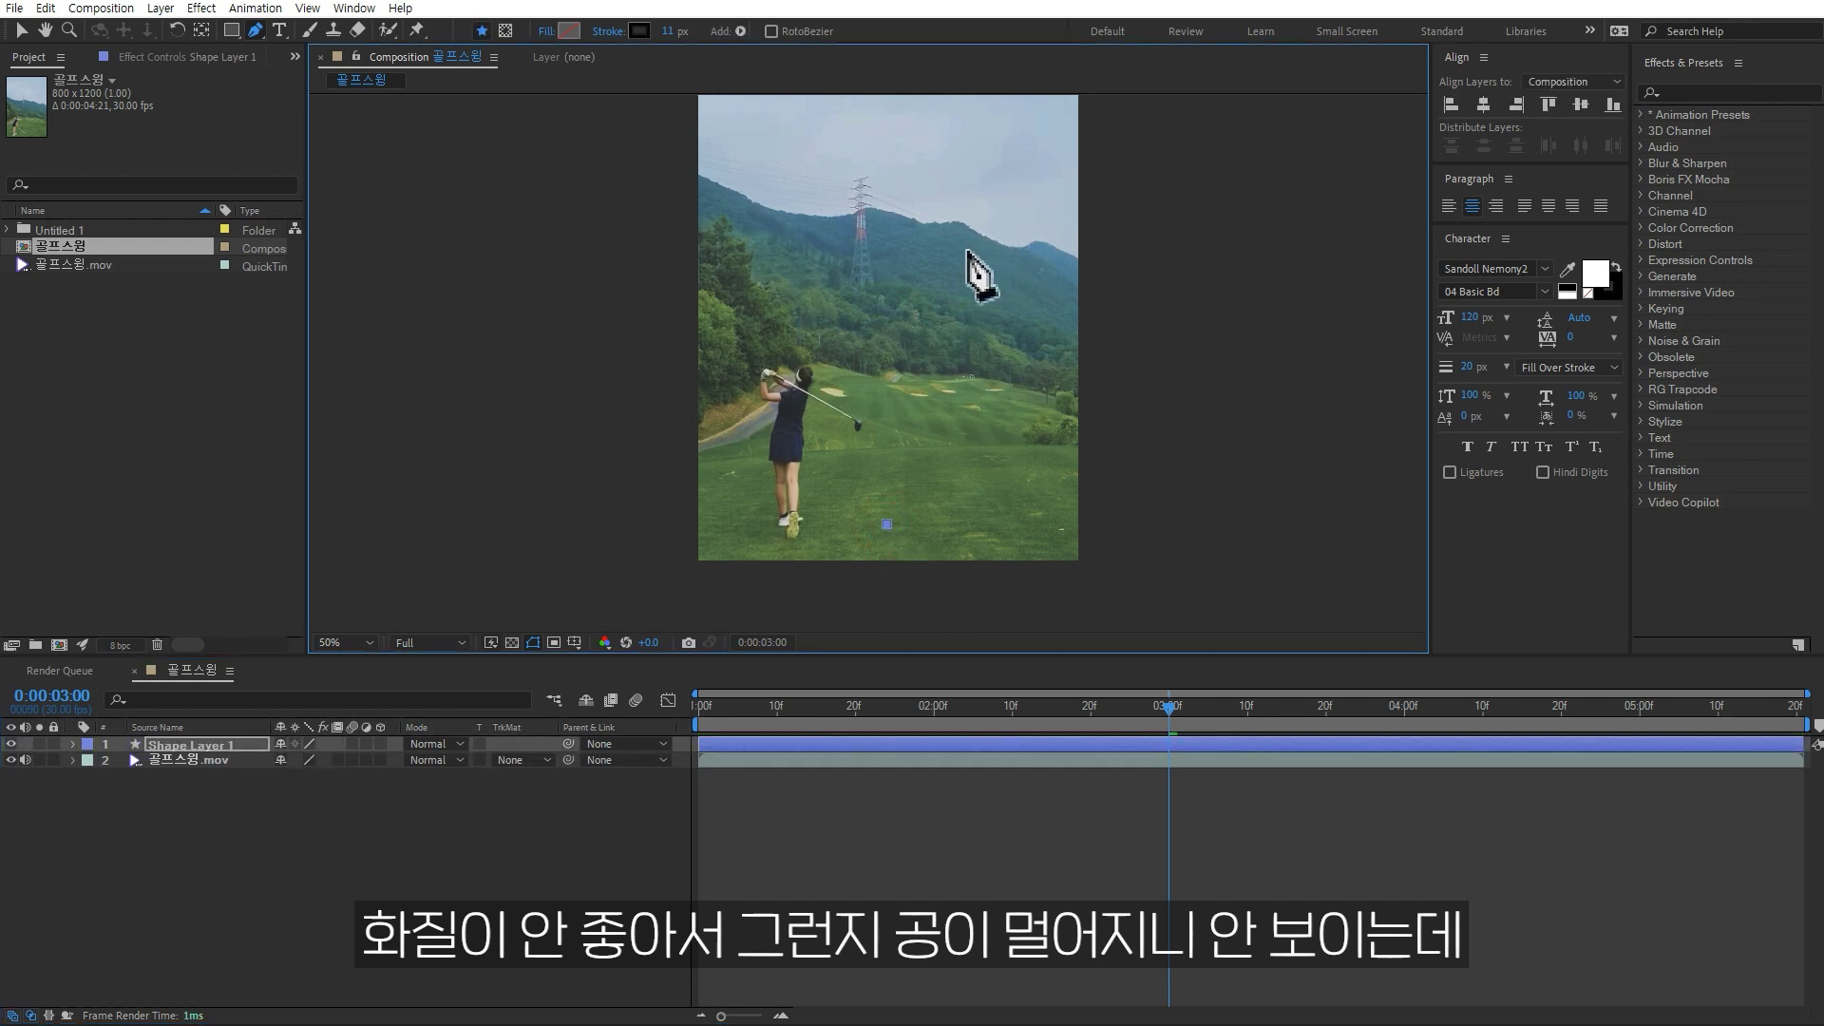
{"action": "left_click_drag", "start_coordinate": [966, 253], "coordinate": [1009, 255]}
{"action": "left_click_drag", "start_coordinate": [1170, 707], "coordinate": [1498, 707]}
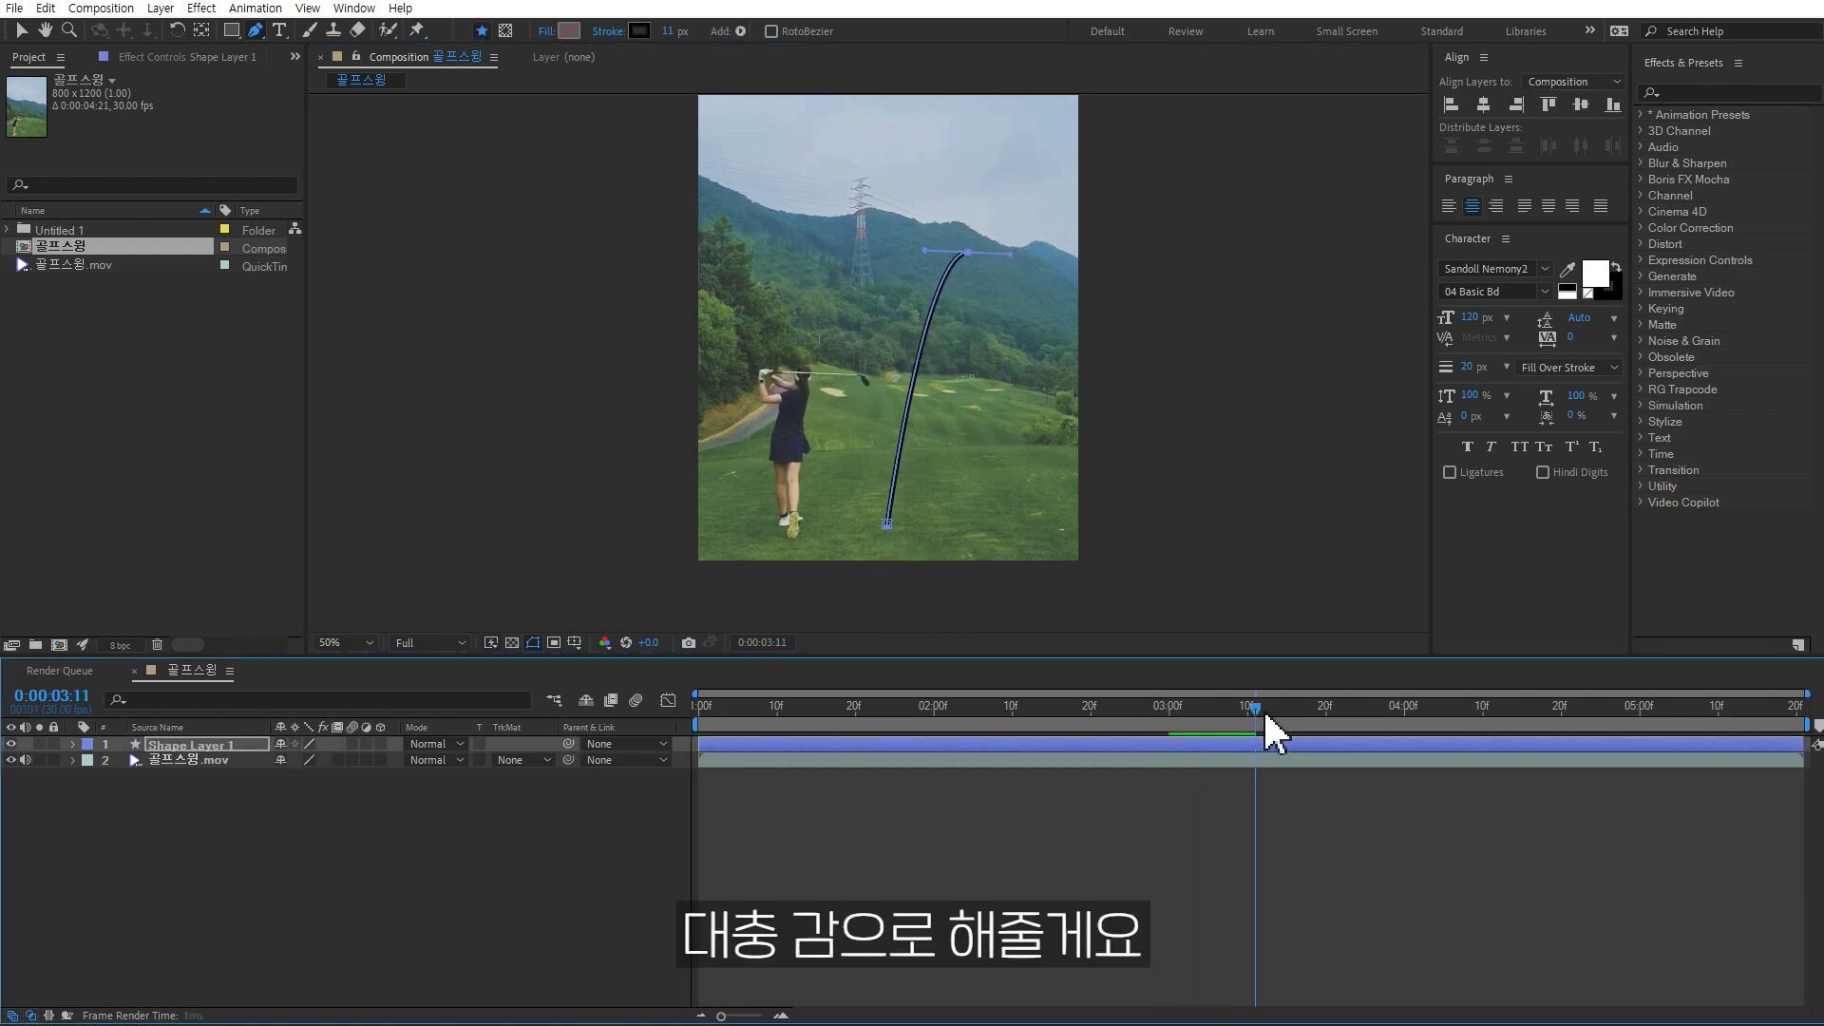
{"action": "left_click", "coordinate": [996, 395]}
{"action": "left_click_drag", "start_coordinate": [1435, 707], "coordinate": [1057, 717]}
{"action": "left_click", "coordinate": [918, 406]}
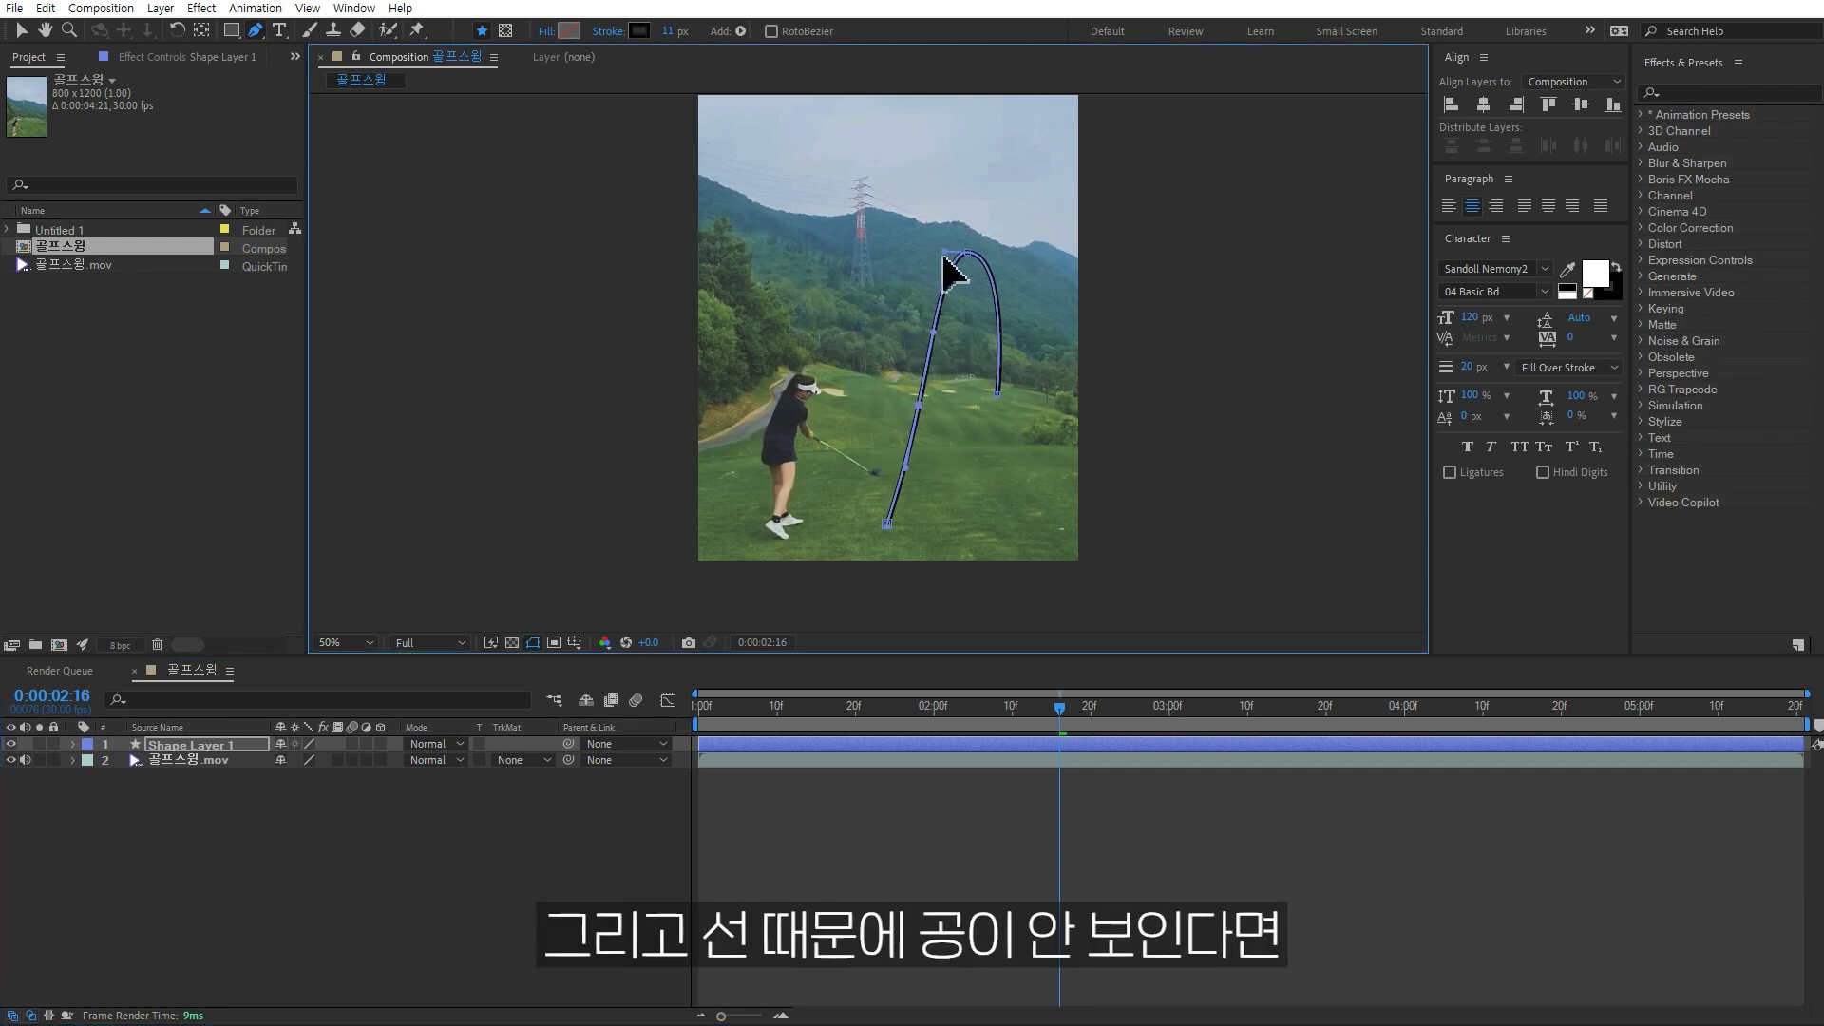
{"action": "left_click_drag", "start_coordinate": [933, 334], "coordinate": [941, 340]}
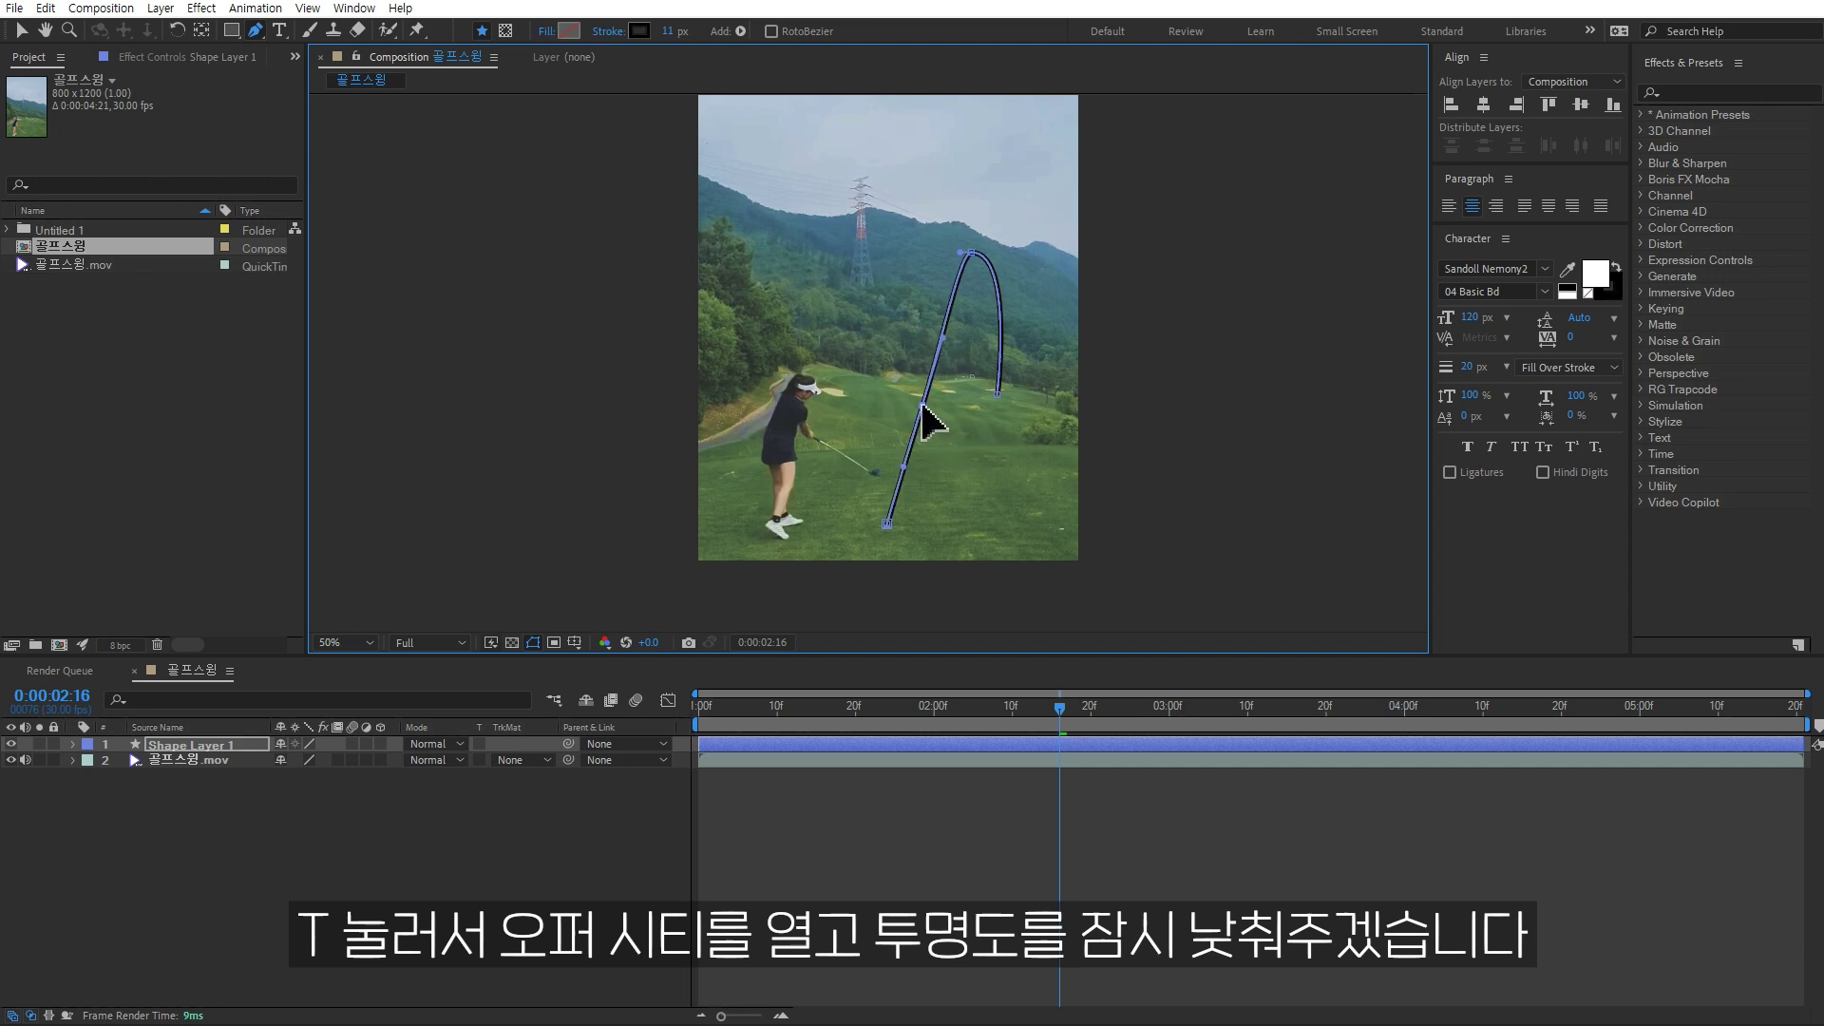
{"action": "left_click", "coordinate": [221, 744]}
{"action": "key", "text": "t"}
{"action": "left_click", "coordinate": [297, 760]}
{"action": "left_click", "coordinate": [372, 867]}
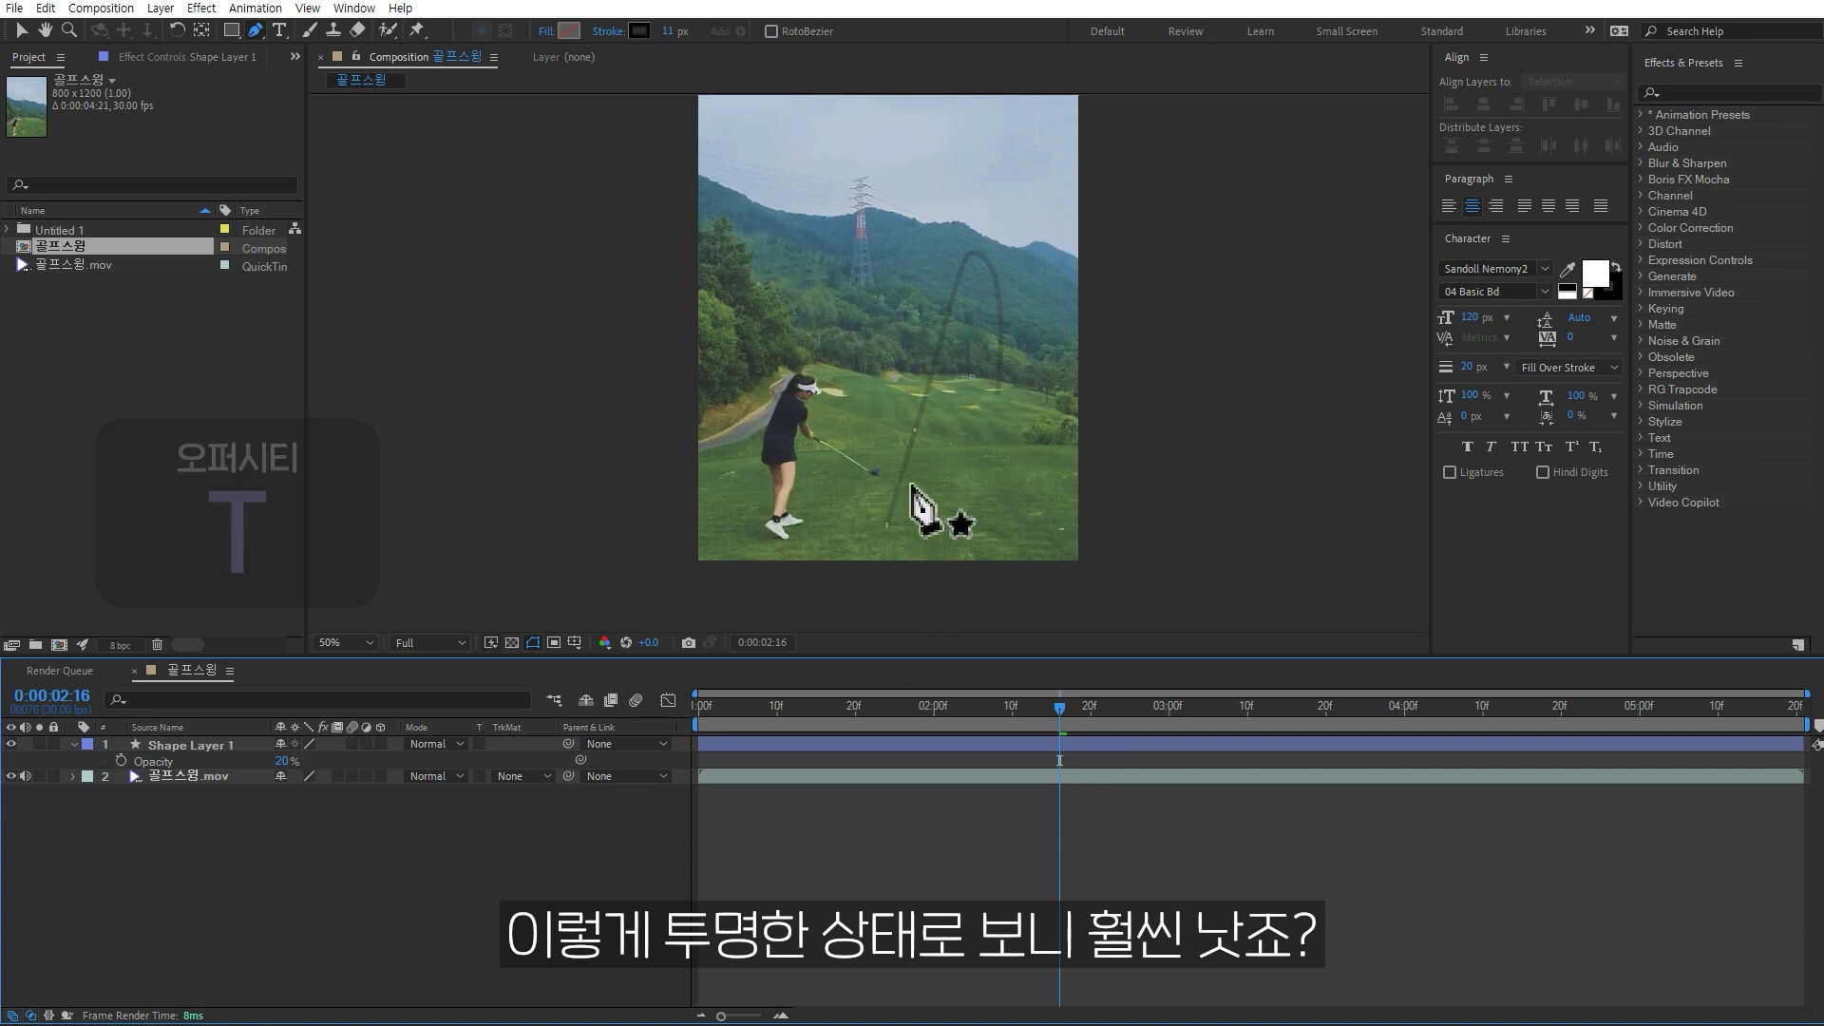
{"action": "scroll", "coordinate": [929, 509], "scroll_direction": "up", "scroll_amount": 2}
{"action": "key", "text": "h"}
{"action": "left_click_drag", "start_coordinate": [999, 399], "coordinate": [1008, 498]}
{"action": "key", "text": "g"}
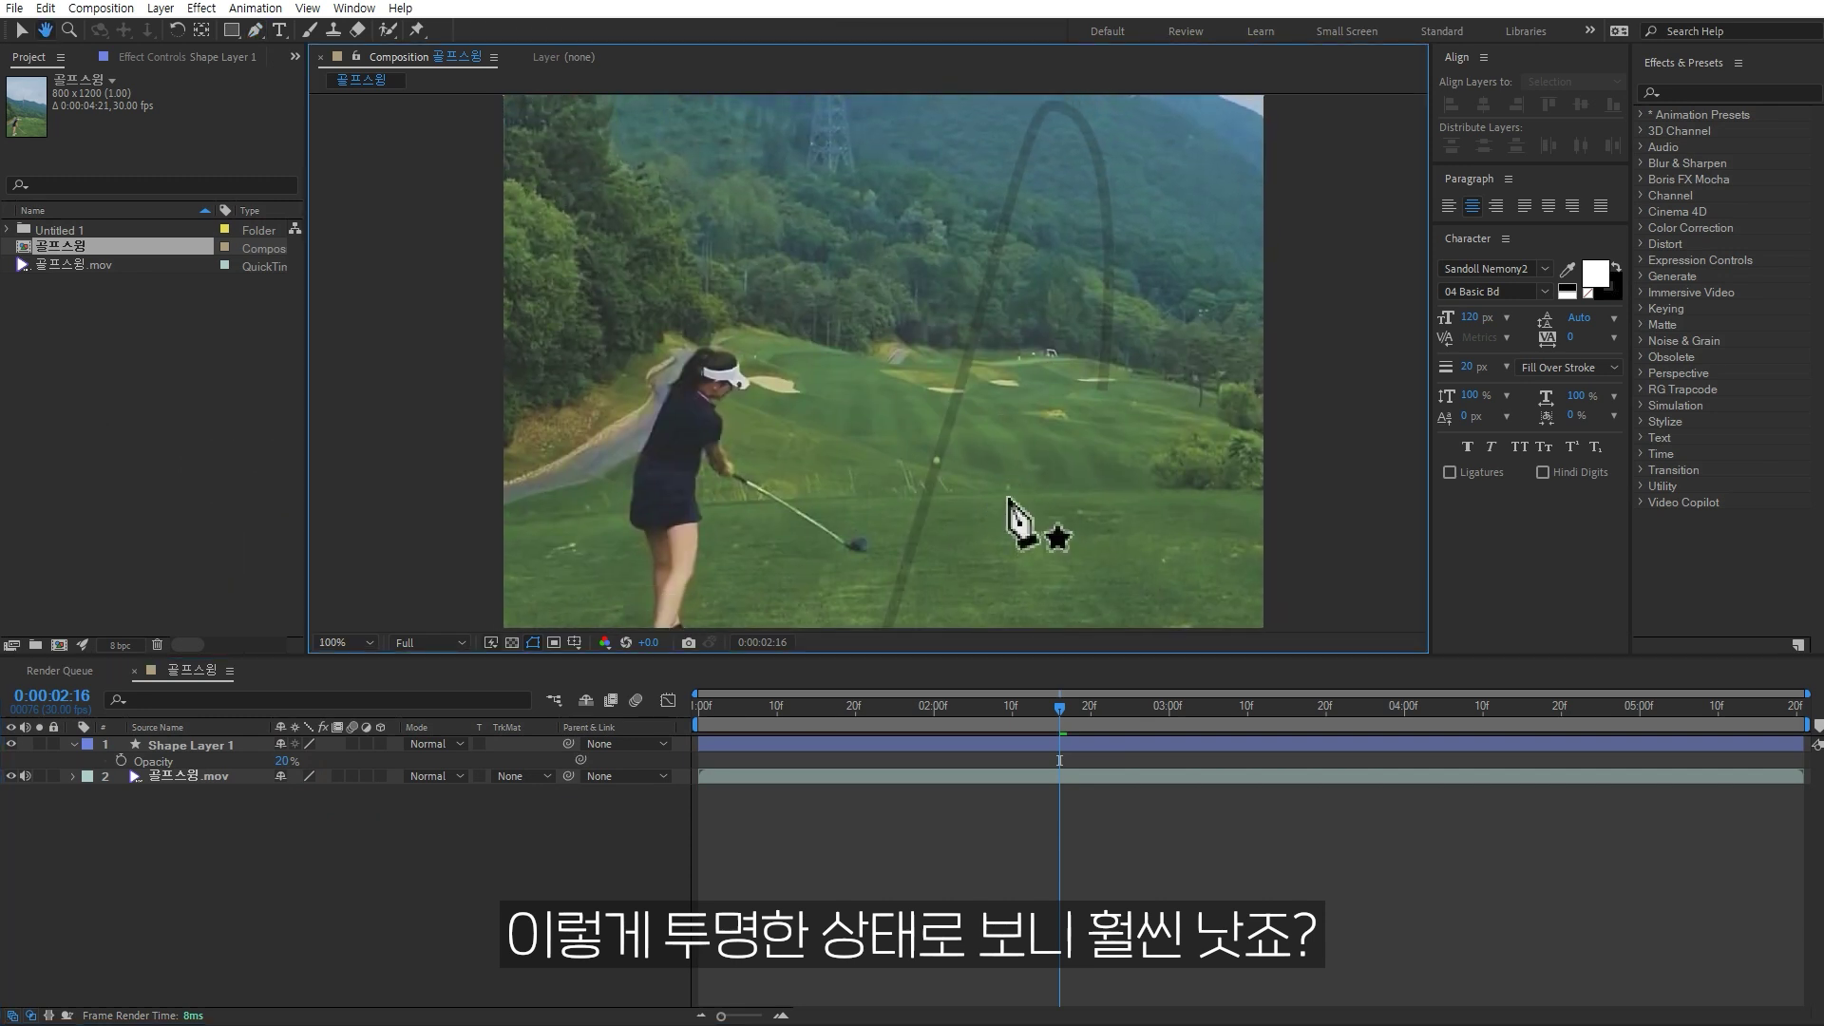
{"action": "scroll", "coordinate": [1026, 529], "scroll_direction": "down", "scroll_amount": 2}
{"action": "left_click", "coordinate": [978, 743]}
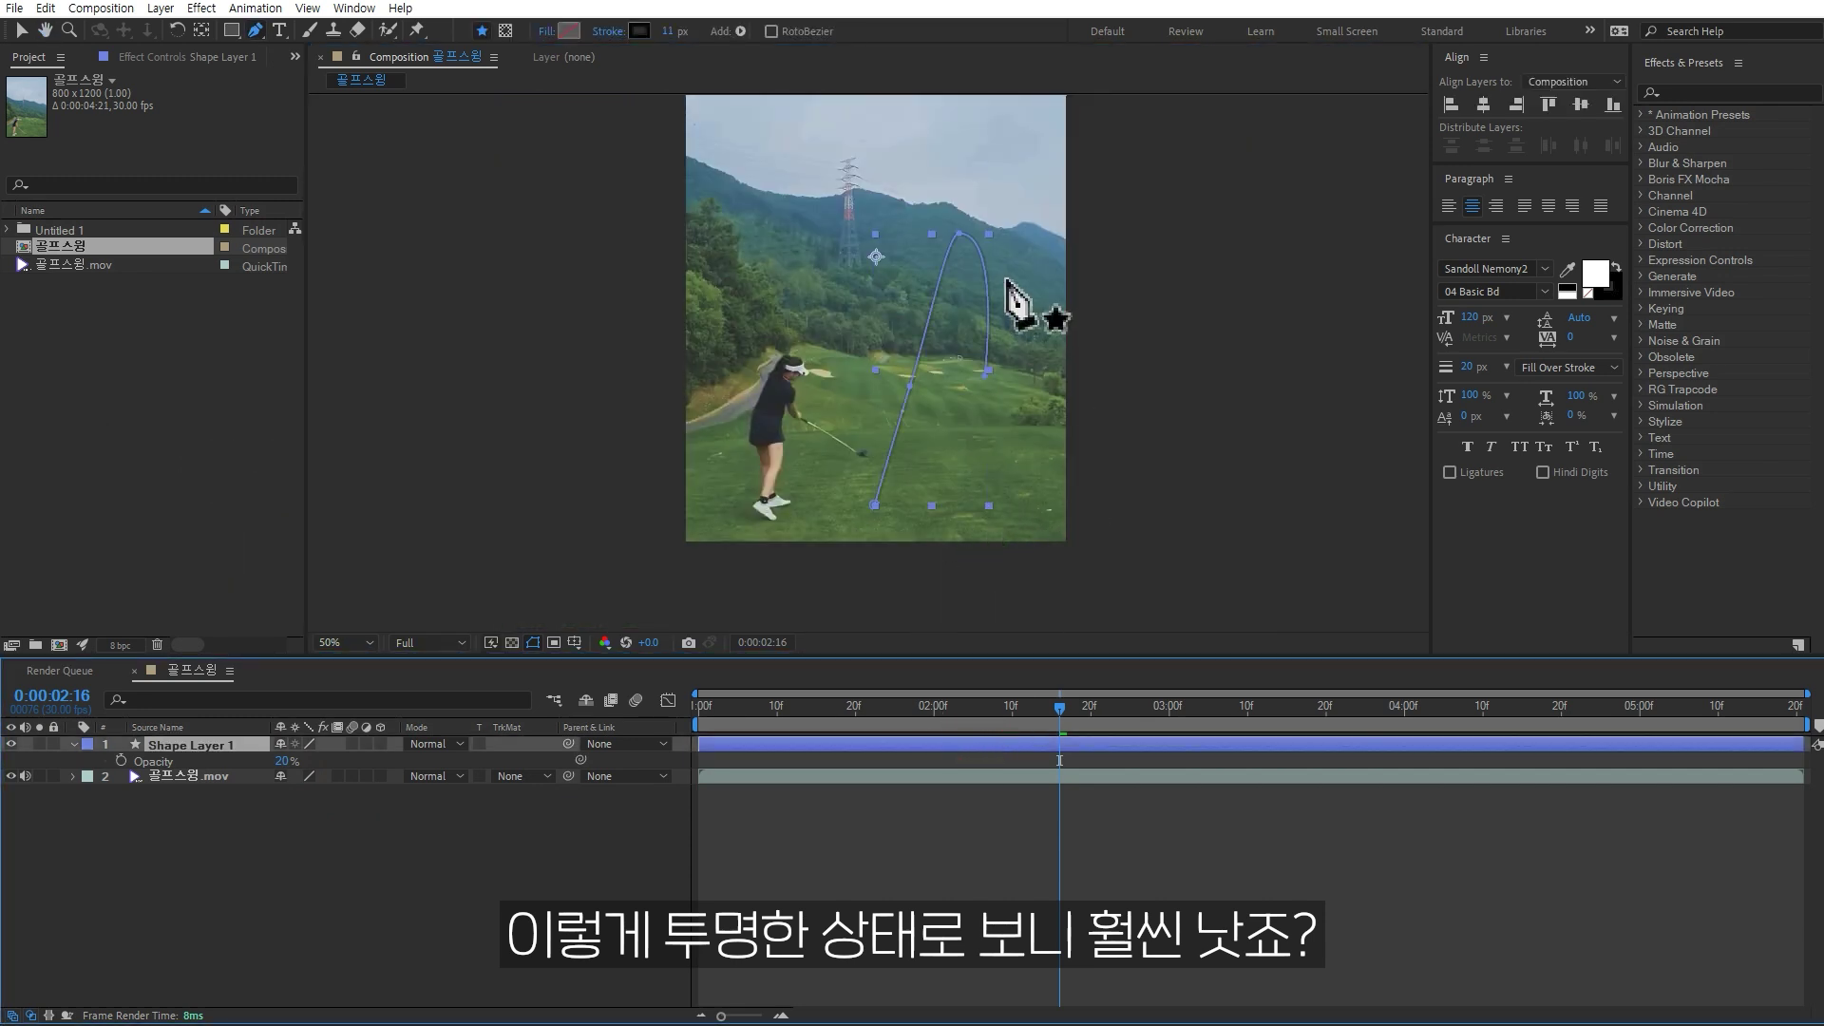
{"action": "left_click", "coordinate": [935, 720]}
{"action": "key", "text": "space"}
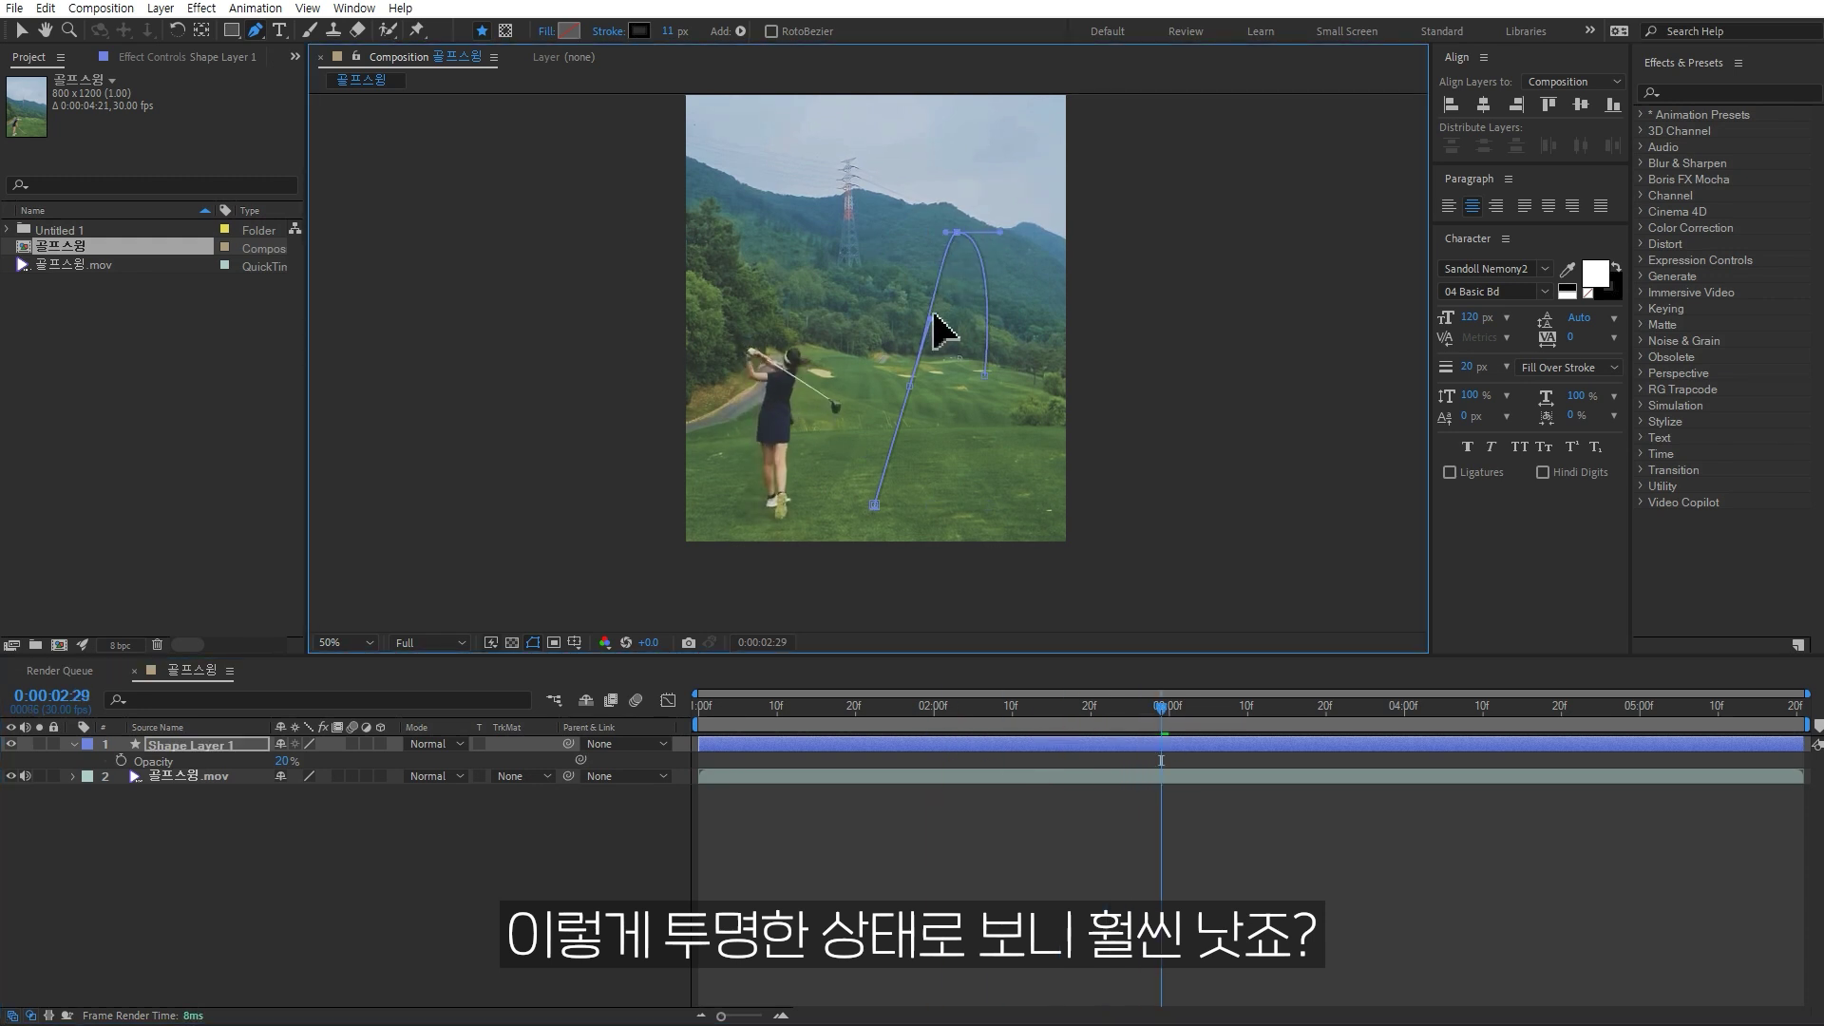
{"action": "left_click", "coordinate": [1169, 712]}
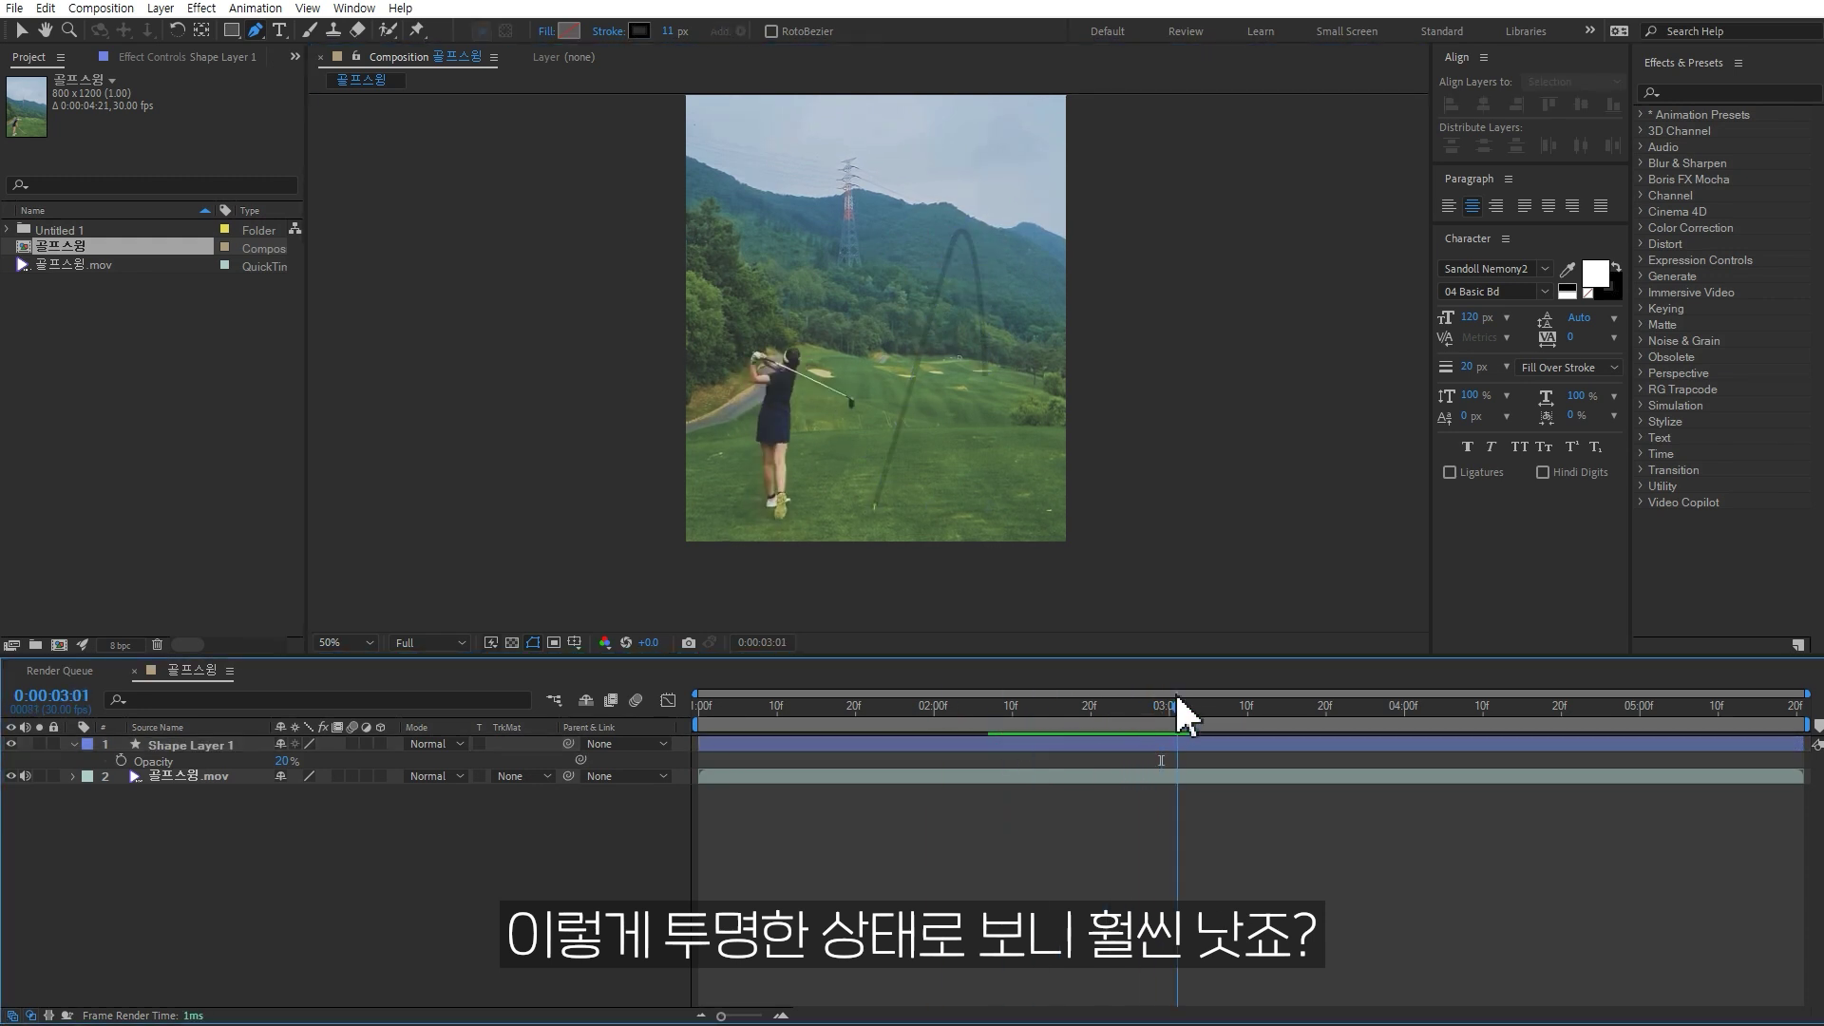
{"action": "left_click", "coordinate": [224, 743]}
{"action": "left_click_drag", "start_coordinate": [285, 761], "coordinate": [750, 794]}
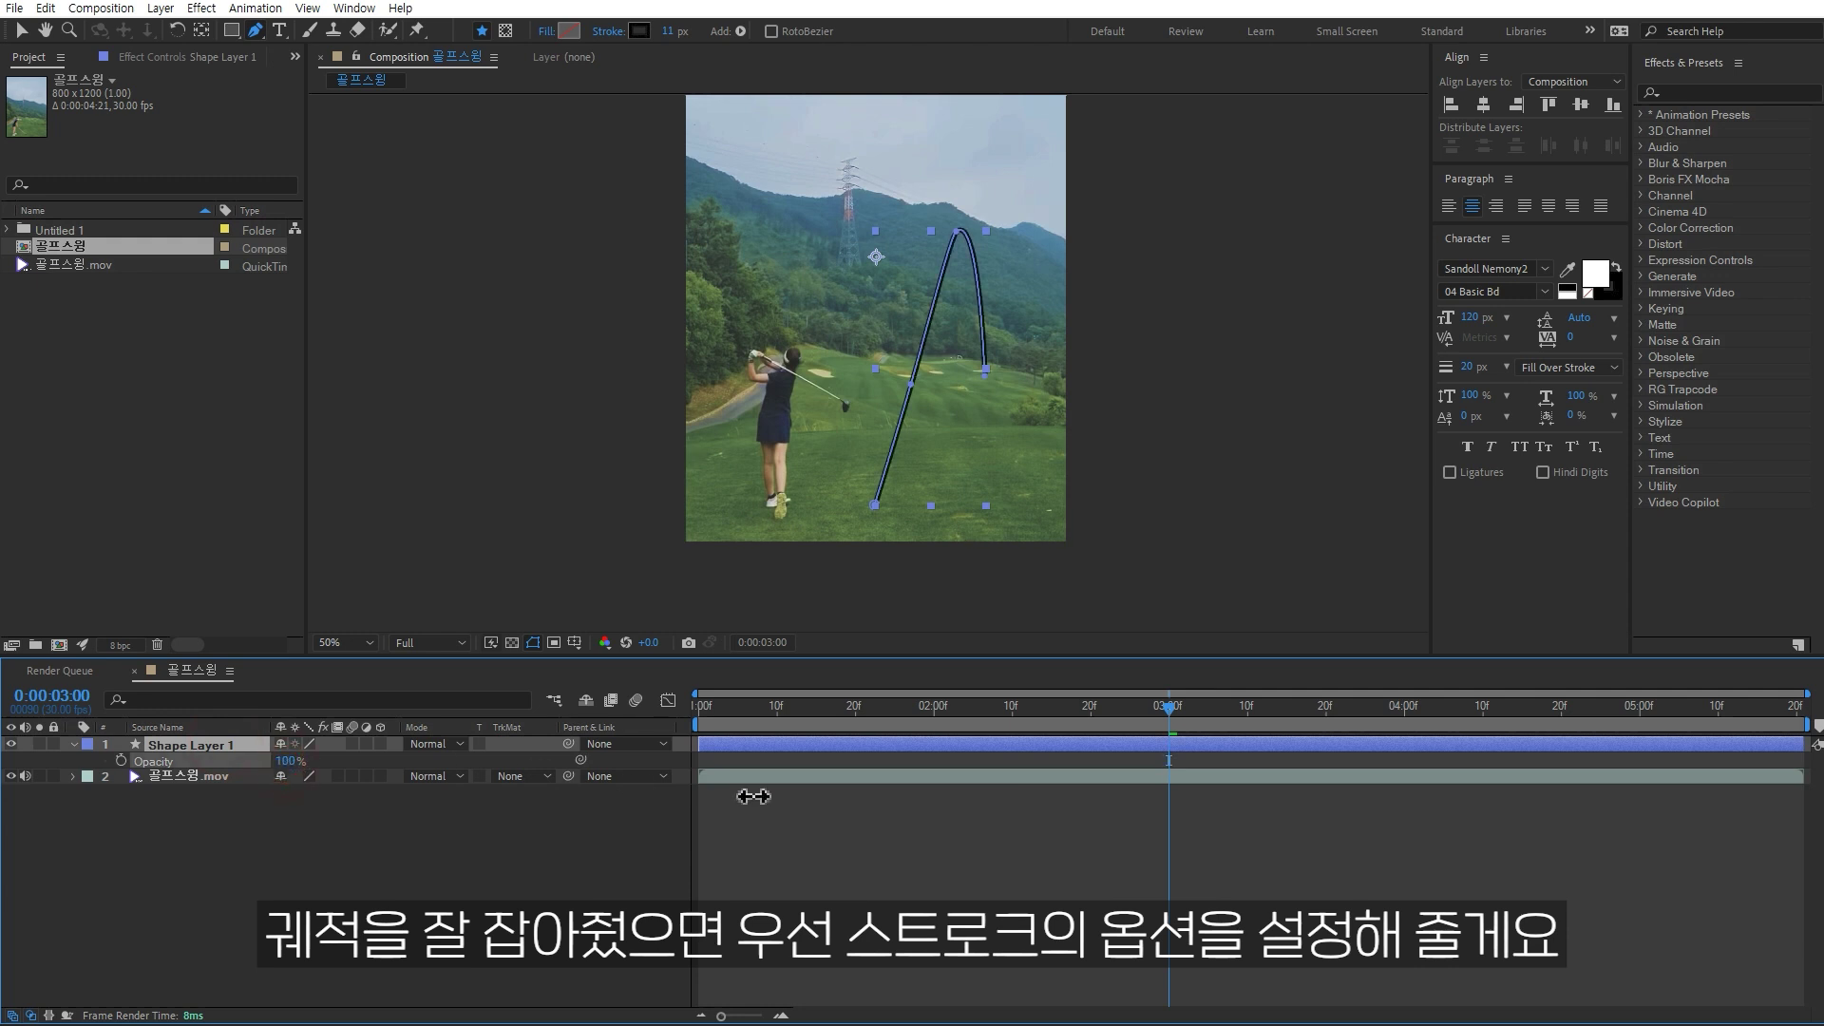
{"action": "left_click", "coordinate": [598, 879]}
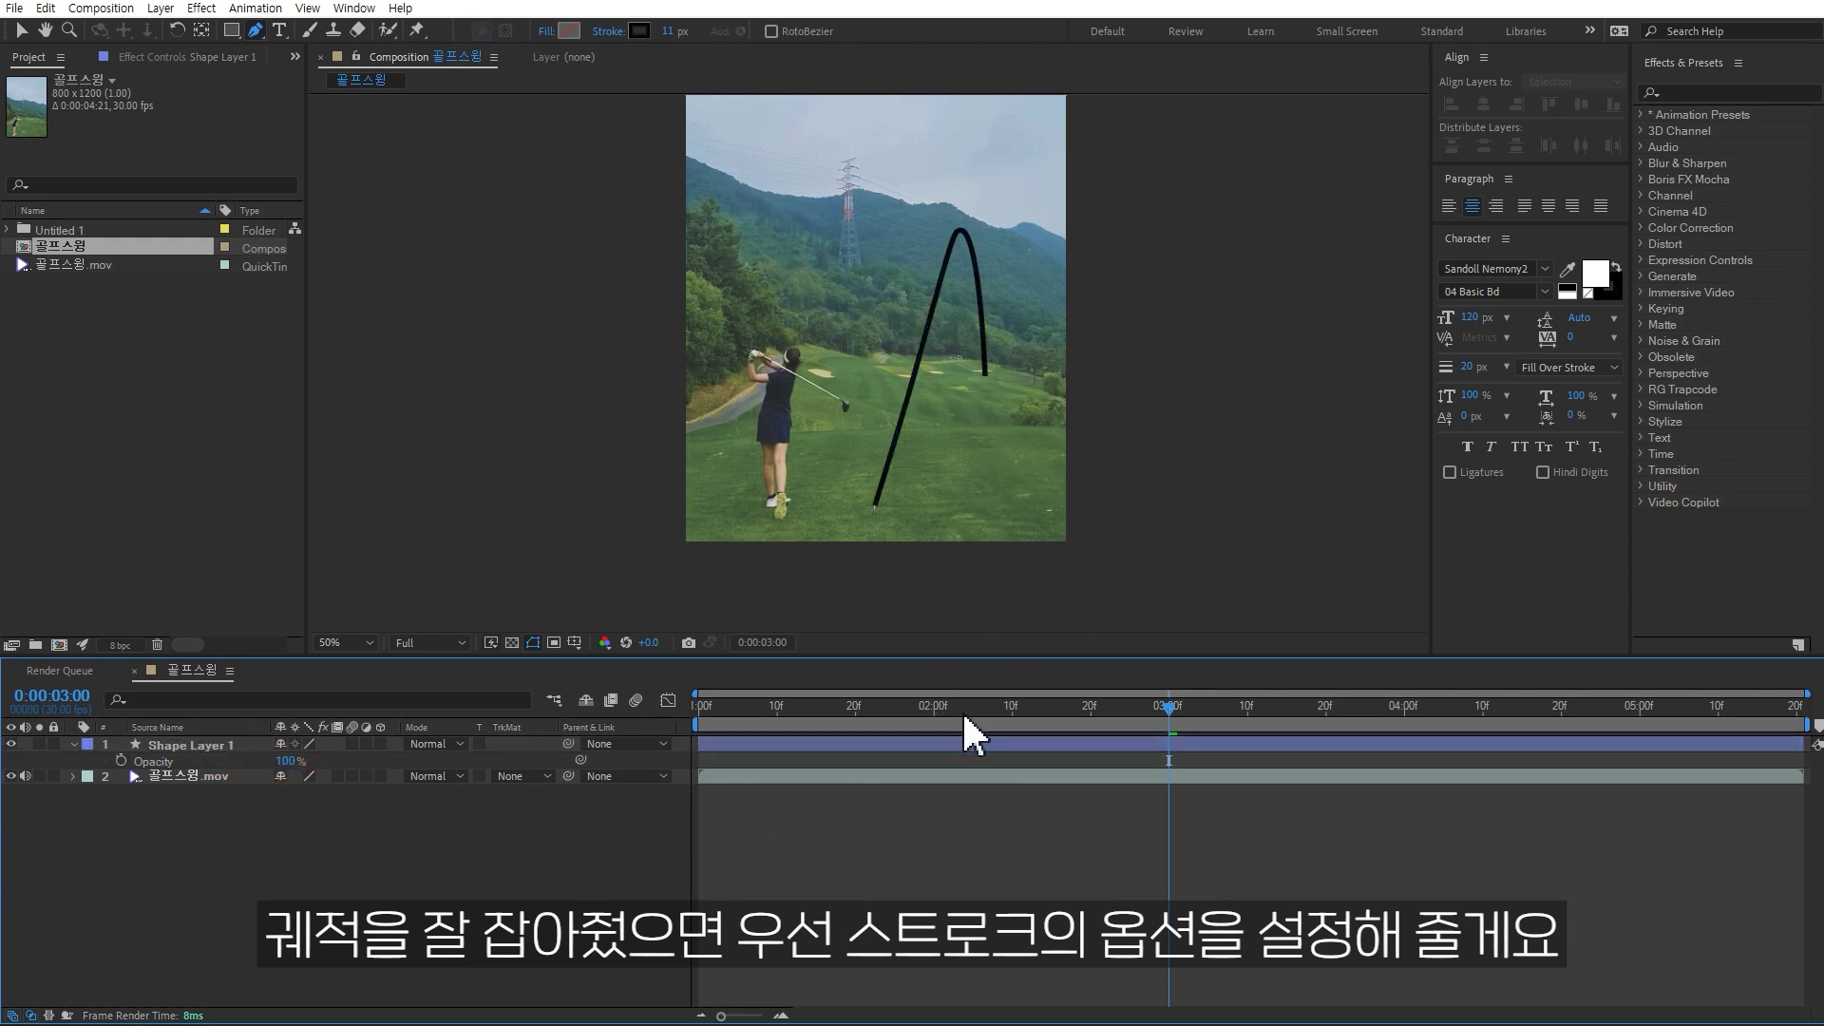
- Remove the fill from the trajectory shape's path
{"action": "left_click", "coordinate": [988, 744]}
{"action": "left_click", "coordinate": [910, 384]}
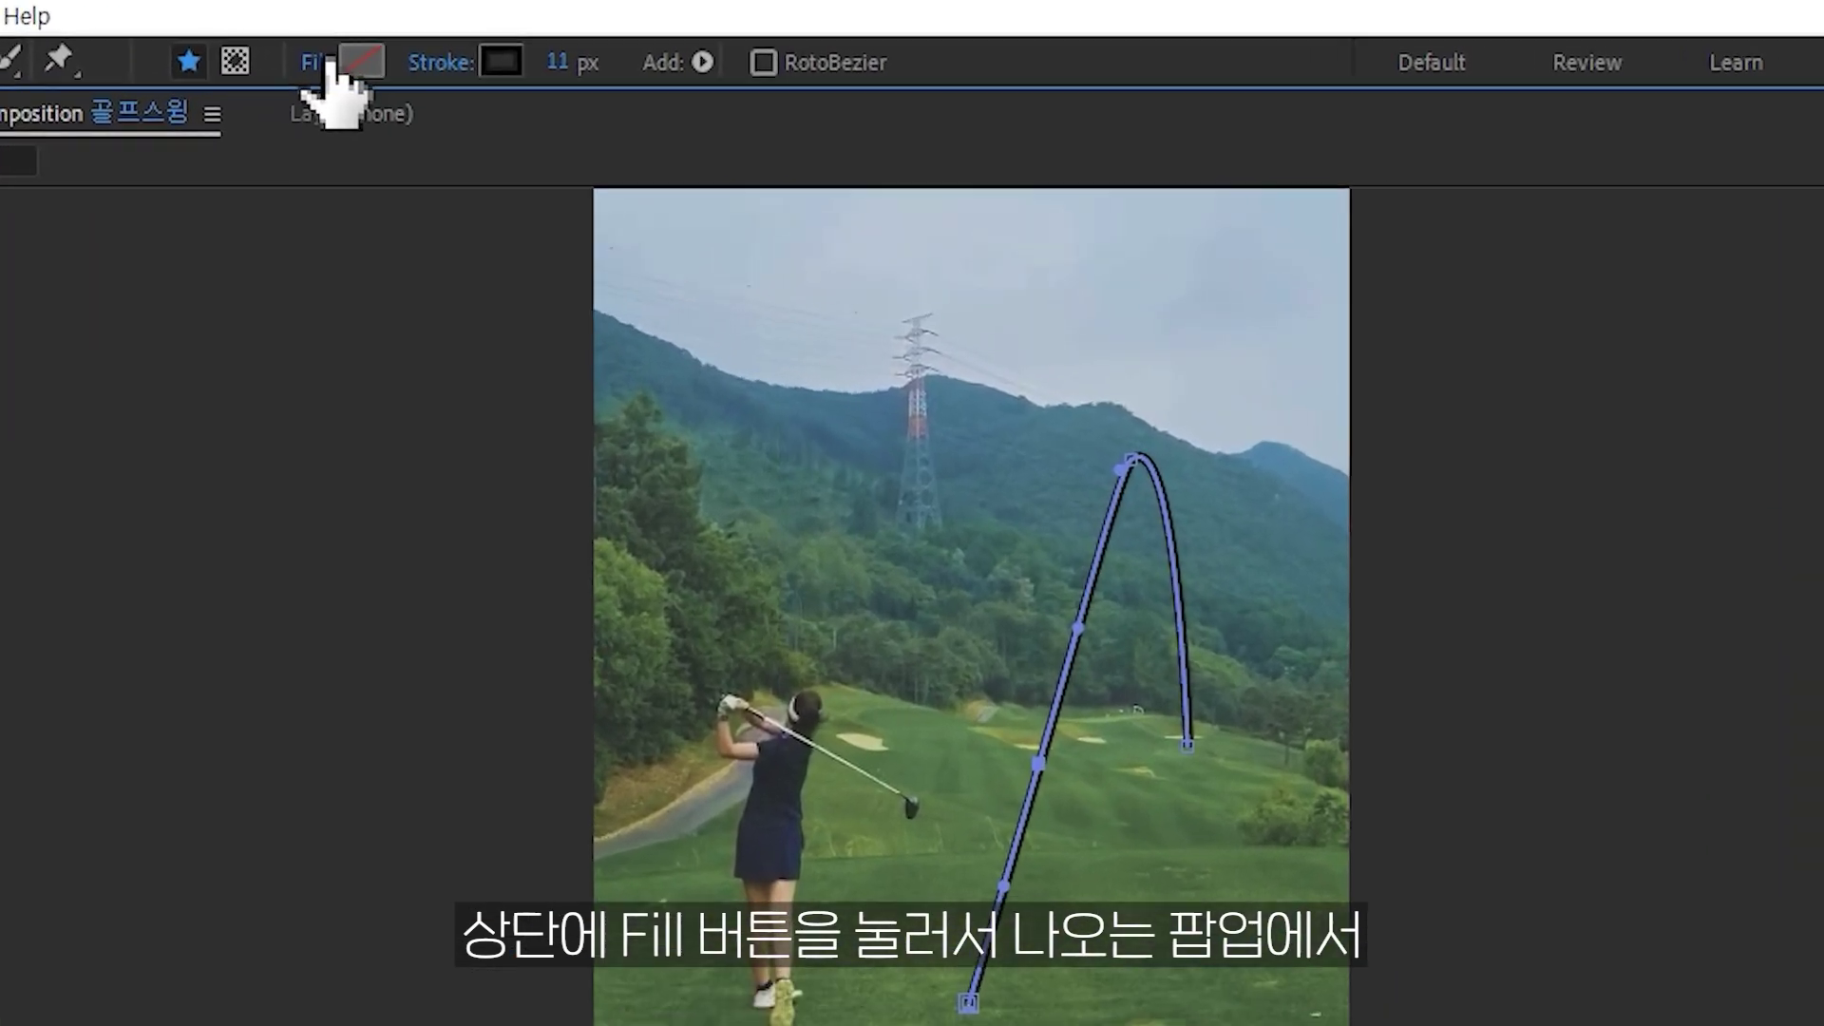
{"action": "left_click", "coordinate": [318, 65]}
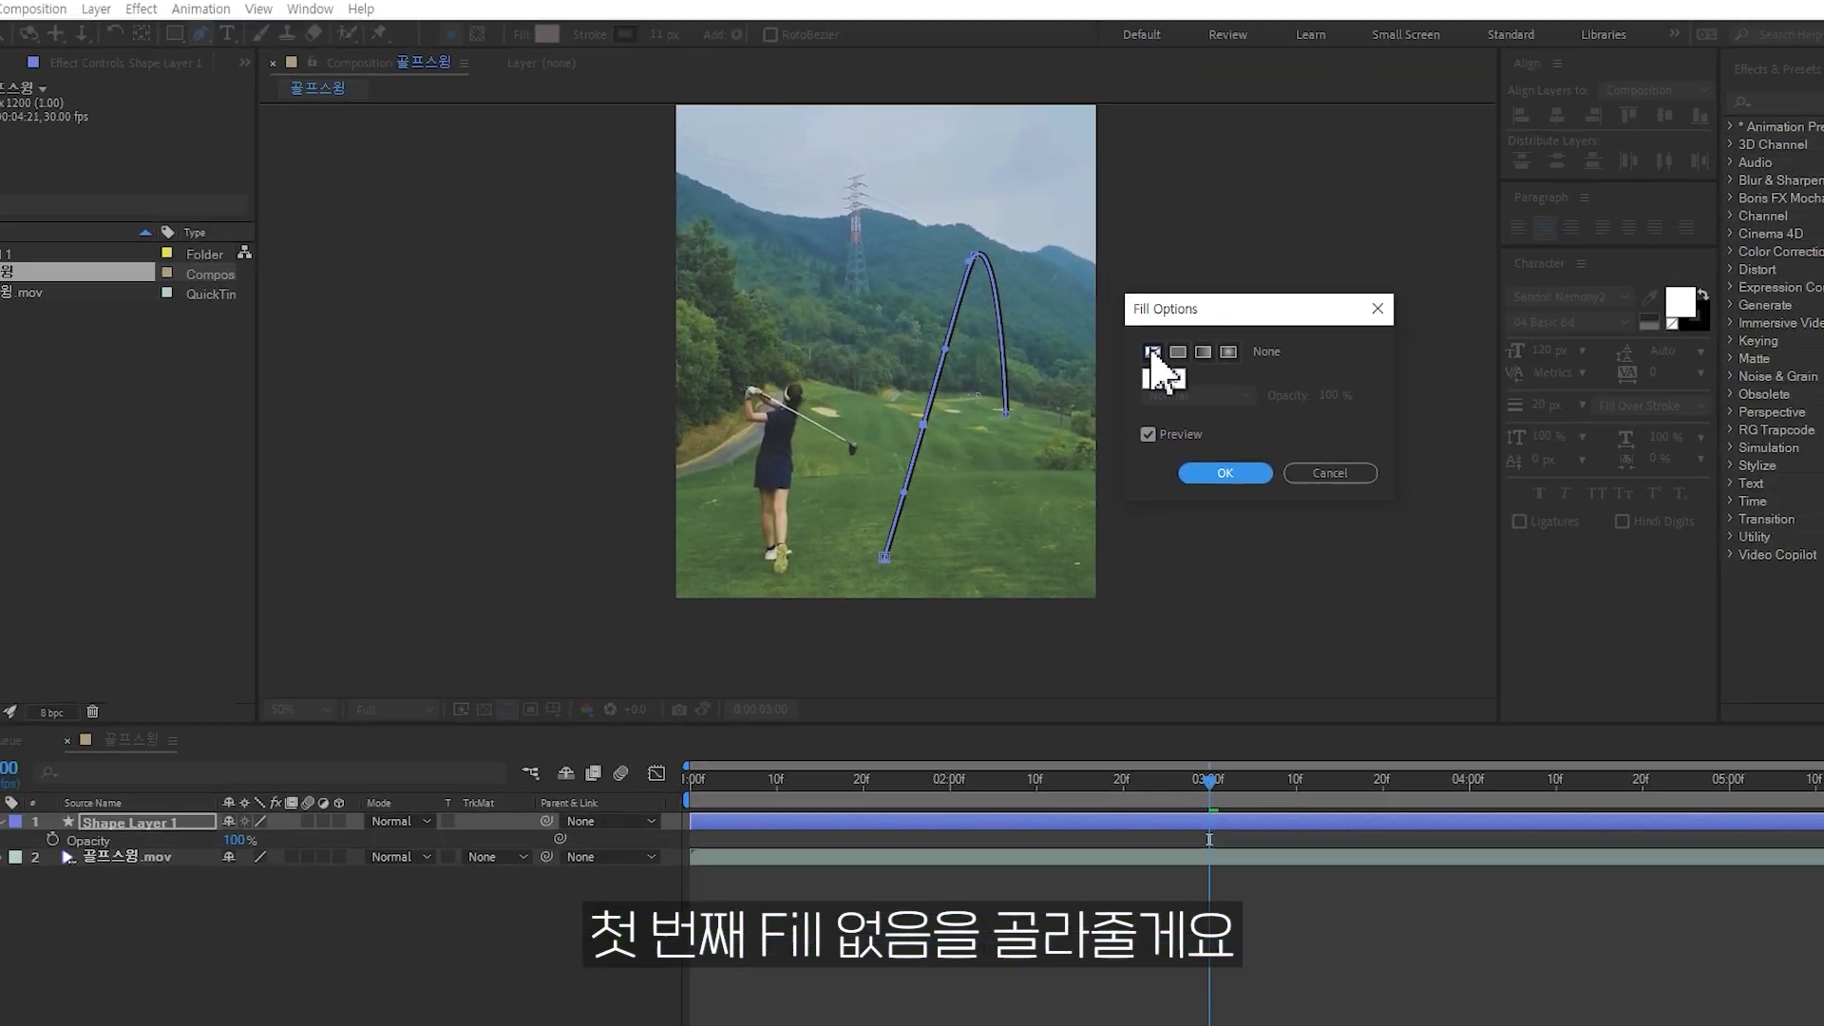
{"action": "left_click", "coordinate": [1382, 570]}
{"action": "left_click", "coordinate": [1500, 765]}
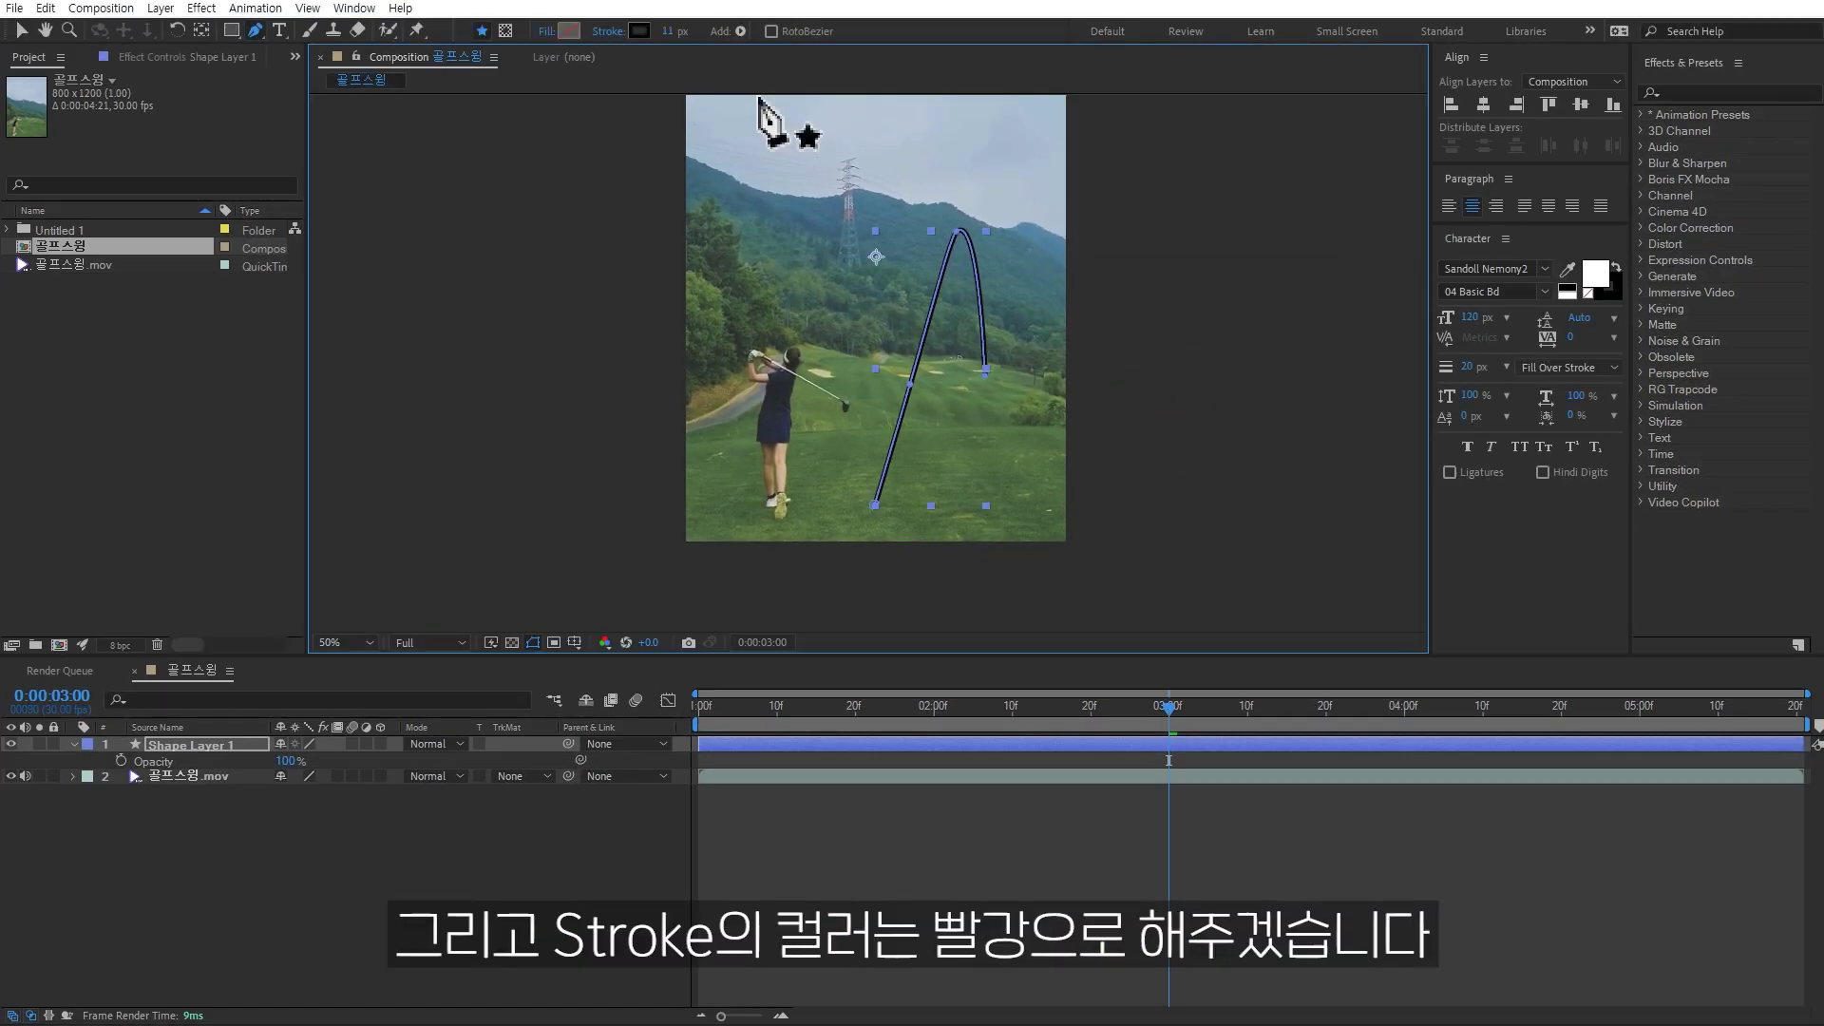
- Make the trajectory stroke dark red AA0000 and 15 px wide
{"action": "left_click", "coordinate": [640, 31]}
{"action": "left_click_drag", "start_coordinate": [1323, 435], "coordinate": [1513, 251]}
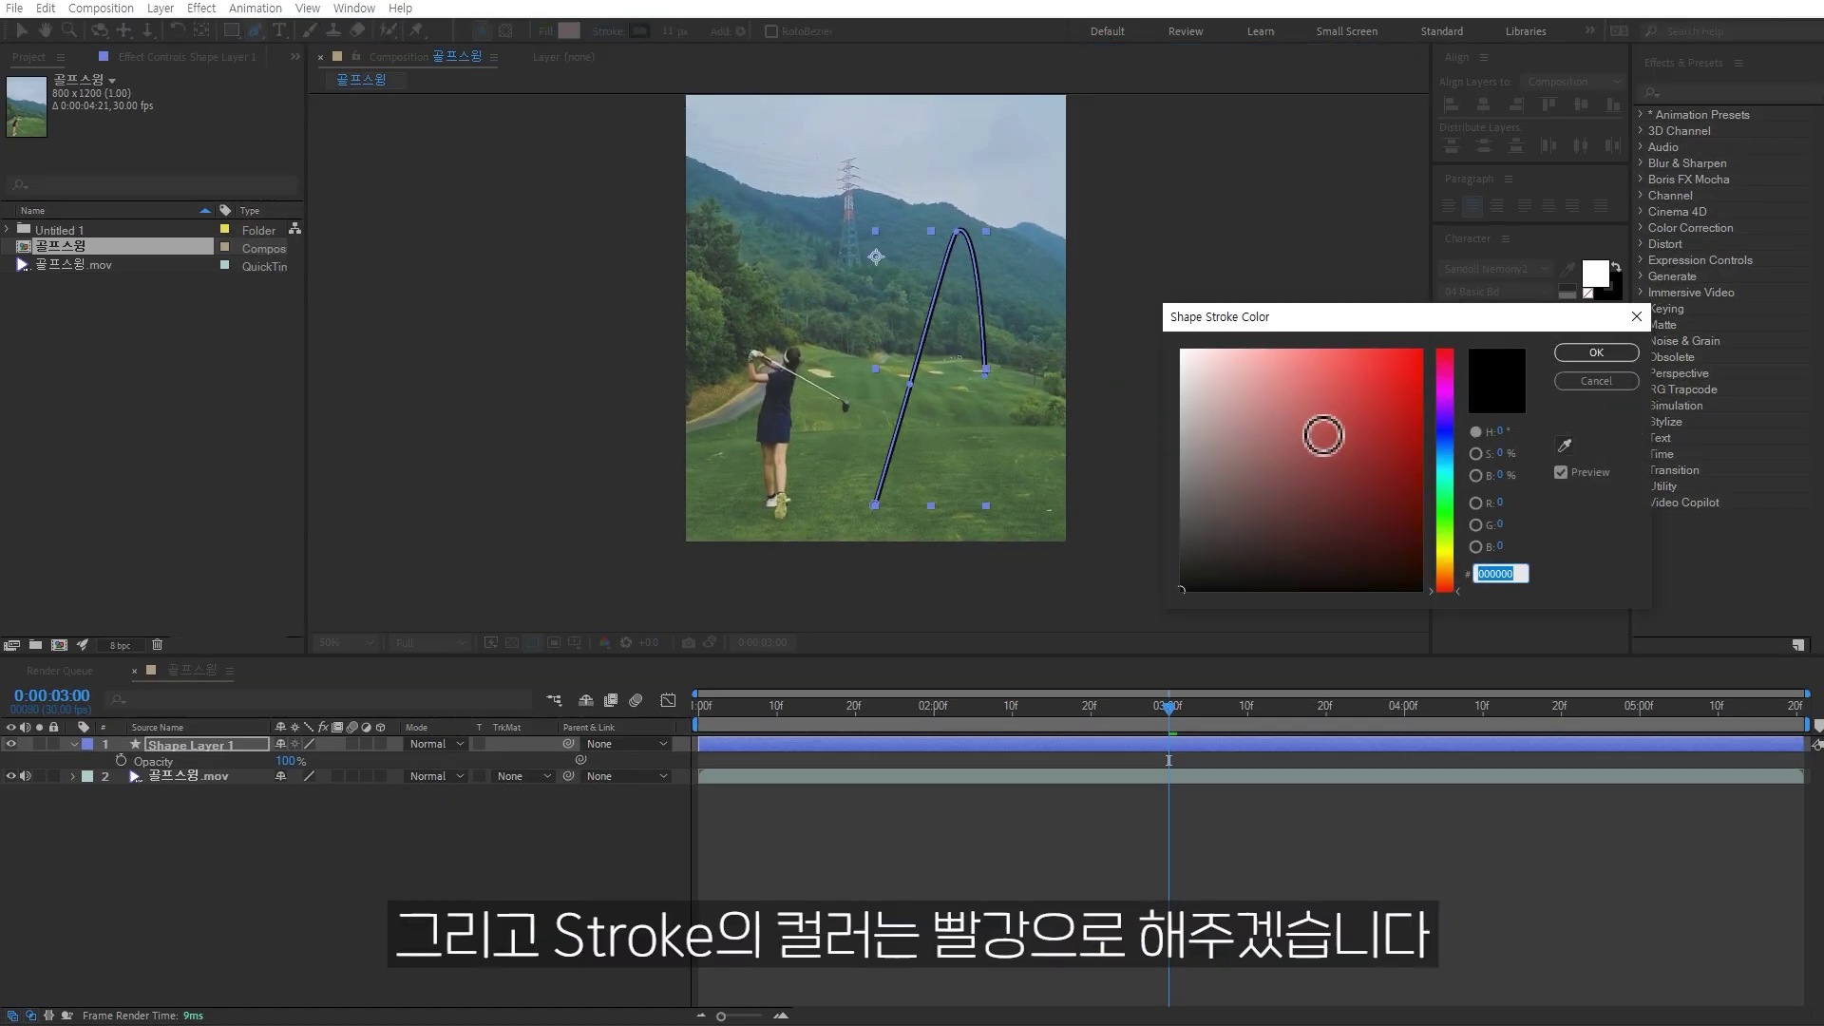
{"action": "left_click_drag", "start_coordinate": [1400, 426], "coordinate": [1422, 430]}
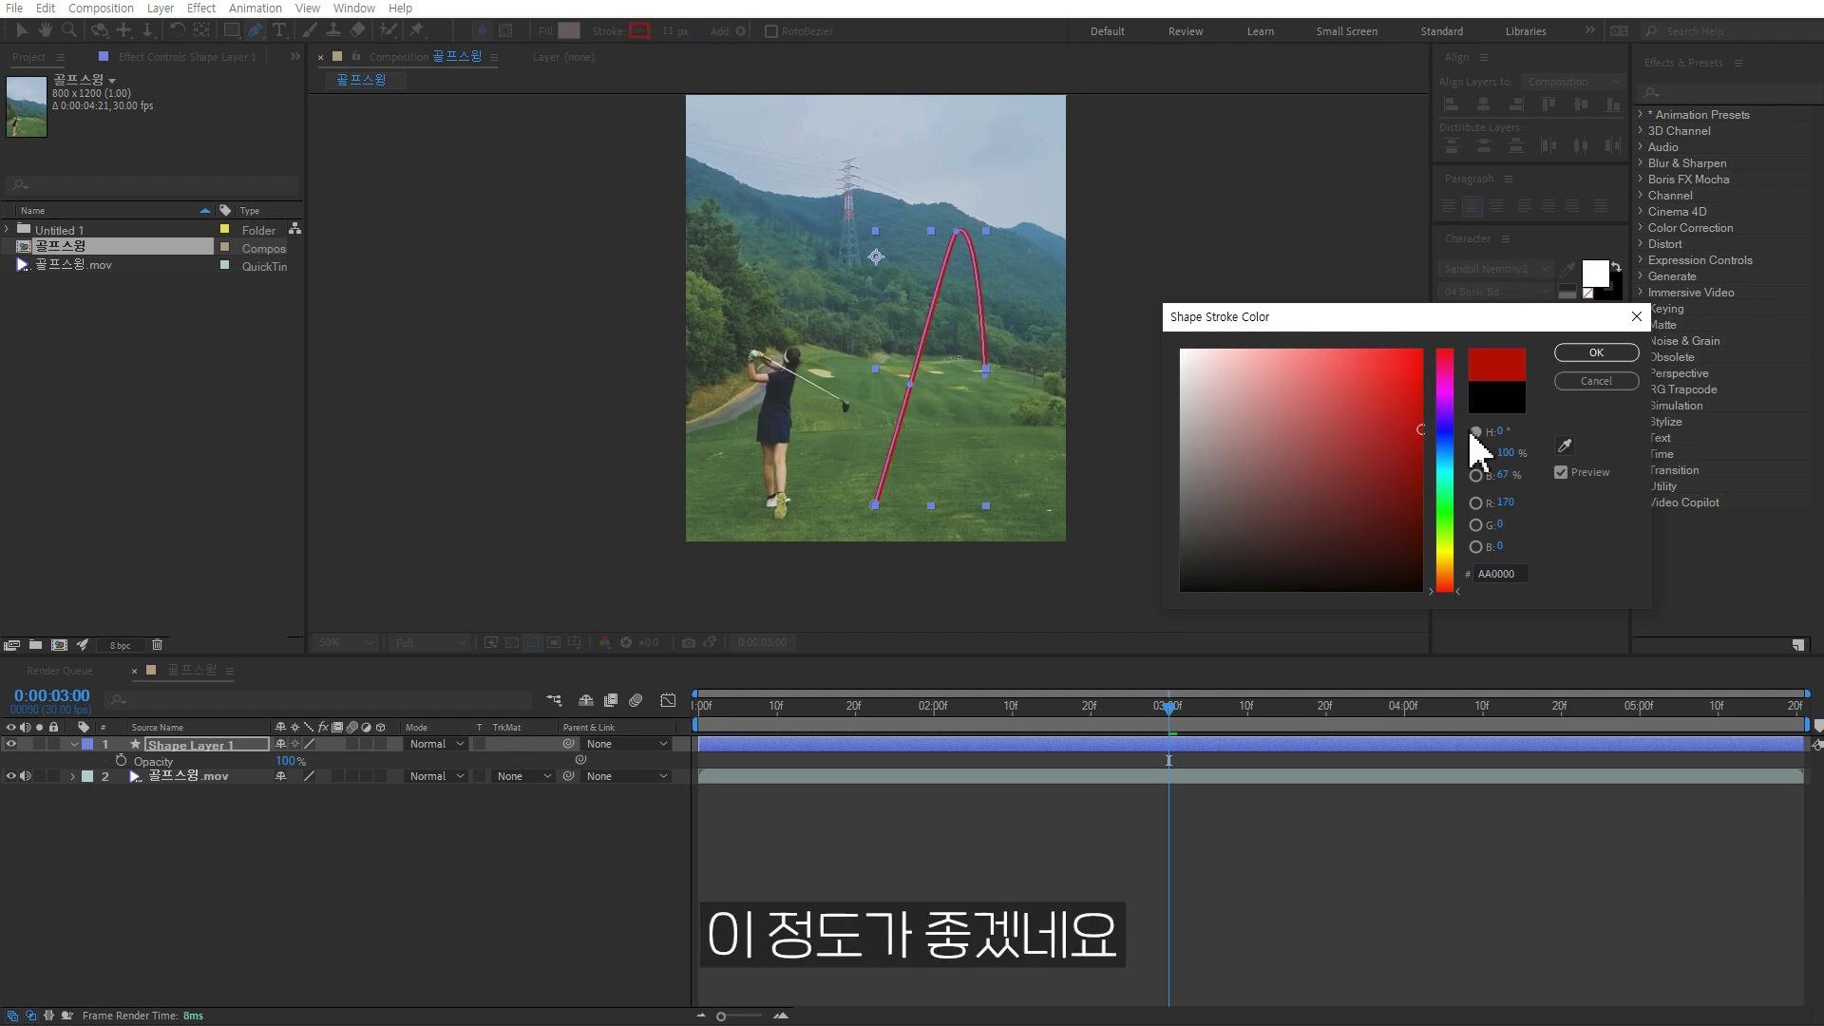
{"action": "left_click", "coordinate": [1596, 352]}
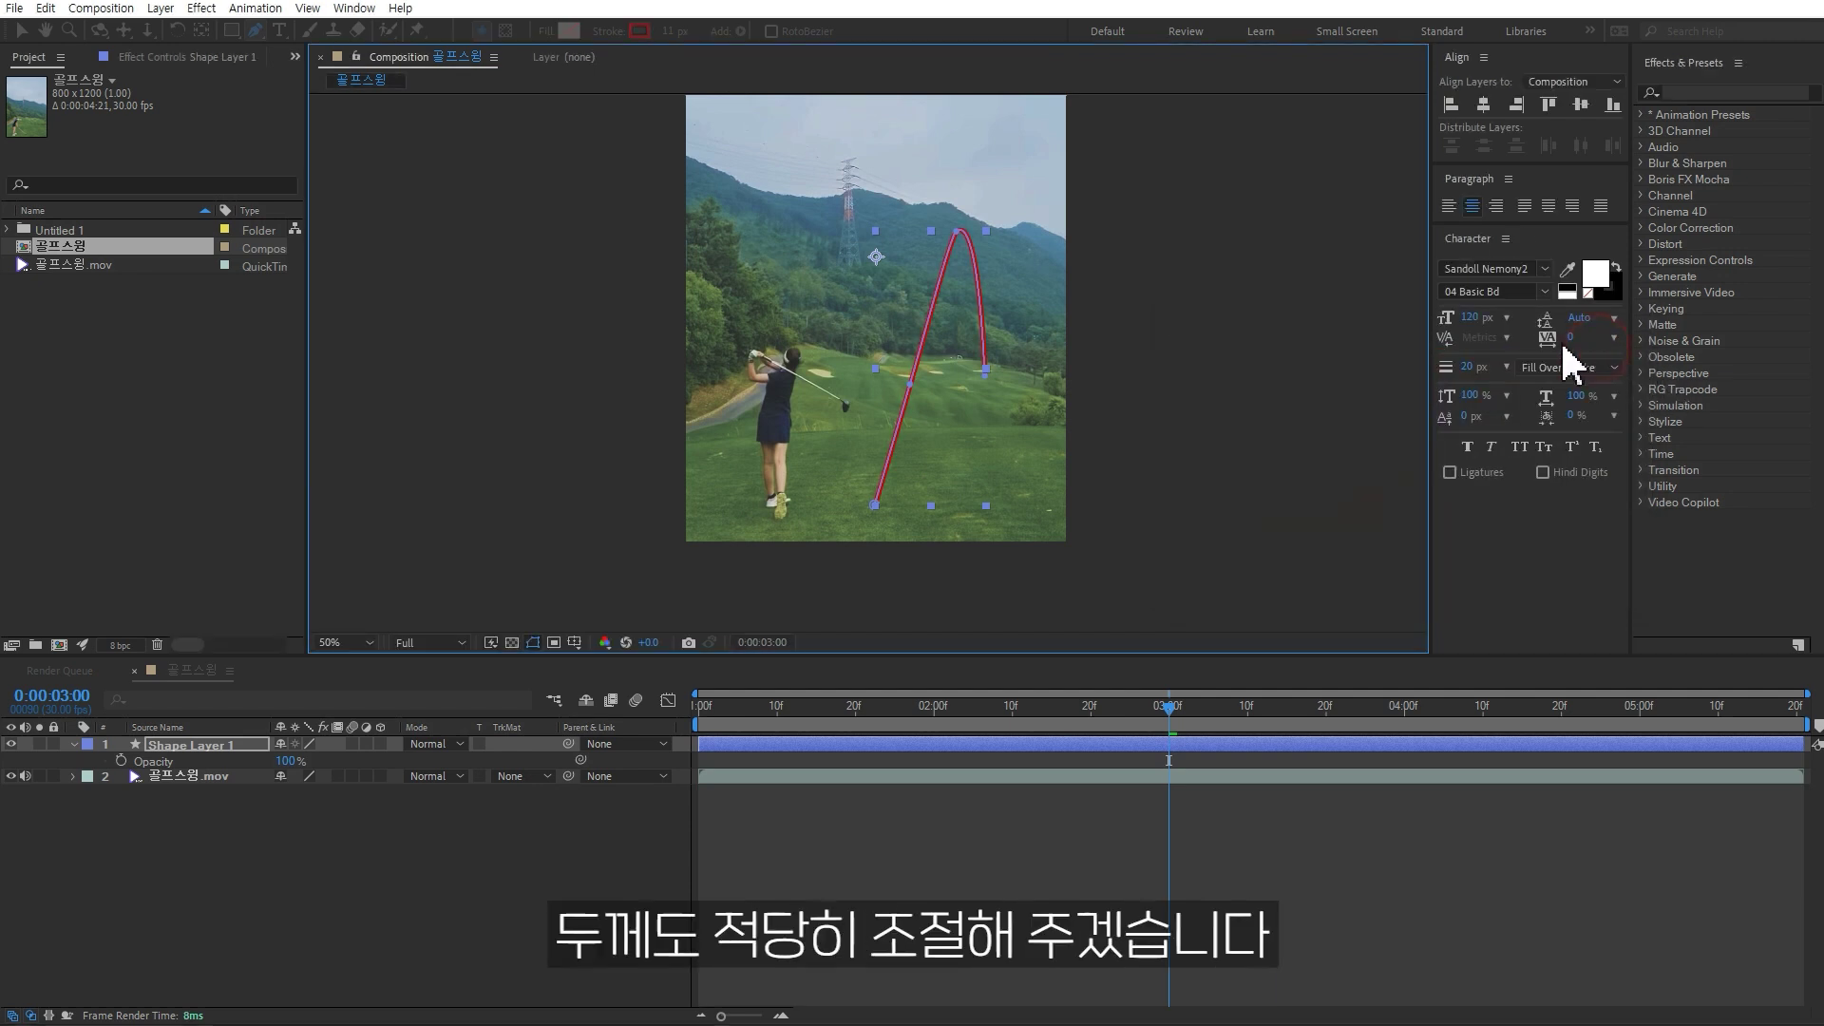
{"action": "left_click", "coordinate": [666, 31]}
{"action": "left_click_drag", "start_coordinate": [668, 31], "coordinate": [684, 32]}
{"action": "left_click", "coordinate": [641, 862]}
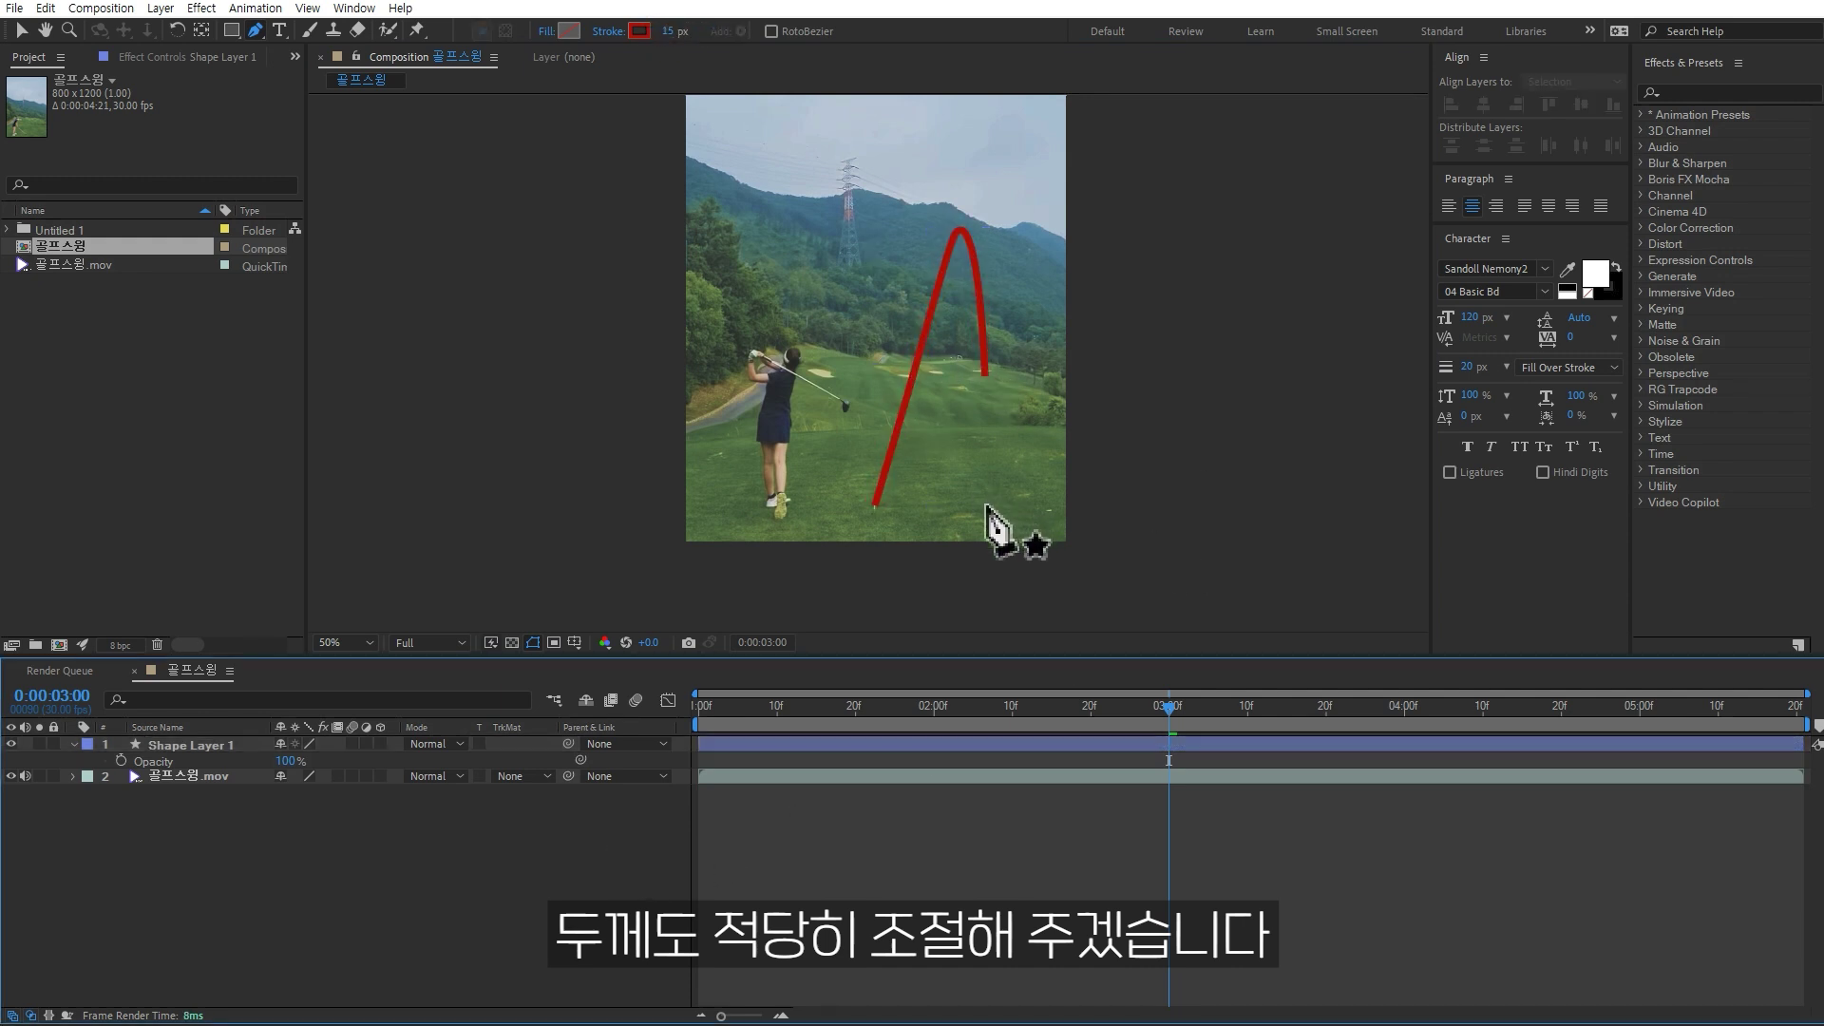
{"action": "scroll", "coordinate": [960, 523], "scroll_direction": "up", "scroll_amount": 2}
{"action": "left_click_drag", "start_coordinate": [1040, 556], "coordinate": [1043, 358]}
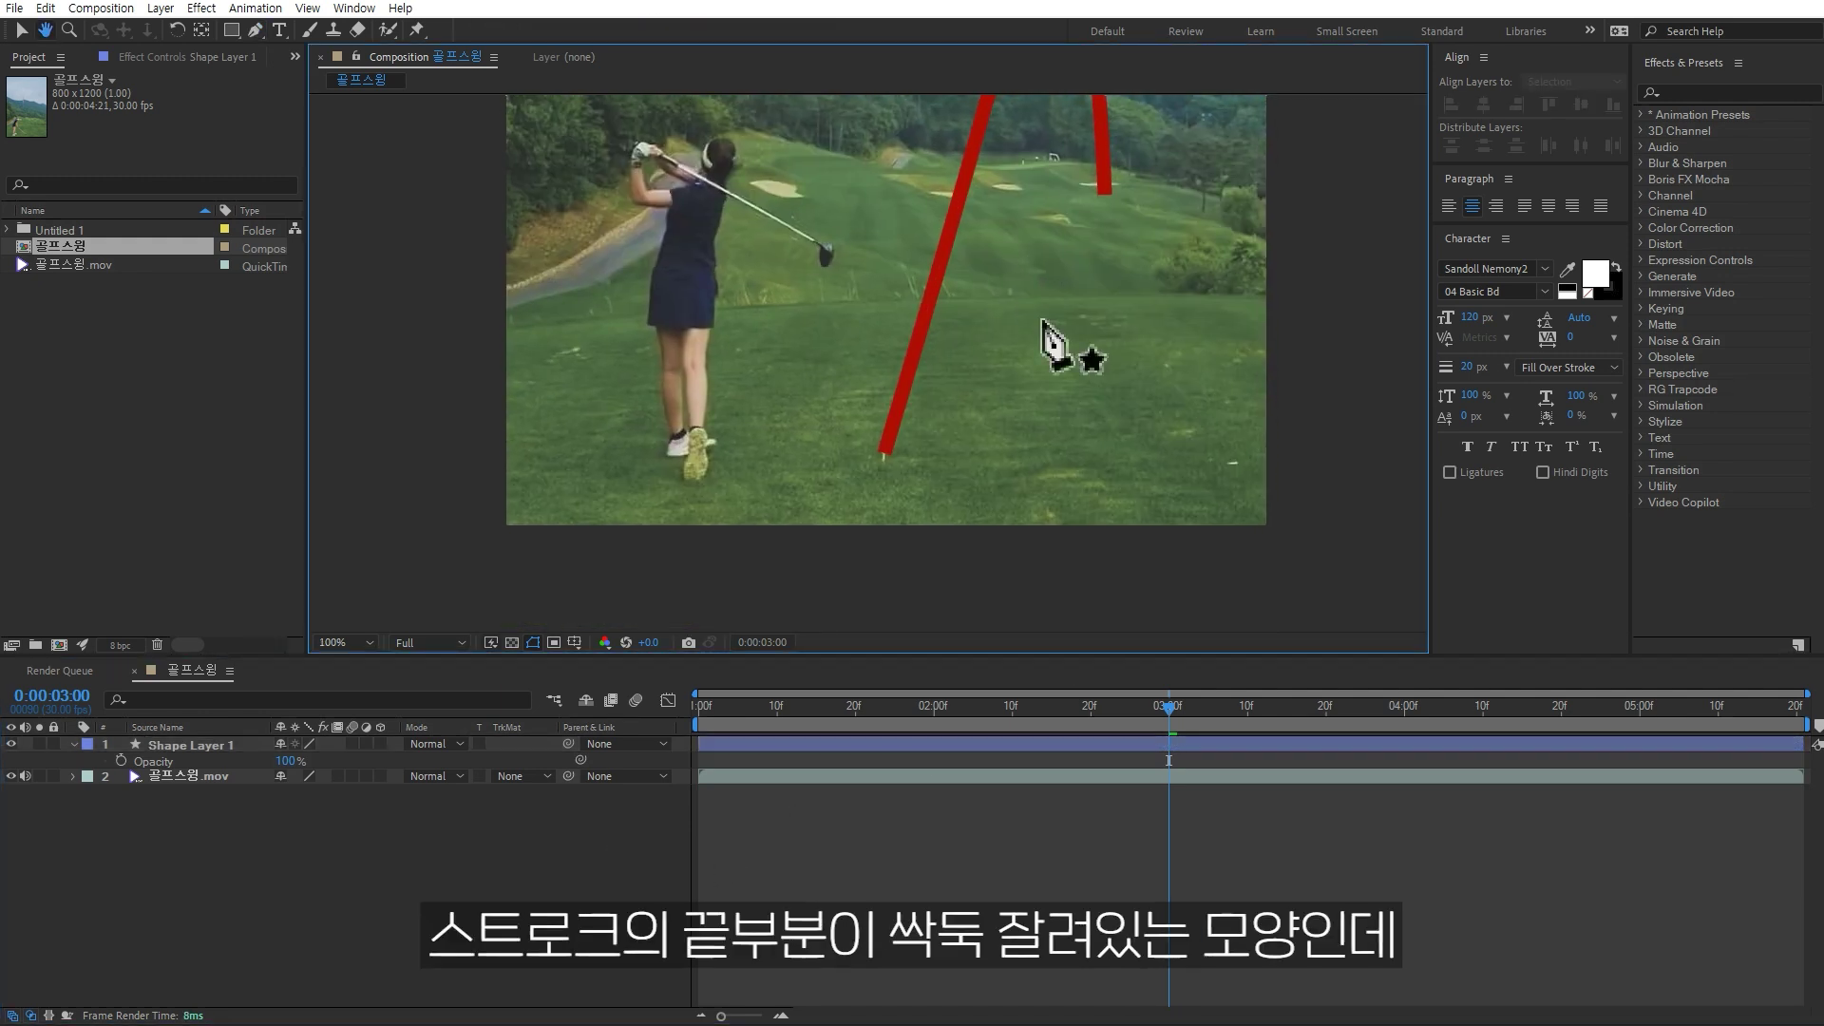
- Set Shape Layer 1's Stroke 1 Line Cap to Round Cap
{"action": "left_click", "coordinate": [74, 746]}
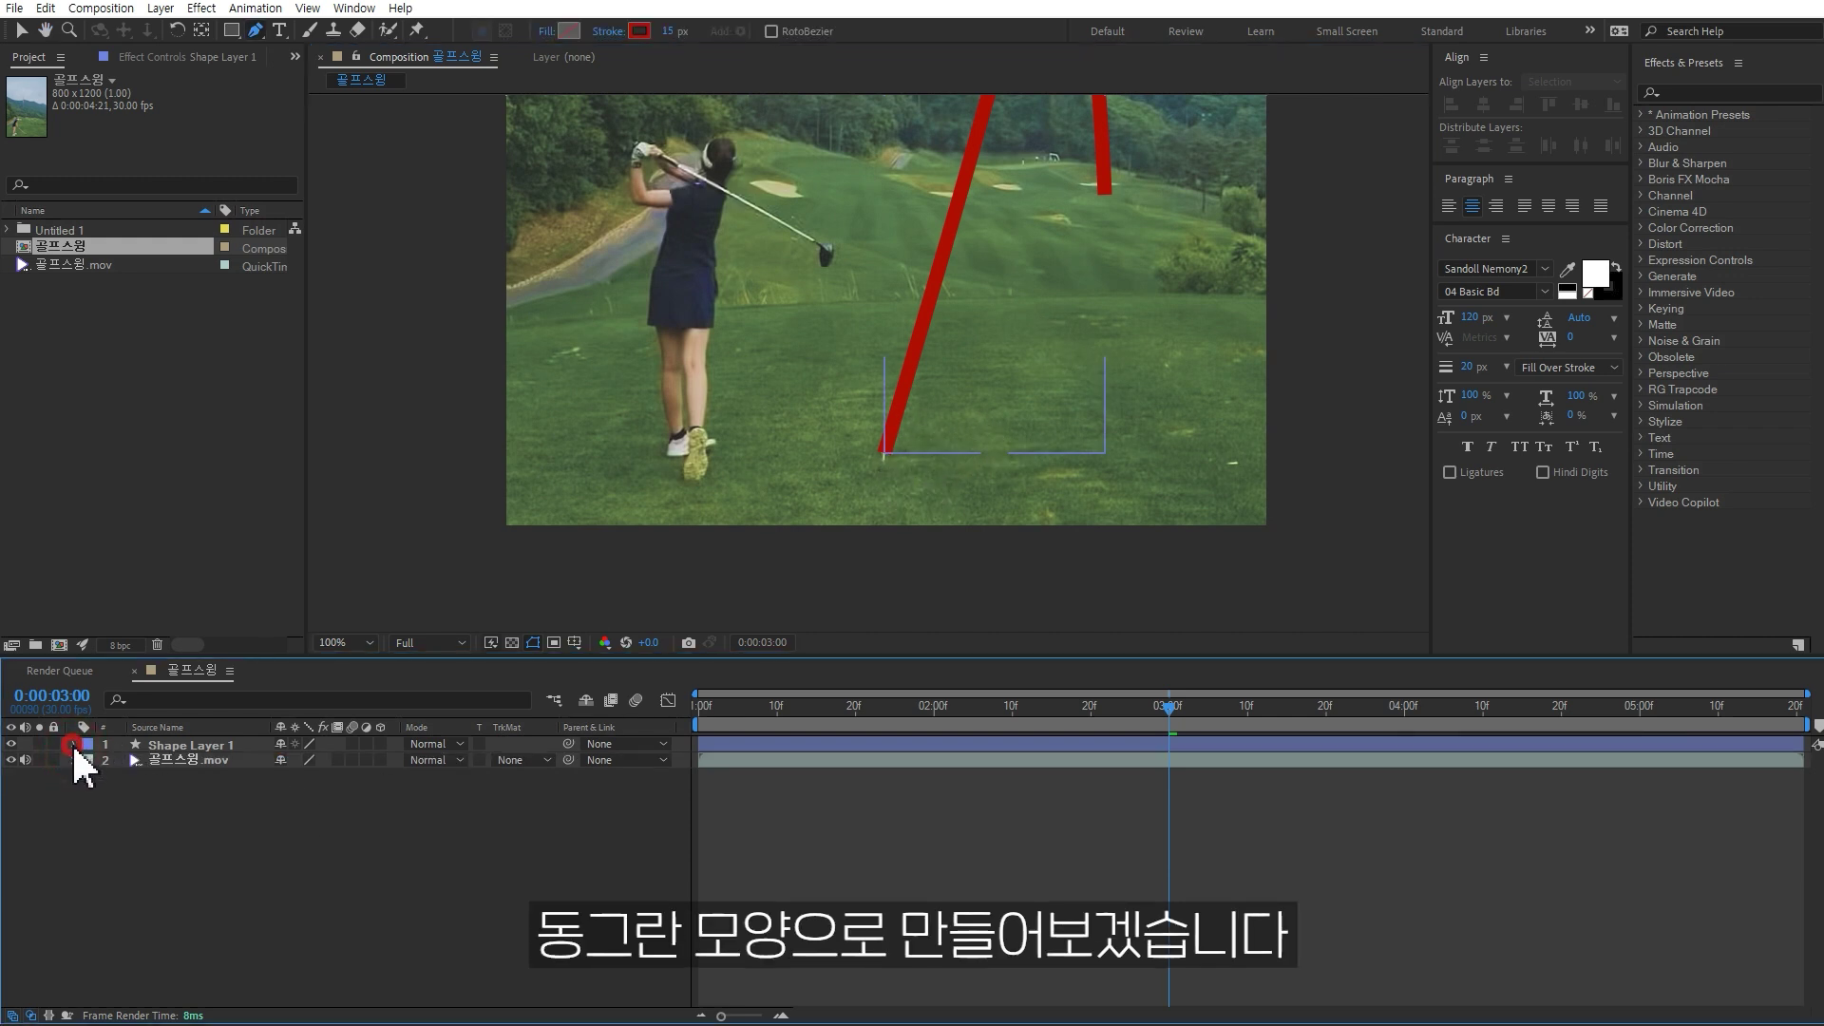
{"action": "left_click", "coordinate": [73, 744]}
{"action": "left_click", "coordinate": [91, 778]}
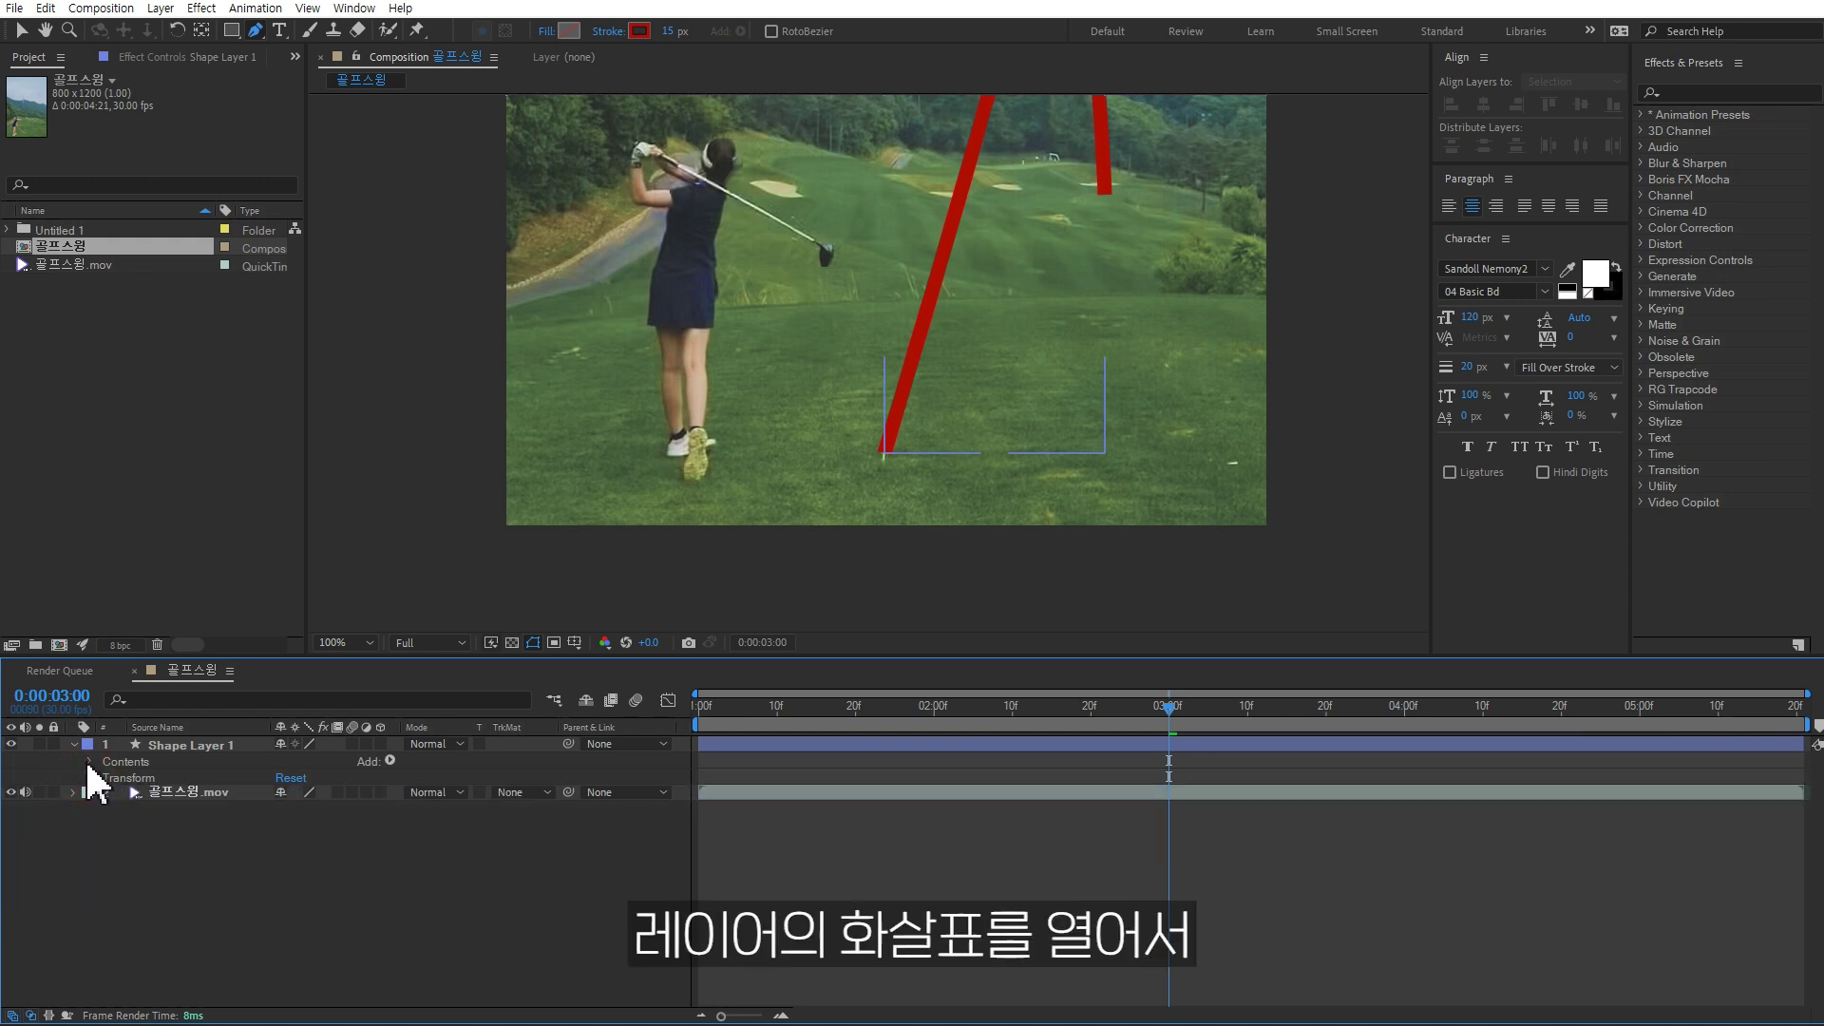
{"action": "left_click", "coordinate": [90, 762]}
{"action": "left_click", "coordinate": [106, 778]}
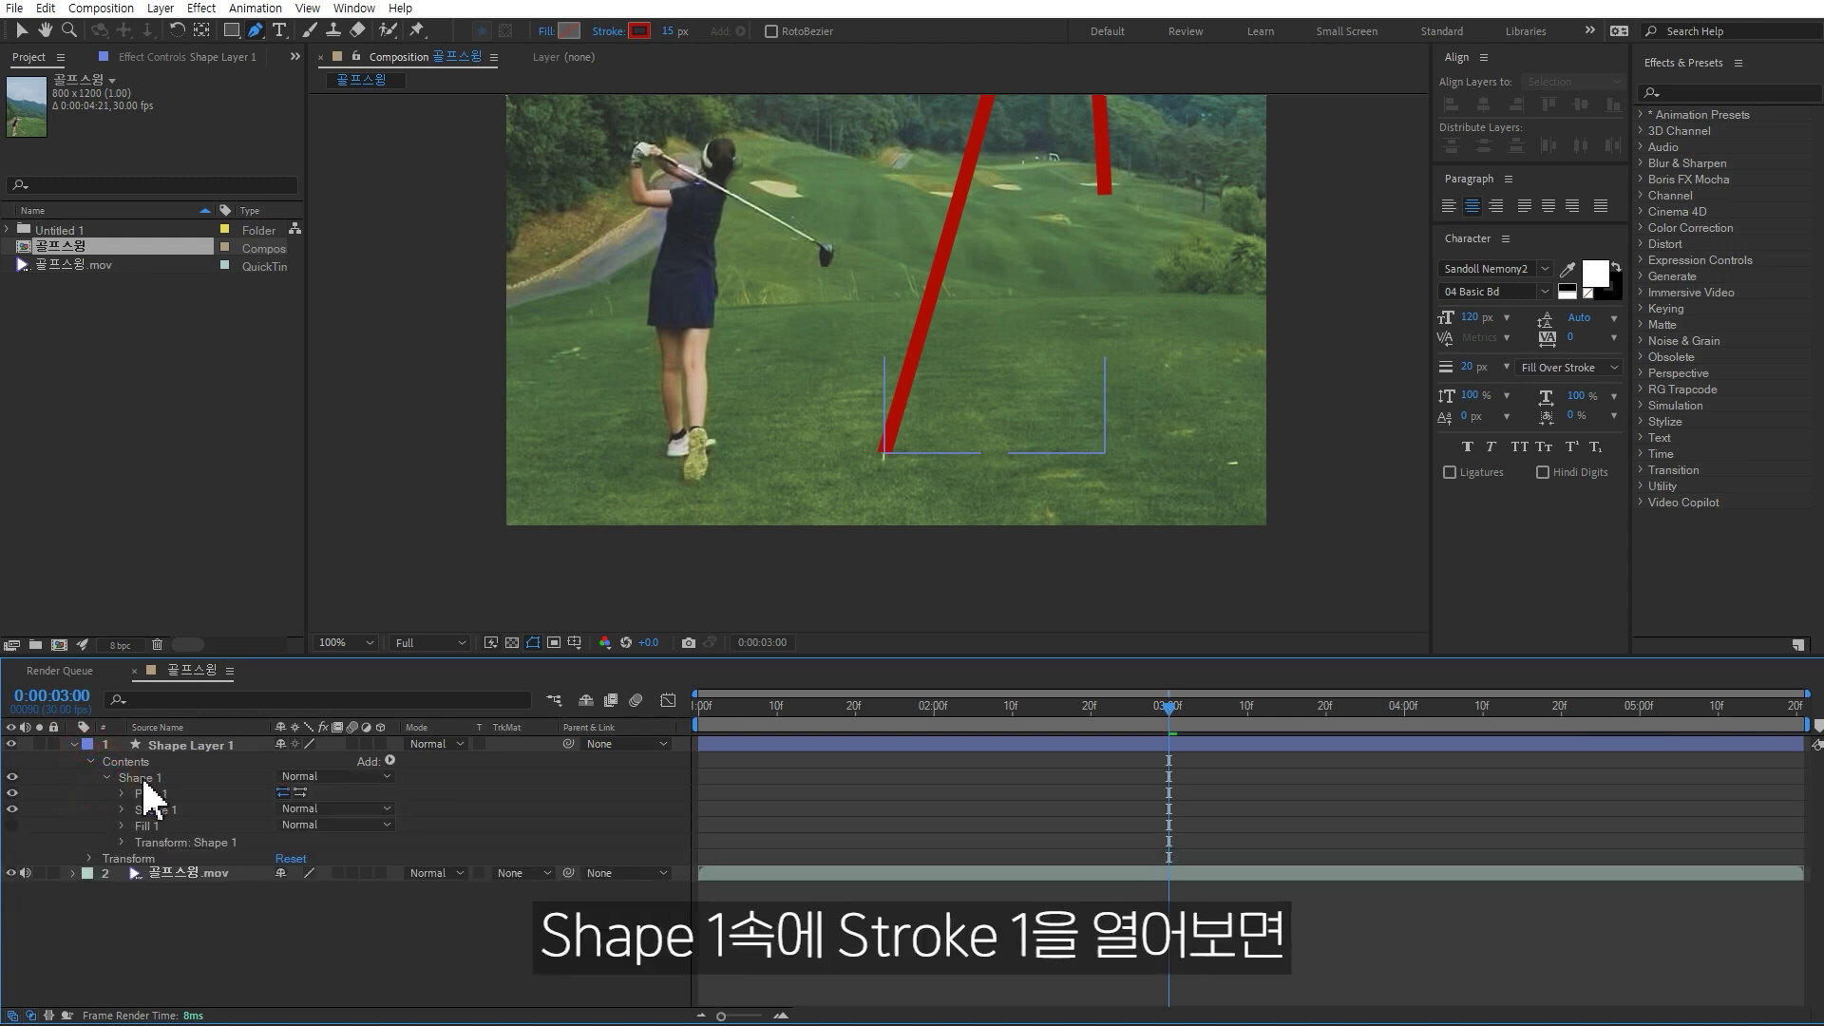
{"action": "left_click", "coordinate": [121, 810]}
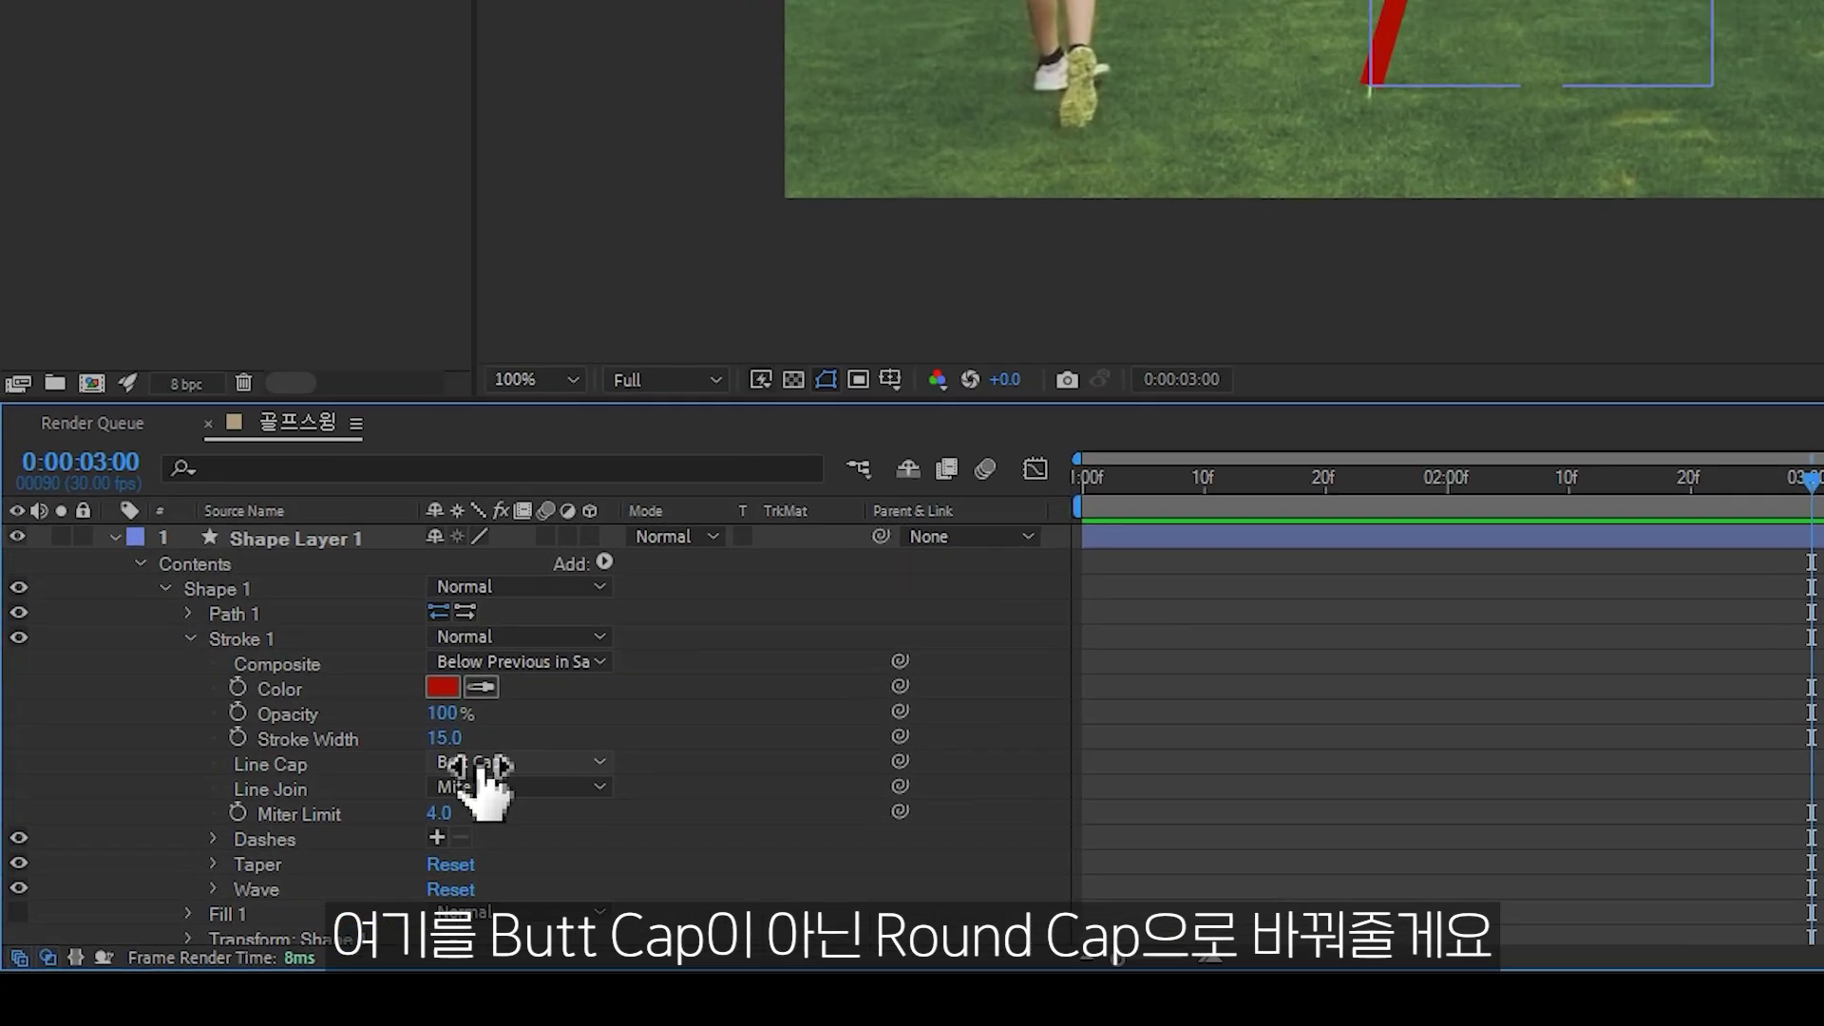
{"action": "left_click", "coordinate": [318, 889]}
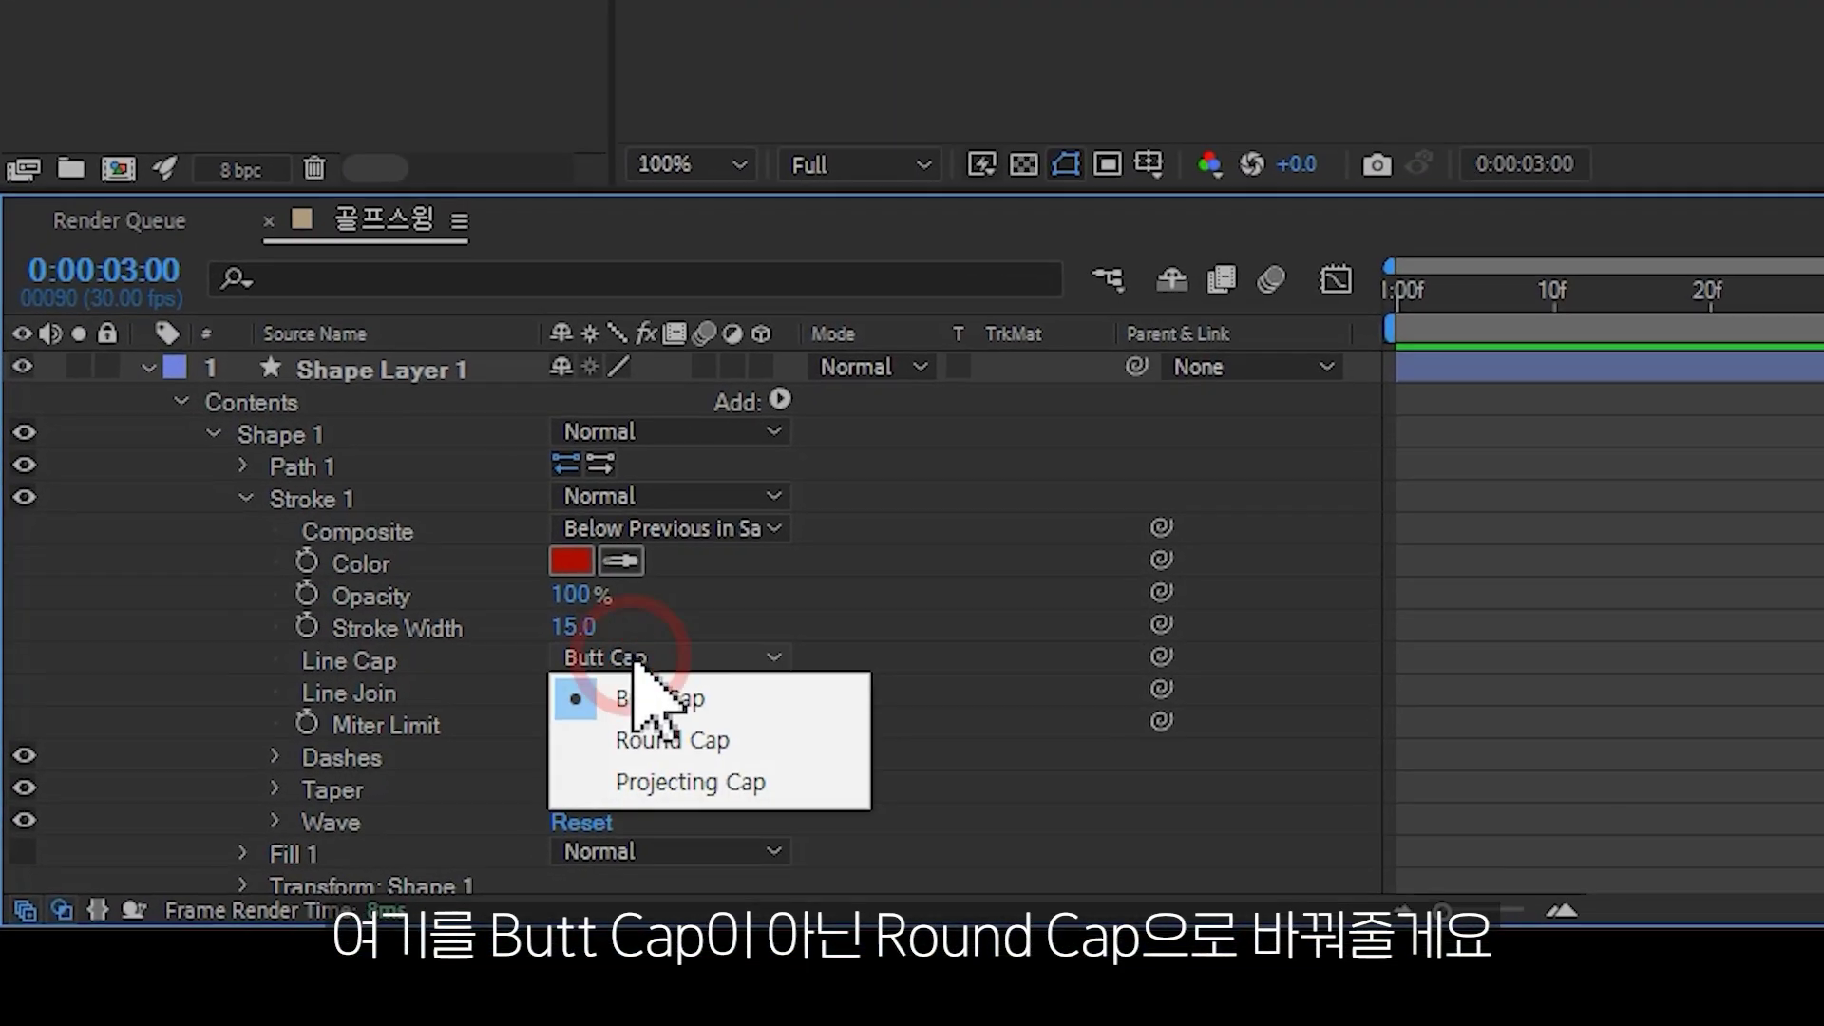
{"action": "left_click", "coordinate": [678, 751]}
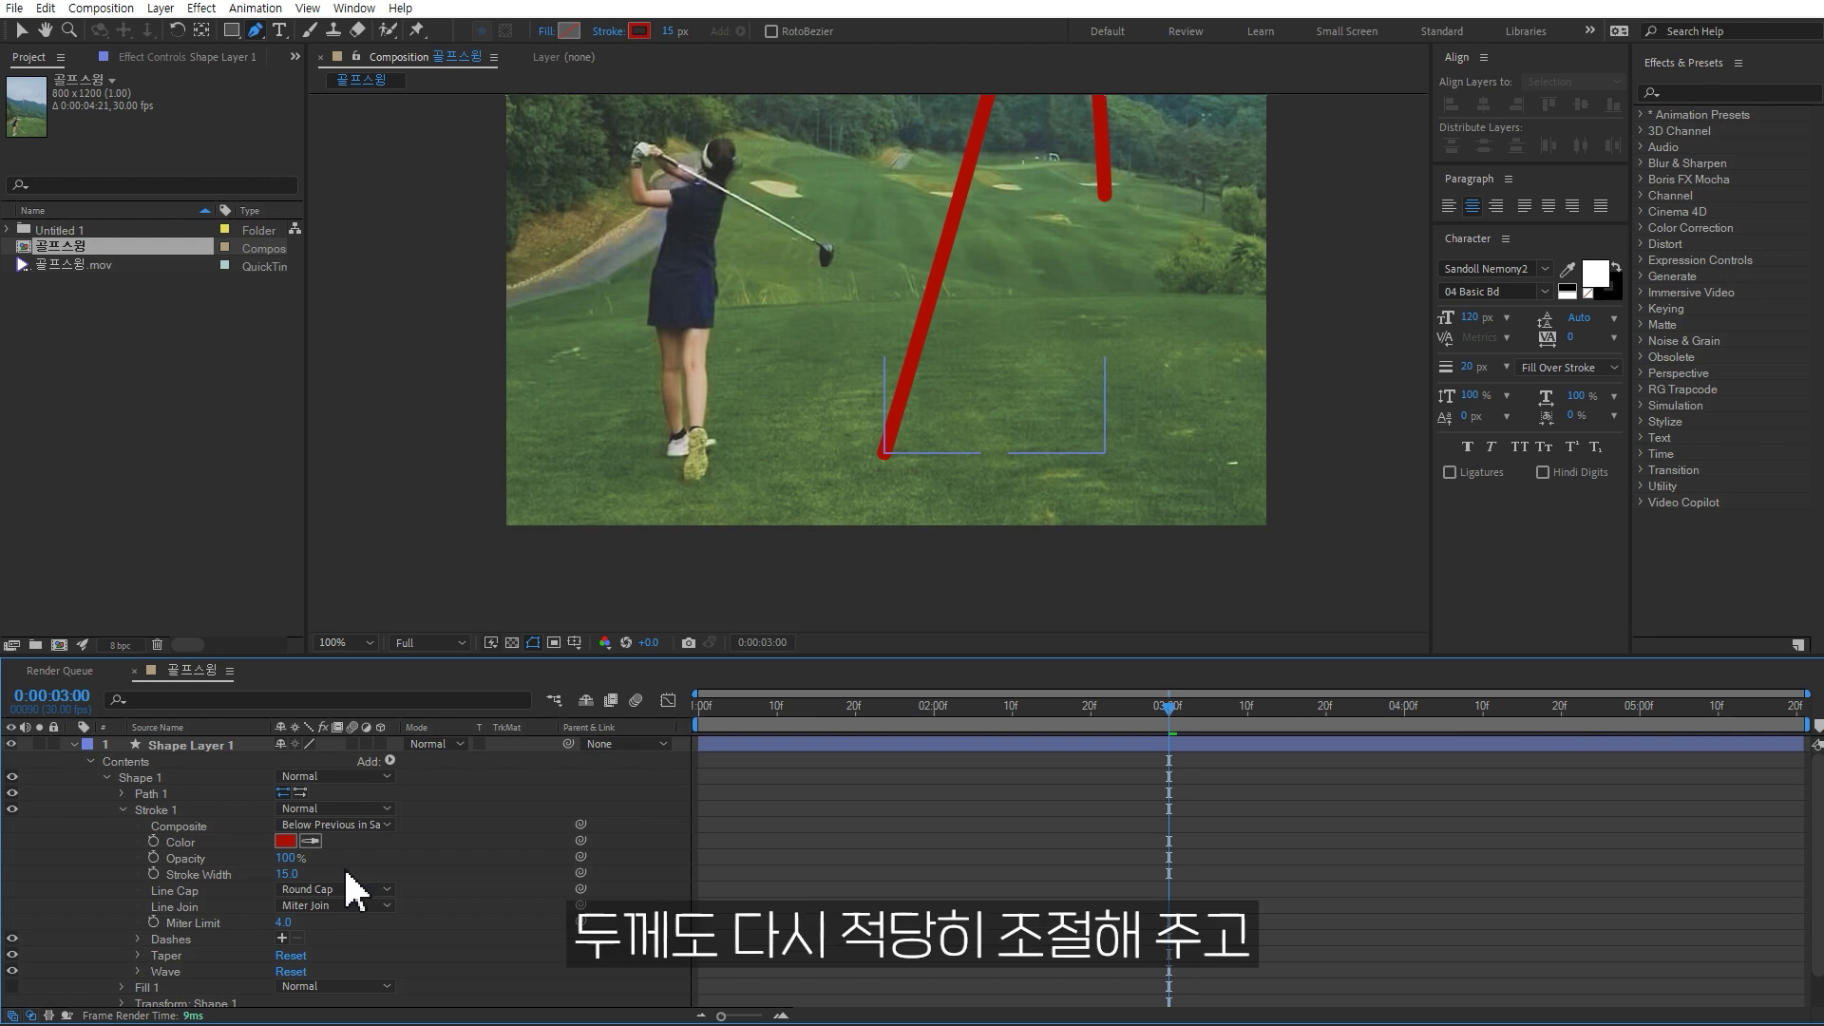
- Thin the trajectory stroke width to 13 px
{"action": "left_click", "coordinate": [289, 874]}
{"action": "left_click", "coordinate": [469, 852]}
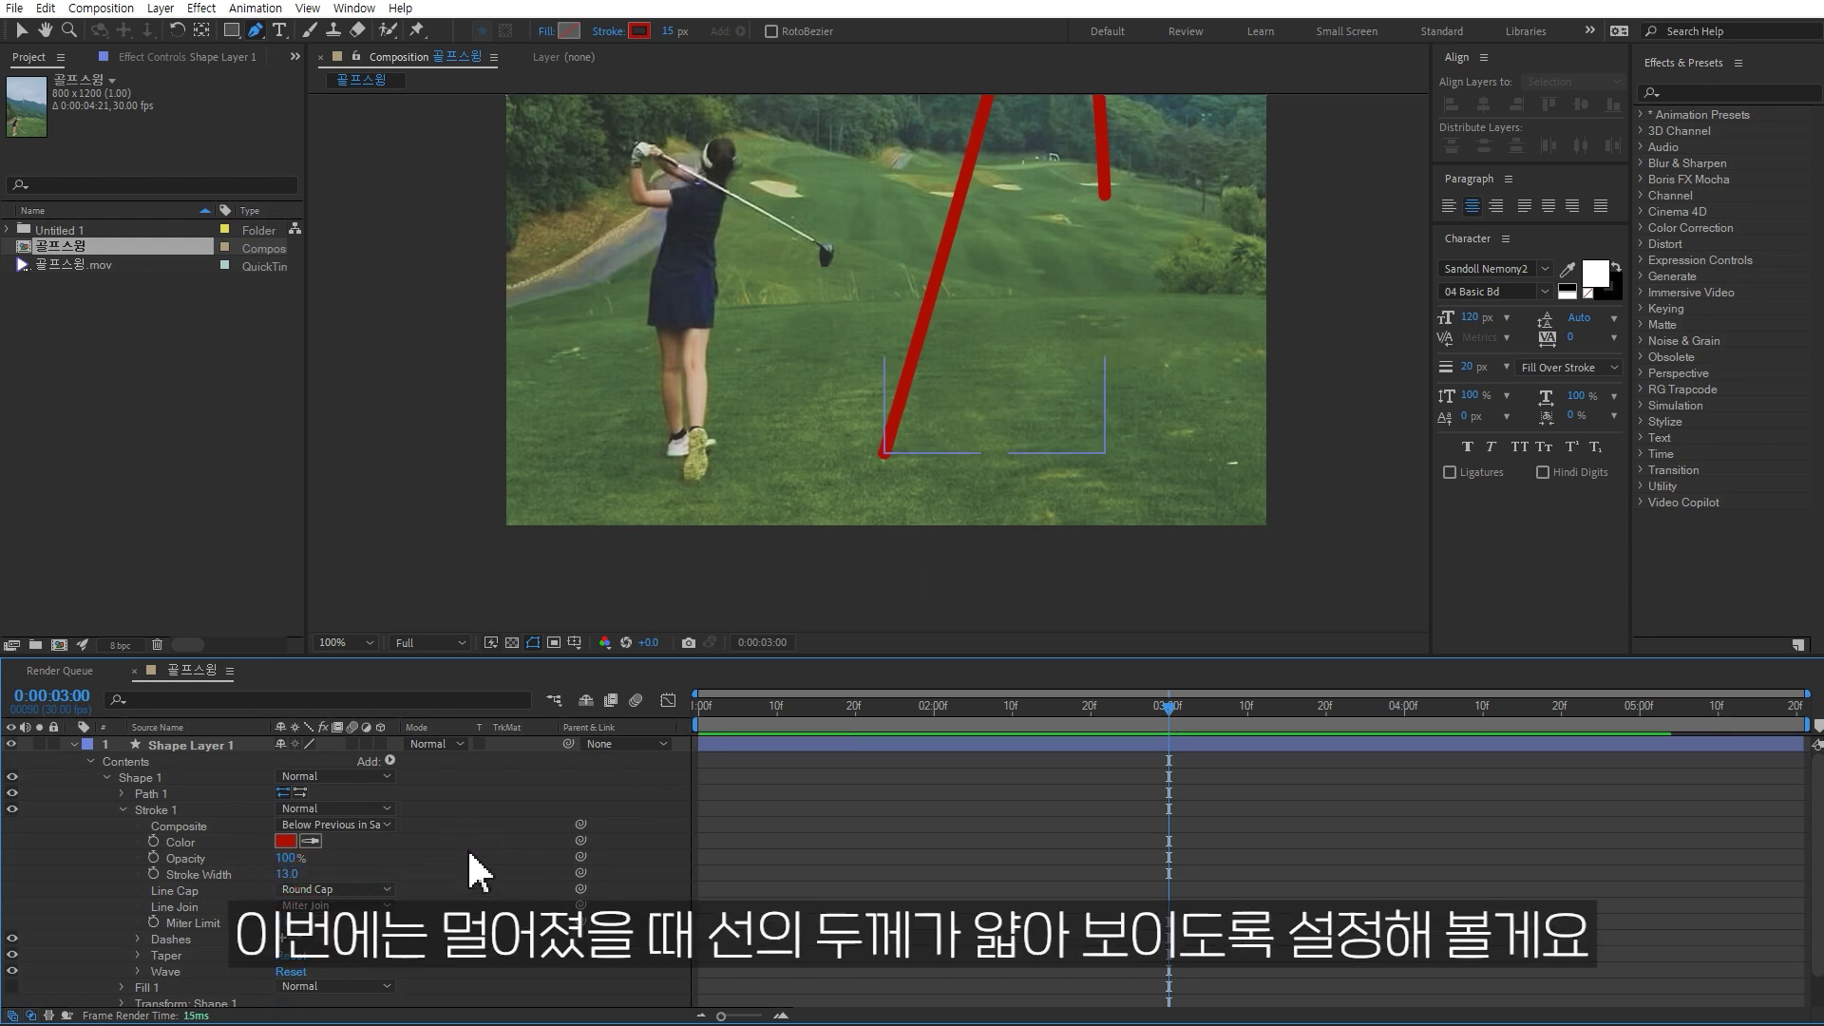
{"action": "left_click_drag", "start_coordinate": [1080, 274], "coordinate": [1042, 518]}
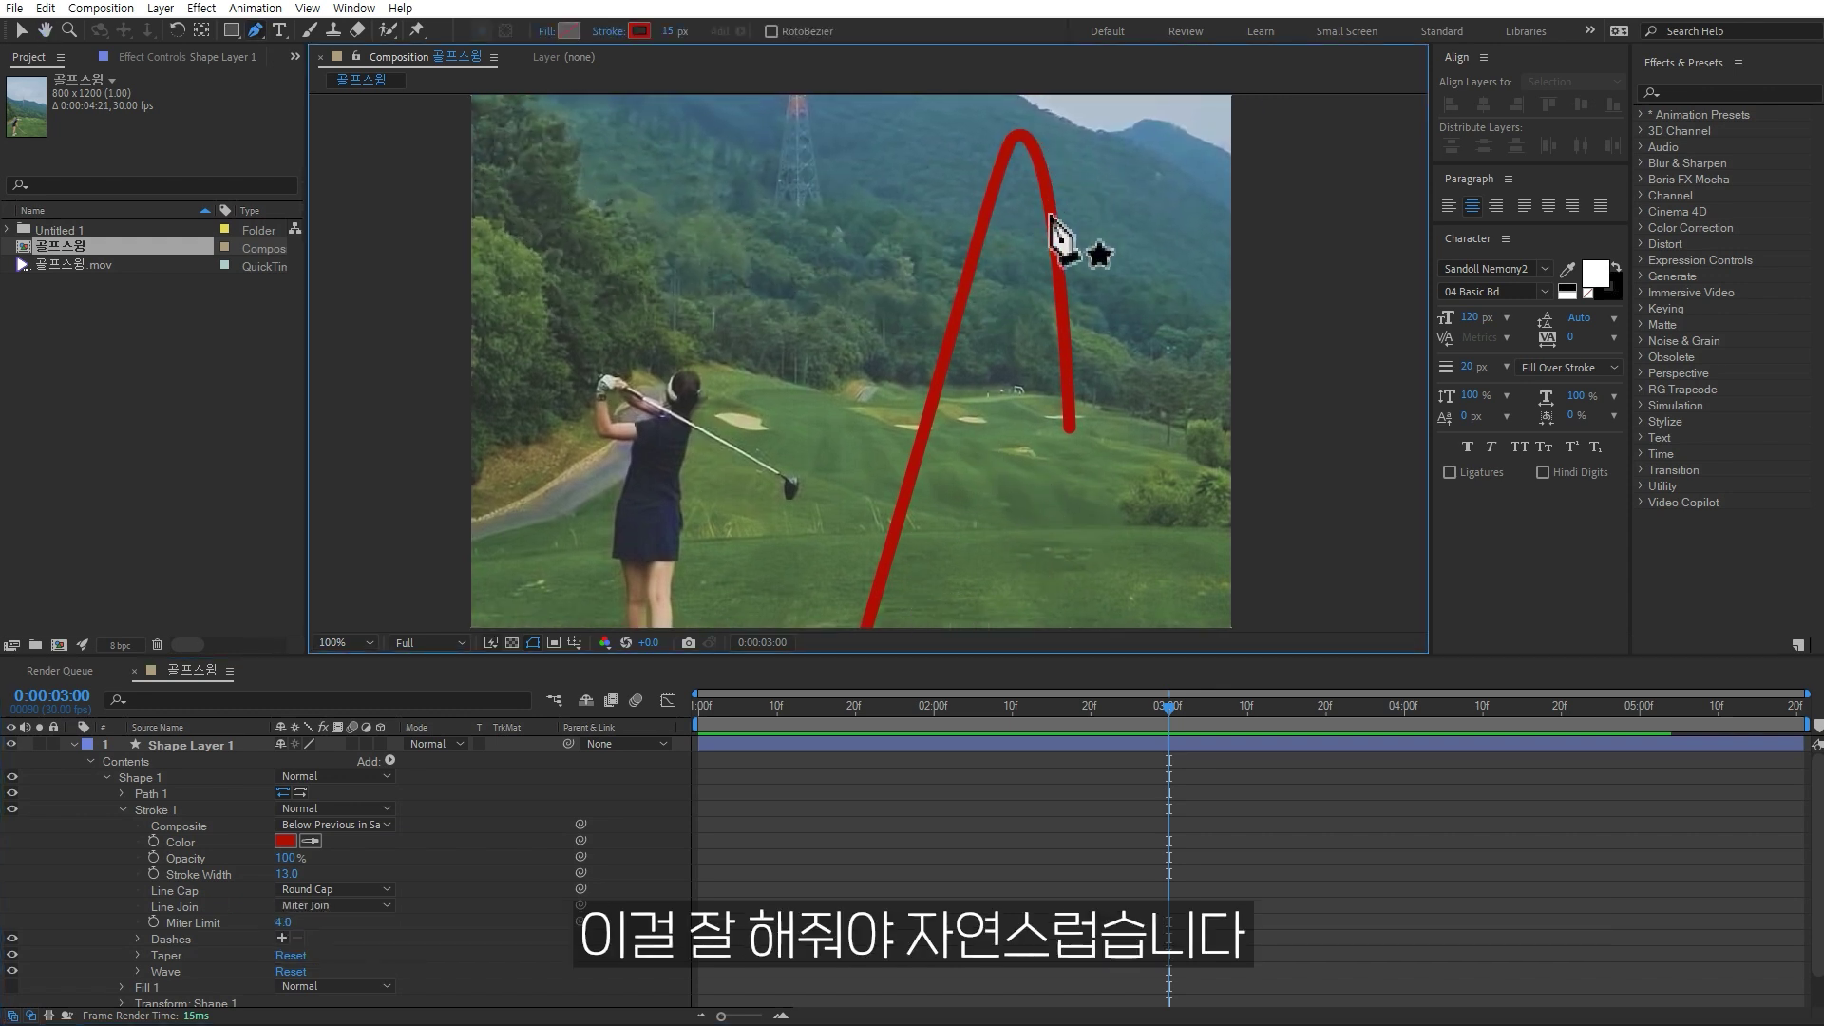
{"action": "left_click", "coordinate": [592, 819]}
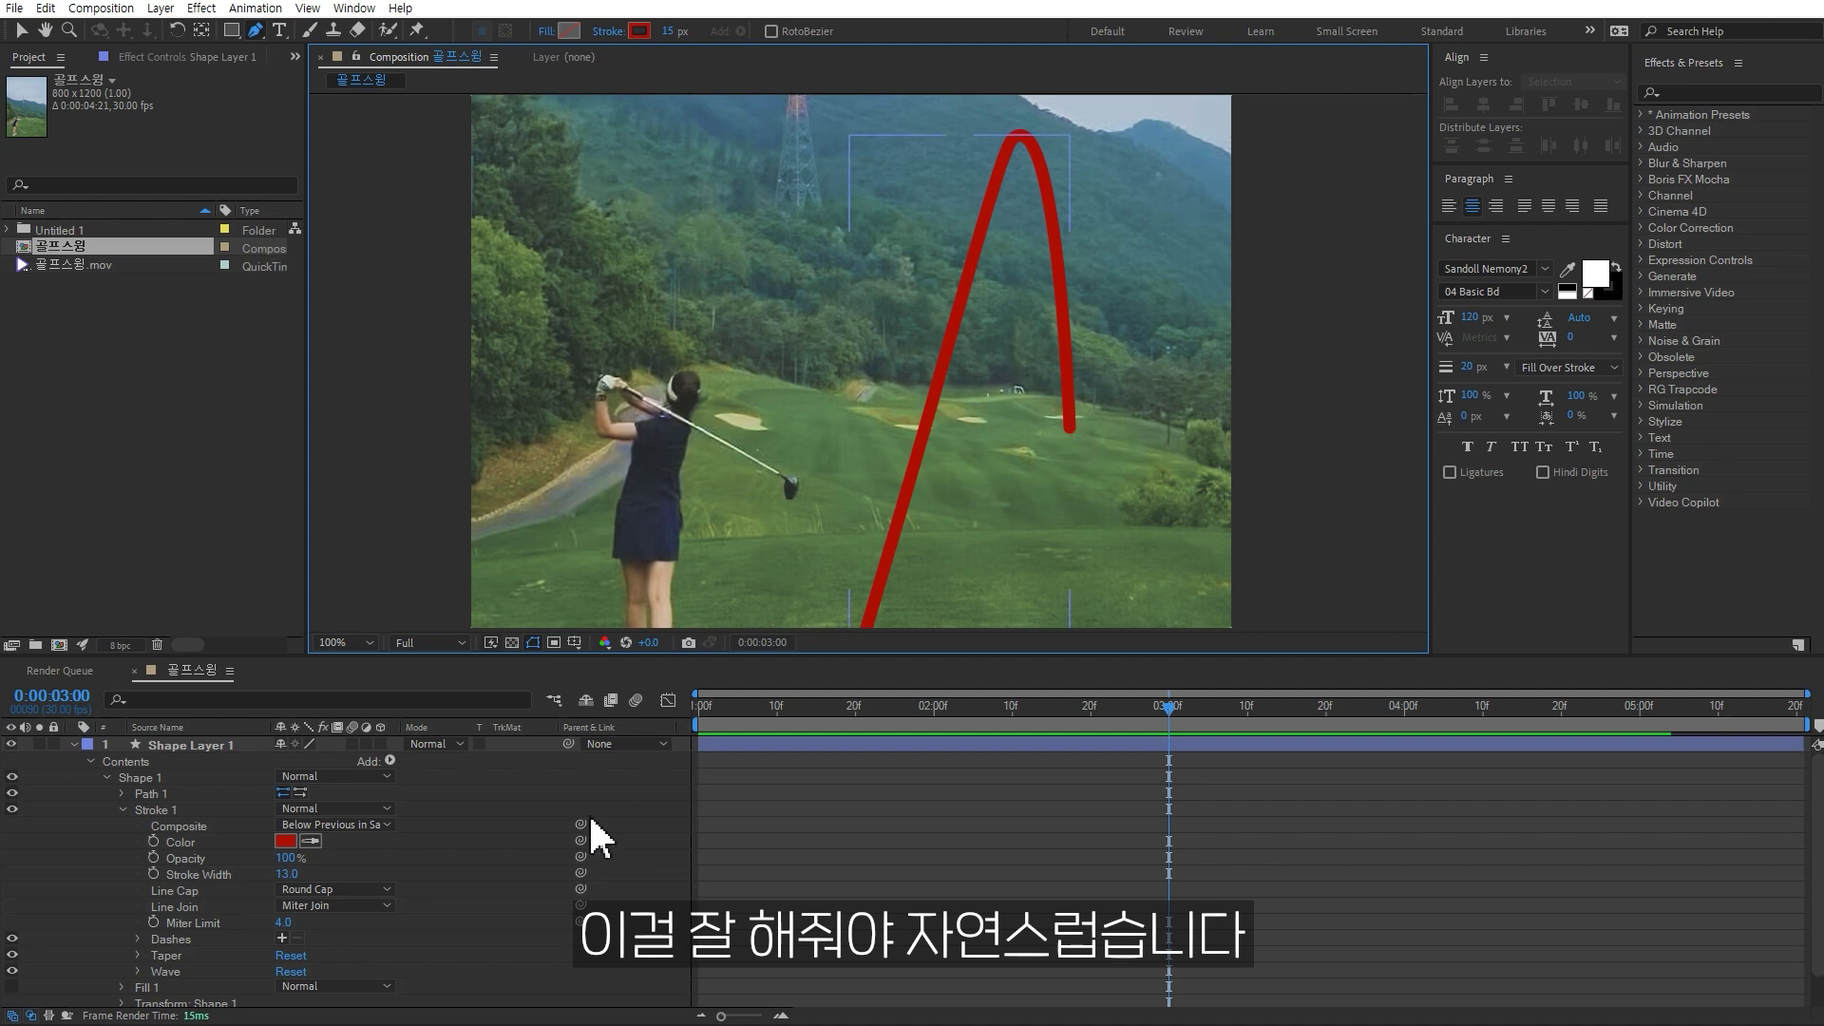
- Taper the stroke with End Length 100% and End Width 15%
{"action": "left_click", "coordinate": [138, 955]}
{"action": "scroll", "coordinate": [143, 975], "scroll_direction": "down", "scroll_amount": 4}
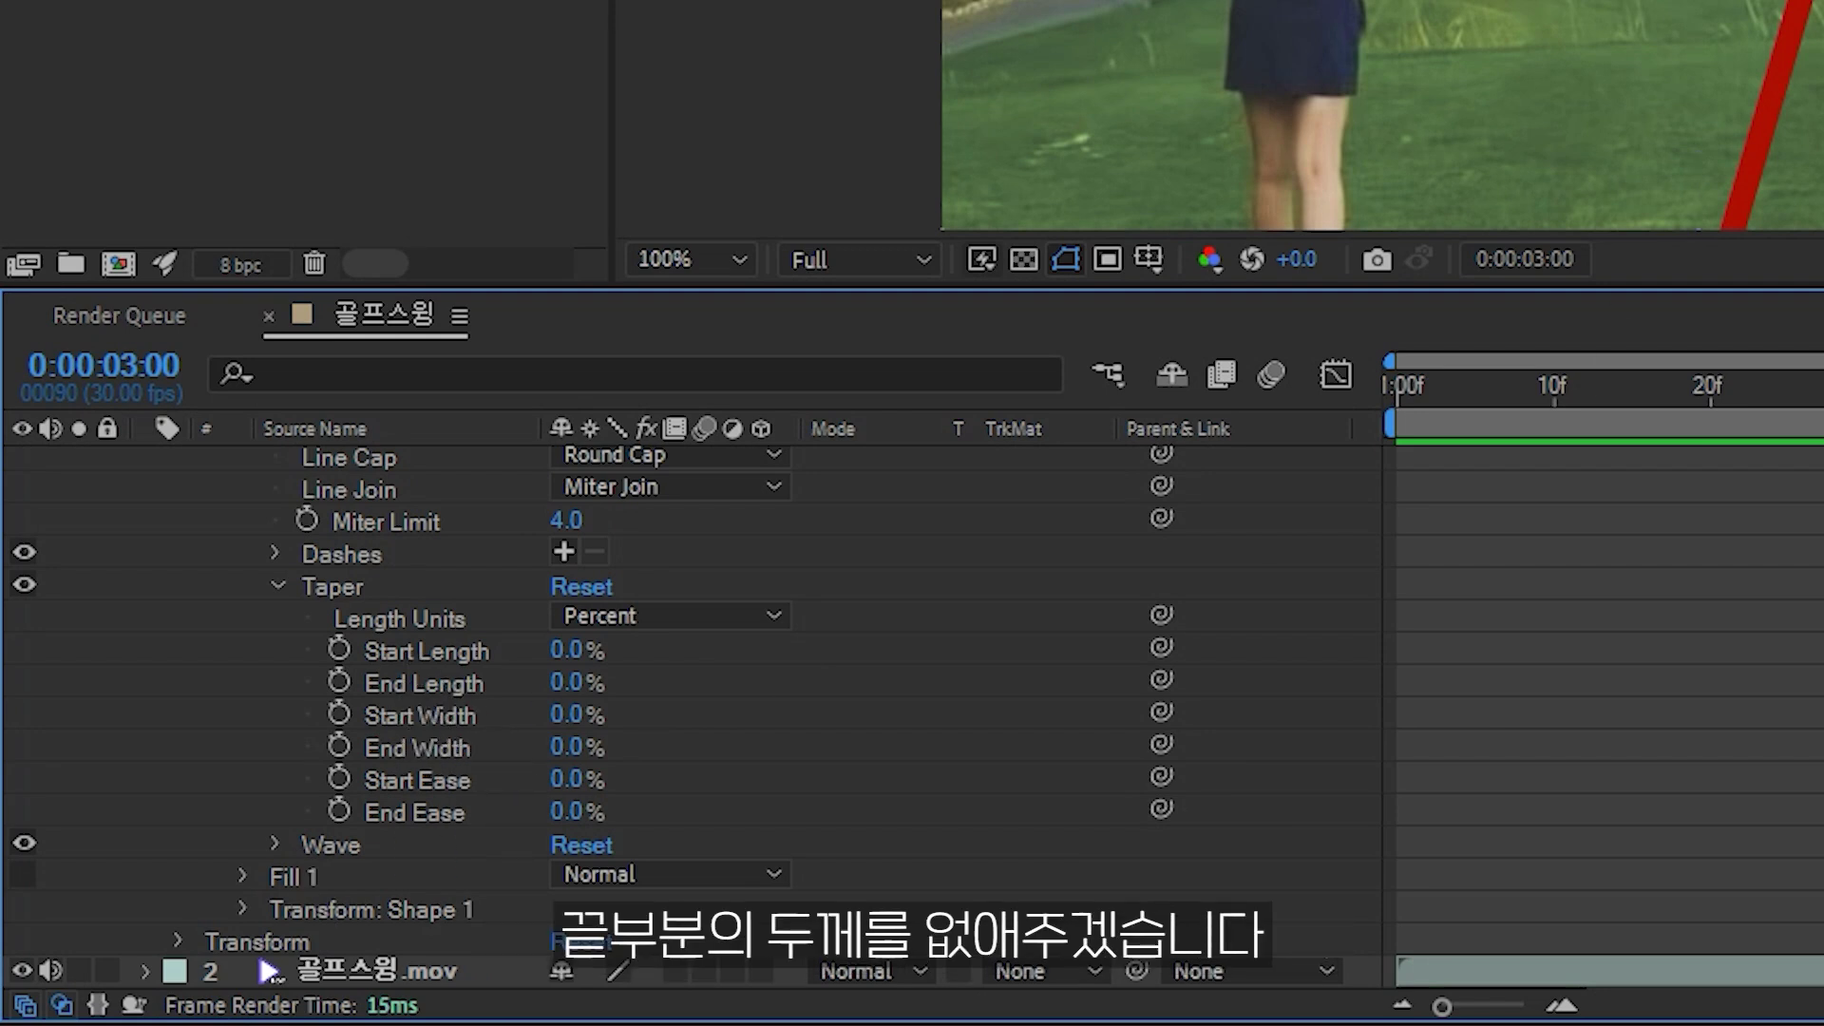
{"action": "left_click_drag", "start_coordinate": [570, 684], "coordinate": [675, 674]}
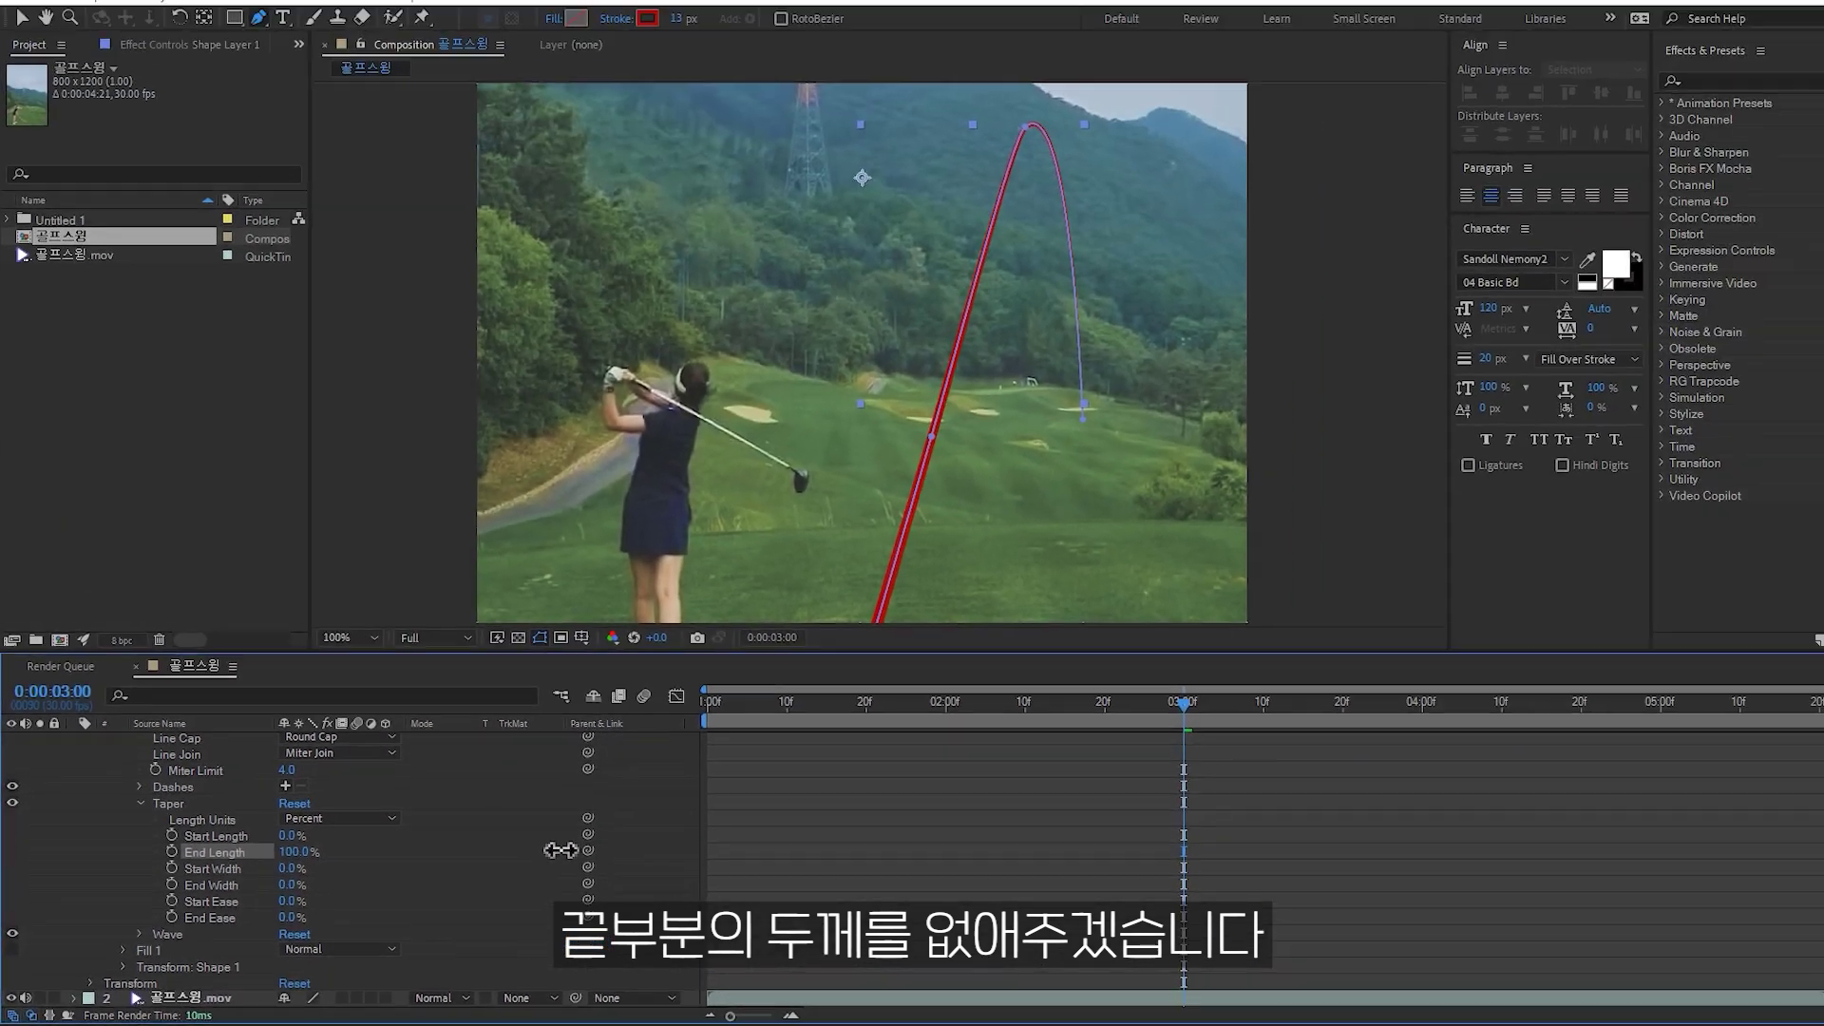
{"action": "left_click_drag", "start_coordinate": [539, 744], "coordinate": [731, 855]}
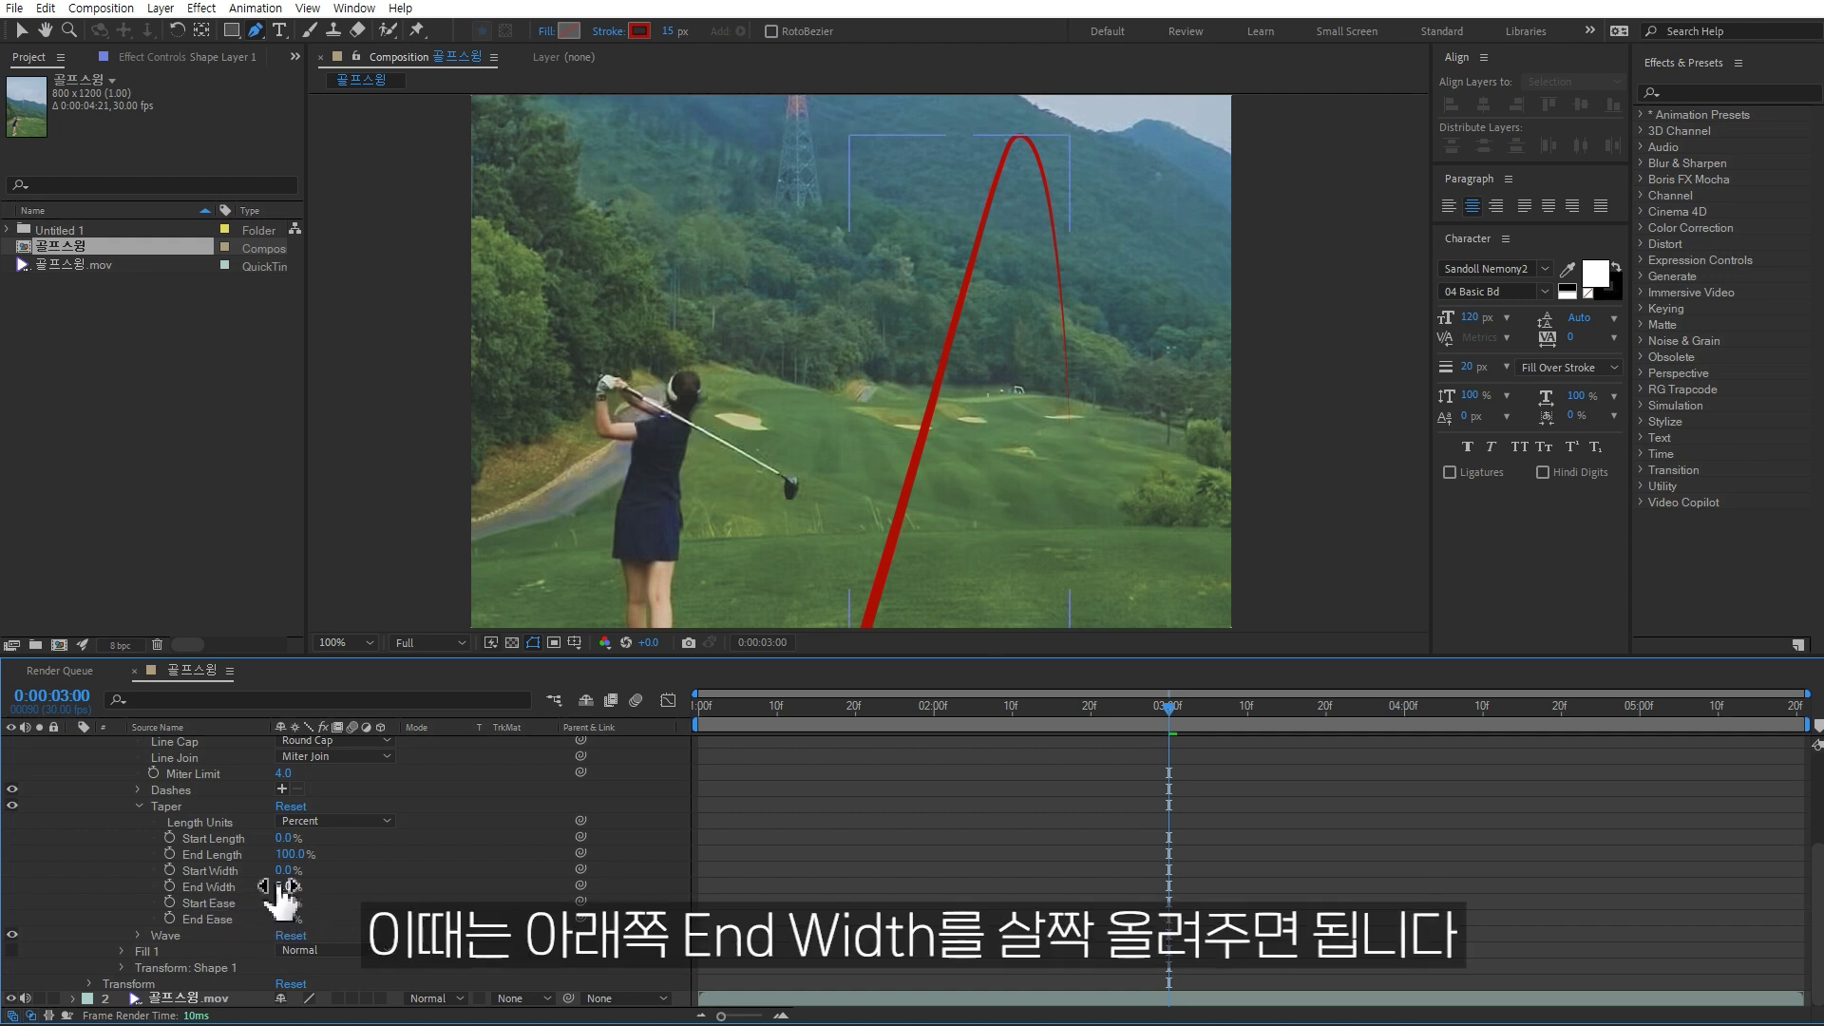
{"action": "left_click_drag", "start_coordinate": [279, 886], "coordinate": [497, 893]}
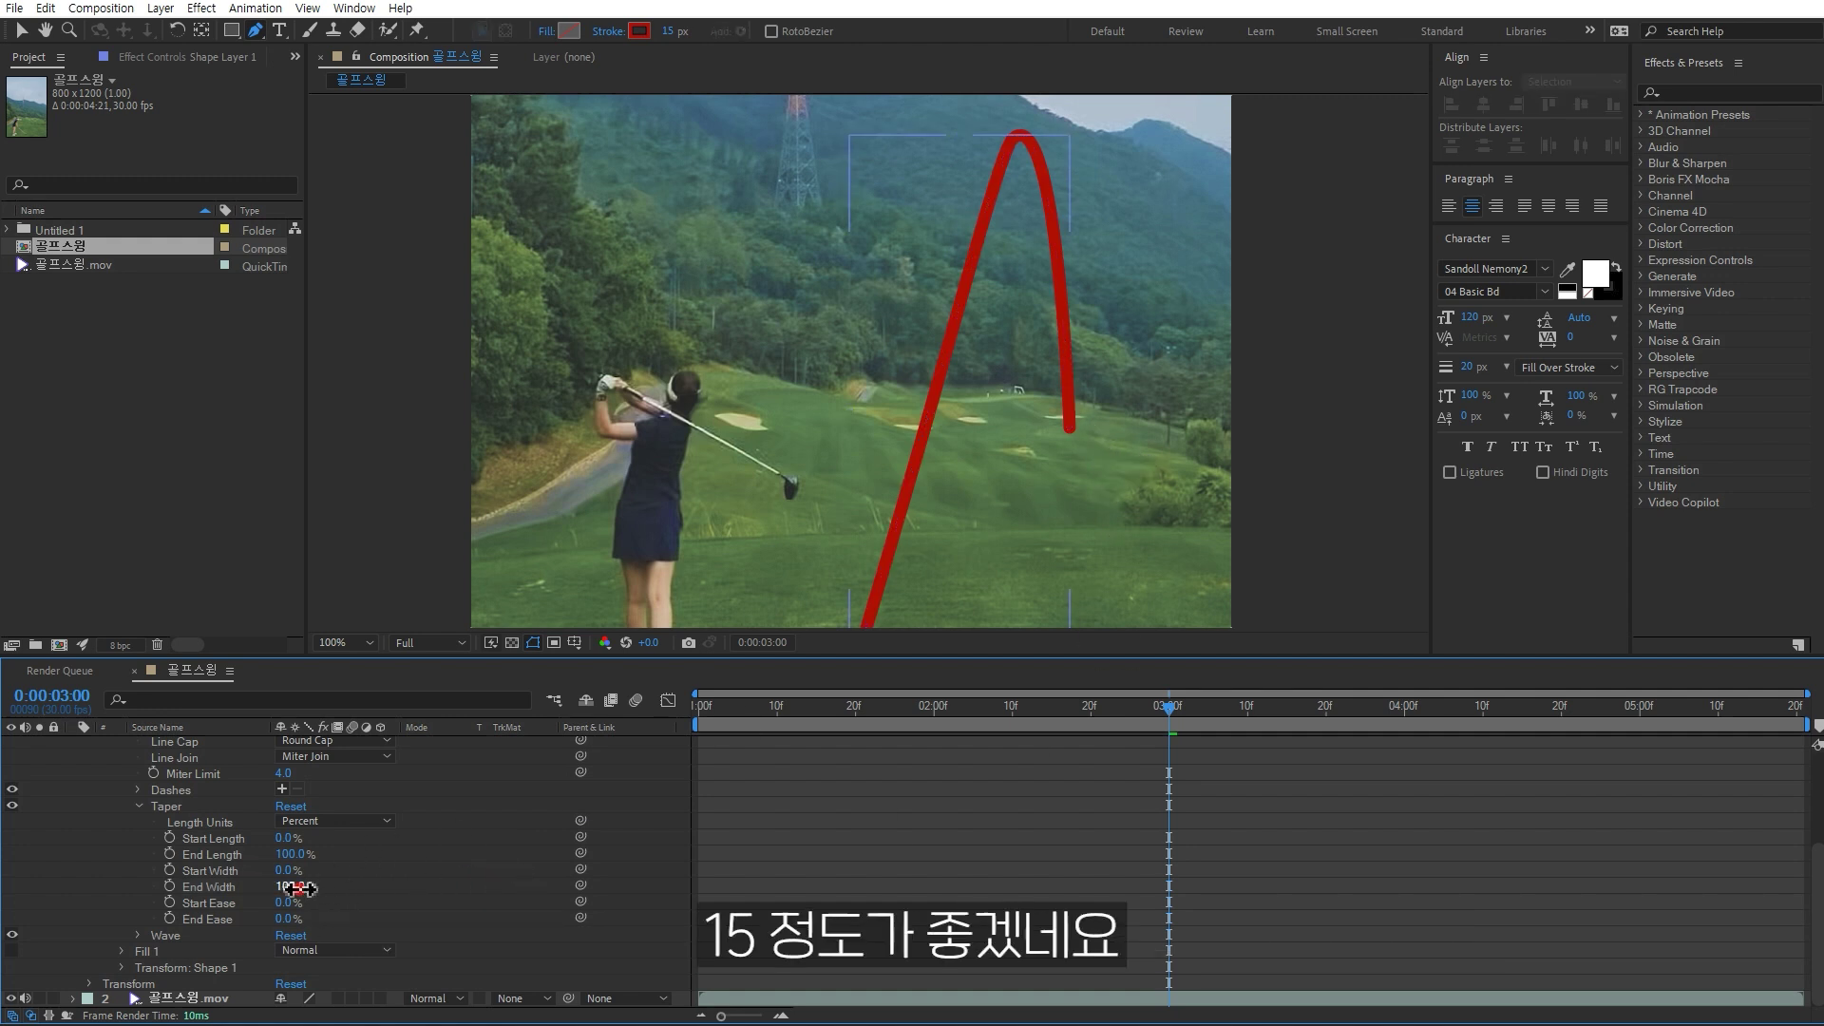
{"action": "type", "text": "15"}
{"action": "left_click", "coordinate": [439, 871]}
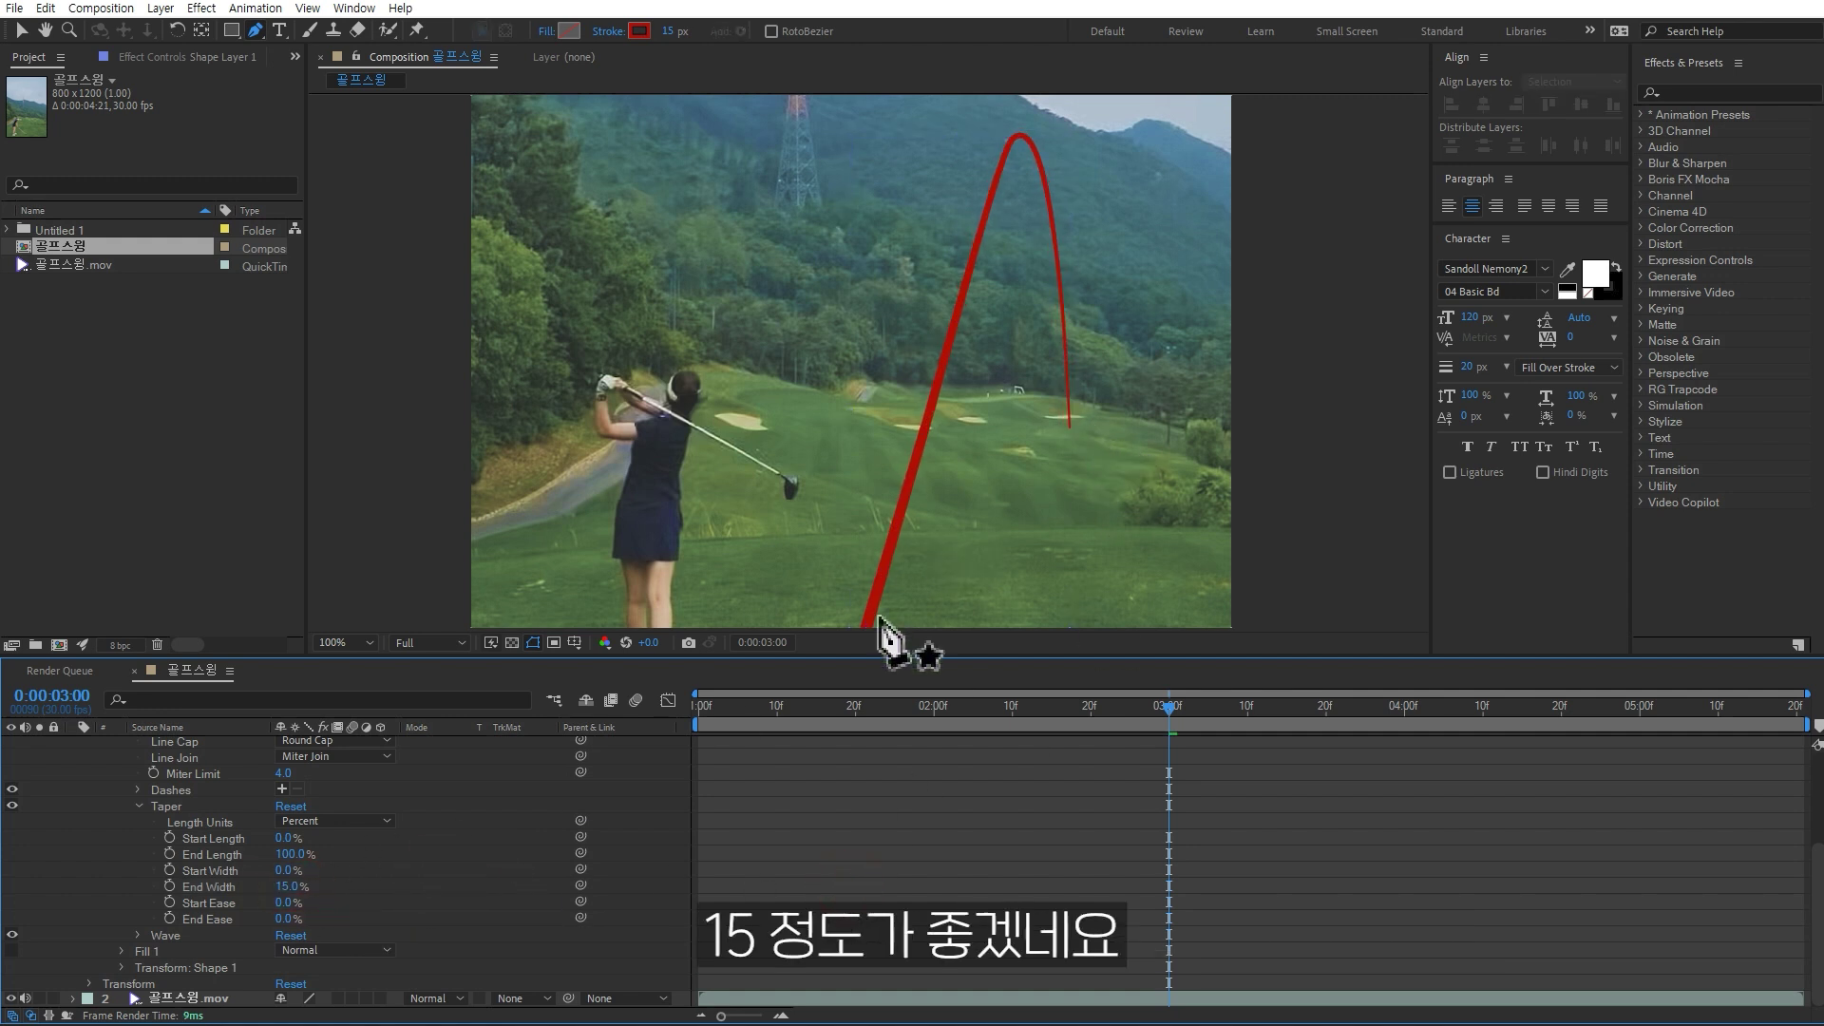
{"action": "key", "text": "period"}
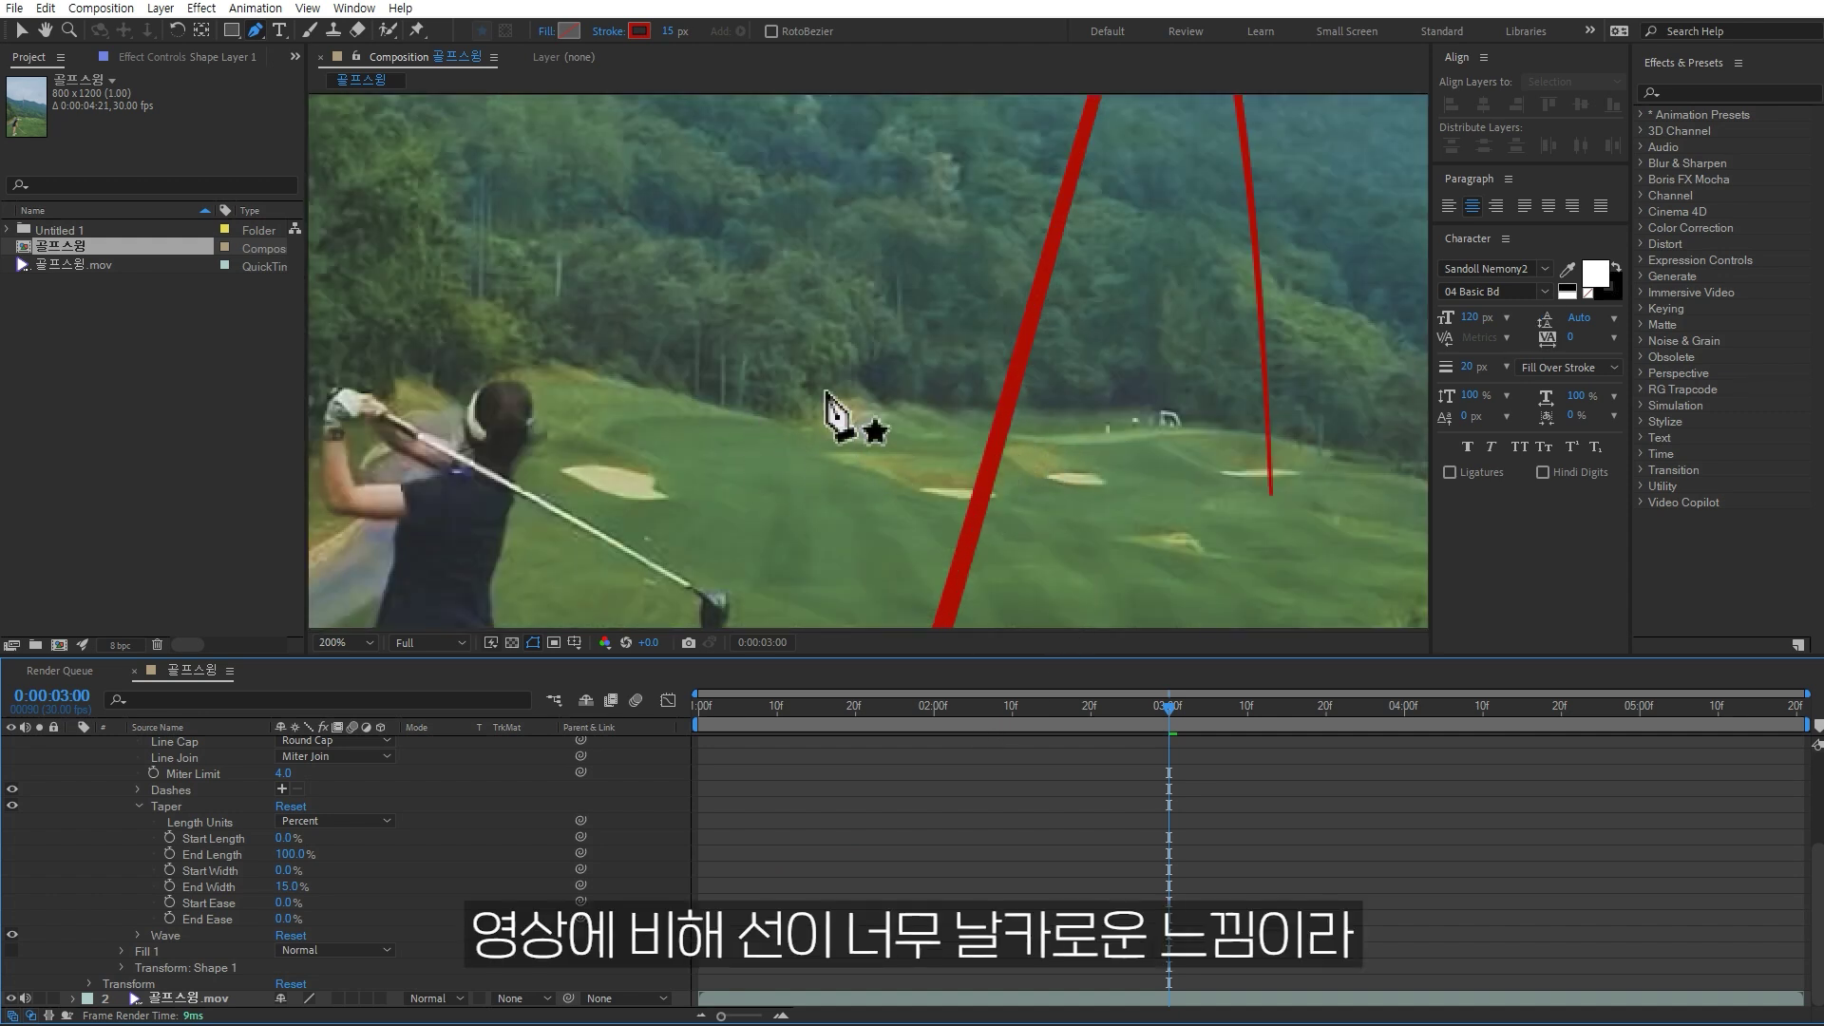
{"action": "left_click", "coordinate": [1721, 92]}
- Apply Fast Box Blur to Shape Layer 1 with a Blur Radius of 0.5
{"action": "type", "text": "fast b"}
{"action": "left_click_drag", "start_coordinate": [1736, 147], "coordinate": [212, 753]}
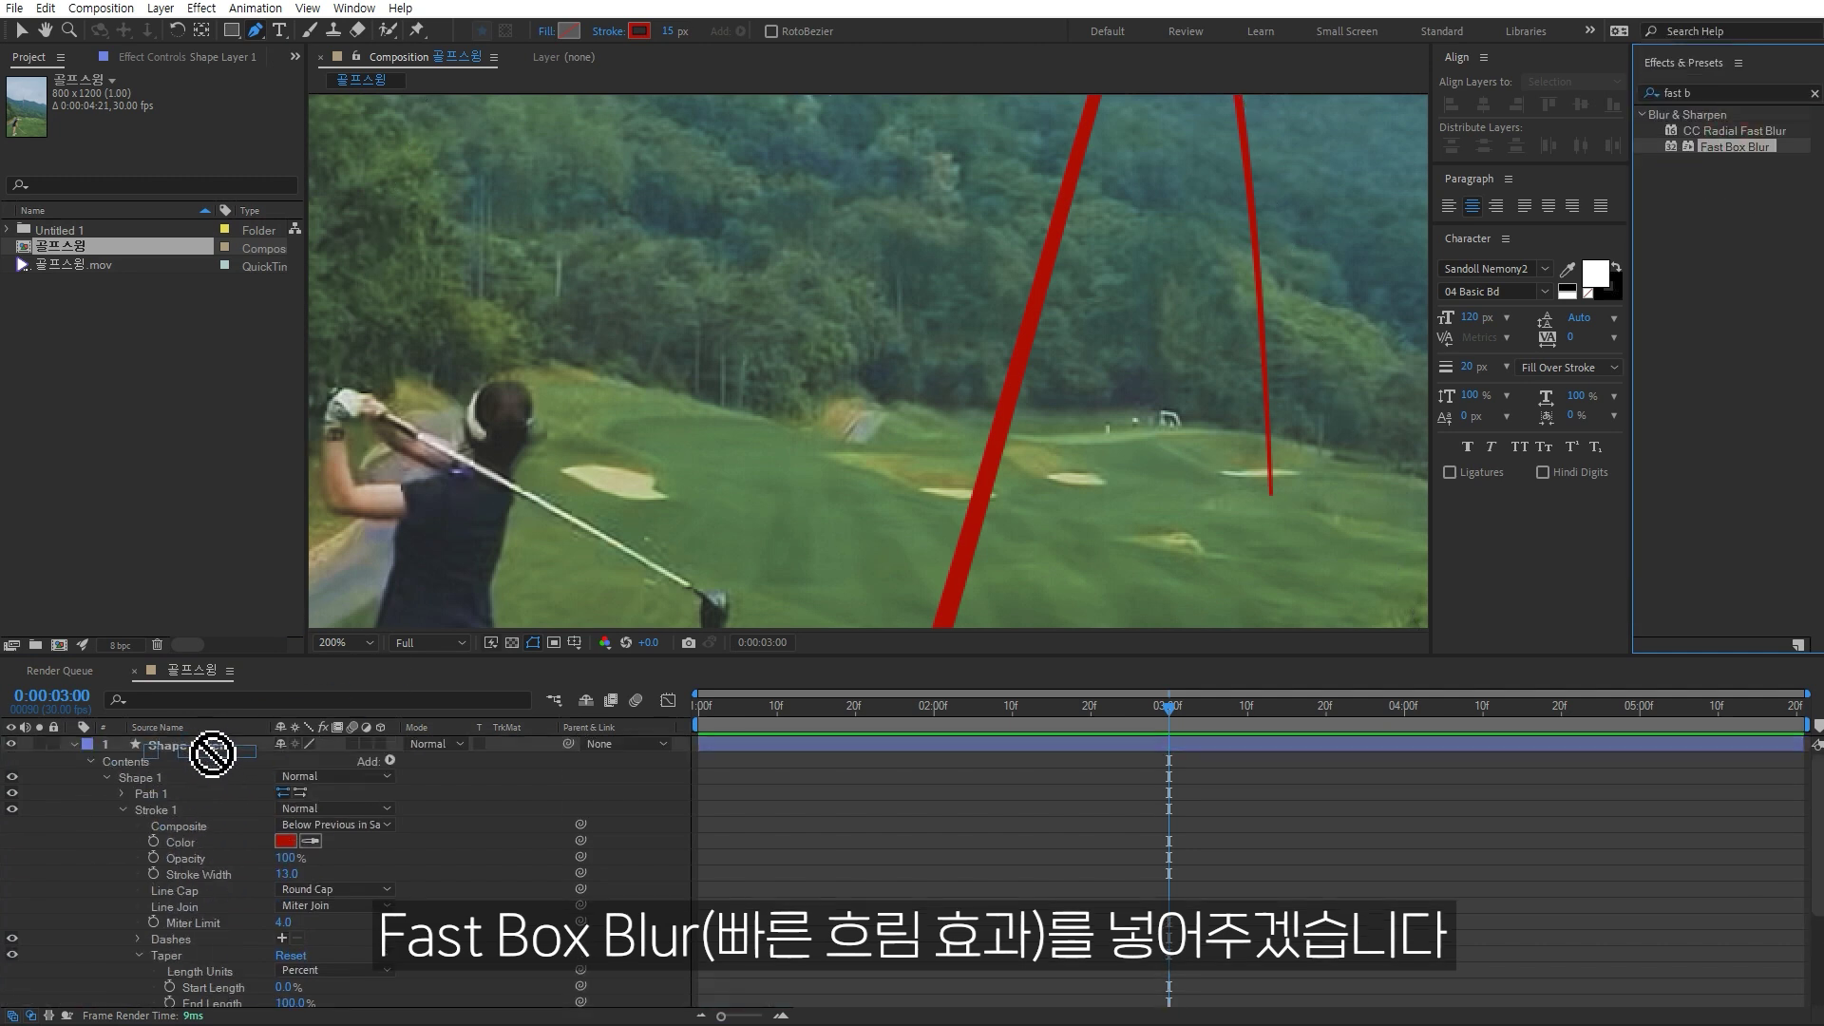
{"action": "left_click", "coordinate": [176, 114]}
{"action": "type", "text": "0.5"}
{"action": "left_click", "coordinate": [167, 283]}
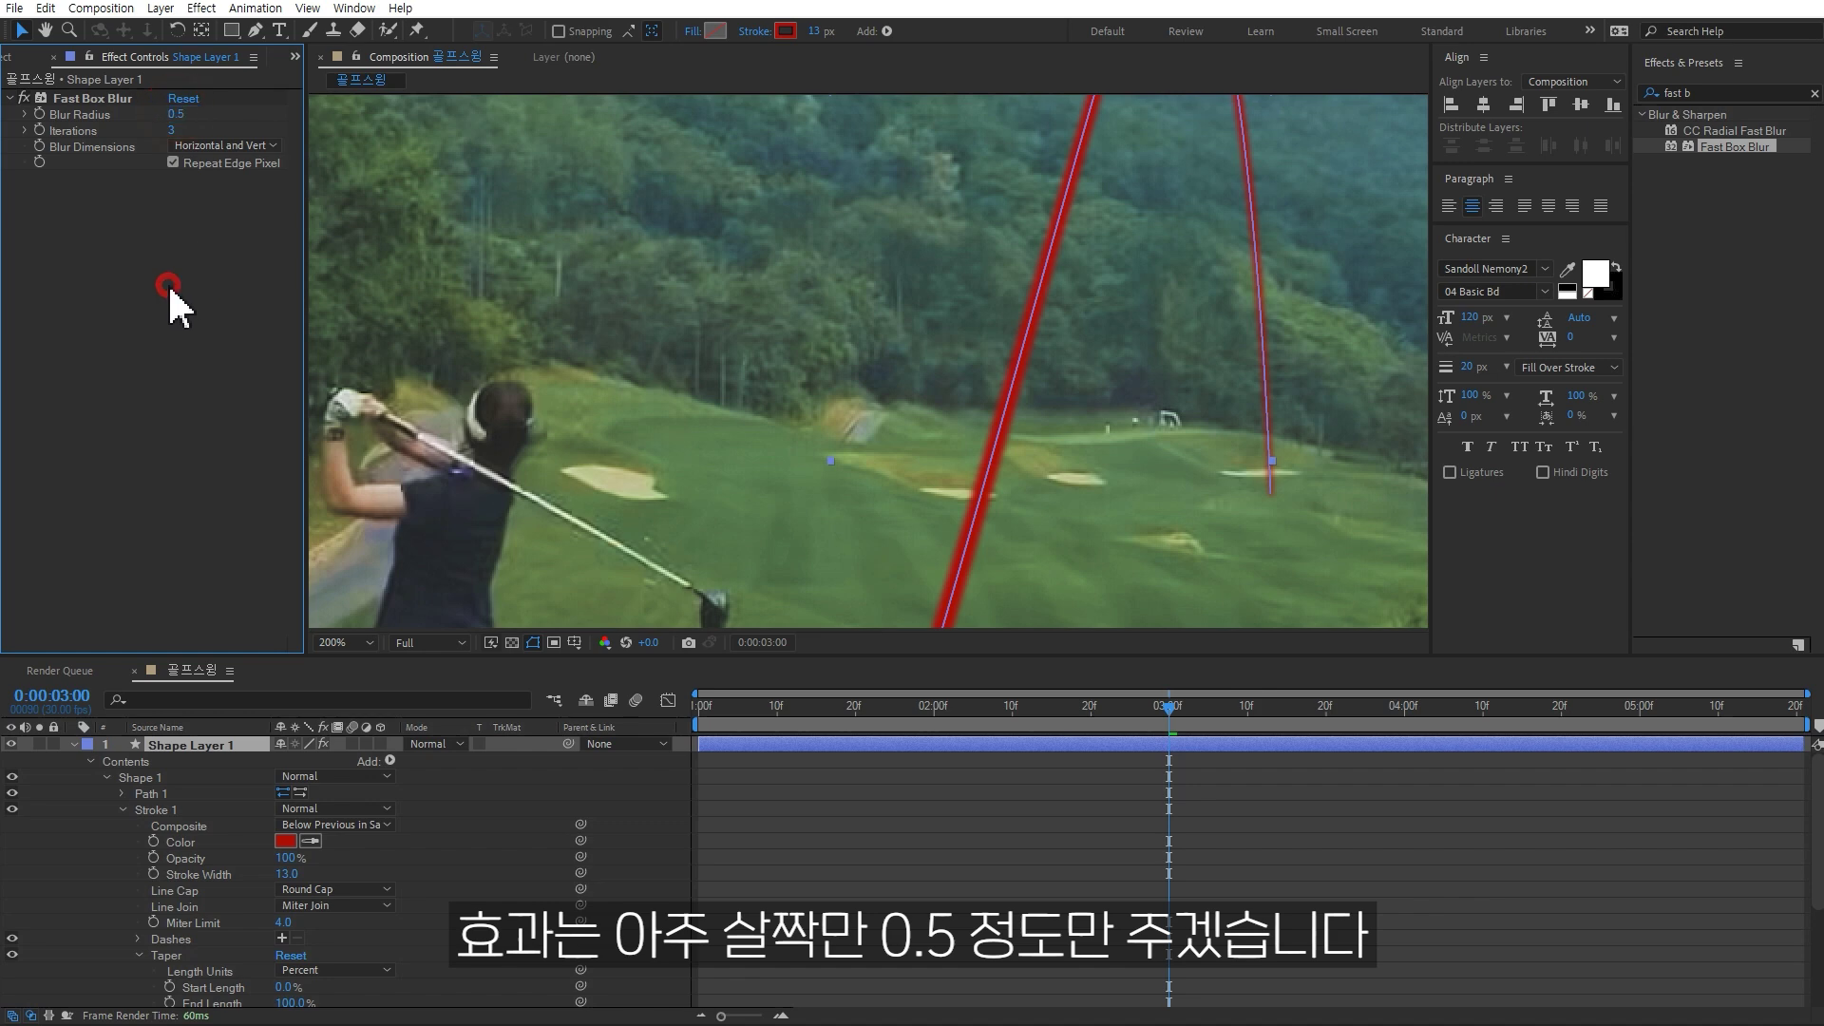
{"action": "left_click", "coordinate": [1265, 831]}
{"action": "scroll", "coordinate": [1131, 475], "scroll_direction": "down", "scroll_amount": 2}
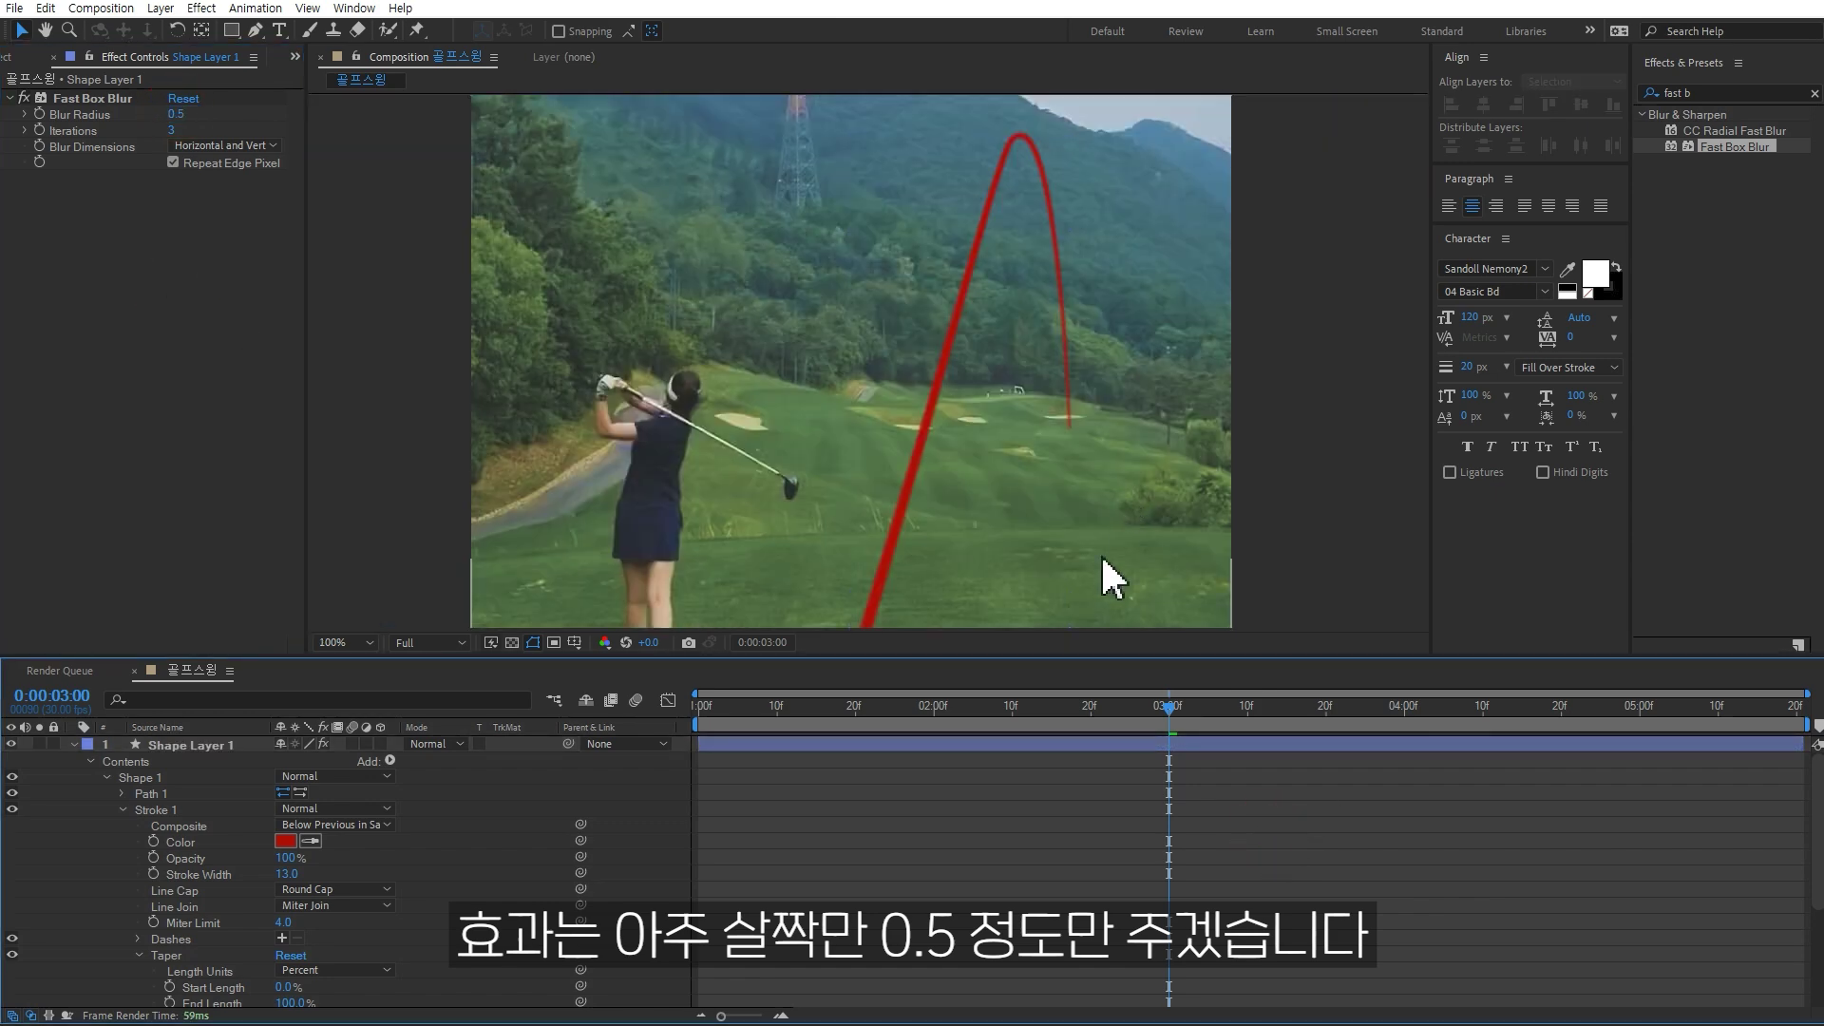
{"action": "mouse_move", "coordinate": [982, 579]}
{"action": "left_mouse_down"}
{"action": "mouse_move", "coordinate": [1030, 419]}
{"action": "mouse_move", "coordinate": [1024, 491]}
{"action": "left_mouse_up"}
{"action": "key", "text": "v"}
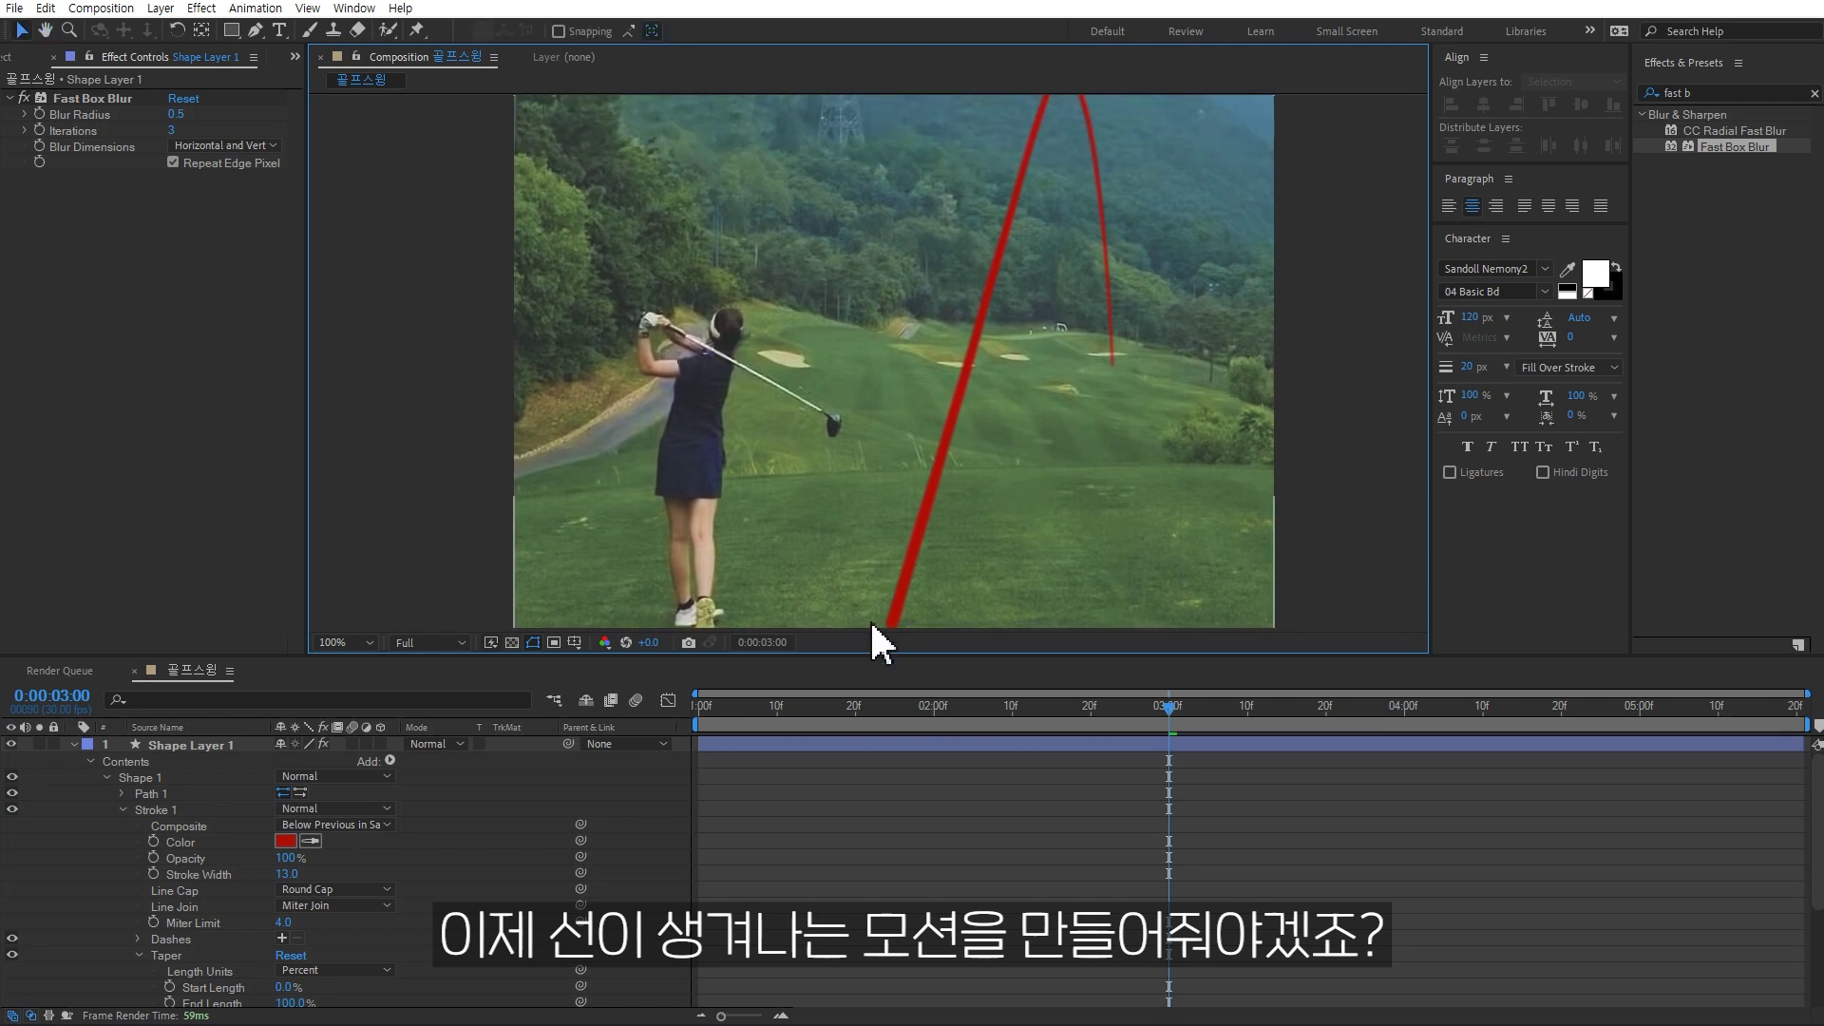
- Add Trim Paths 1 to Shape Layer 1 and set its End to 0%
{"action": "left_click", "coordinate": [391, 761]}
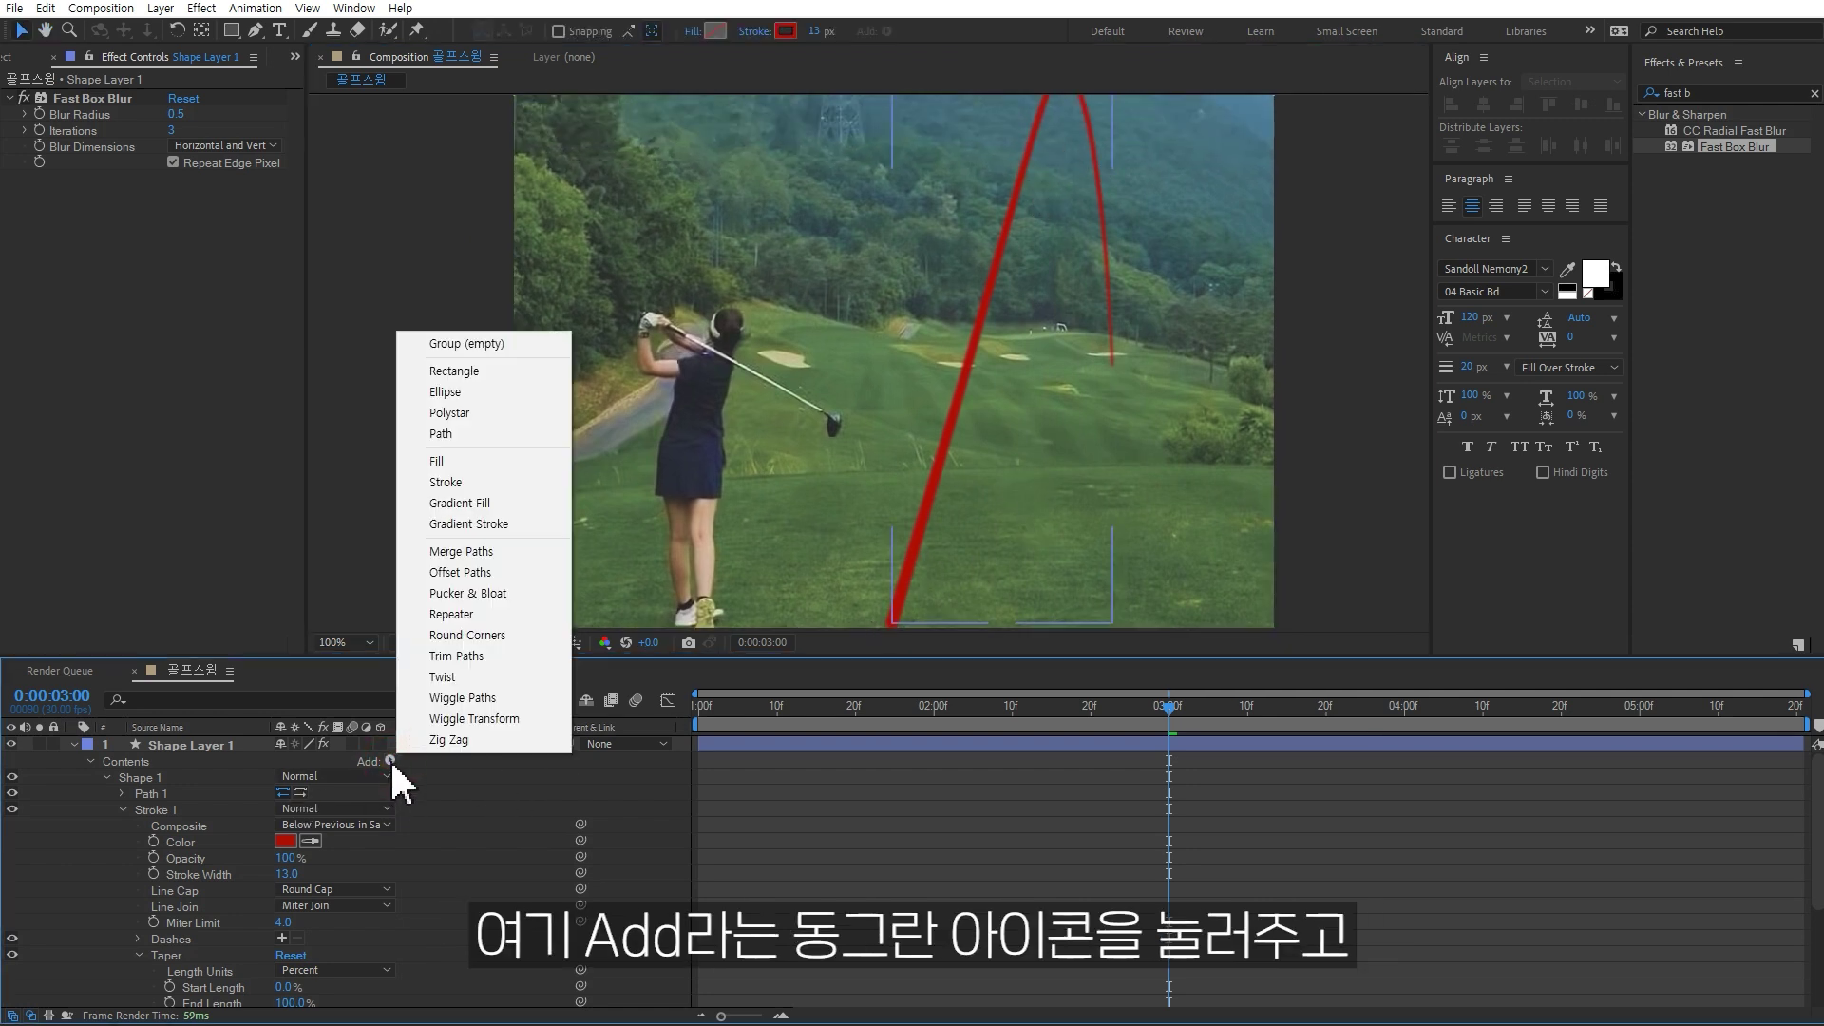
{"action": "left_click", "coordinate": [456, 656]}
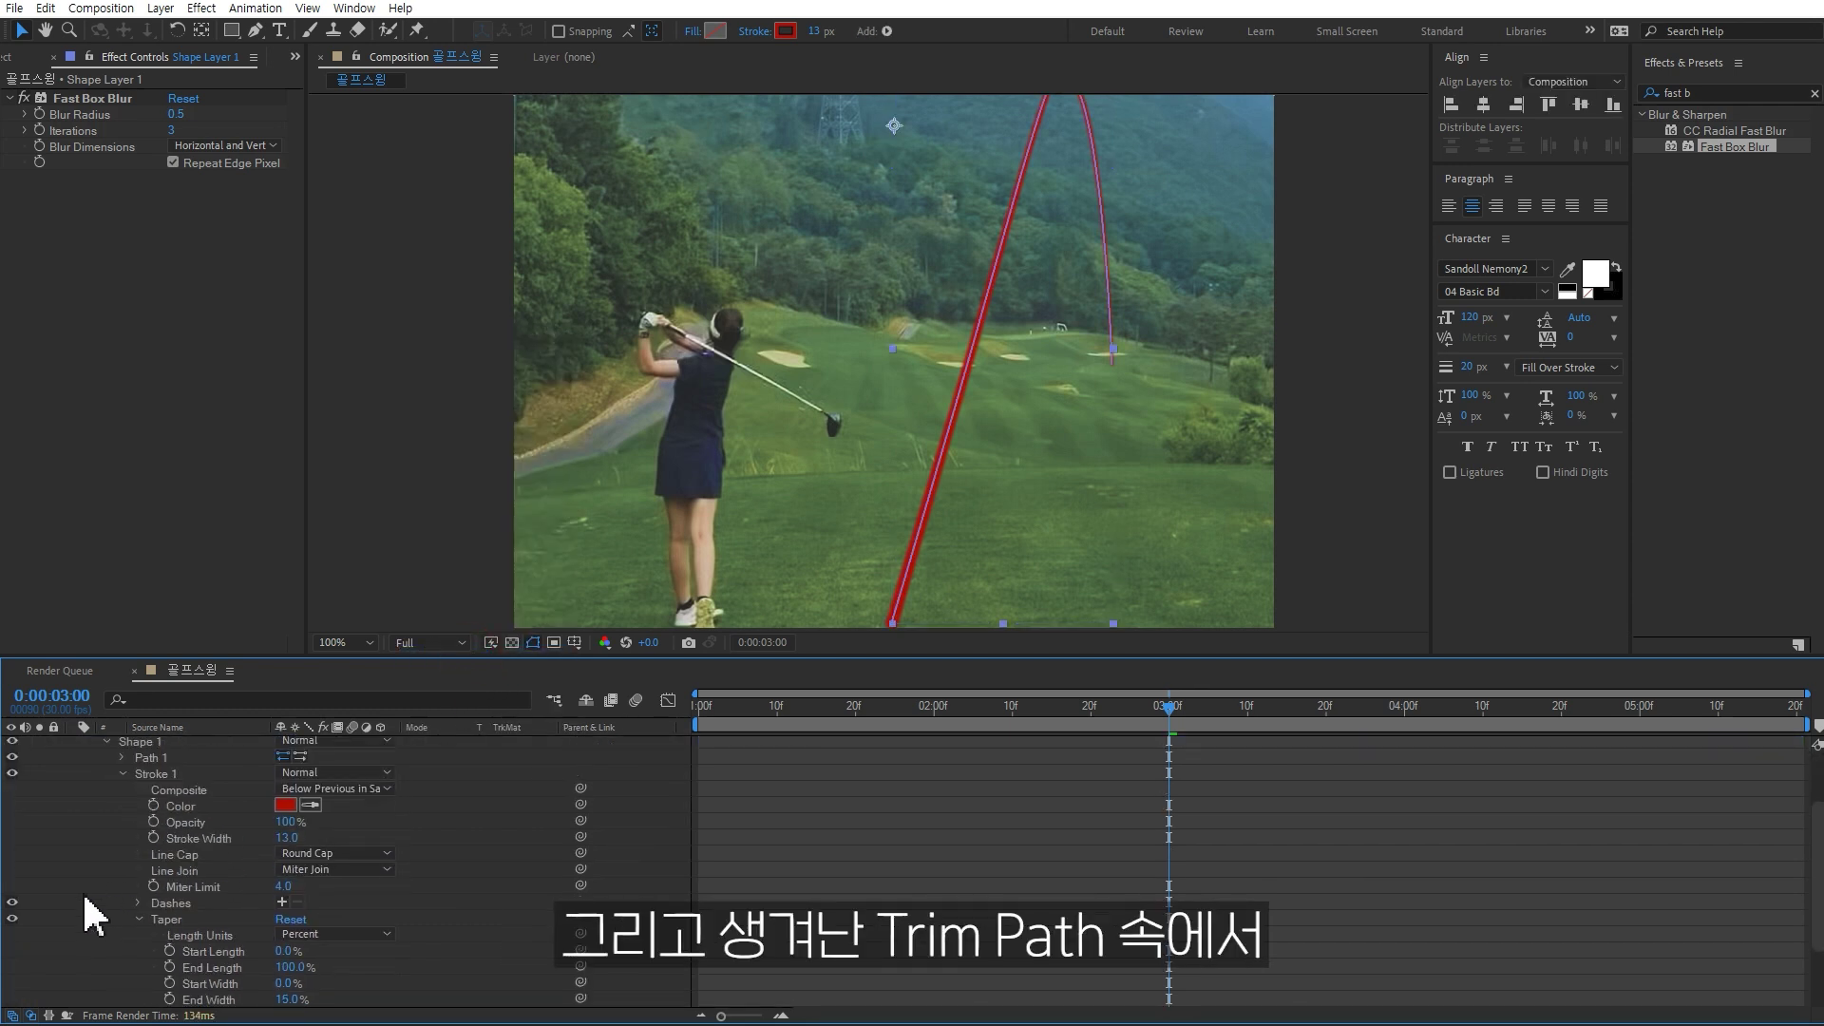
{"action": "scroll", "coordinate": [121, 826], "scroll_direction": "up", "scroll_amount": 3}
{"action": "left_click", "coordinate": [118, 810]}
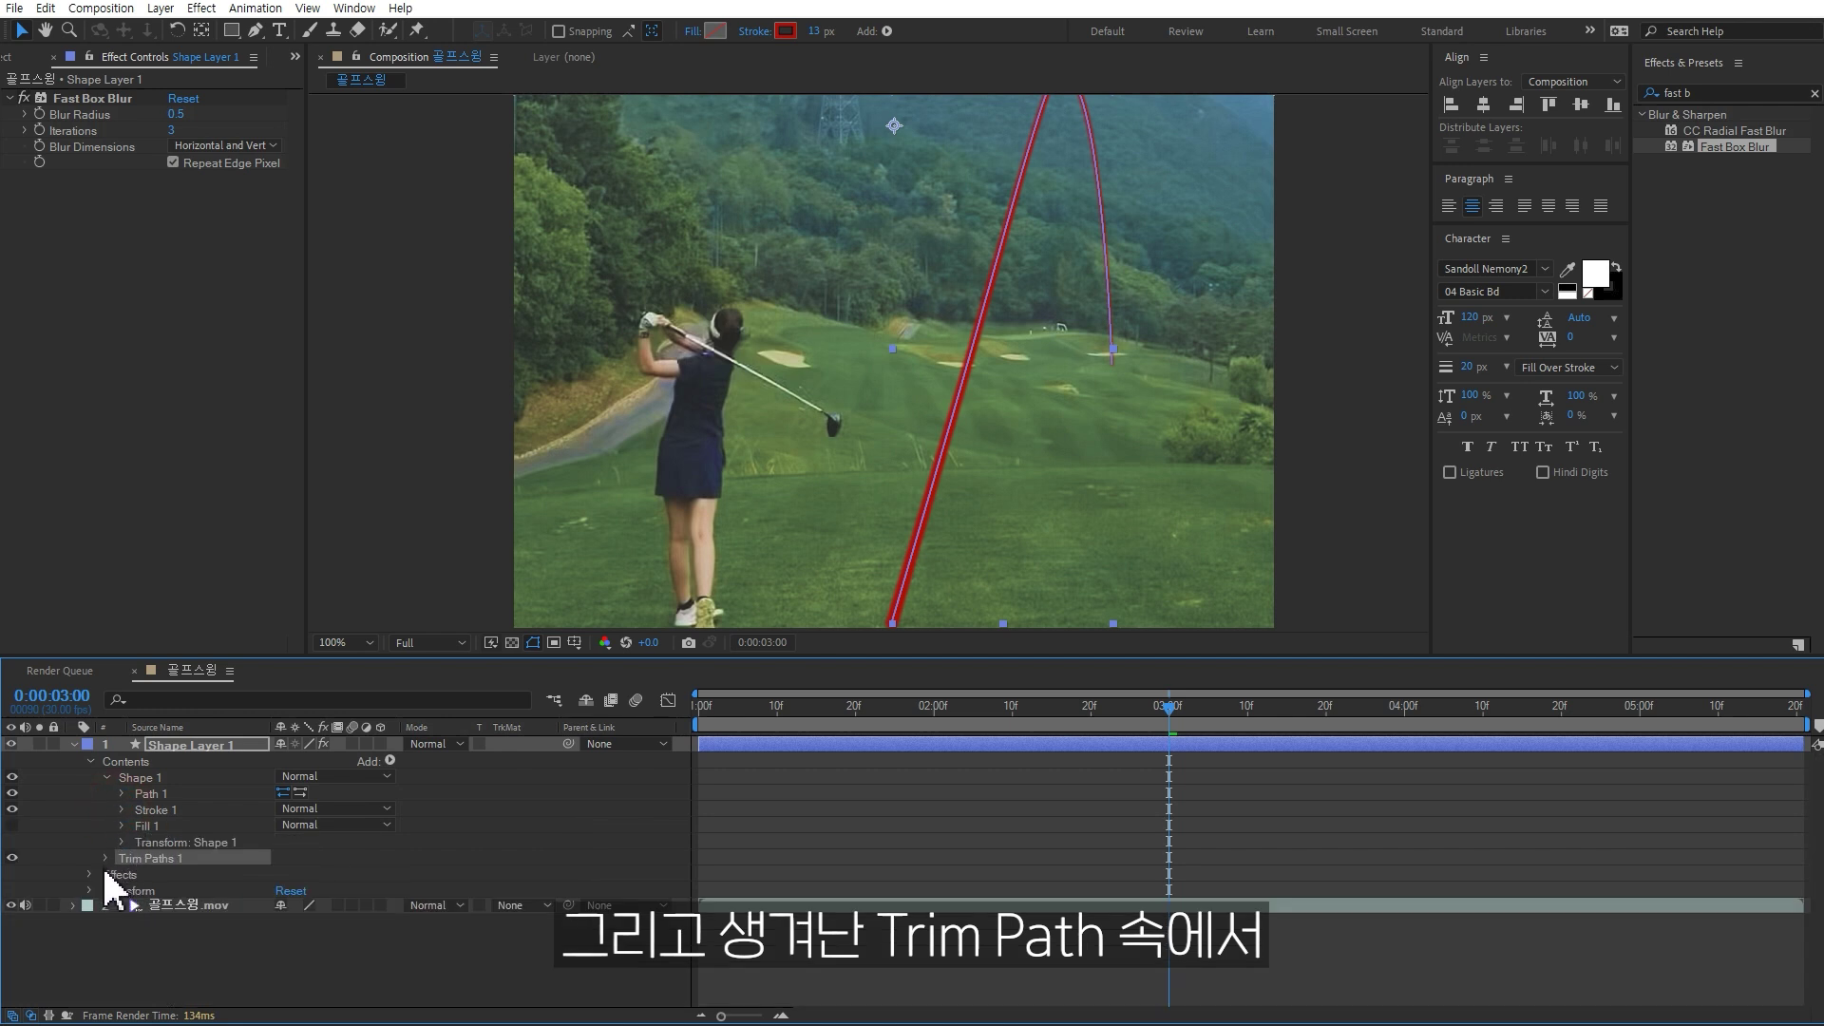
{"action": "left_click", "coordinate": [105, 857]}
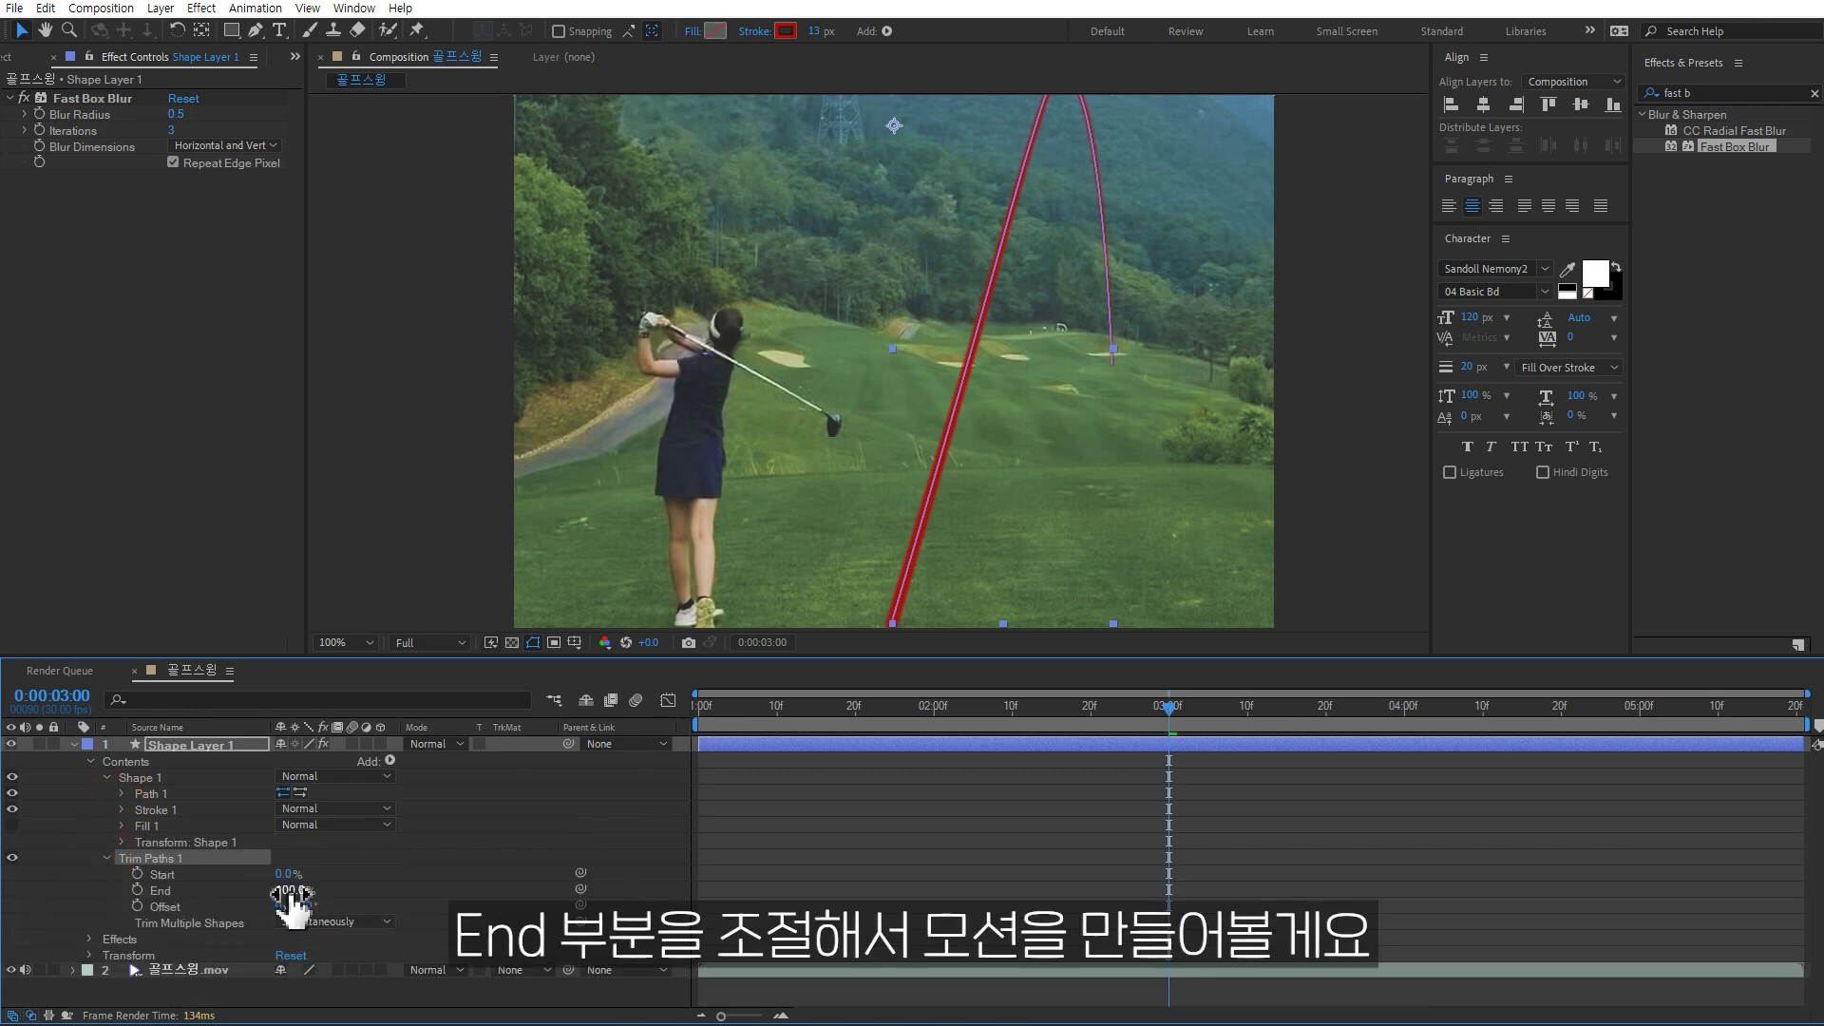
{"action": "left_click_drag", "start_coordinate": [295, 891], "coordinate": [244, 898]}
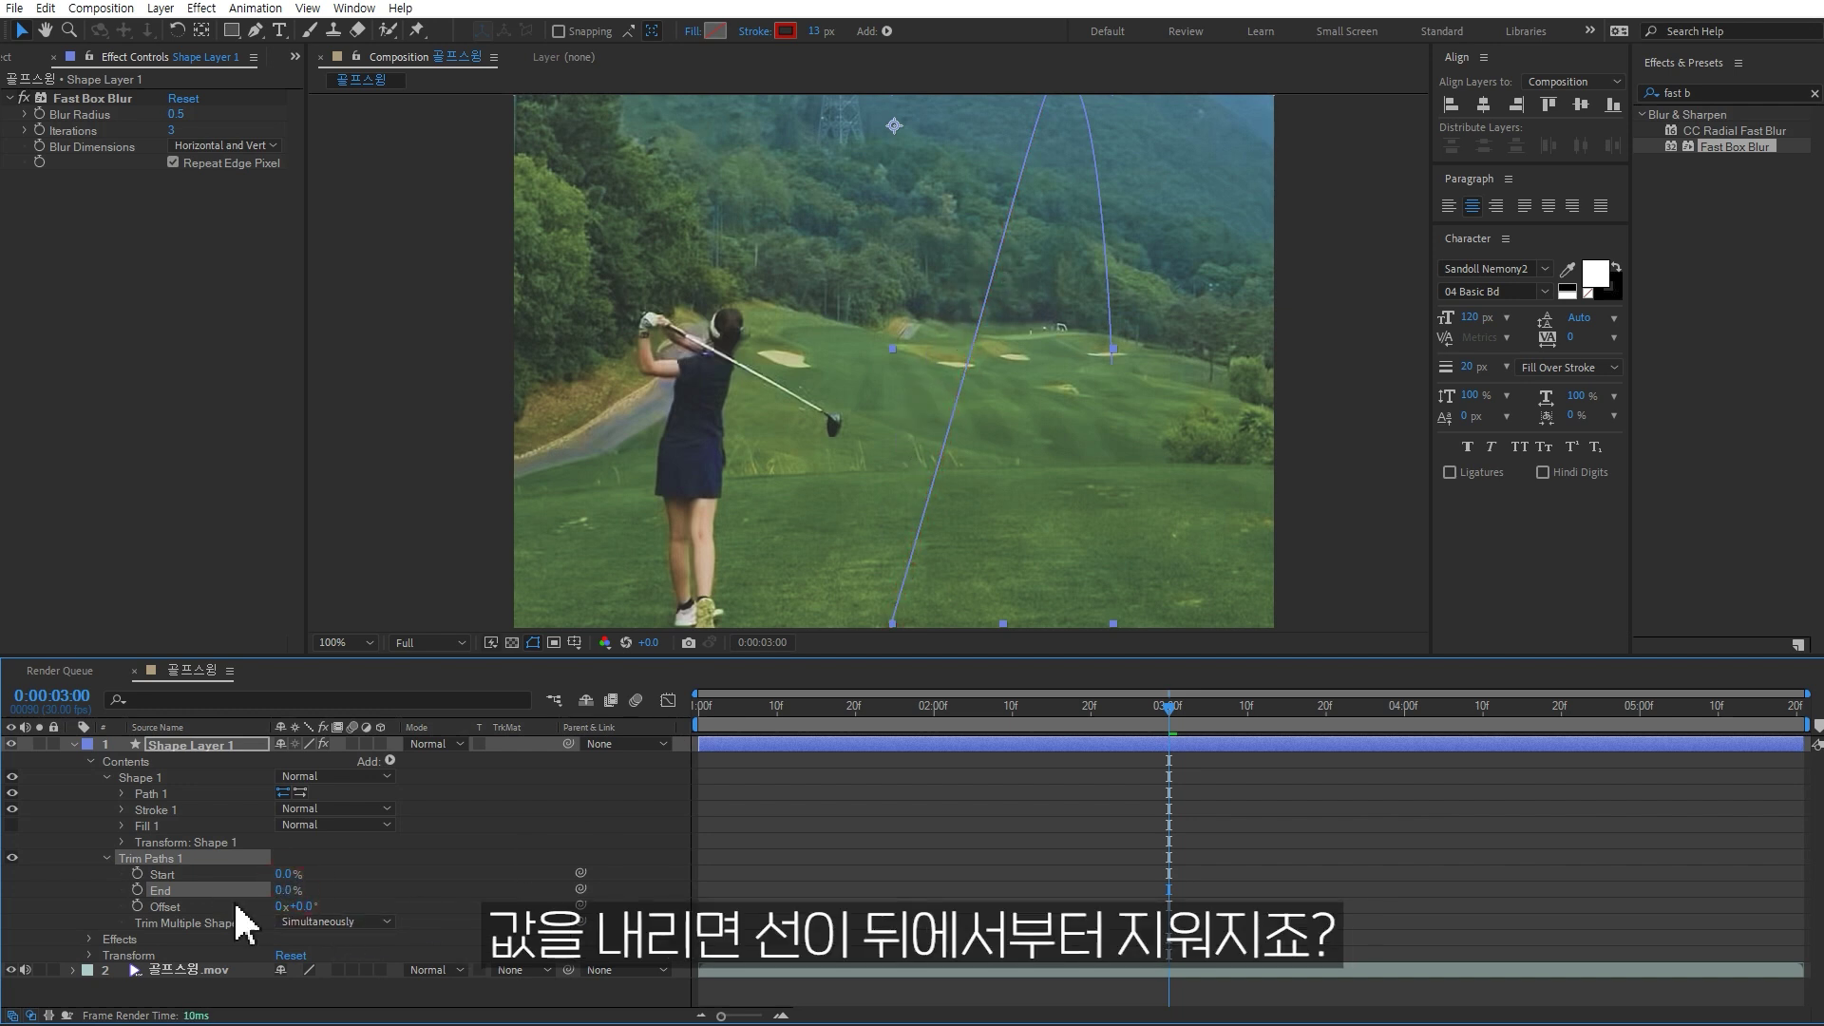
{"action": "left_click_drag", "start_coordinate": [977, 542], "coordinate": [979, 517]}
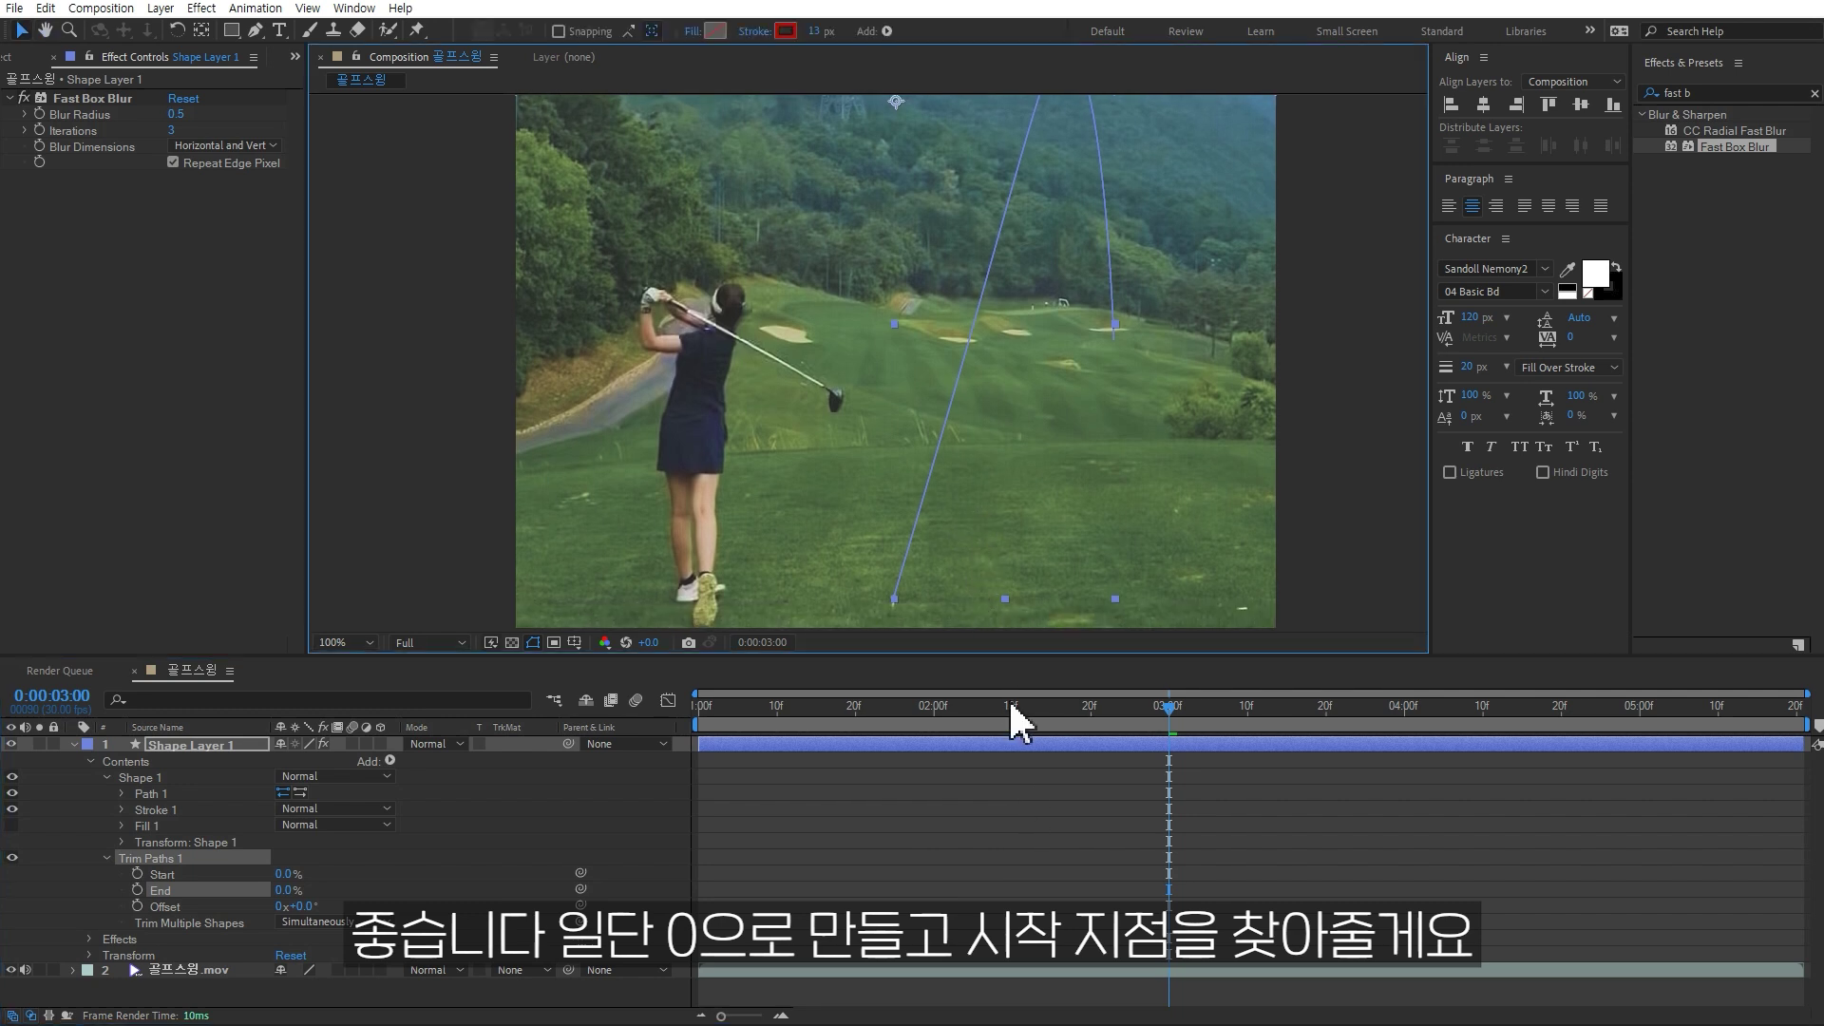
- Keyframe Trim Paths End at 0% at 02:14 and extend the line to the ball at 03:01
{"action": "left_click_drag", "start_coordinate": [977, 718], "coordinate": [1048, 714]}
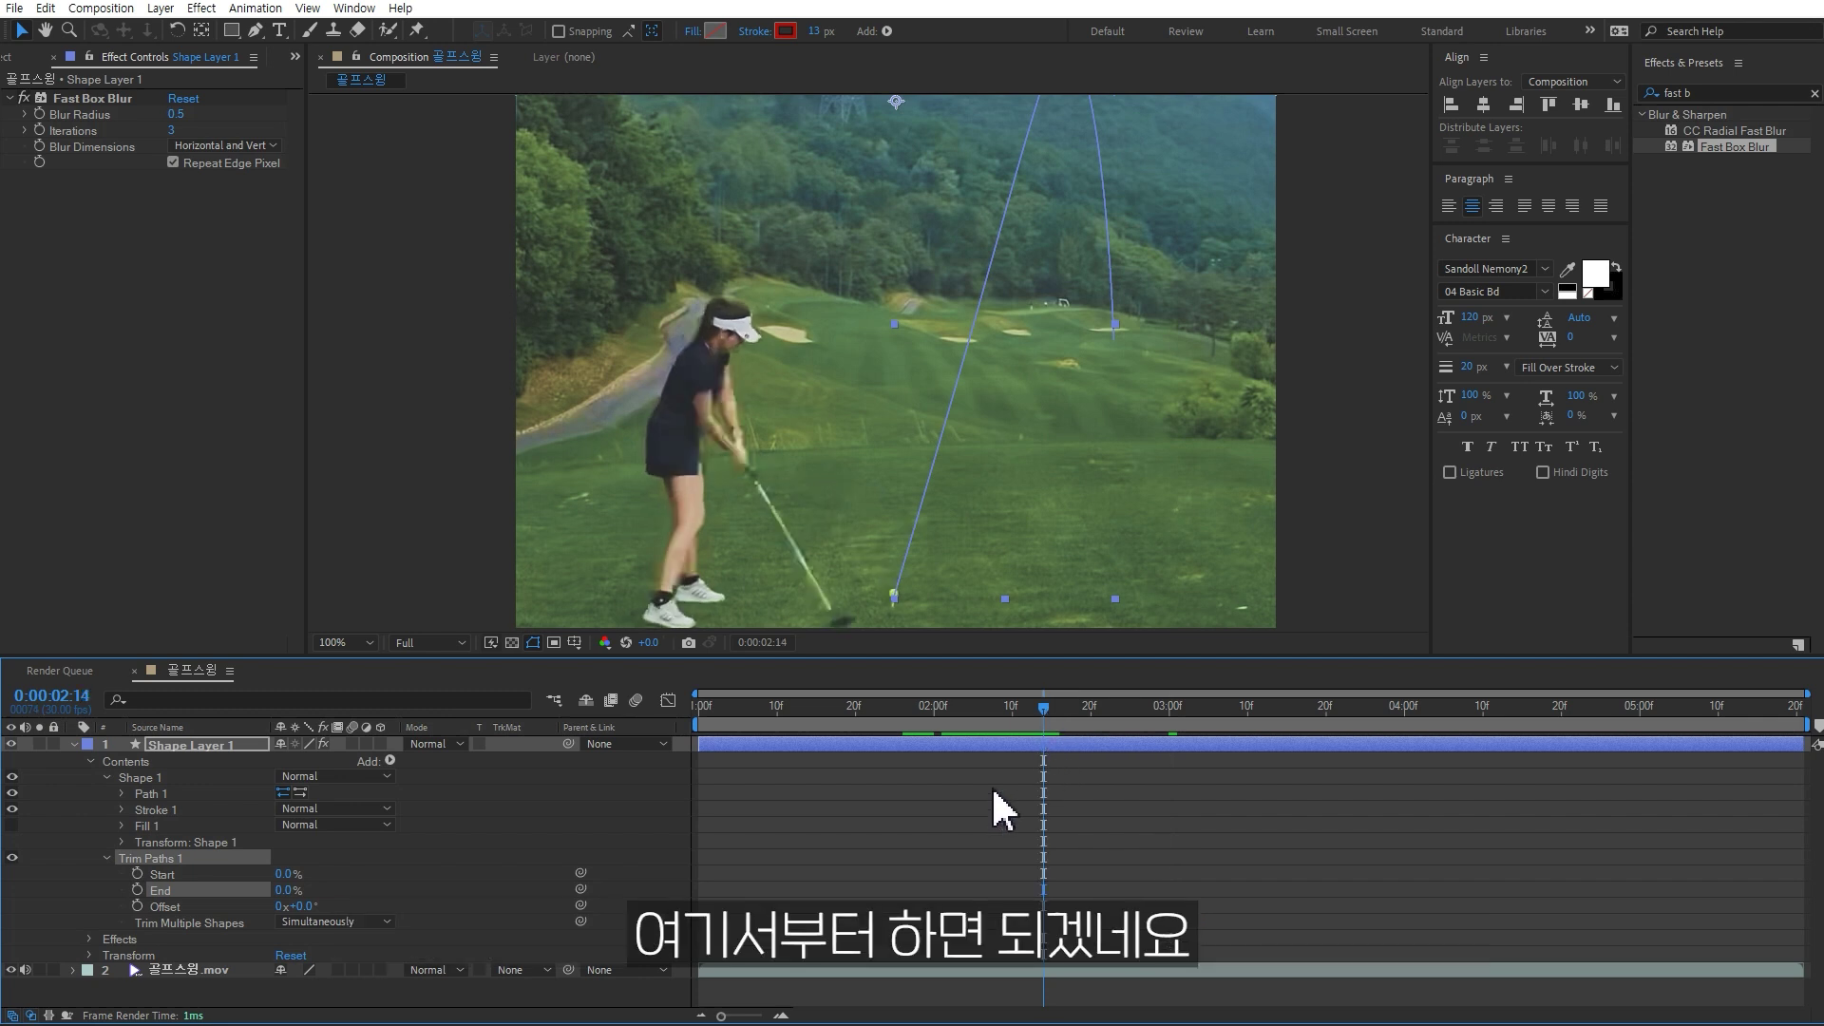
{"action": "left_click", "coordinate": [138, 890]}
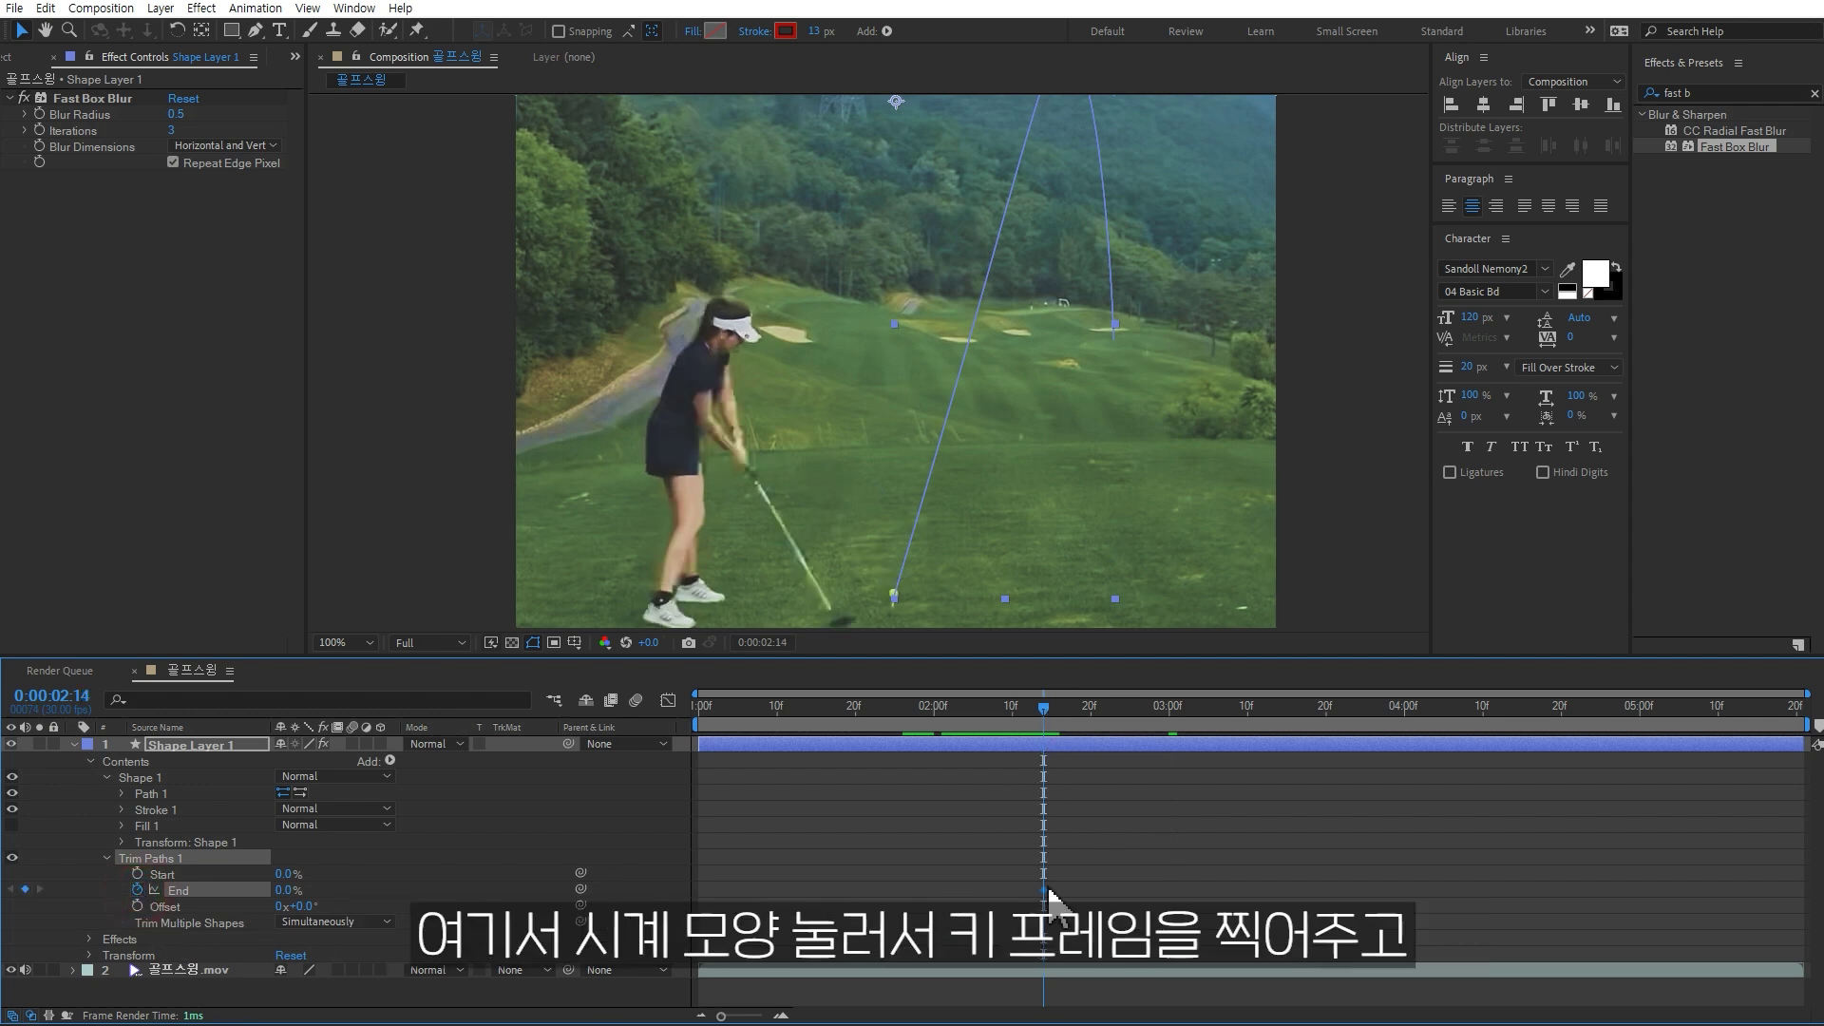
{"action": "left_click_drag", "start_coordinate": [1086, 711], "coordinate": [1161, 712]}
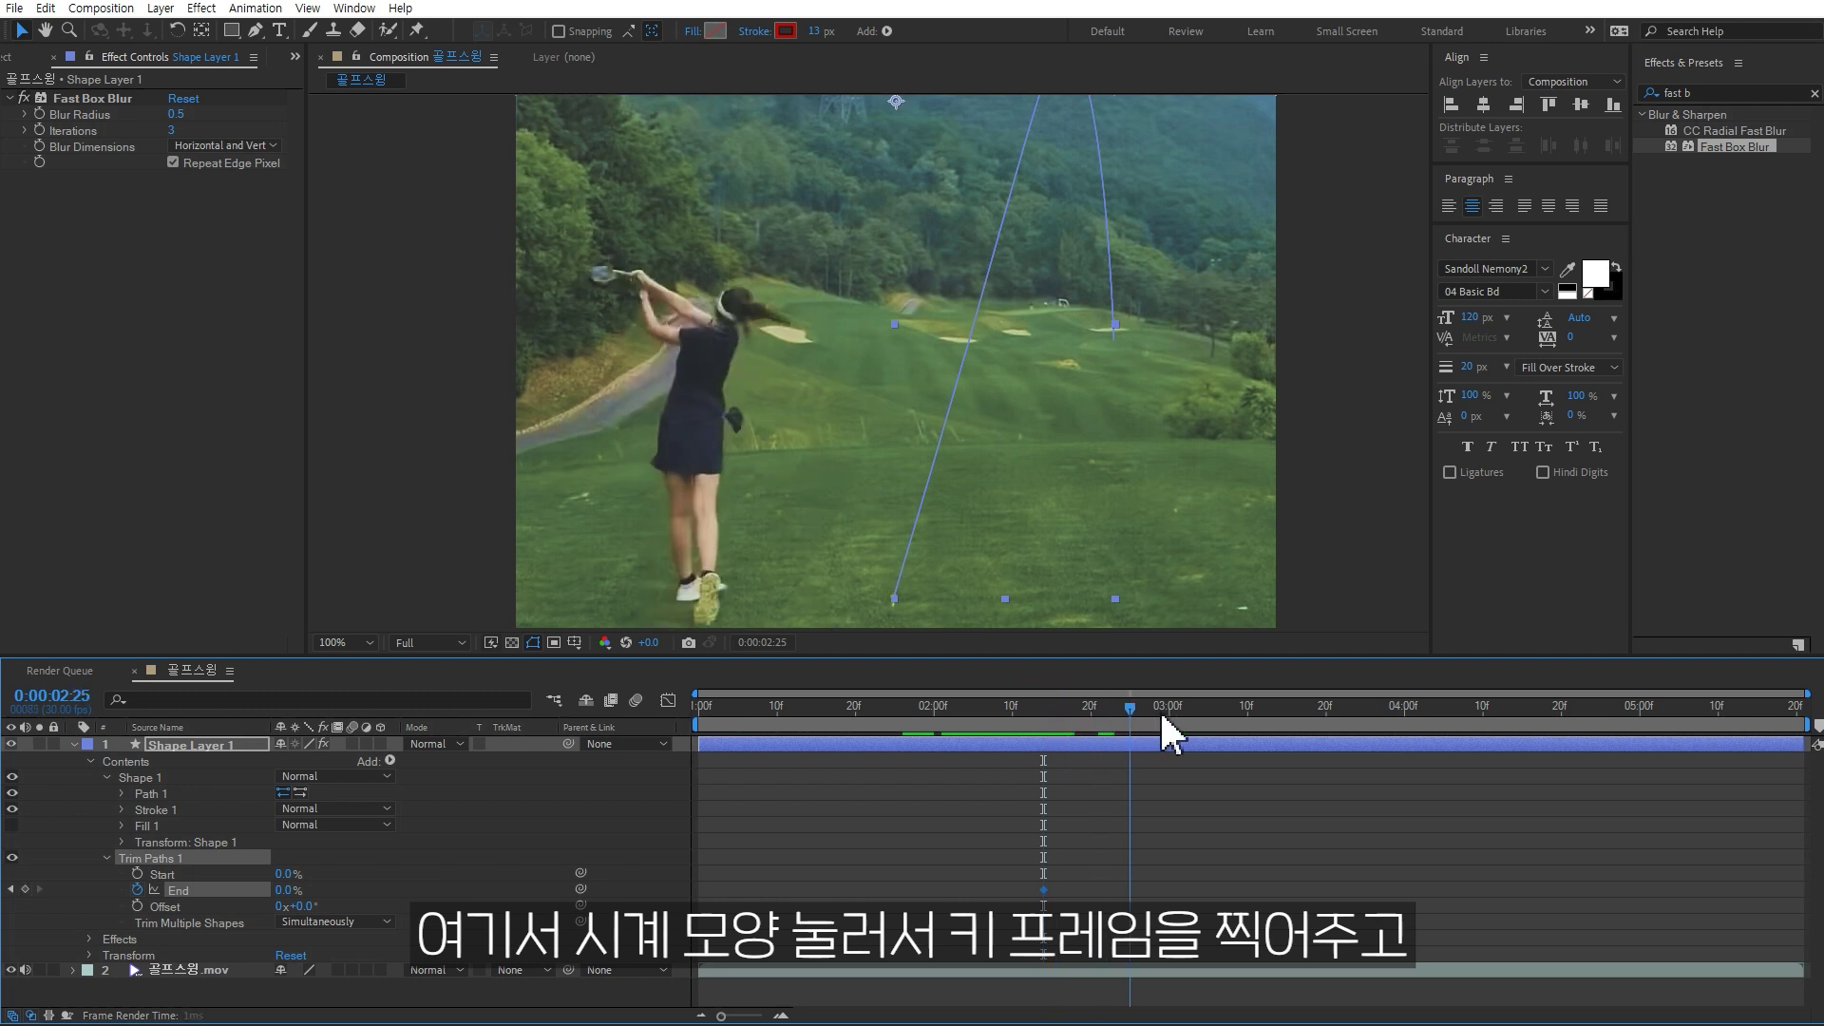
{"action": "left_click_drag", "start_coordinate": [1112, 408], "coordinate": [1083, 608]}
{"action": "left_click_drag", "start_coordinate": [1161, 709], "coordinate": [1177, 710]}
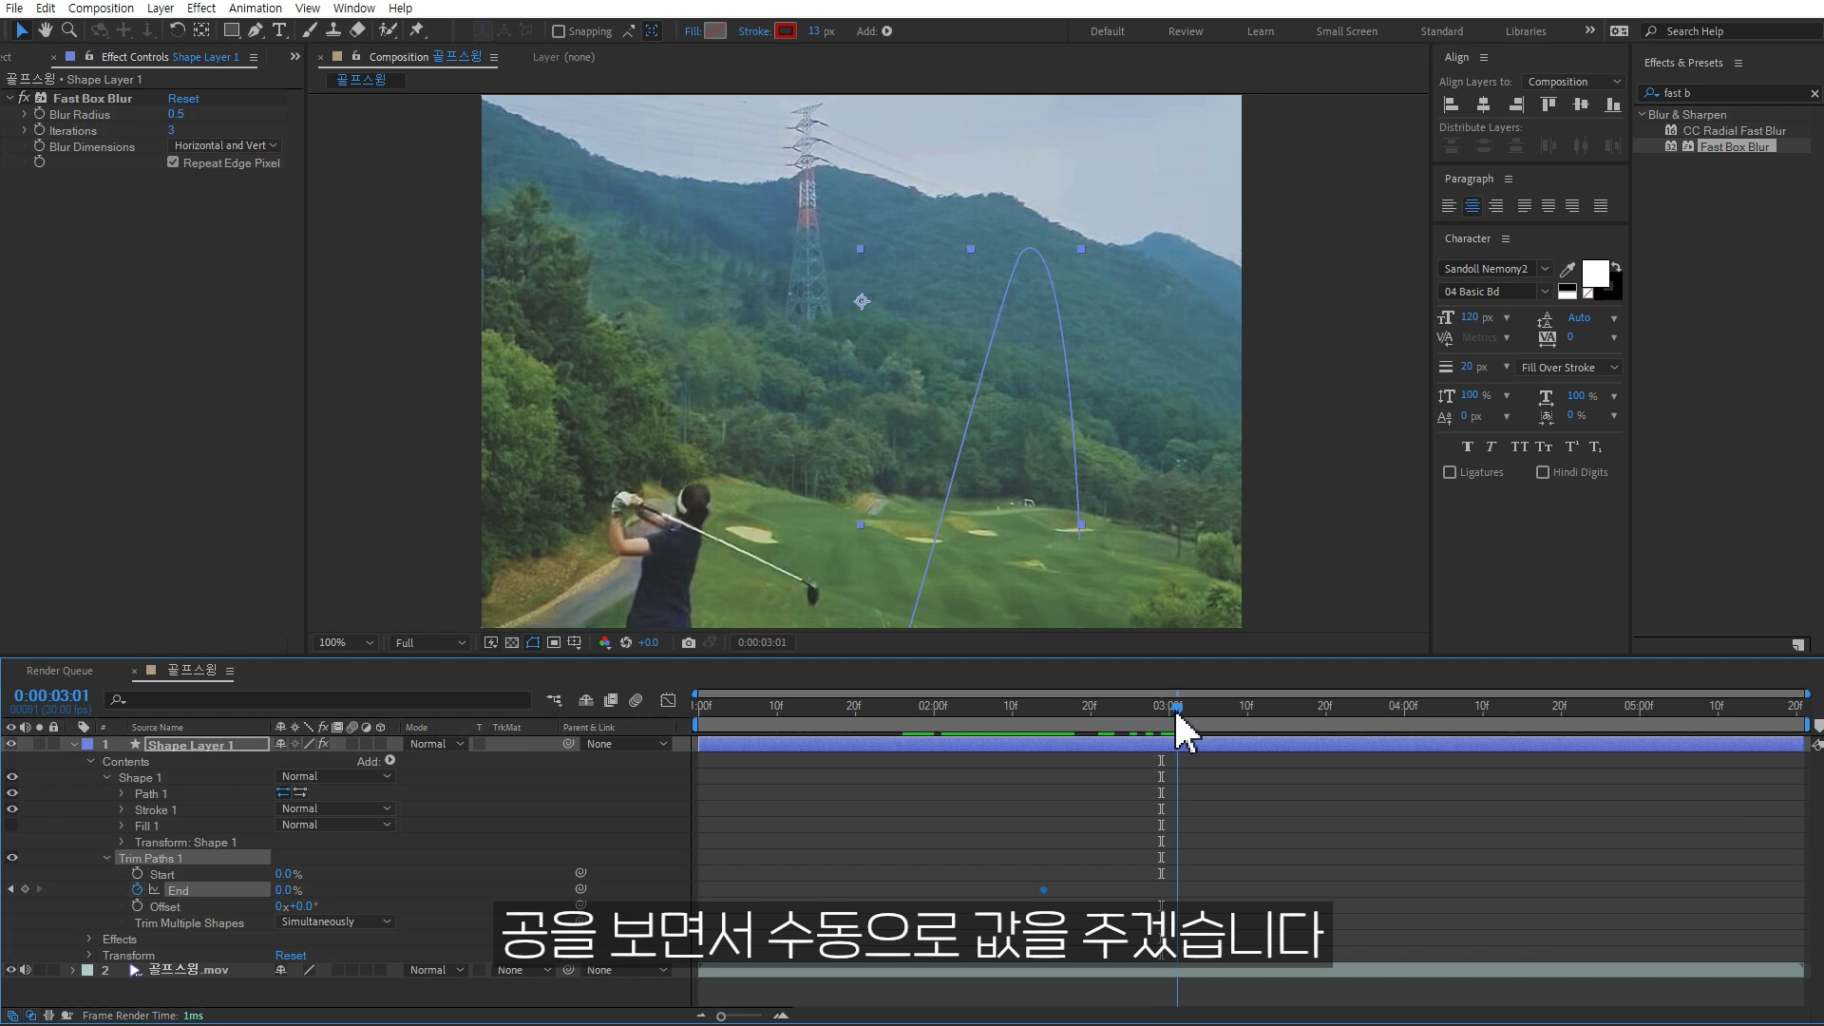
{"action": "left_click_drag", "start_coordinate": [291, 891], "coordinate": [308, 887]}
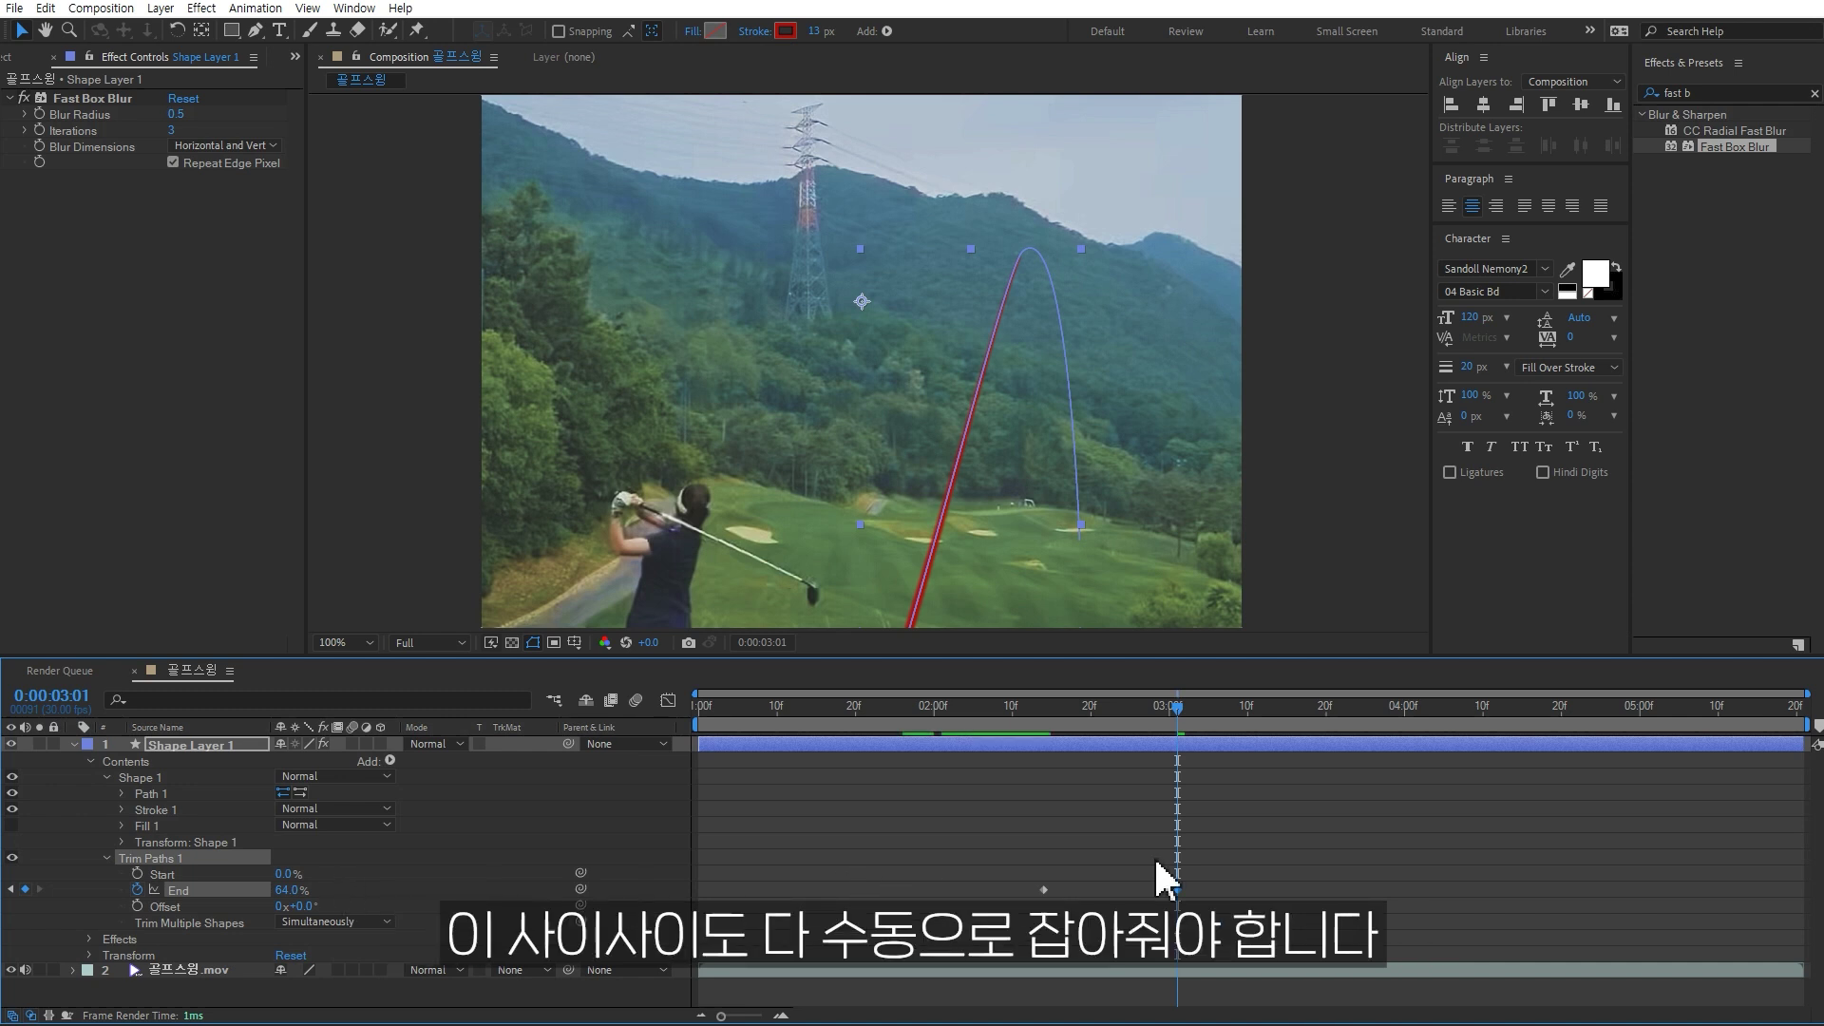
{"action": "left_click_drag", "start_coordinate": [1174, 732], "coordinate": [1090, 731]}
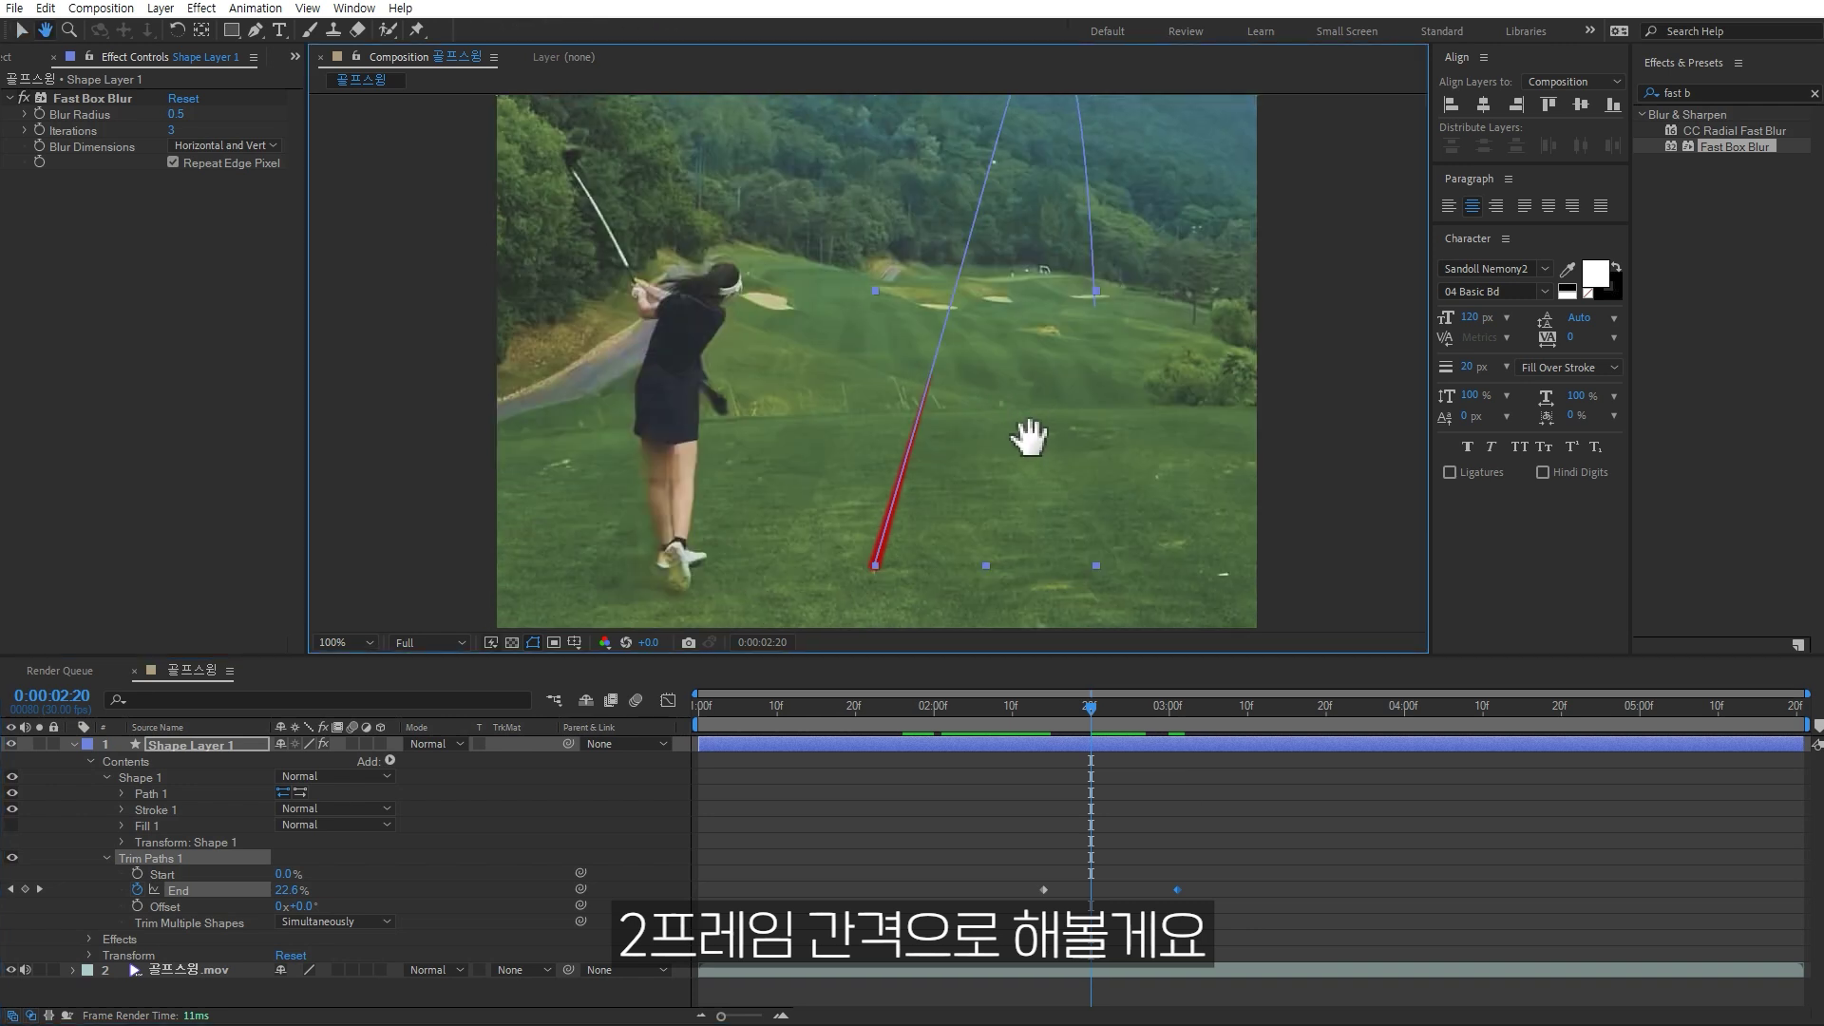
{"action": "left_click_drag", "start_coordinate": [1091, 727], "coordinate": [1055, 746]}
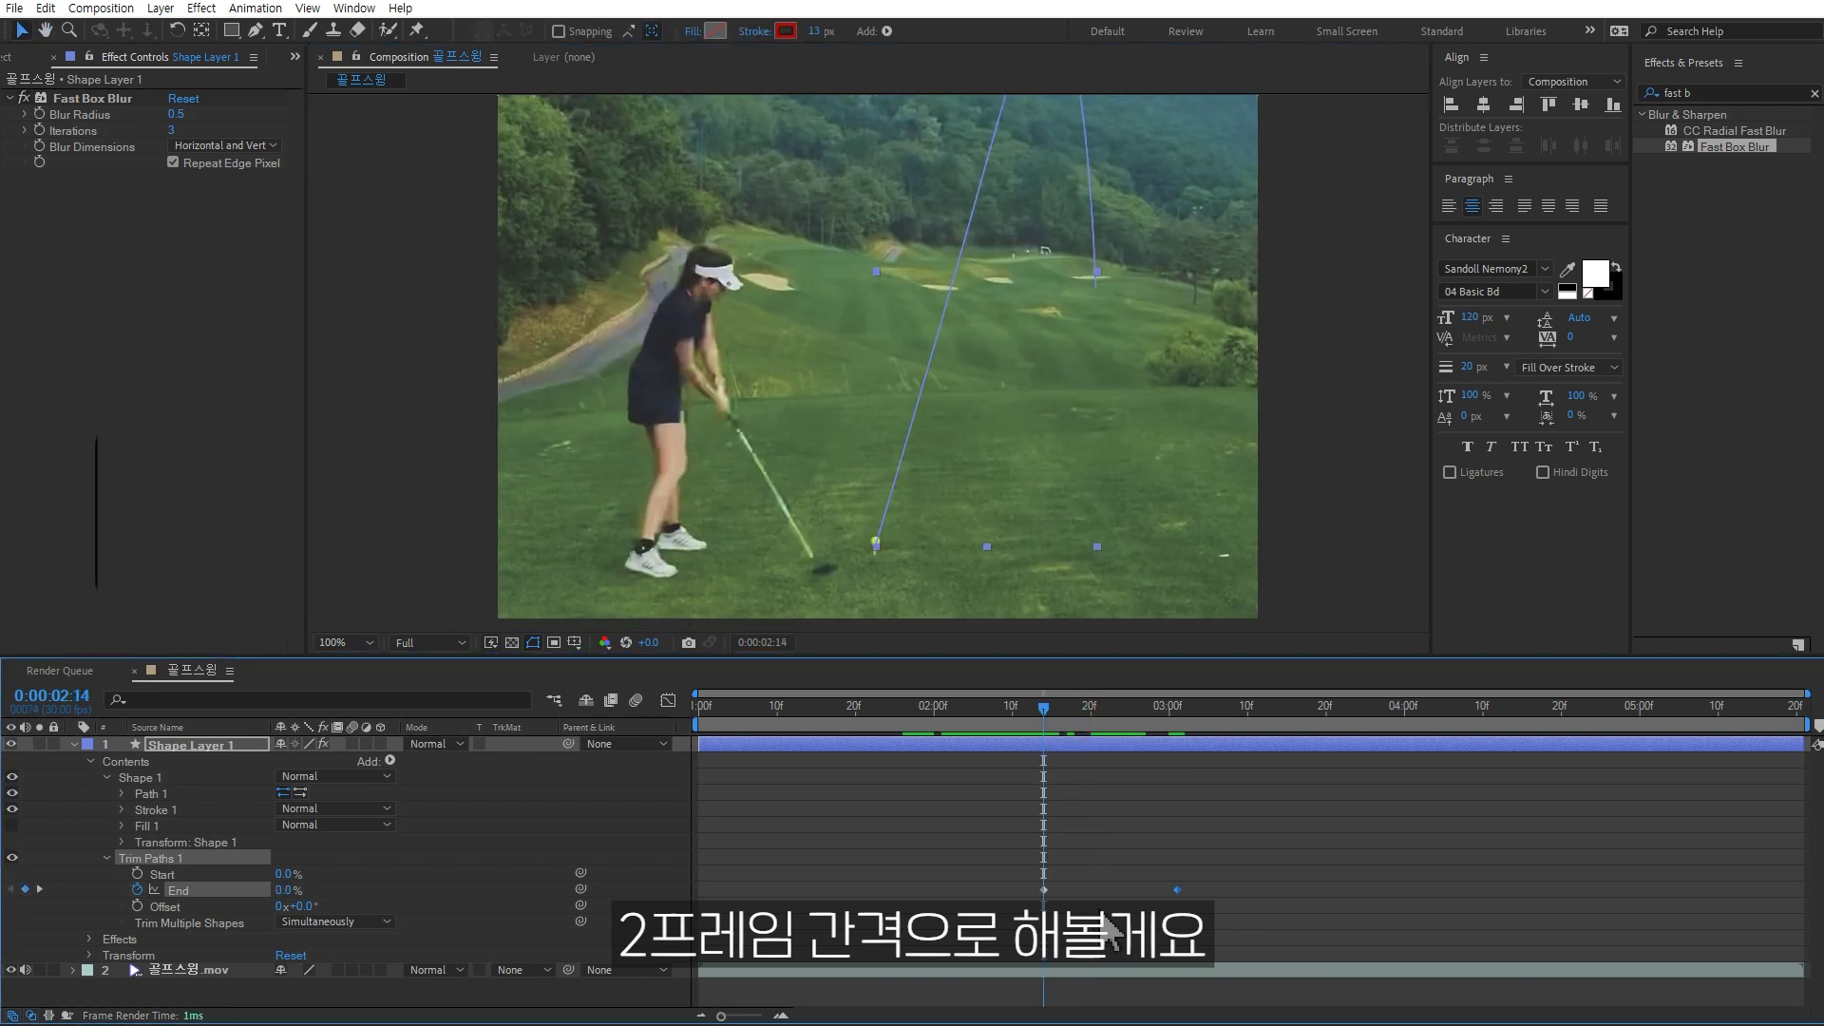
- Step ahead with Page Down, keyframing End at 57.5% (02:22), about 84% (02:28) and 62% (03:04)
{"action": "key", "text": "Page_Down"}
{"action": "key", "text": "Page_Down"}
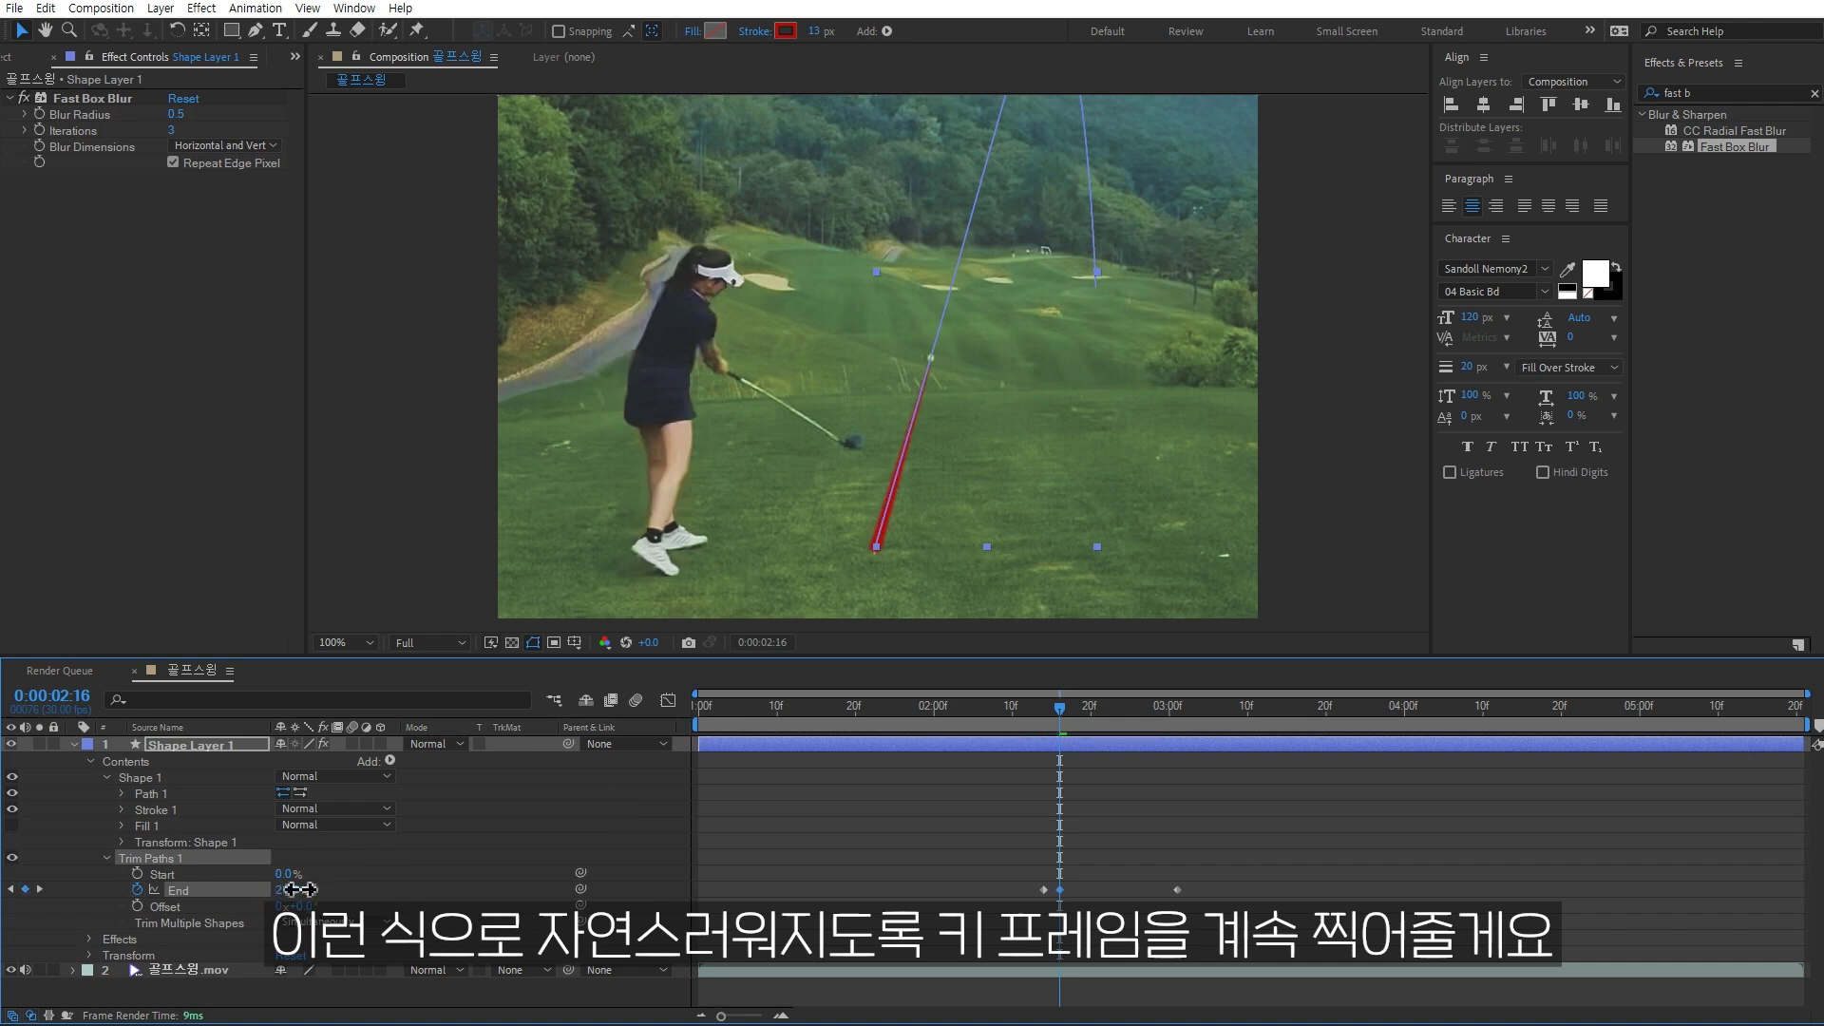
{"action": "key", "text": "Page_Down"}
{"action": "key", "text": "Page_Down"}
{"action": "key", "text": "Page_Down"}
{"action": "left_click_drag", "start_coordinate": [977, 346], "coordinate": [955, 551]}
{"action": "left_click", "coordinate": [422, 898]}
{"action": "left_click", "coordinate": [288, 889]}
{"action": "key", "text": "Page_Down"}
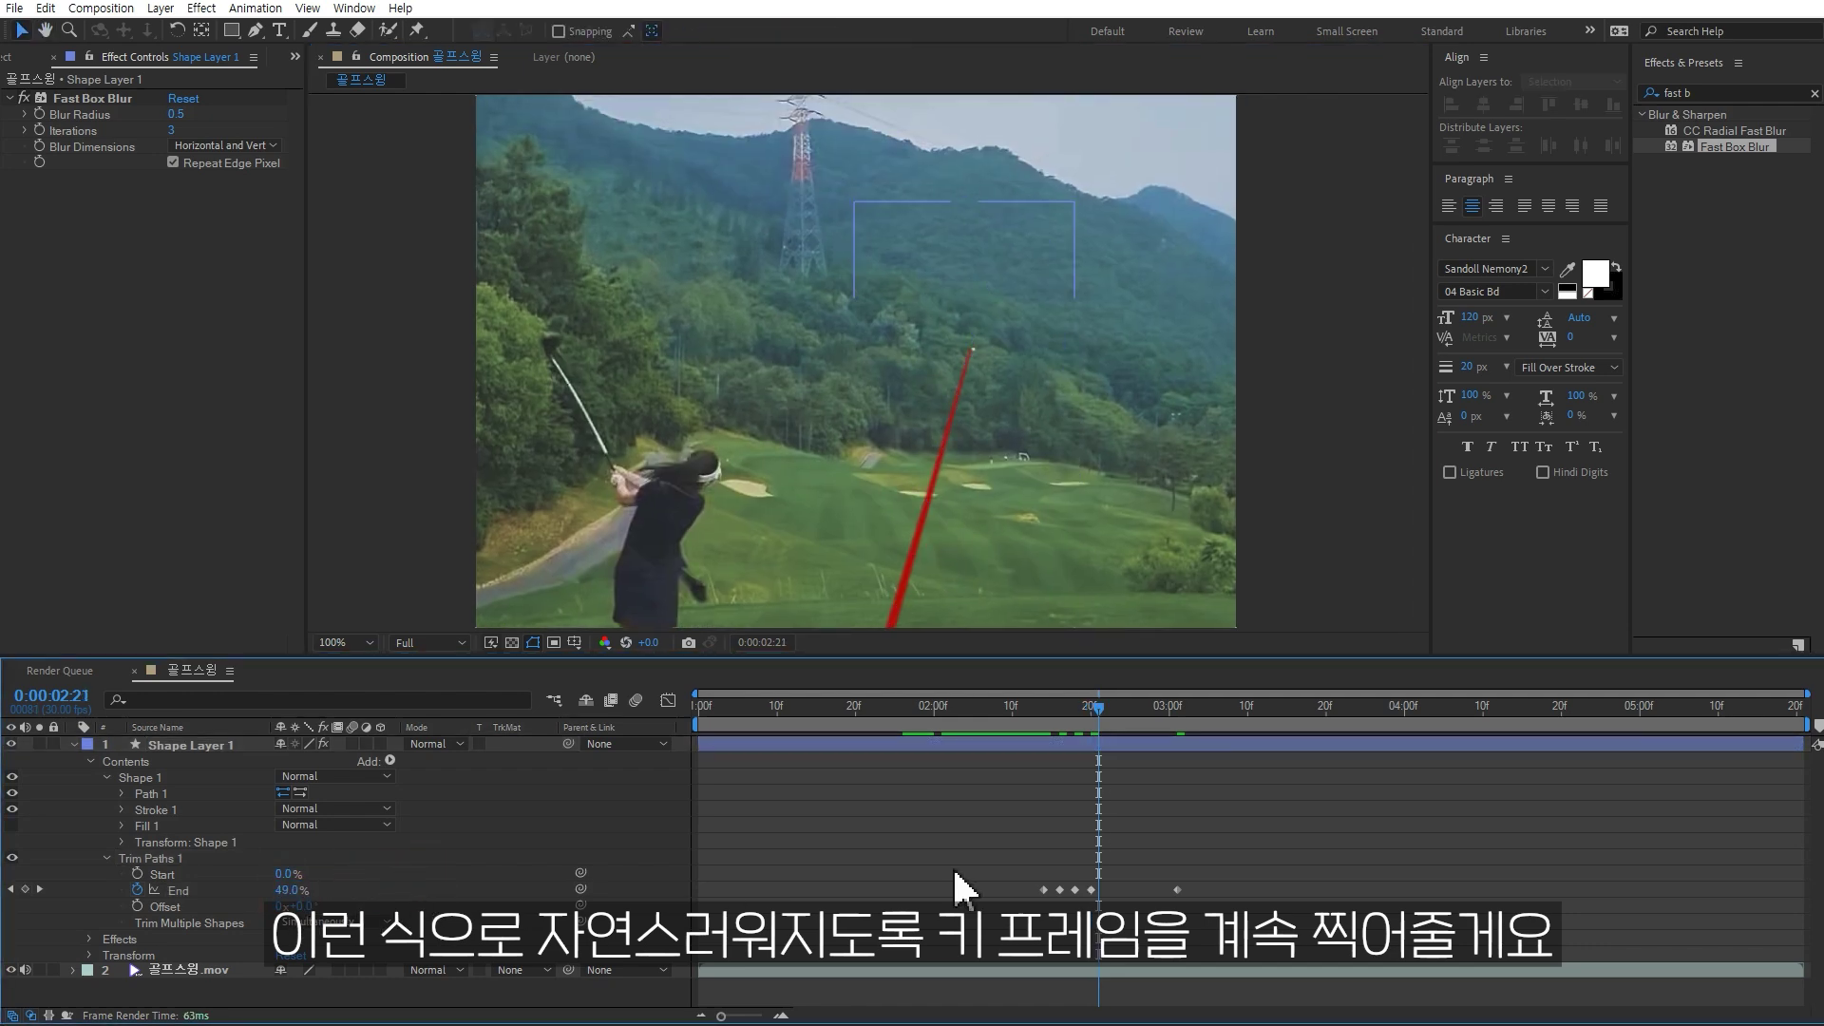
{"action": "key", "text": "Page_Down"}
{"action": "left_click_drag", "start_coordinate": [288, 890], "coordinate": [310, 889]}
{"action": "key", "text": "Page_Down"}
{"action": "key", "text": "Page_Down"}
{"action": "key", "text": "Page_Down"}
{"action": "key", "text": "Page_Down"}
{"action": "key", "text": "Page_Down"}
{"action": "key", "text": "Page_Down"}
{"action": "left_click_drag", "start_coordinate": [287, 891], "coordinate": [309, 891]}
{"action": "key", "text": "Page_Down"}
{"action": "key", "text": "Page_Down"}
{"action": "key", "text": "Page_Down"}
{"action": "key", "text": "Page_Down"}
{"action": "key", "text": "Page_Down"}
{"action": "key", "text": "Page_Down"}
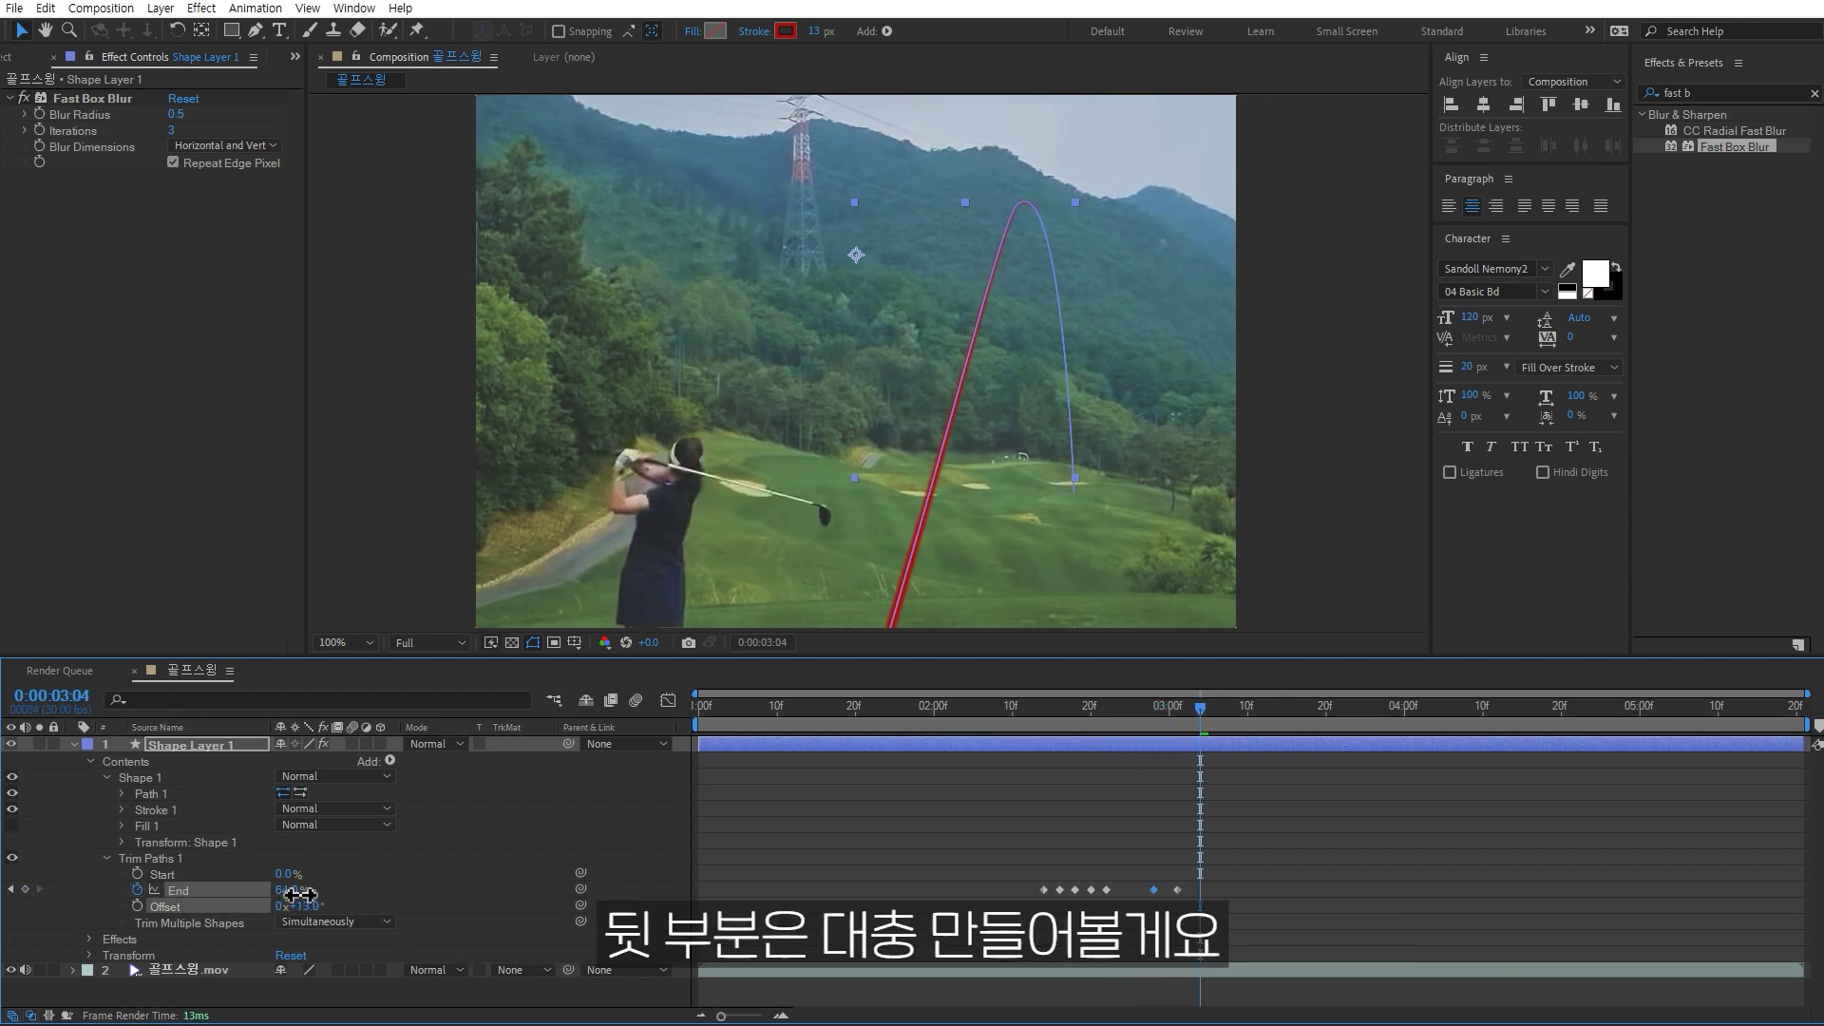
{"action": "left_click_drag", "start_coordinate": [287, 891], "coordinate": [246, 891]}
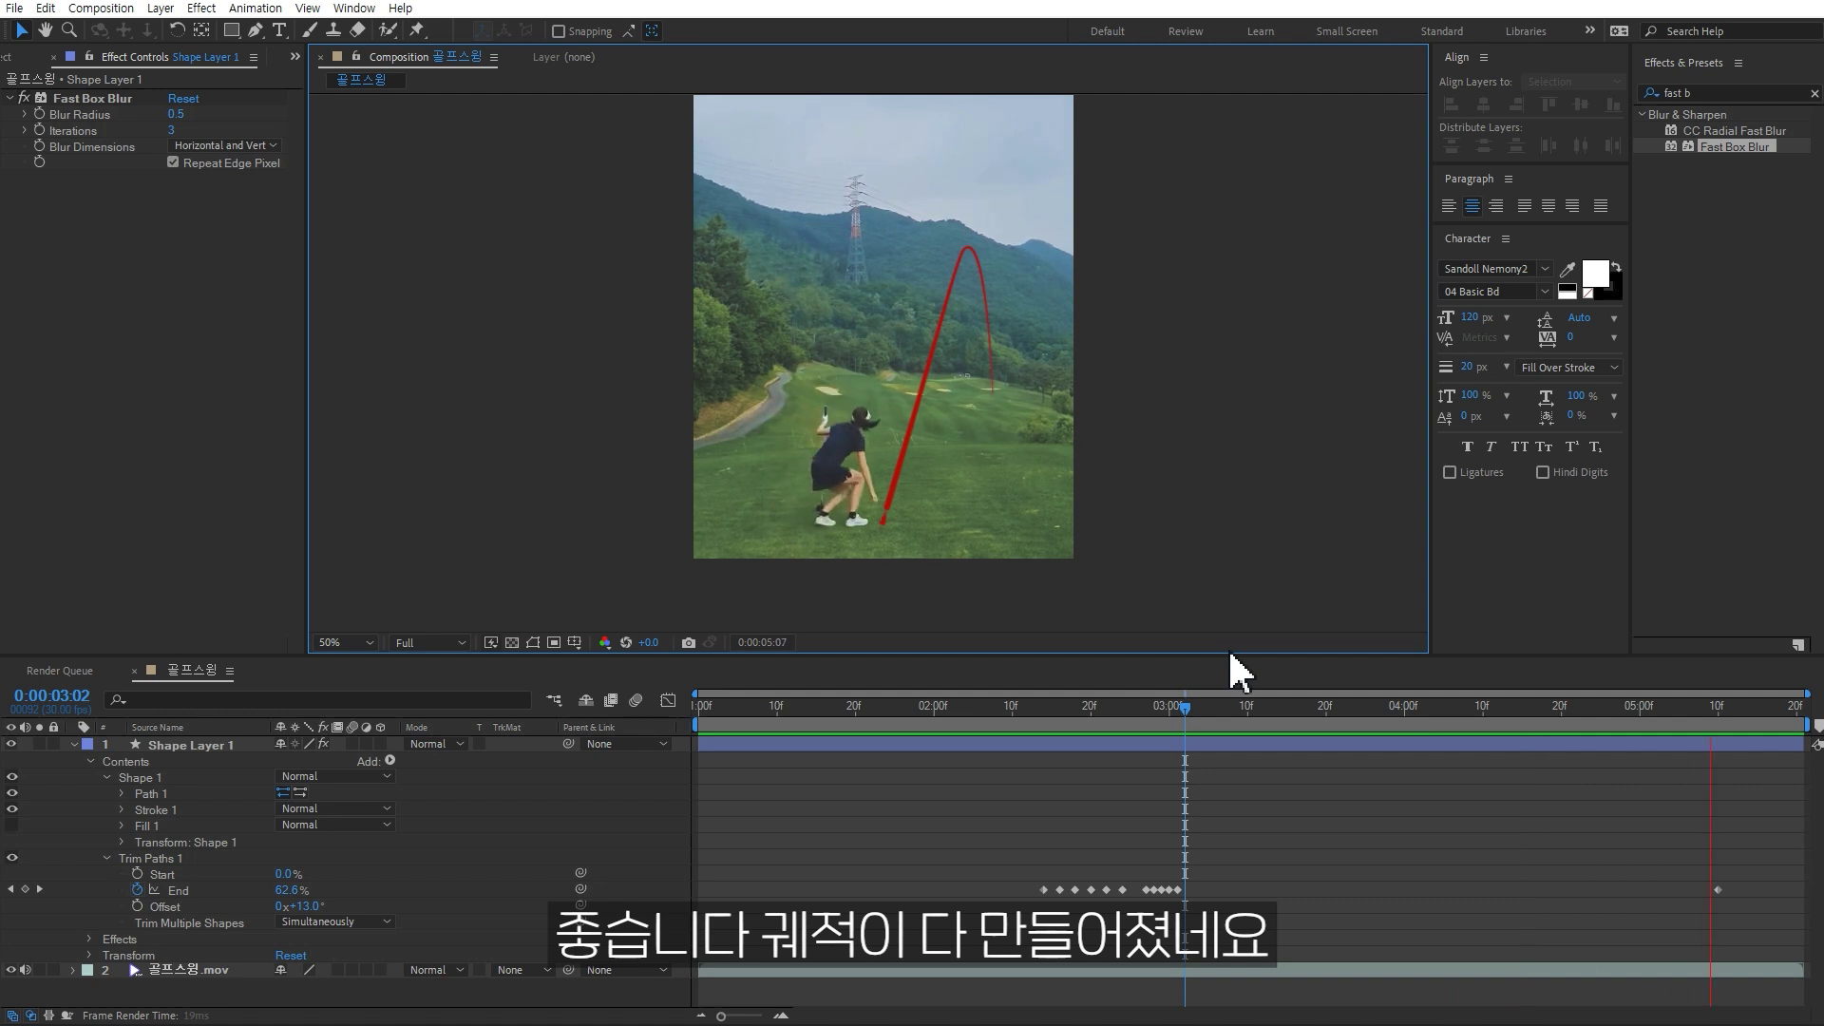
{"action": "key", "text": "space"}
- Duplicate the trajectory layer and give the copy a 5 px stroke width
{"action": "key", "text": "period"}
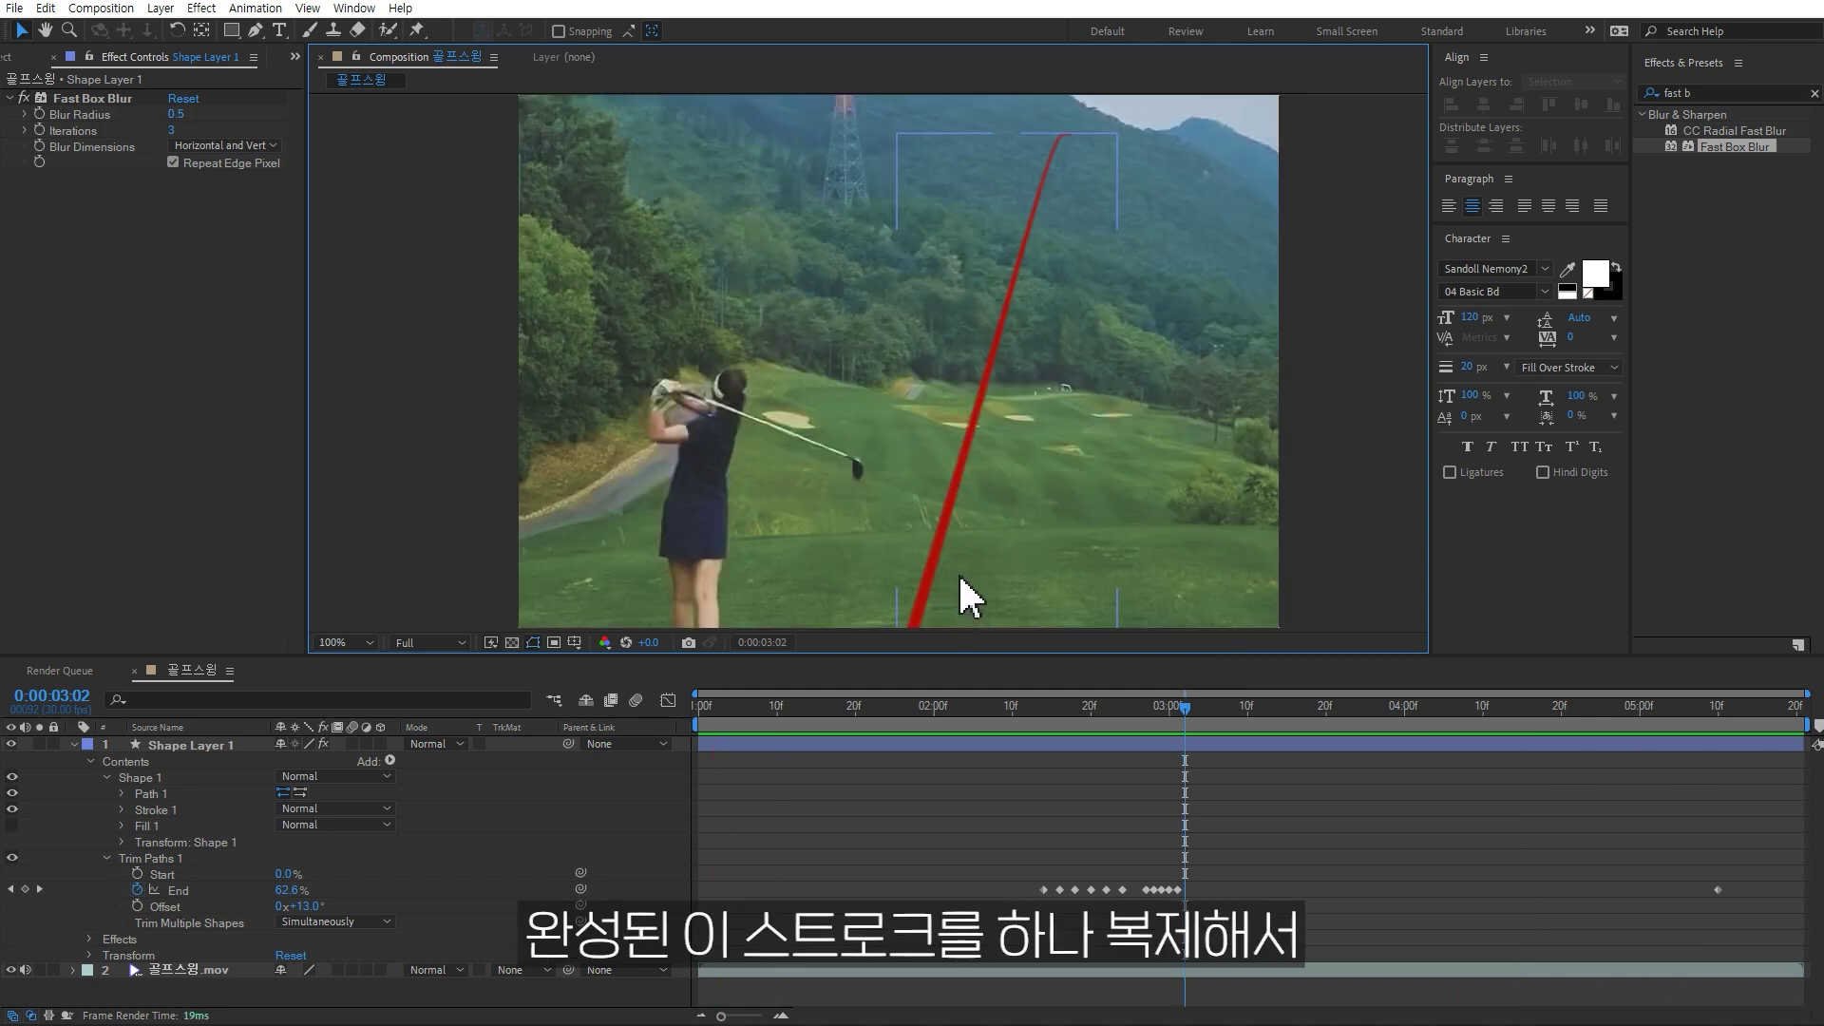
{"action": "left_click_drag", "start_coordinate": [969, 596], "coordinate": [996, 518]}
{"action": "left_click", "coordinate": [200, 745]}
{"action": "key", "text": "ctrl+d"}
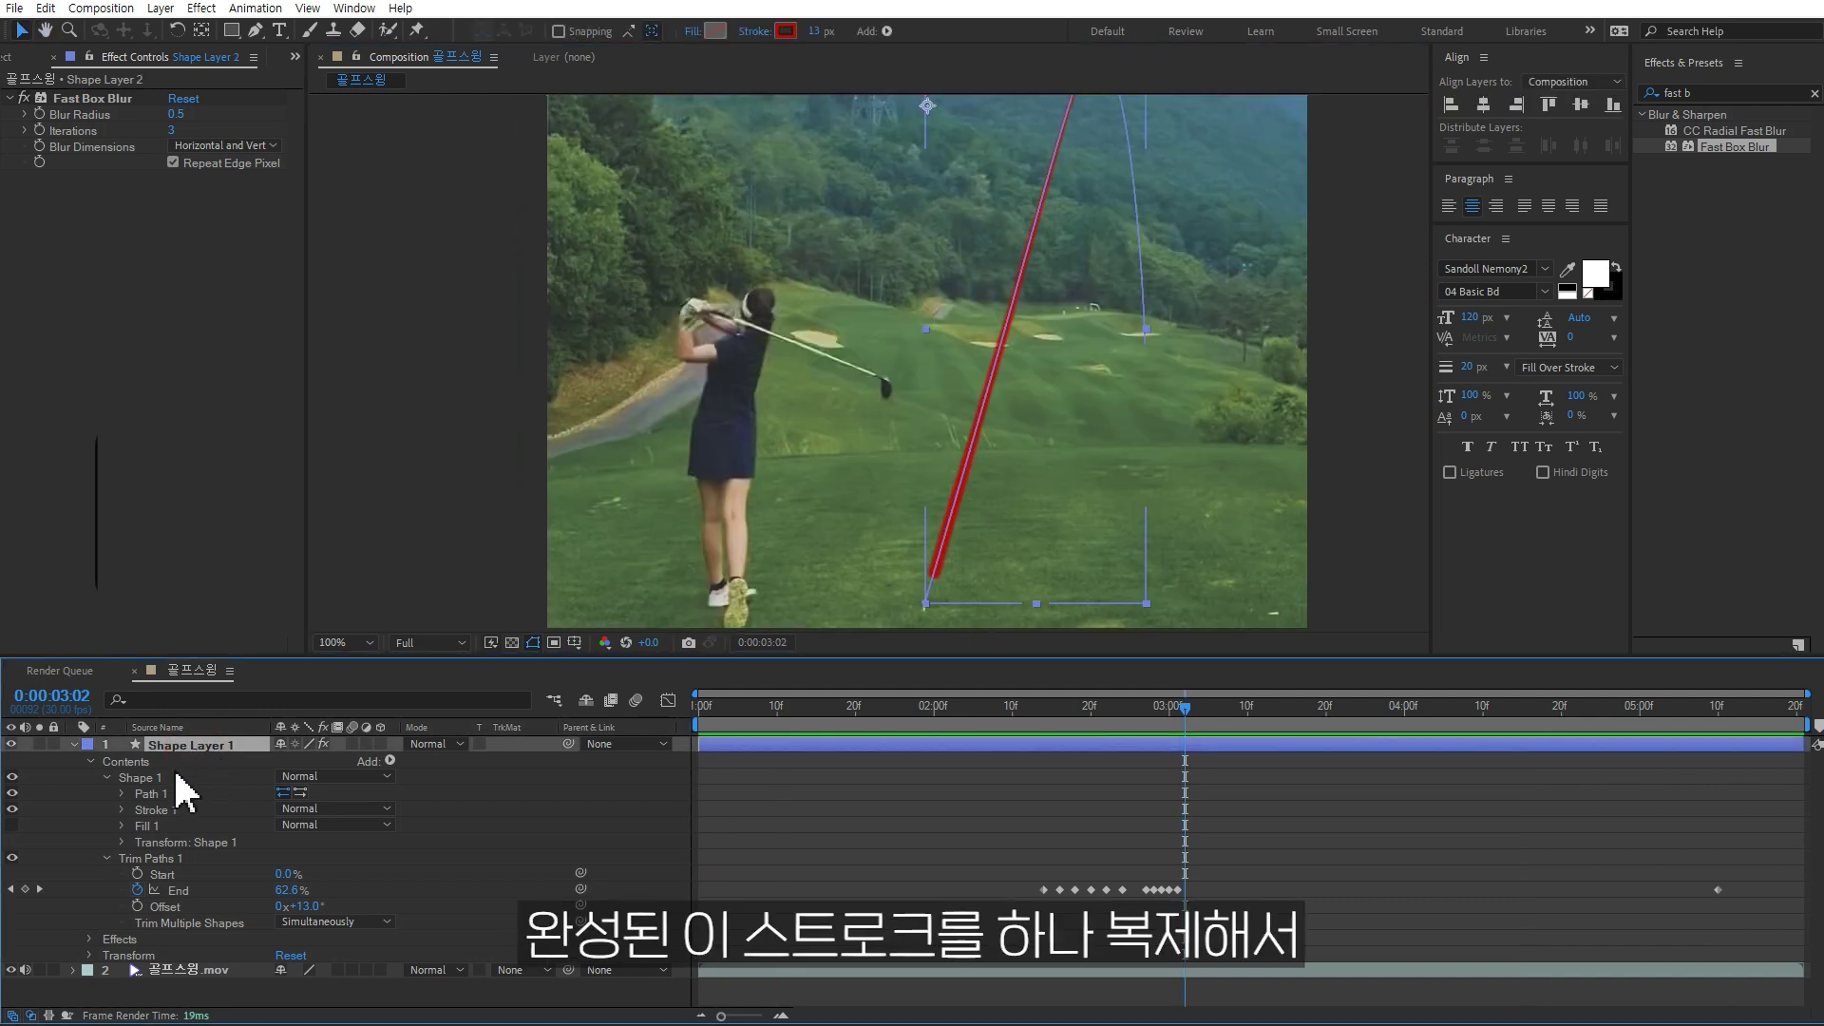
{"action": "left_click", "coordinate": [73, 744]}
{"action": "left_click", "coordinate": [814, 30]}
{"action": "type", "text": "5"}
{"action": "key", "text": "Return"}
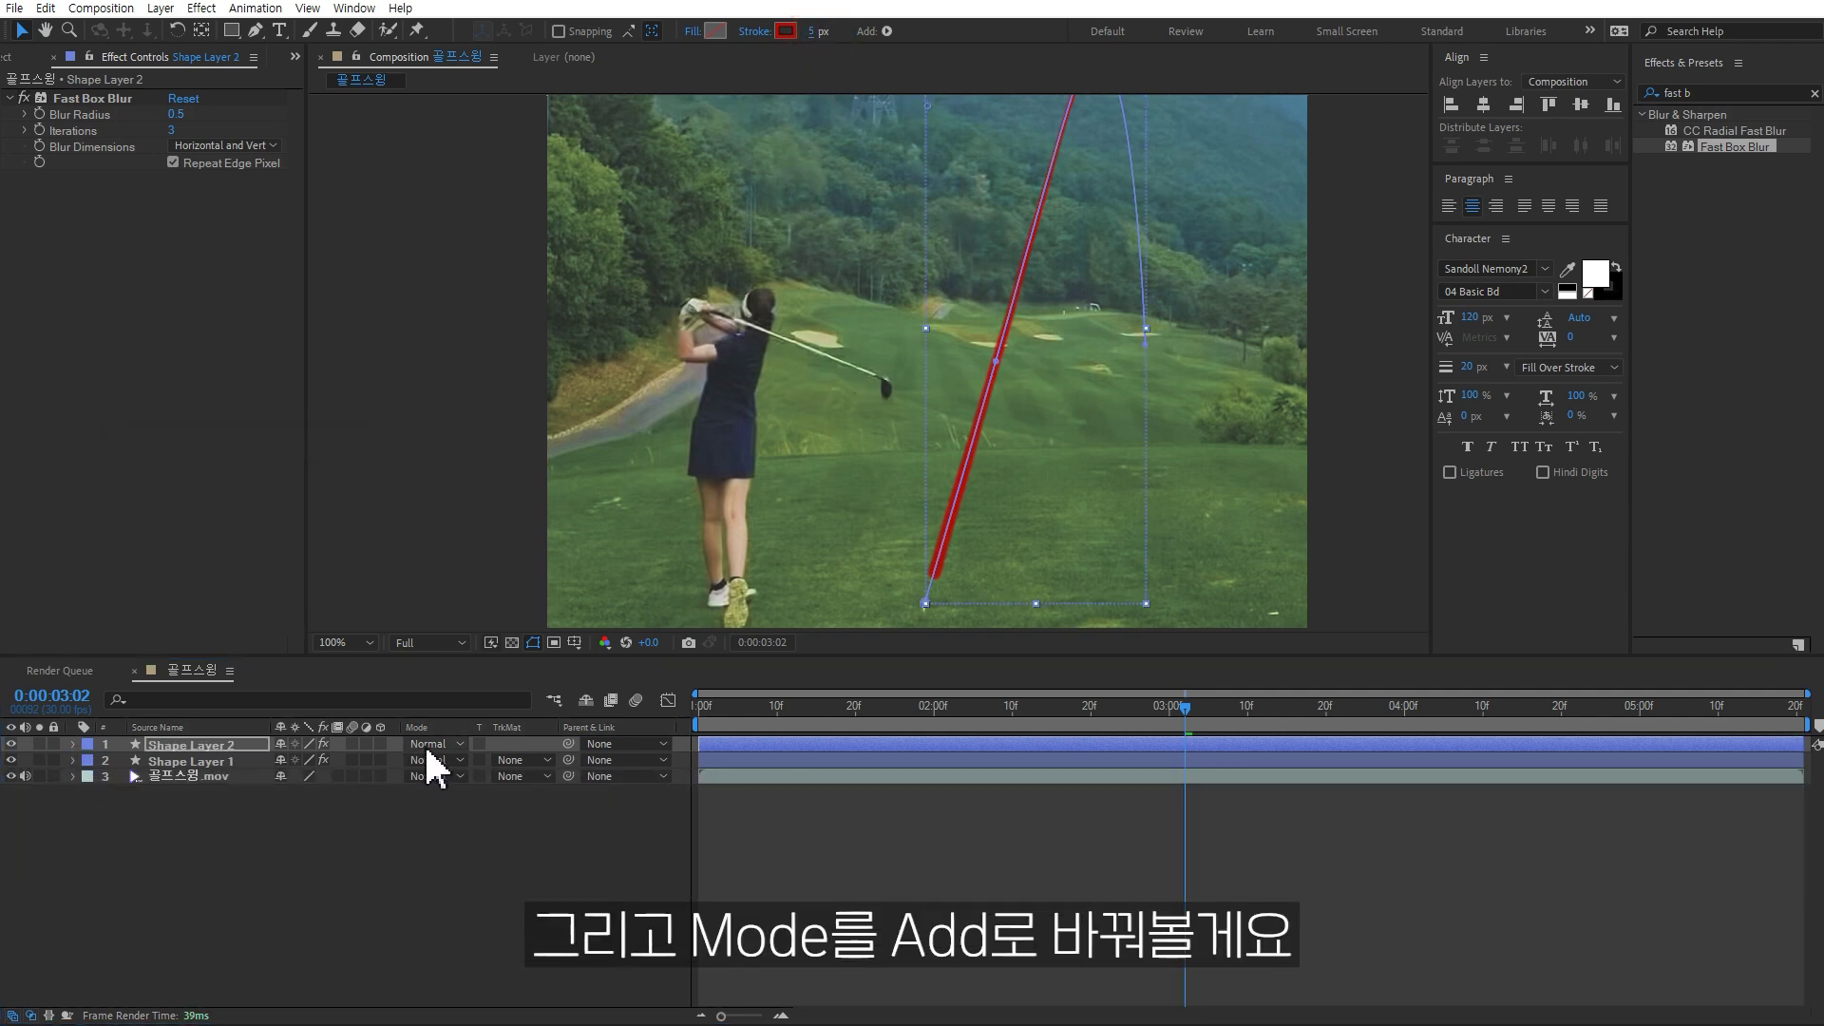
- Set Shape Layer 2 to Add blending mode at 25% opacity
{"action": "left_click", "coordinate": [428, 744]}
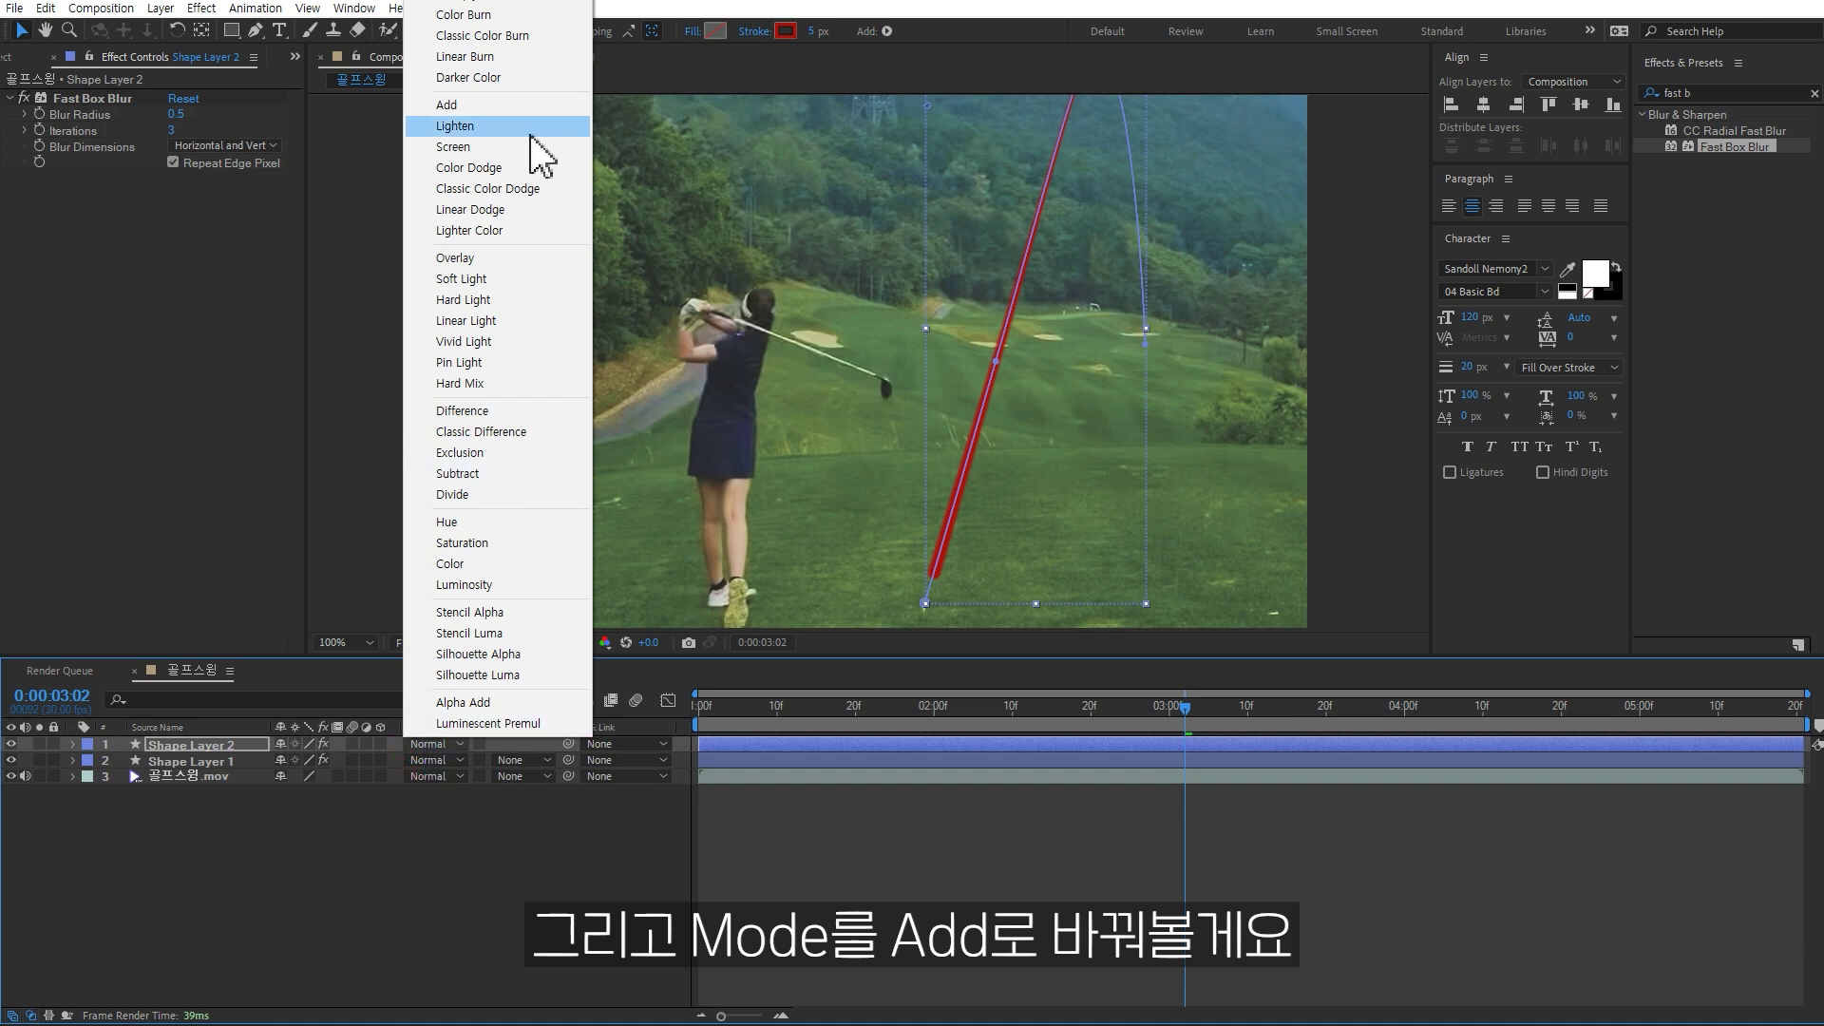
{"action": "left_click", "coordinate": [486, 106]}
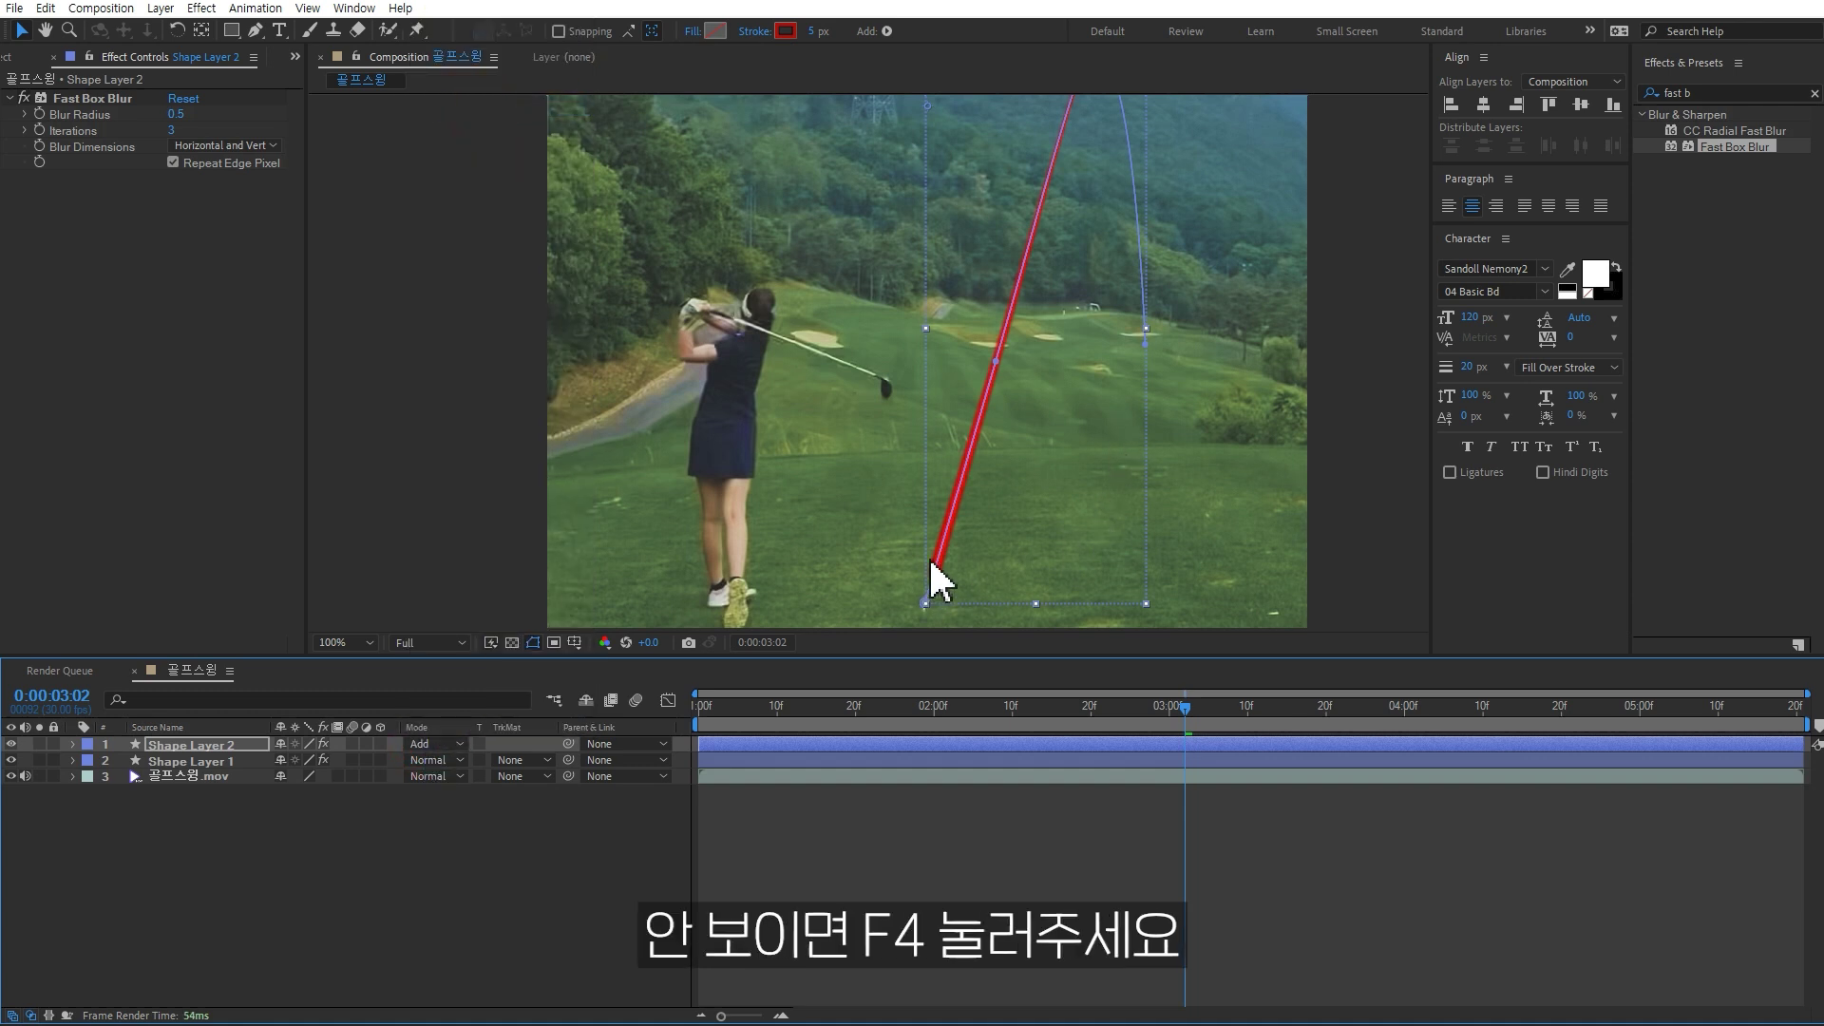
{"action": "left_click", "coordinate": [1068, 874]}
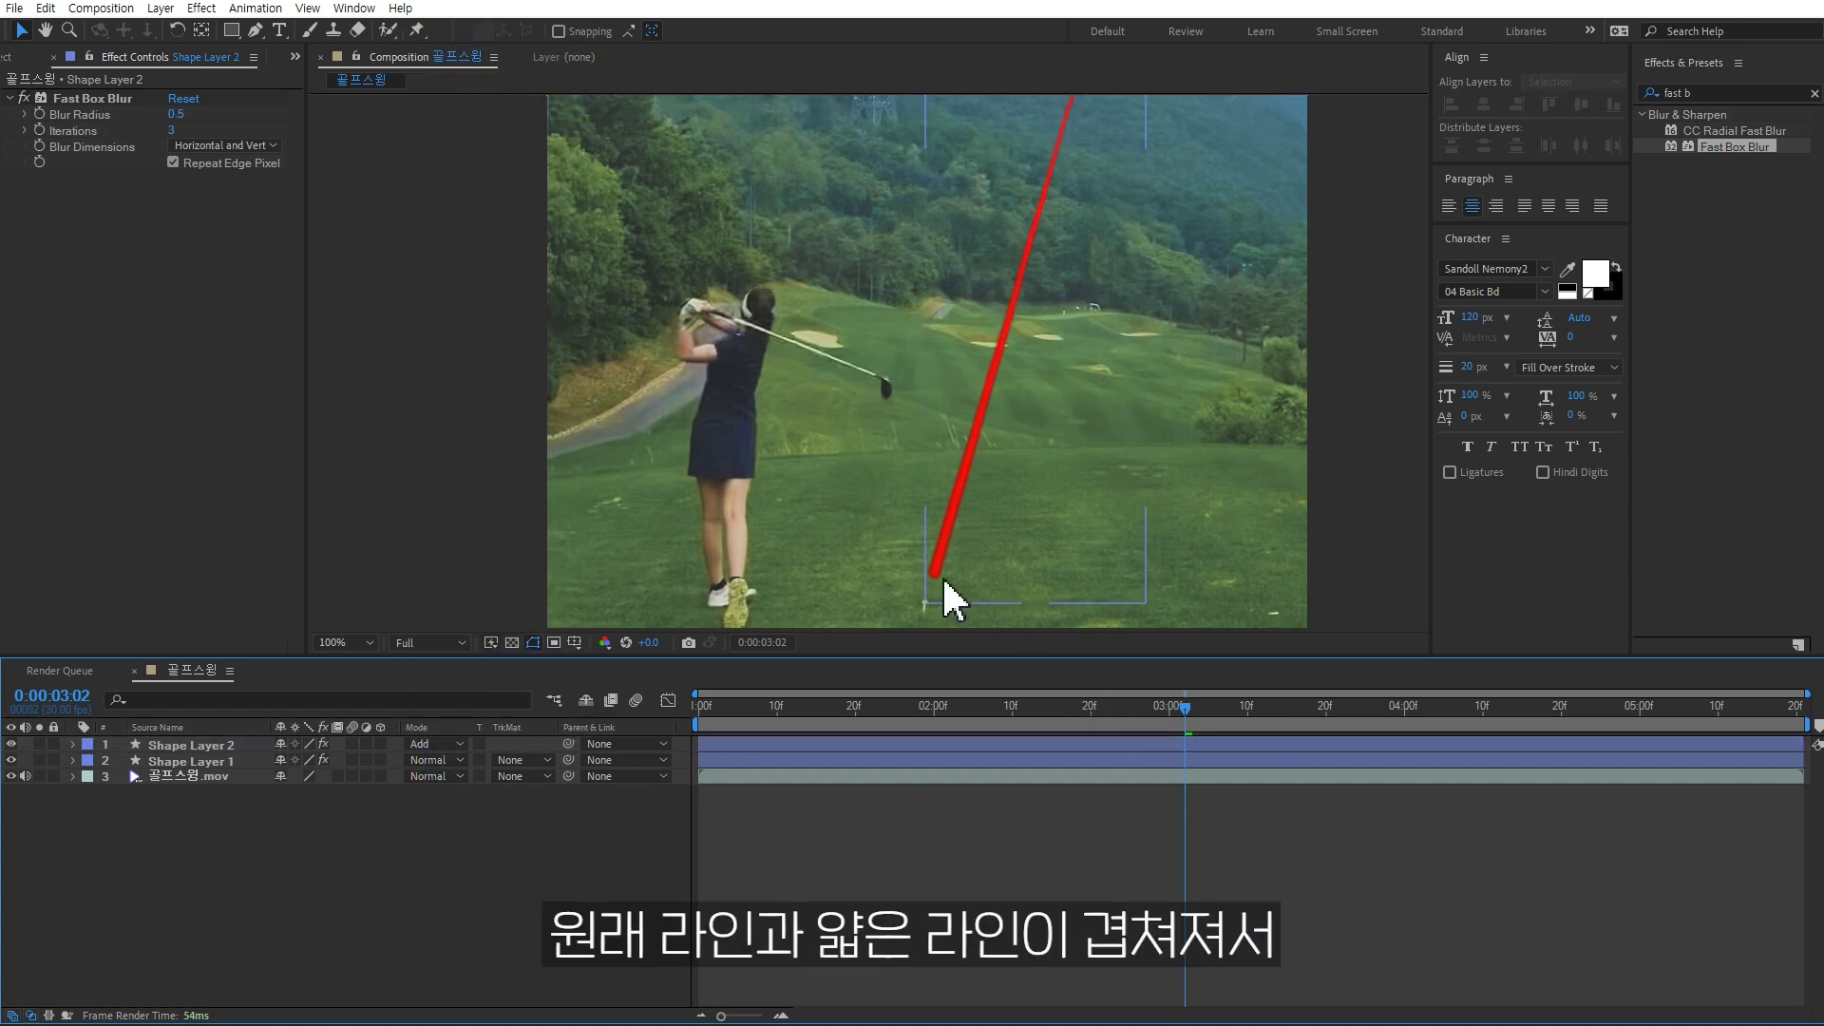
{"action": "left_click", "coordinate": [249, 747]}
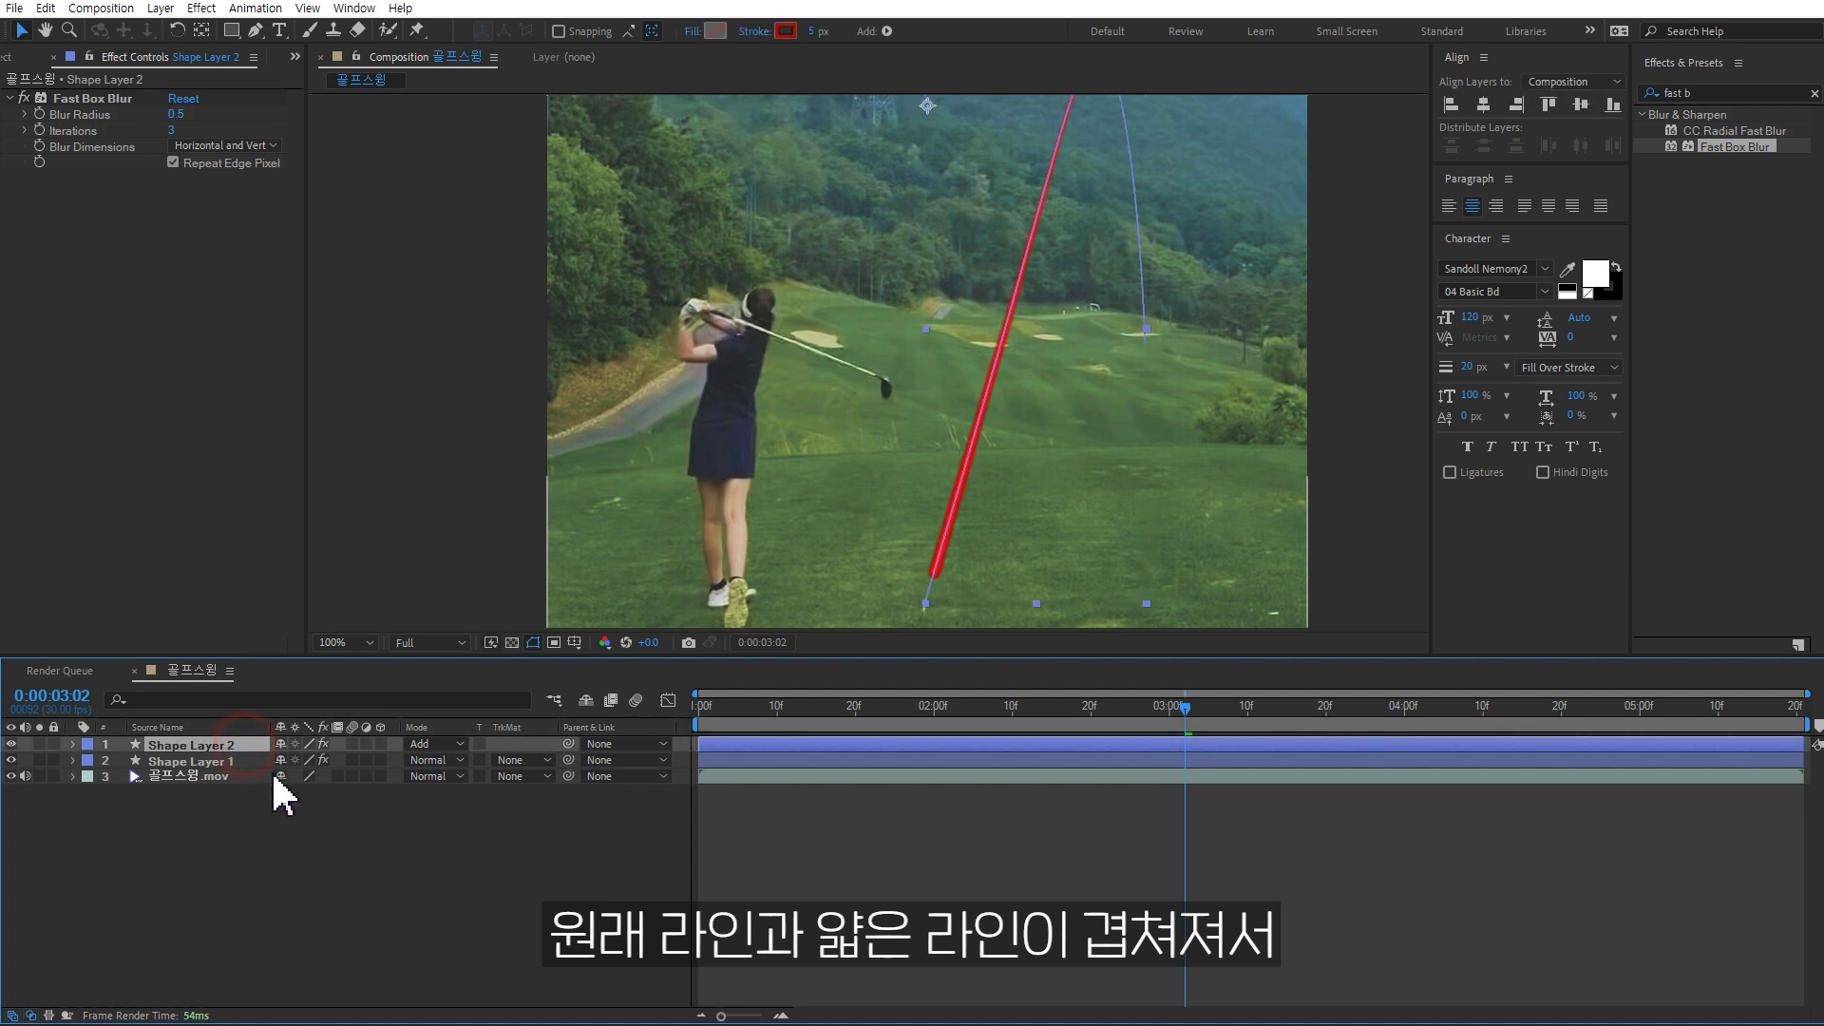
{"action": "key", "text": "t"}
{"action": "left_click", "coordinate": [340, 869]}
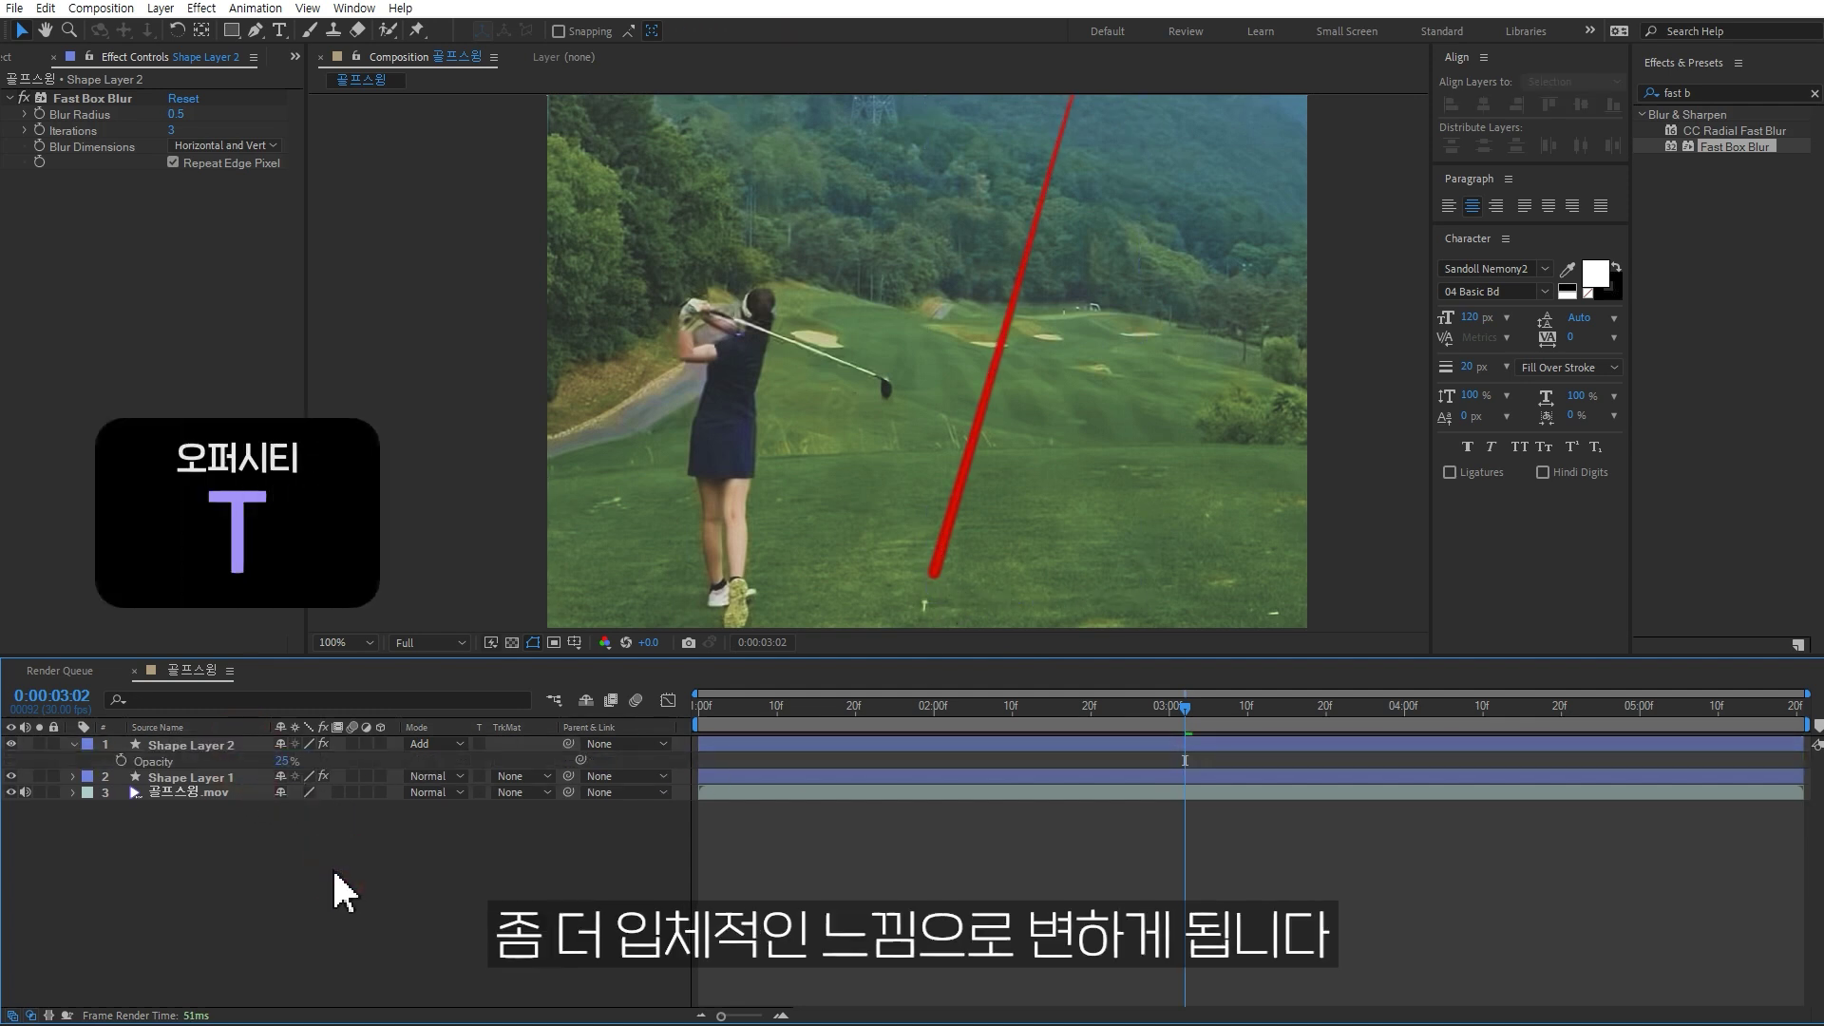
{"action": "mouse_move", "coordinate": [1120, 725]}
{"action": "left_mouse_down"}
{"action": "mouse_move", "coordinate": [1001, 717]}
{"action": "mouse_move", "coordinate": [1130, 726]}
{"action": "mouse_move", "coordinate": [1176, 708]}
{"action": "left_mouse_up"}
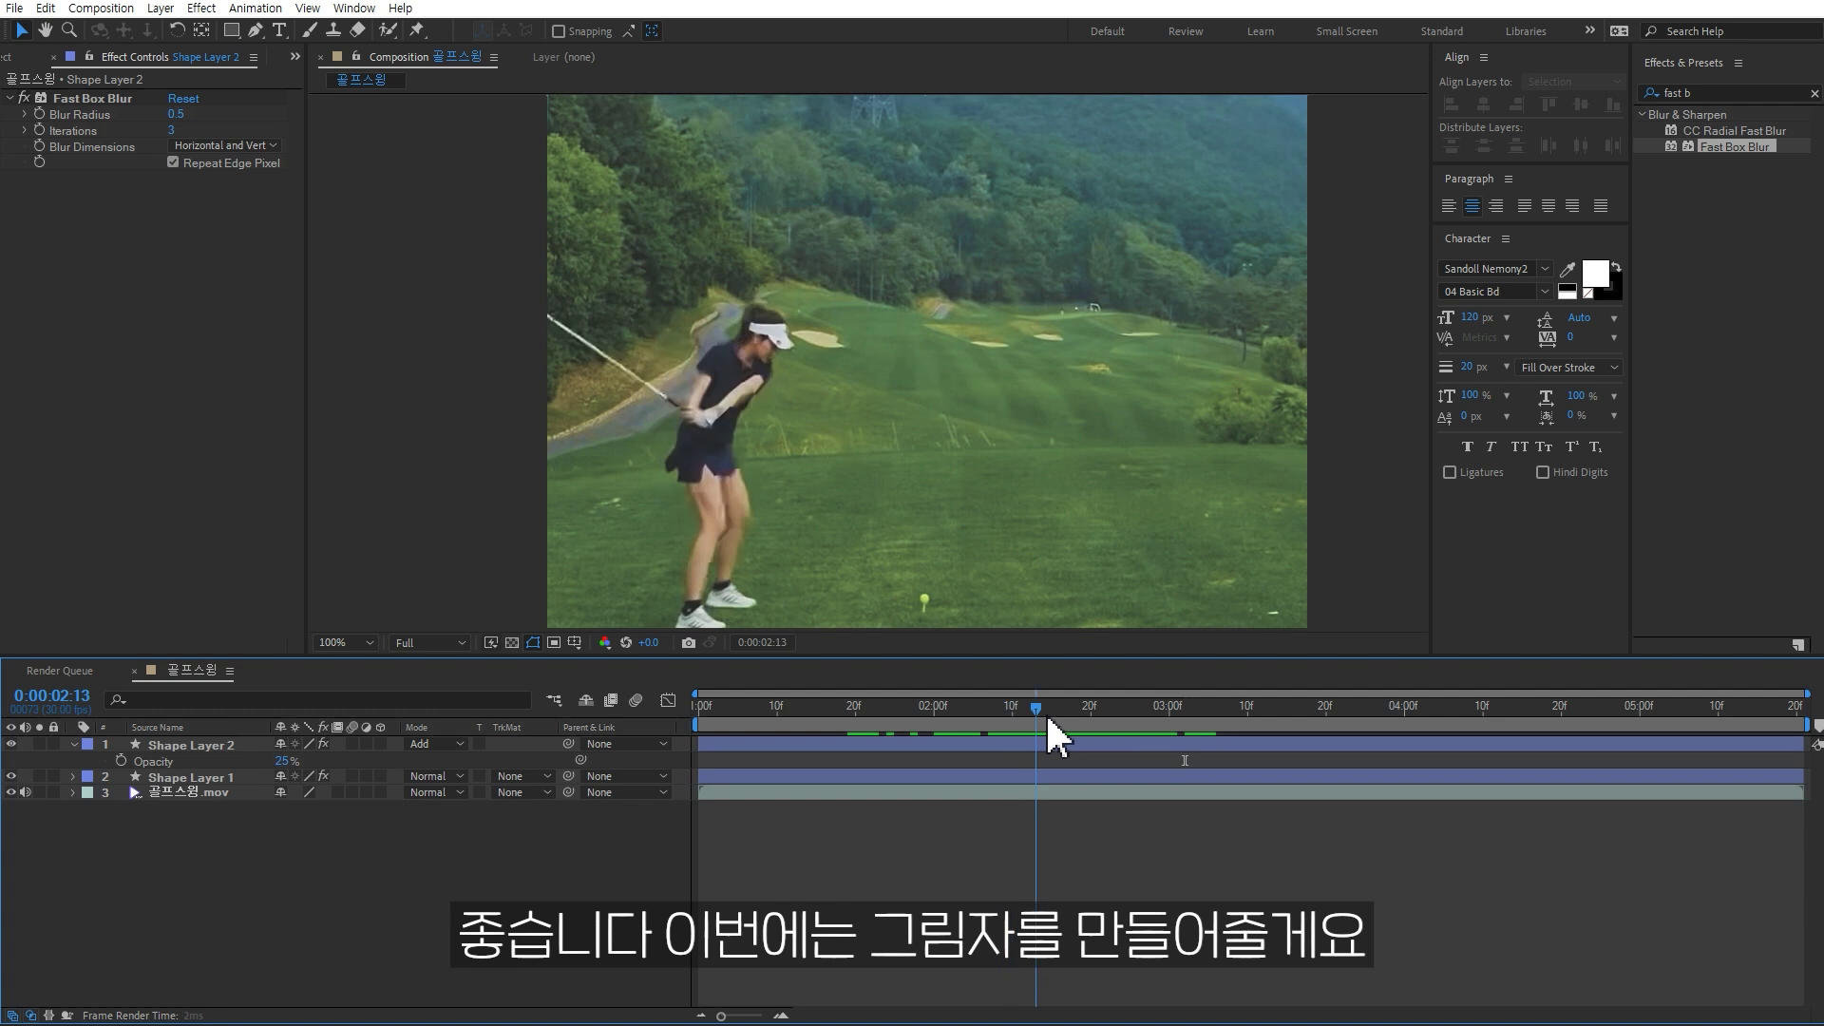
- Draw a curved shadow path with the Pen tool, starting at the ball's position
{"action": "left_click", "coordinate": [256, 31]}
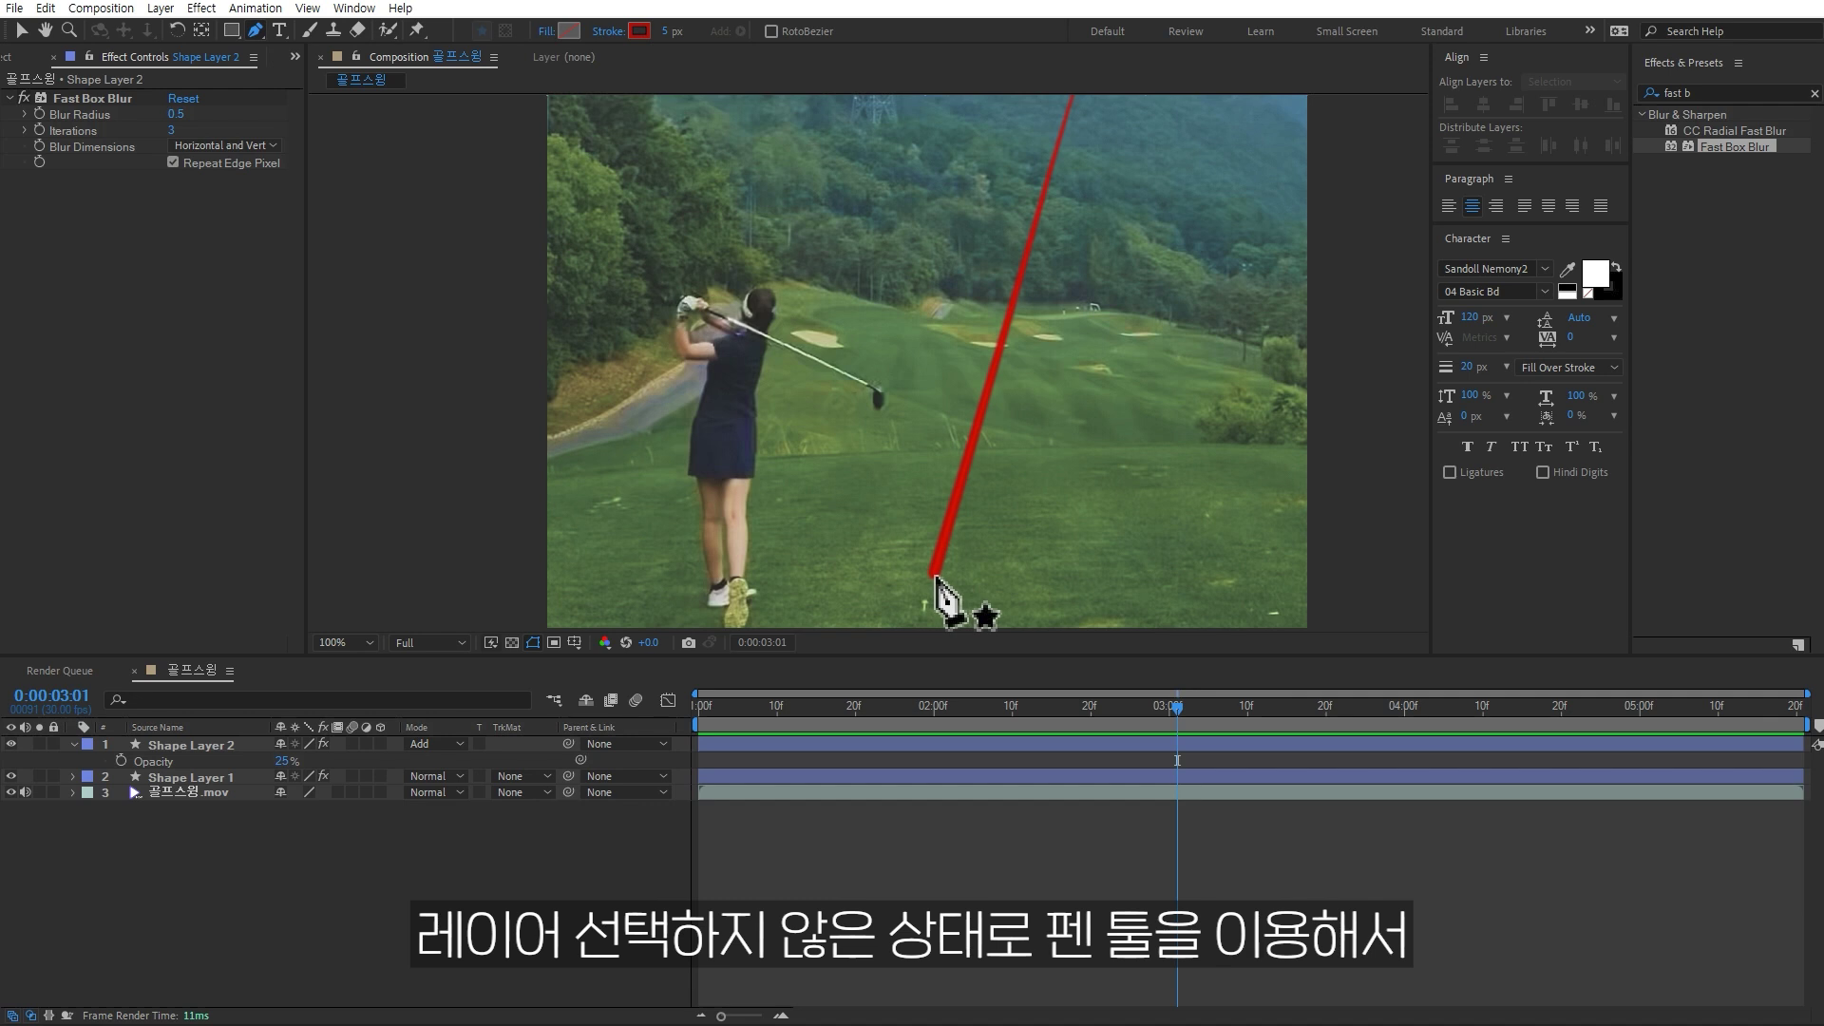
{"action": "left_click", "coordinate": [936, 576]}
{"action": "mouse_move", "coordinate": [1032, 430]}
{"action": "left_mouse_down"}
{"action": "mouse_move", "coordinate": [1092, 392]}
{"action": "mouse_move", "coordinate": [1090, 363]}
{"action": "left_mouse_up"}
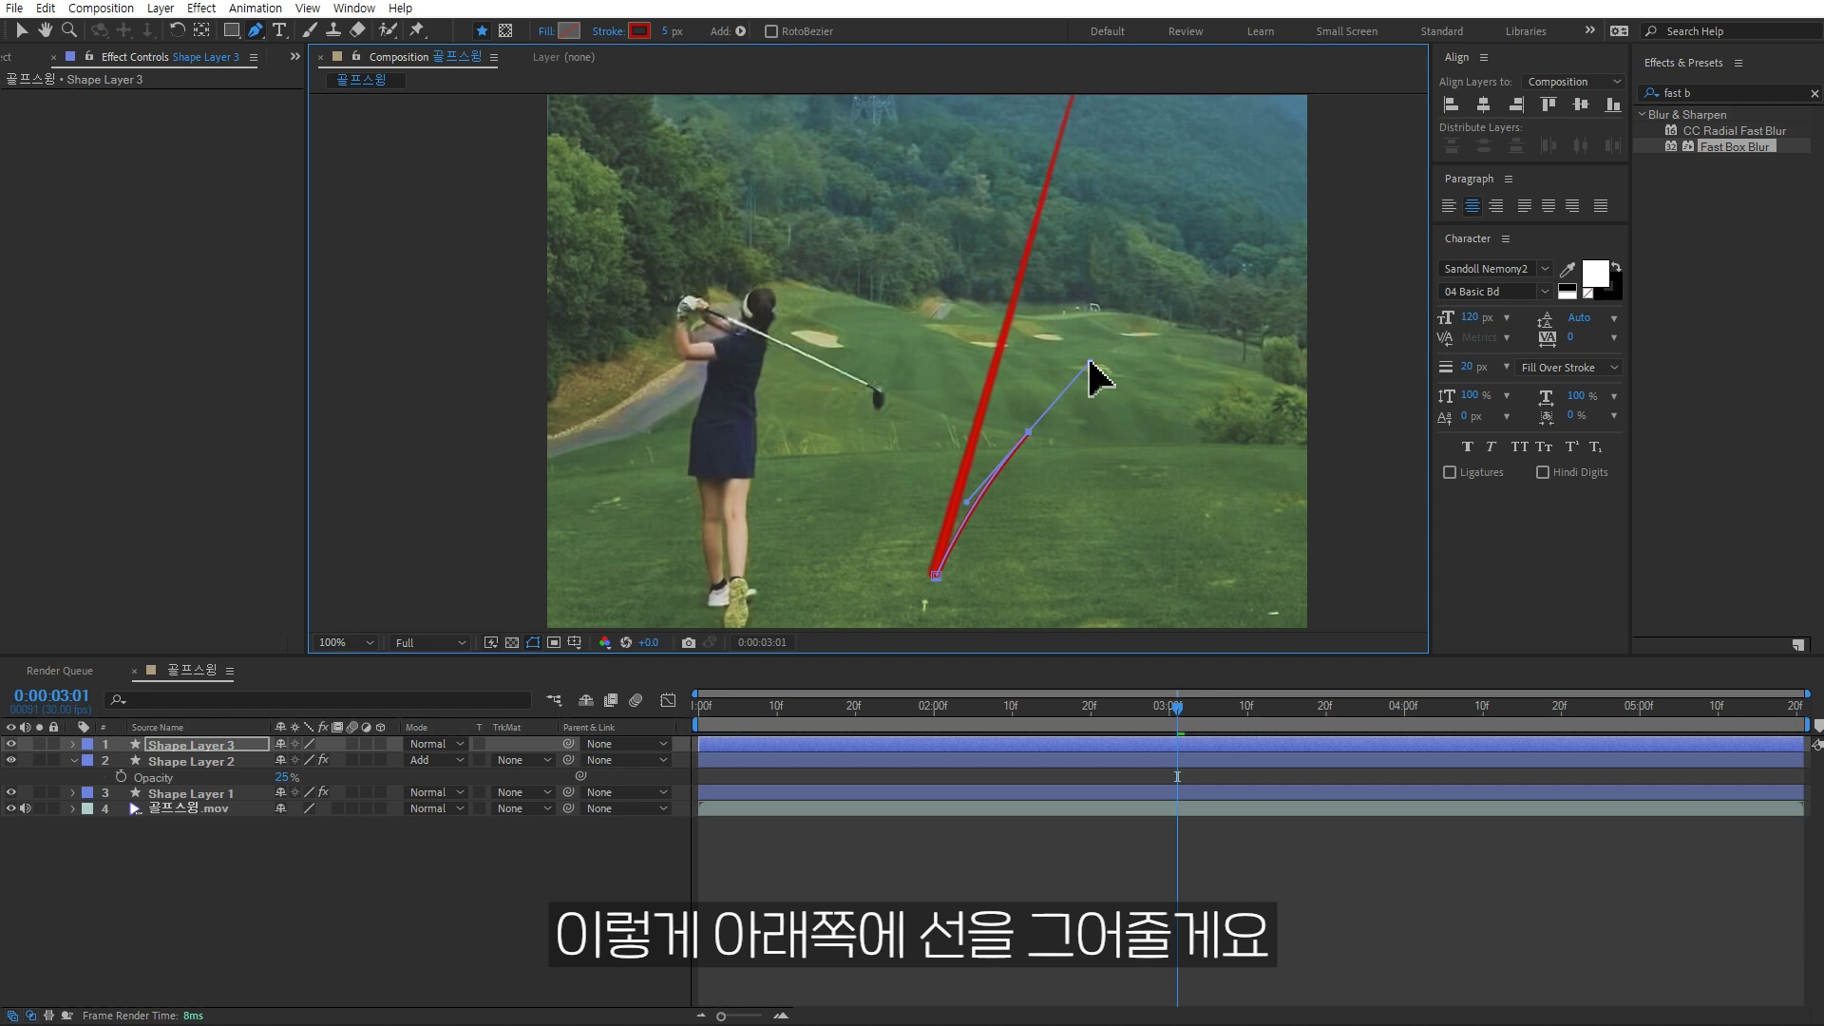
- Make the shadow stroke black at 13 px and expand Shape Layer 3's contents
{"action": "left_click", "coordinate": [640, 30]}
{"action": "left_click", "coordinate": [1187, 584]}
{"action": "key", "text": "Return"}
{"action": "left_click_drag", "start_coordinate": [670, 31], "coordinate": [684, 53]}
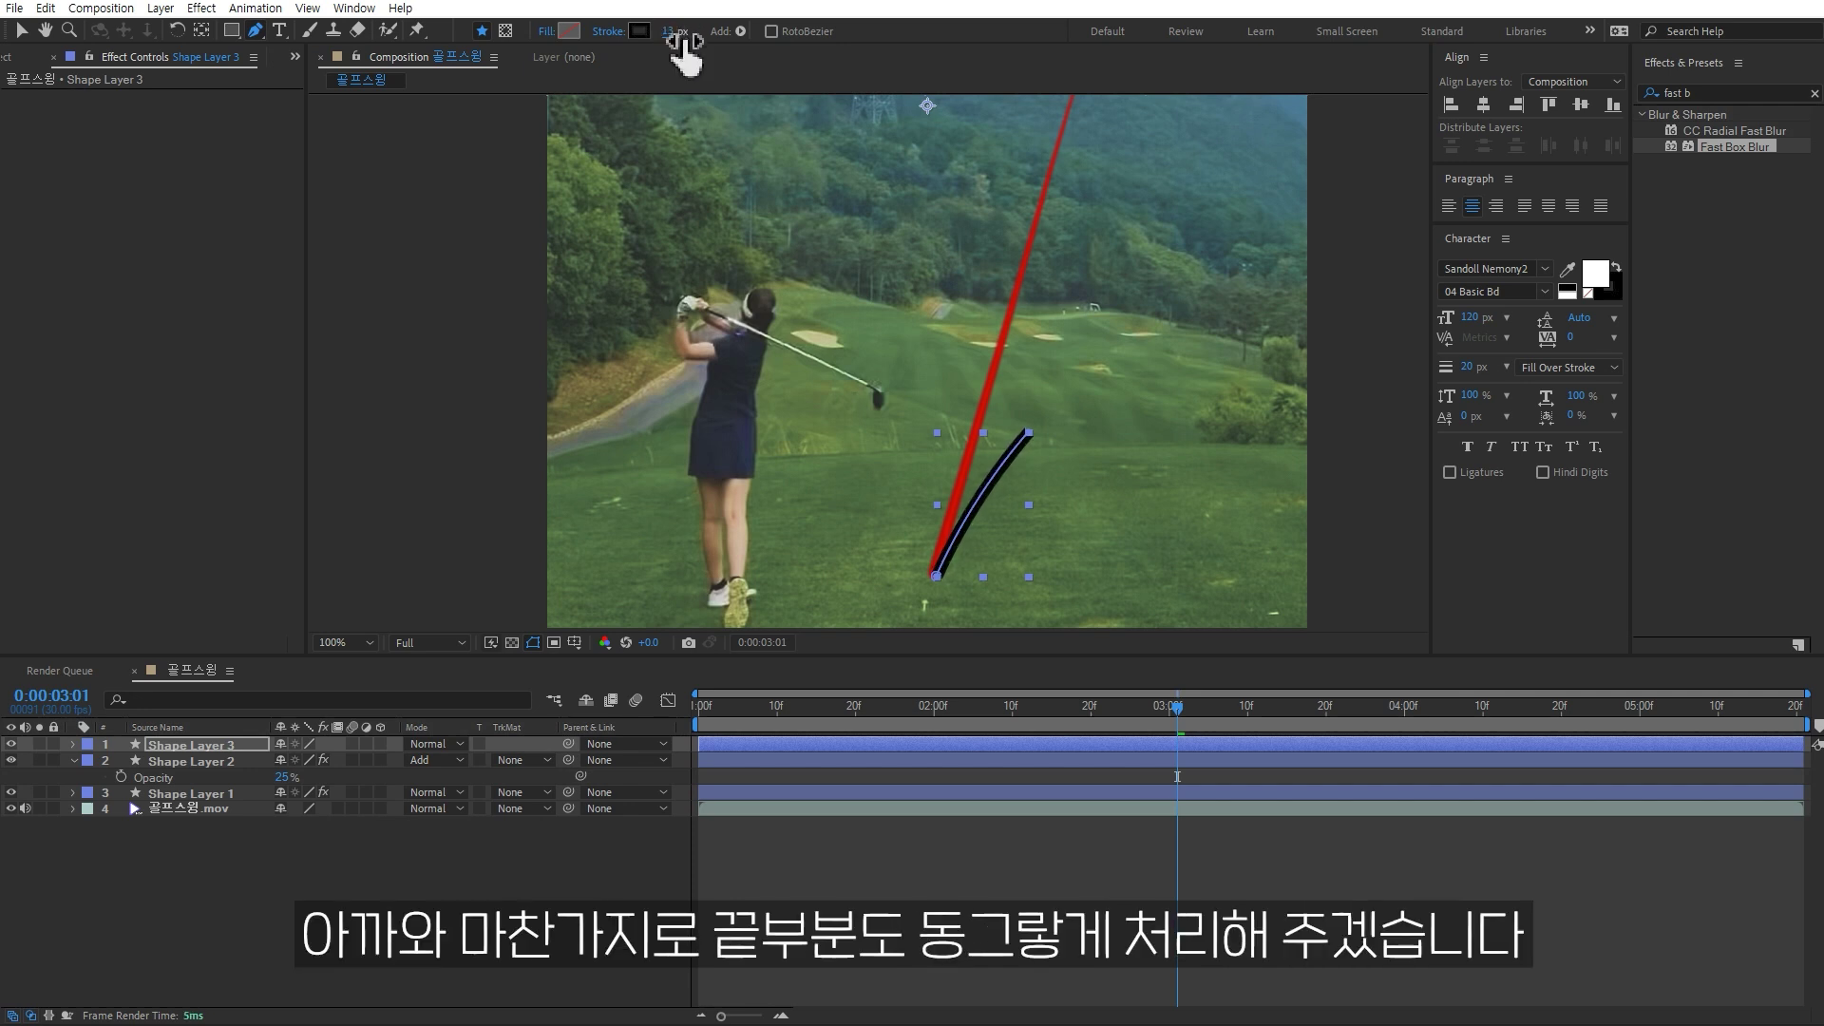
{"action": "left_click", "coordinate": [76, 745]}
{"action": "left_click", "coordinate": [91, 760]}
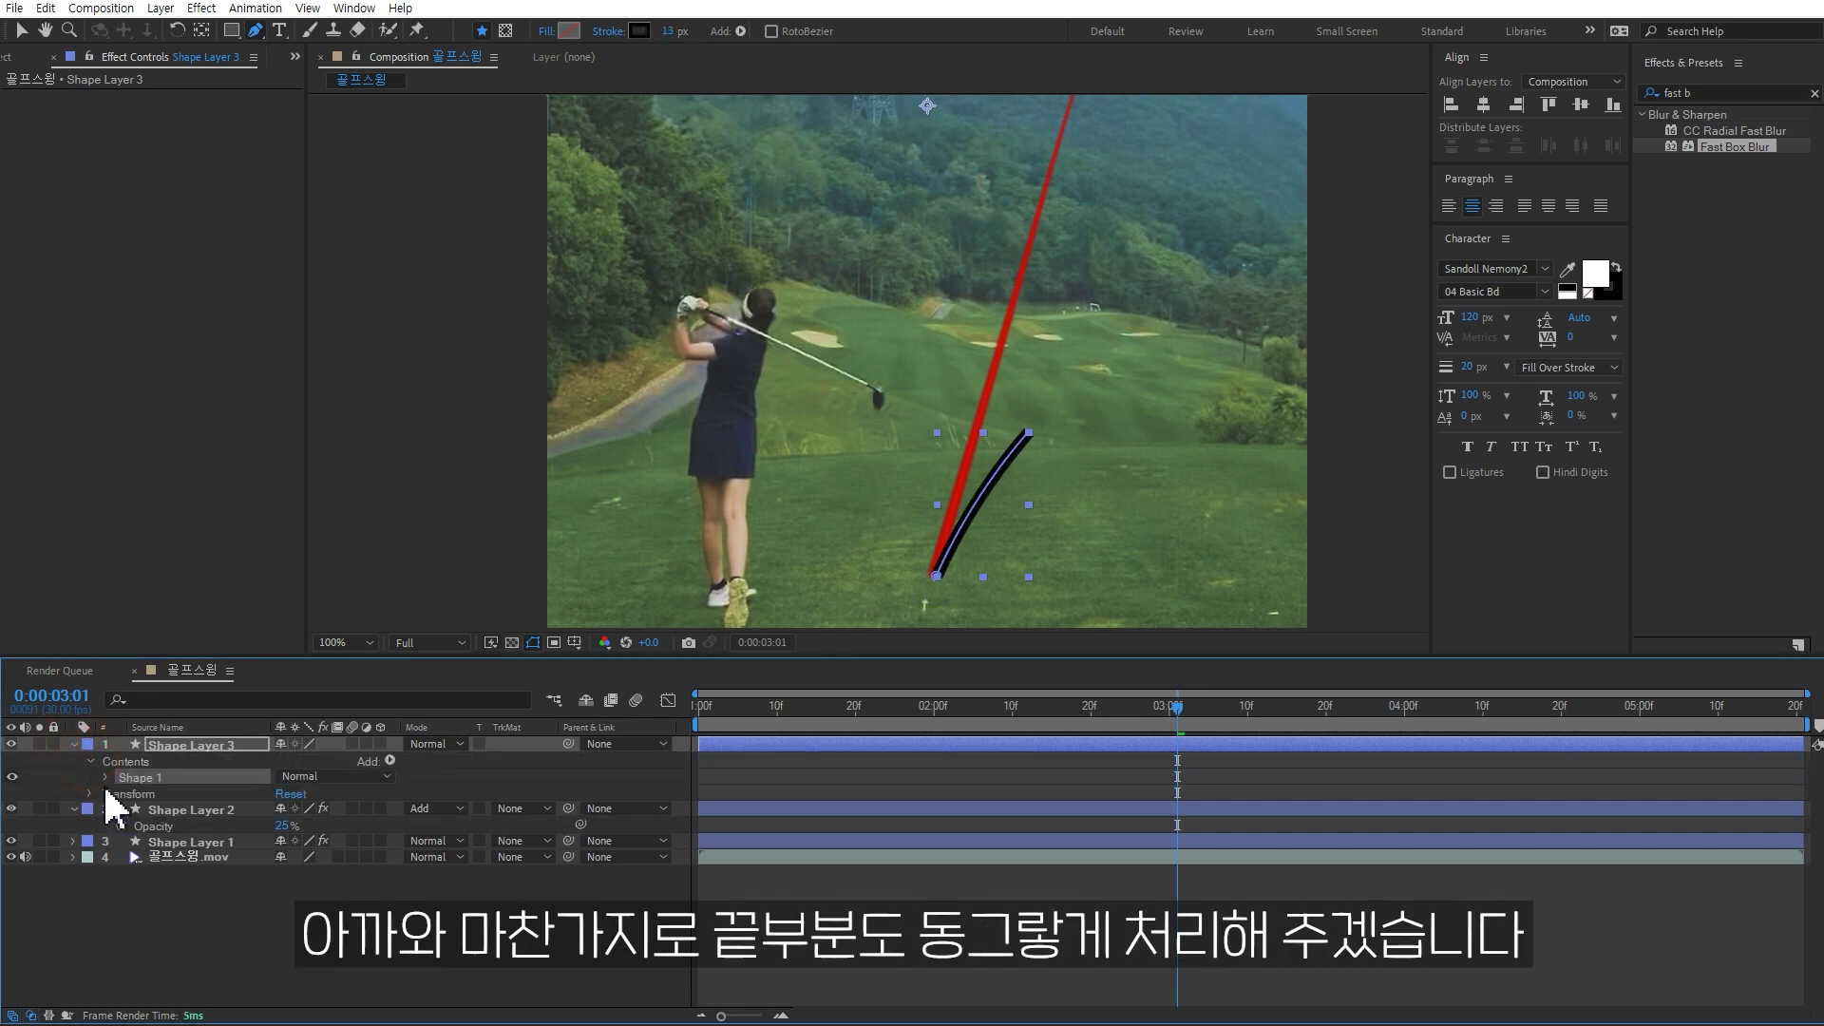
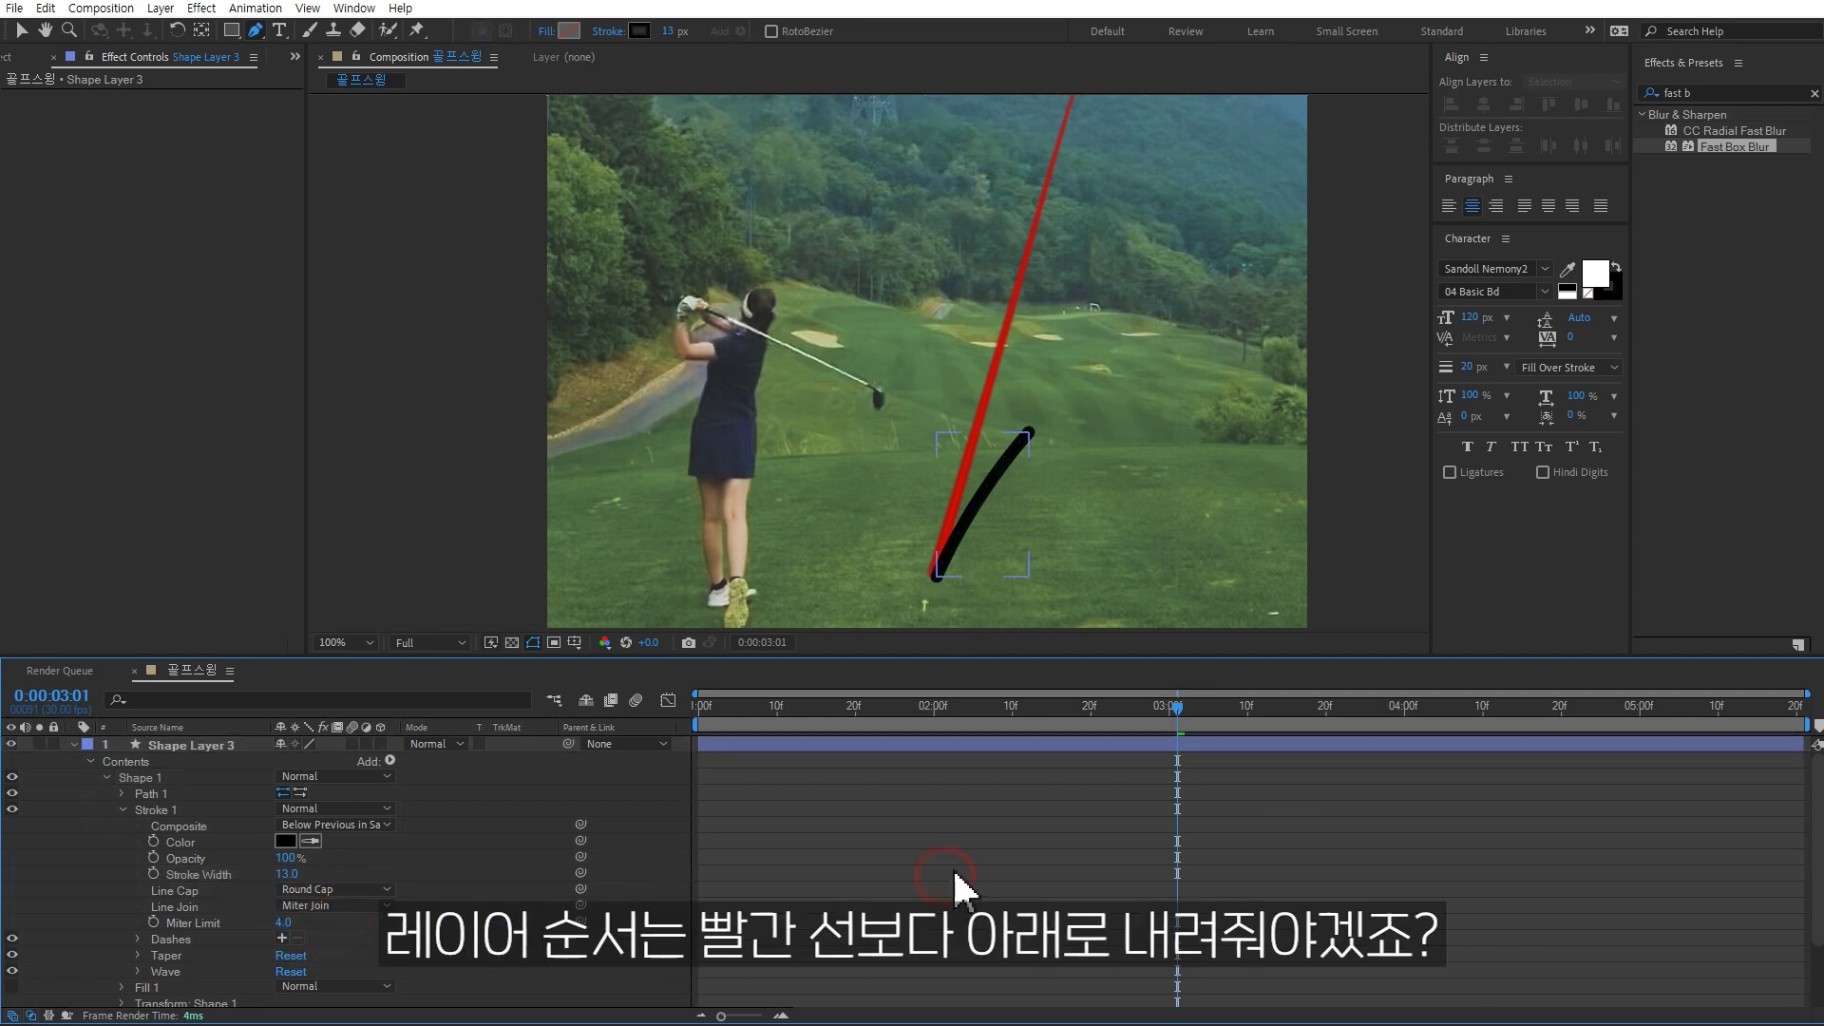
- Move Shape Layer 3 below Shape Layer 1 and apply Fast Box Blur with Blur Radius 2
{"action": "left_click", "coordinate": [76, 744]}
{"action": "left_click_drag", "start_coordinate": [190, 745], "coordinate": [195, 802]}
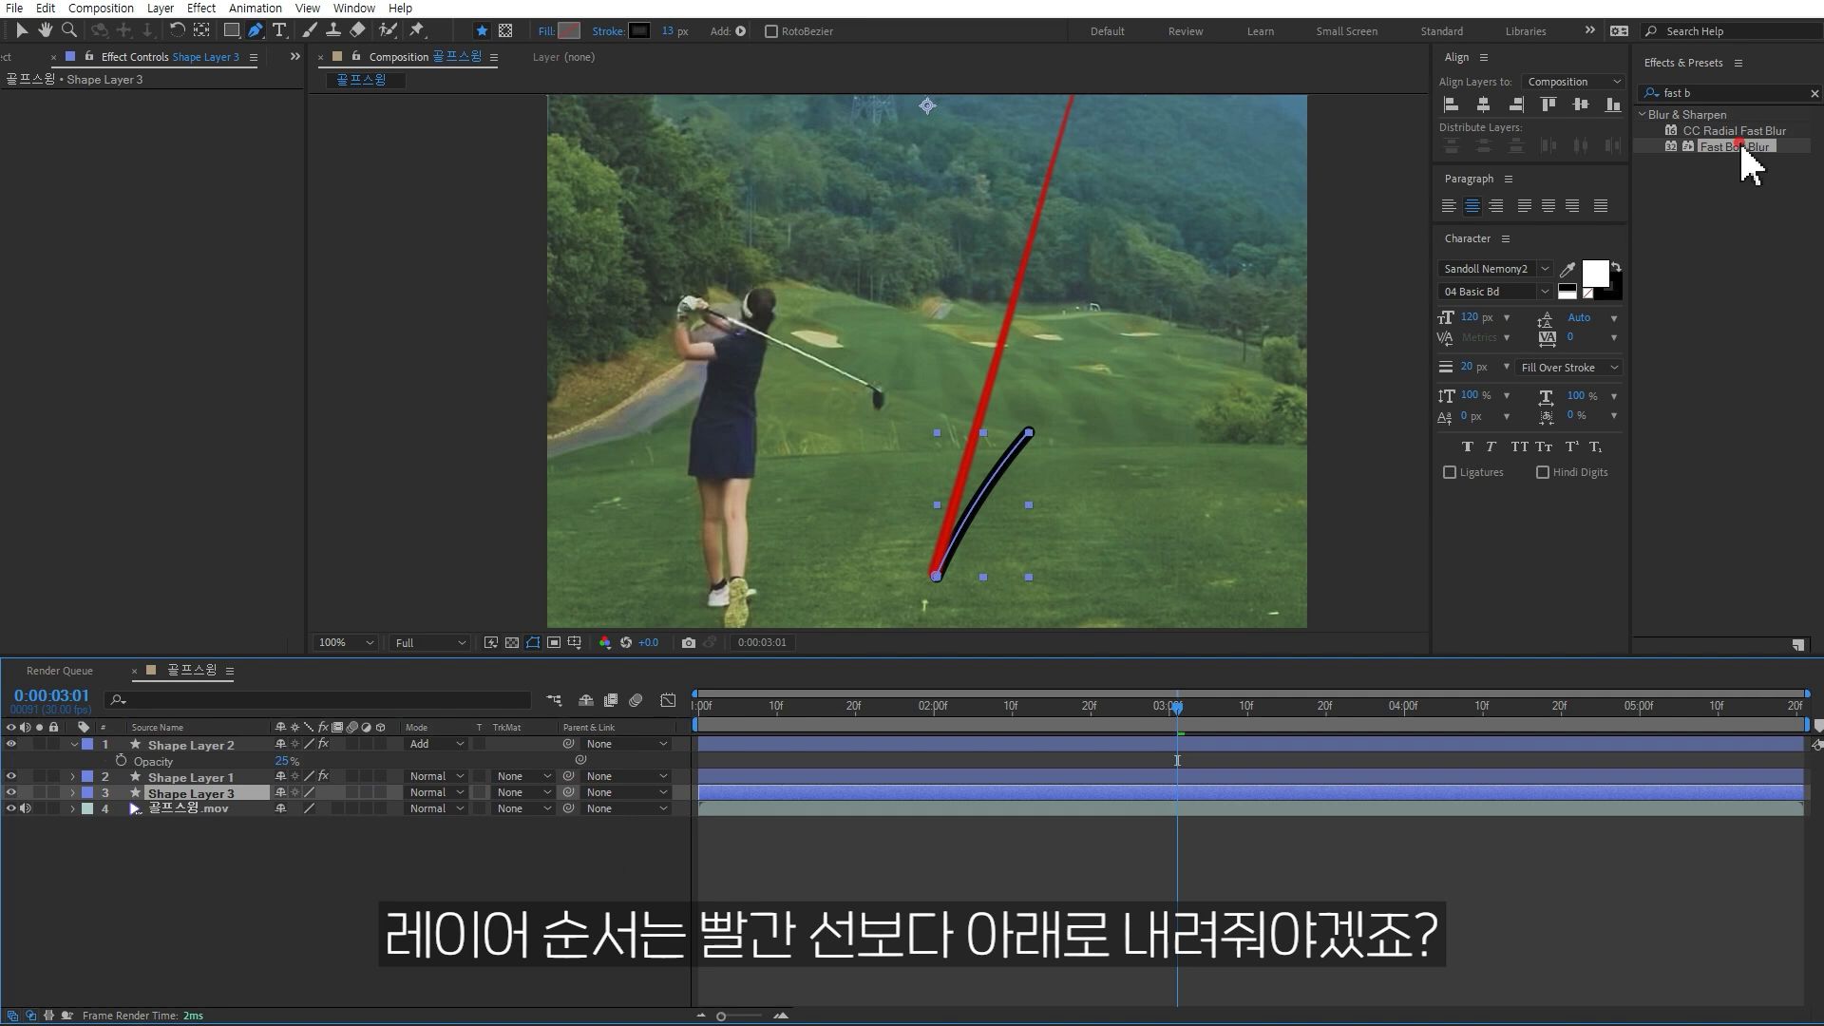
{"action": "left_click_drag", "start_coordinate": [1746, 152], "coordinate": [285, 798]}
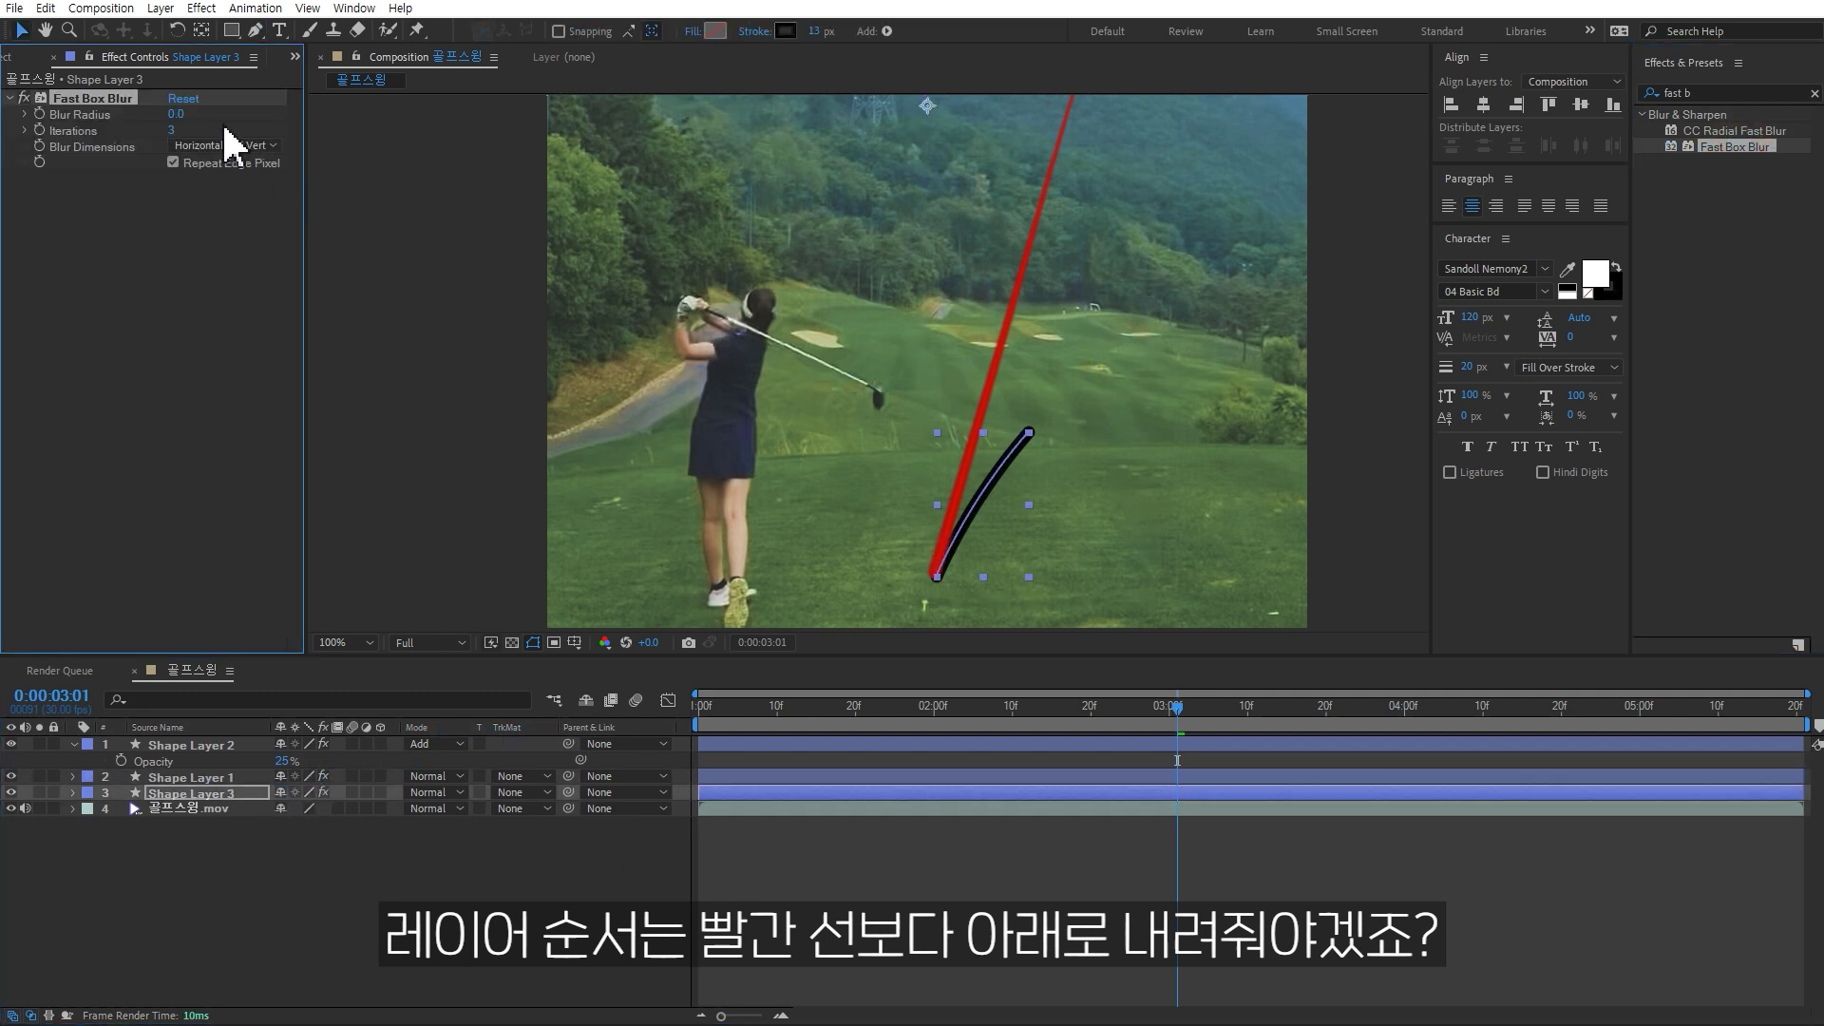
{"action": "type", "text": "2"}
{"action": "left_click", "coordinate": [166, 294]}
{"action": "left_click", "coordinate": [369, 532]}
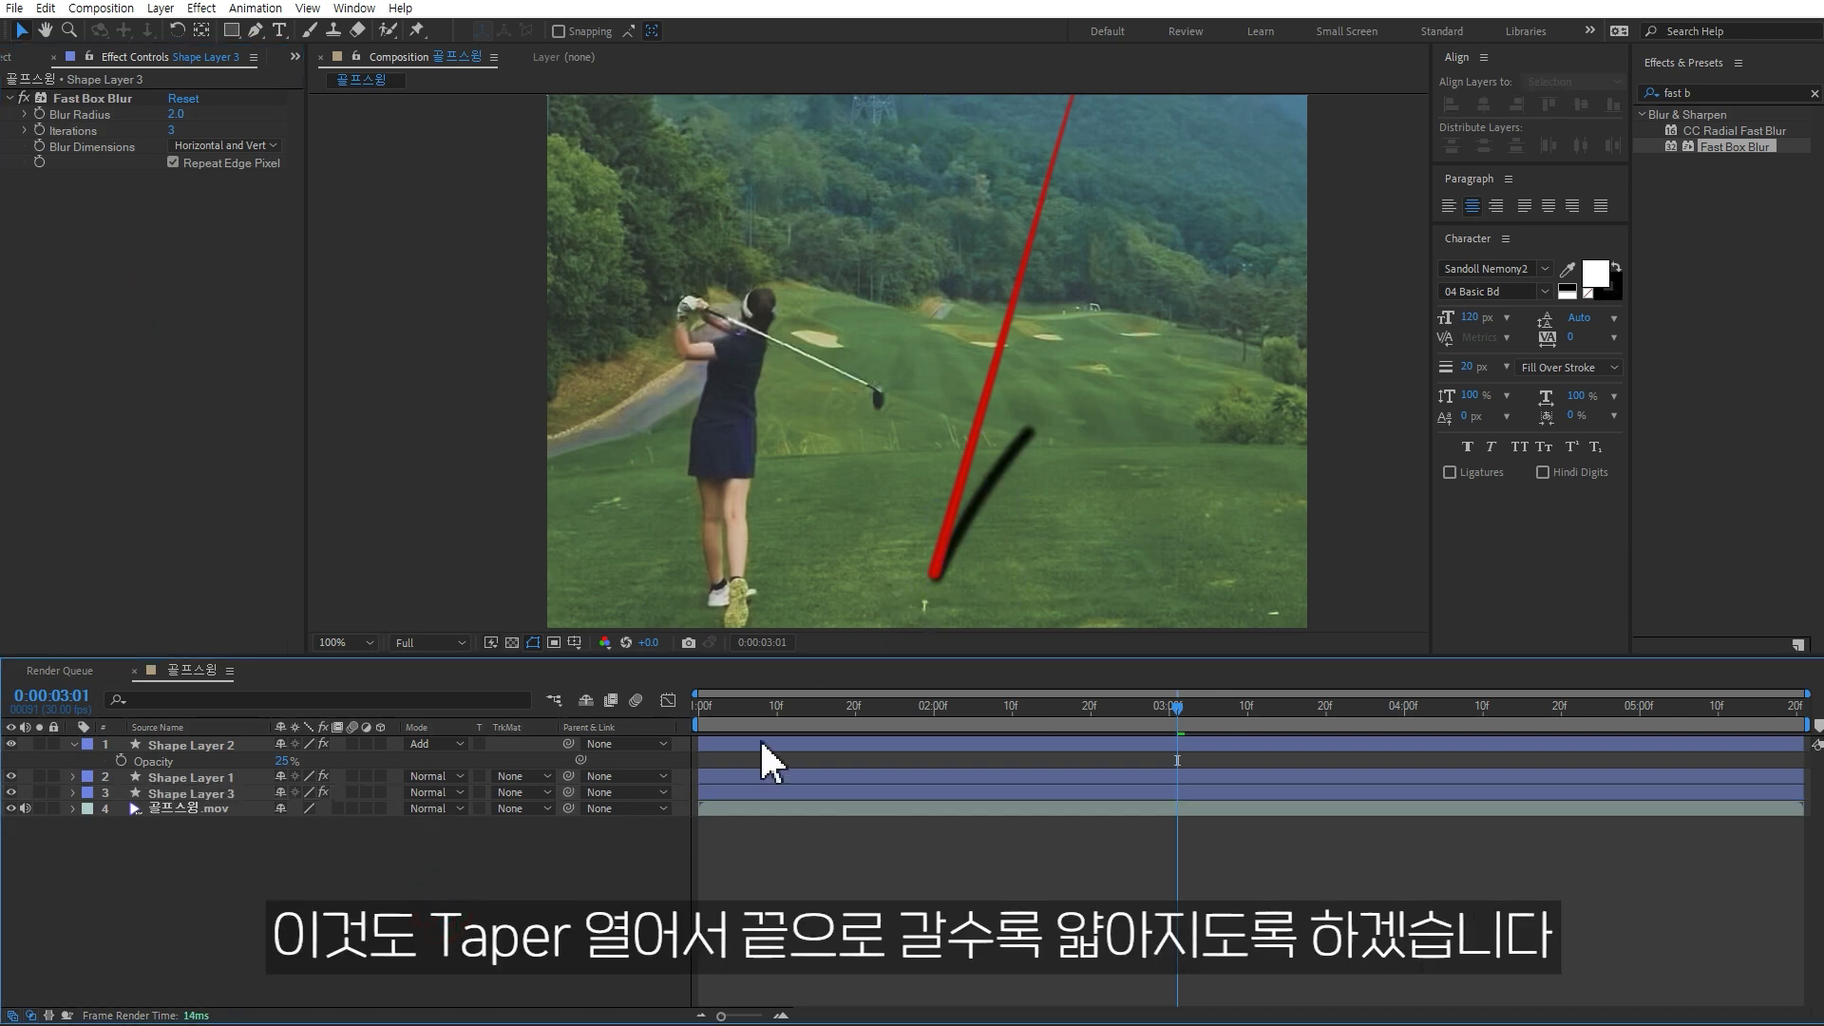
- Taper the shadow stroke with End Length 100% and End Width 11%
{"action": "left_click", "coordinate": [190, 793]}
{"action": "key", "text": "period"}
{"action": "key", "text": "g"}
{"action": "left_click", "coordinate": [72, 792]}
{"action": "scroll", "coordinate": [366, 908], "scroll_direction": "down", "scroll_amount": 1}
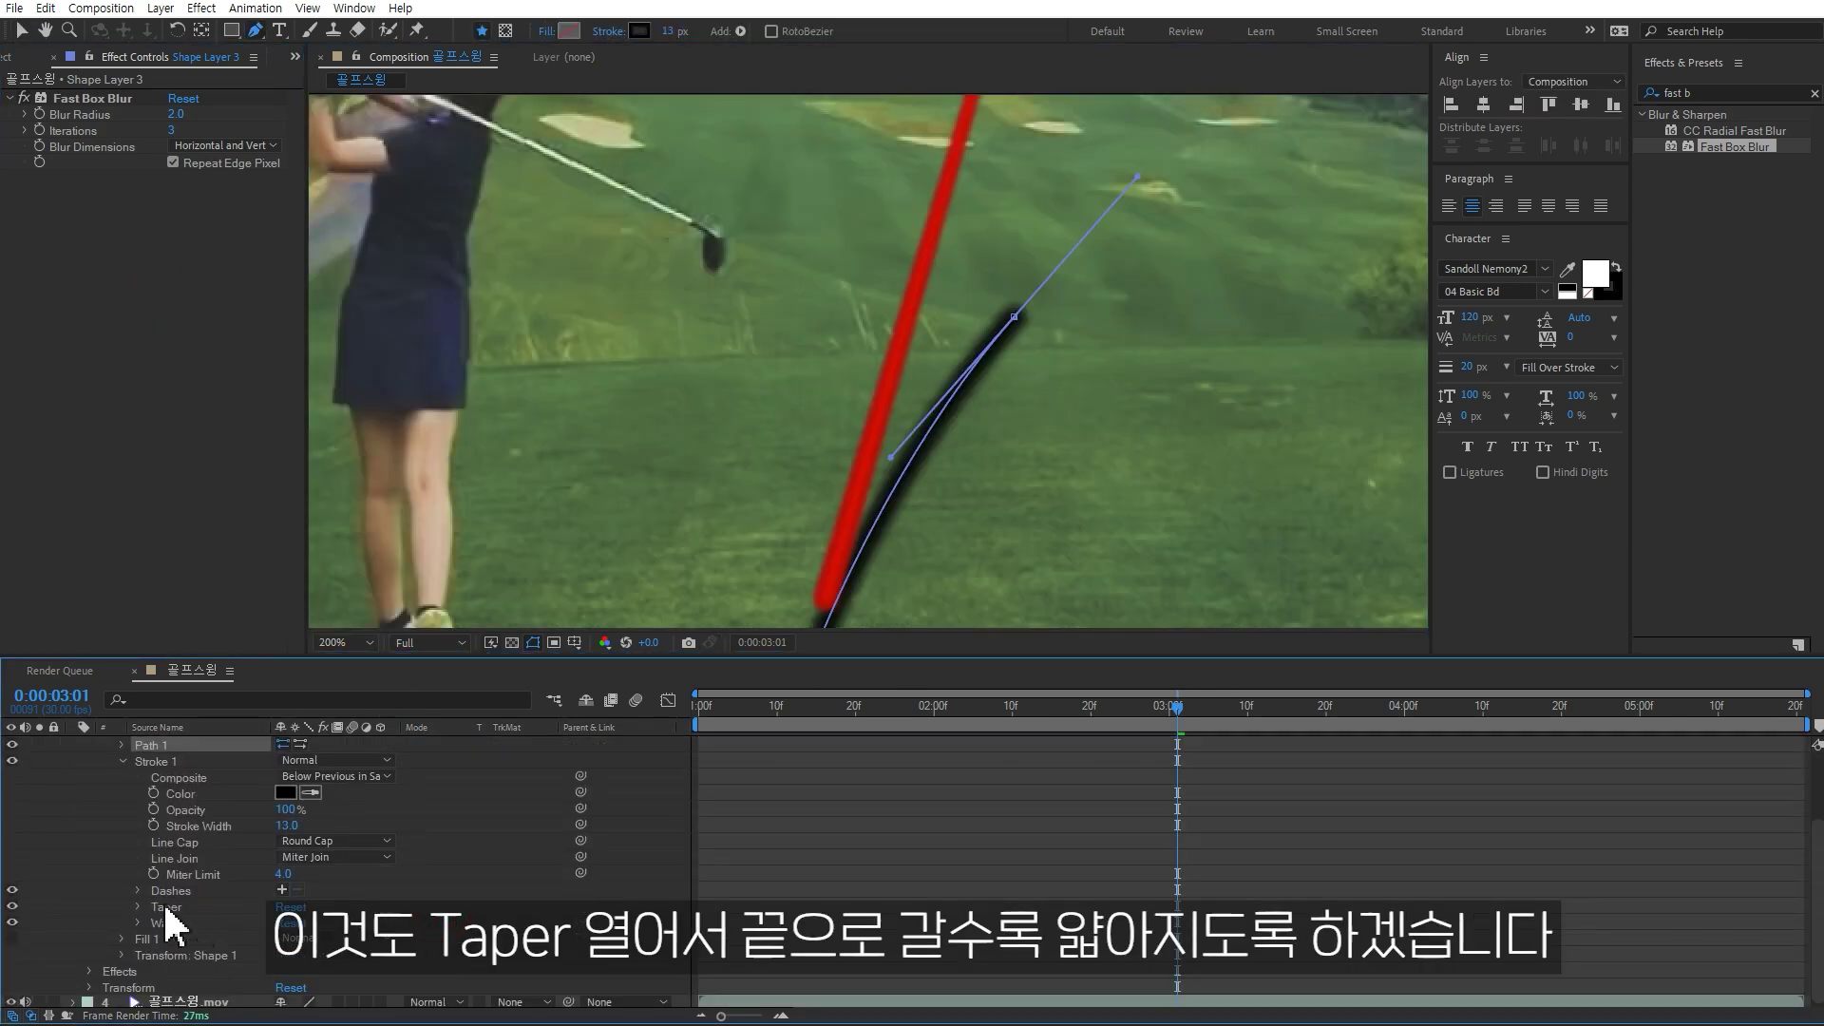
{"action": "left_click", "coordinate": [139, 908]}
{"action": "scroll", "coordinate": [285, 855], "scroll_direction": "down", "scroll_amount": 2}
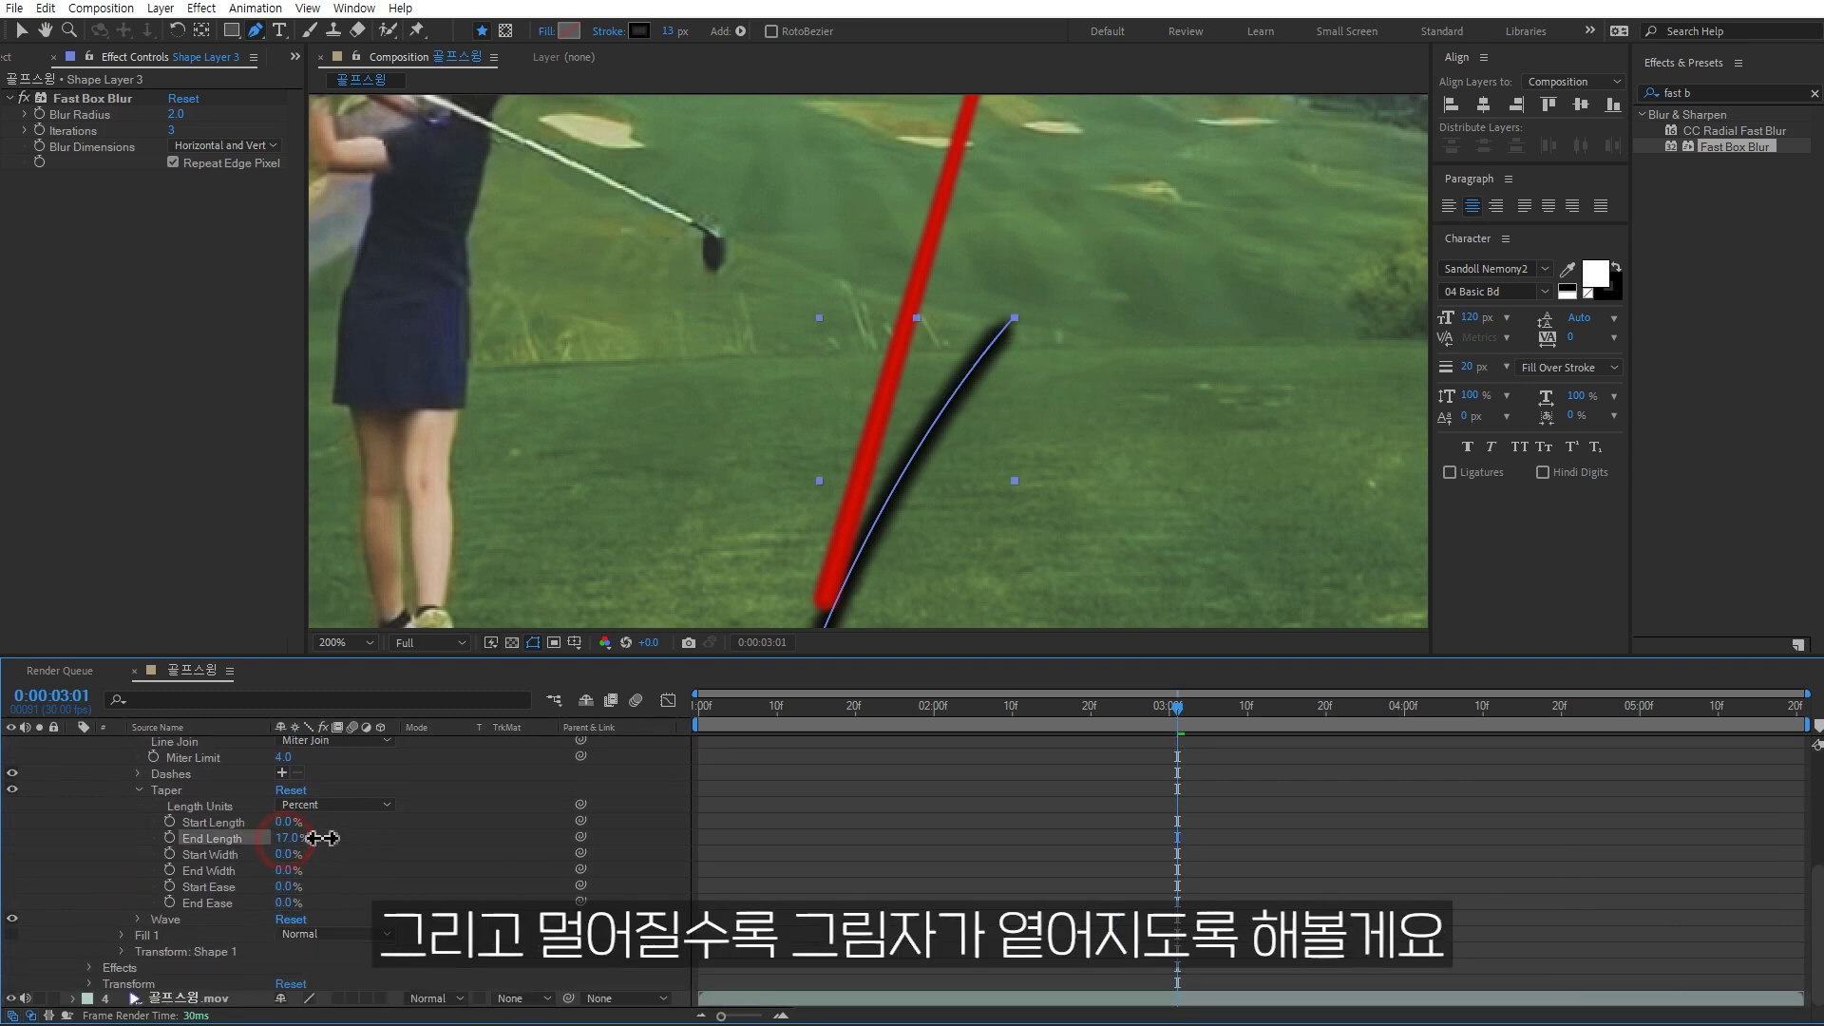
{"action": "left_click_drag", "start_coordinate": [287, 838], "coordinate": [482, 836]}
{"action": "left_click", "coordinate": [809, 850]}
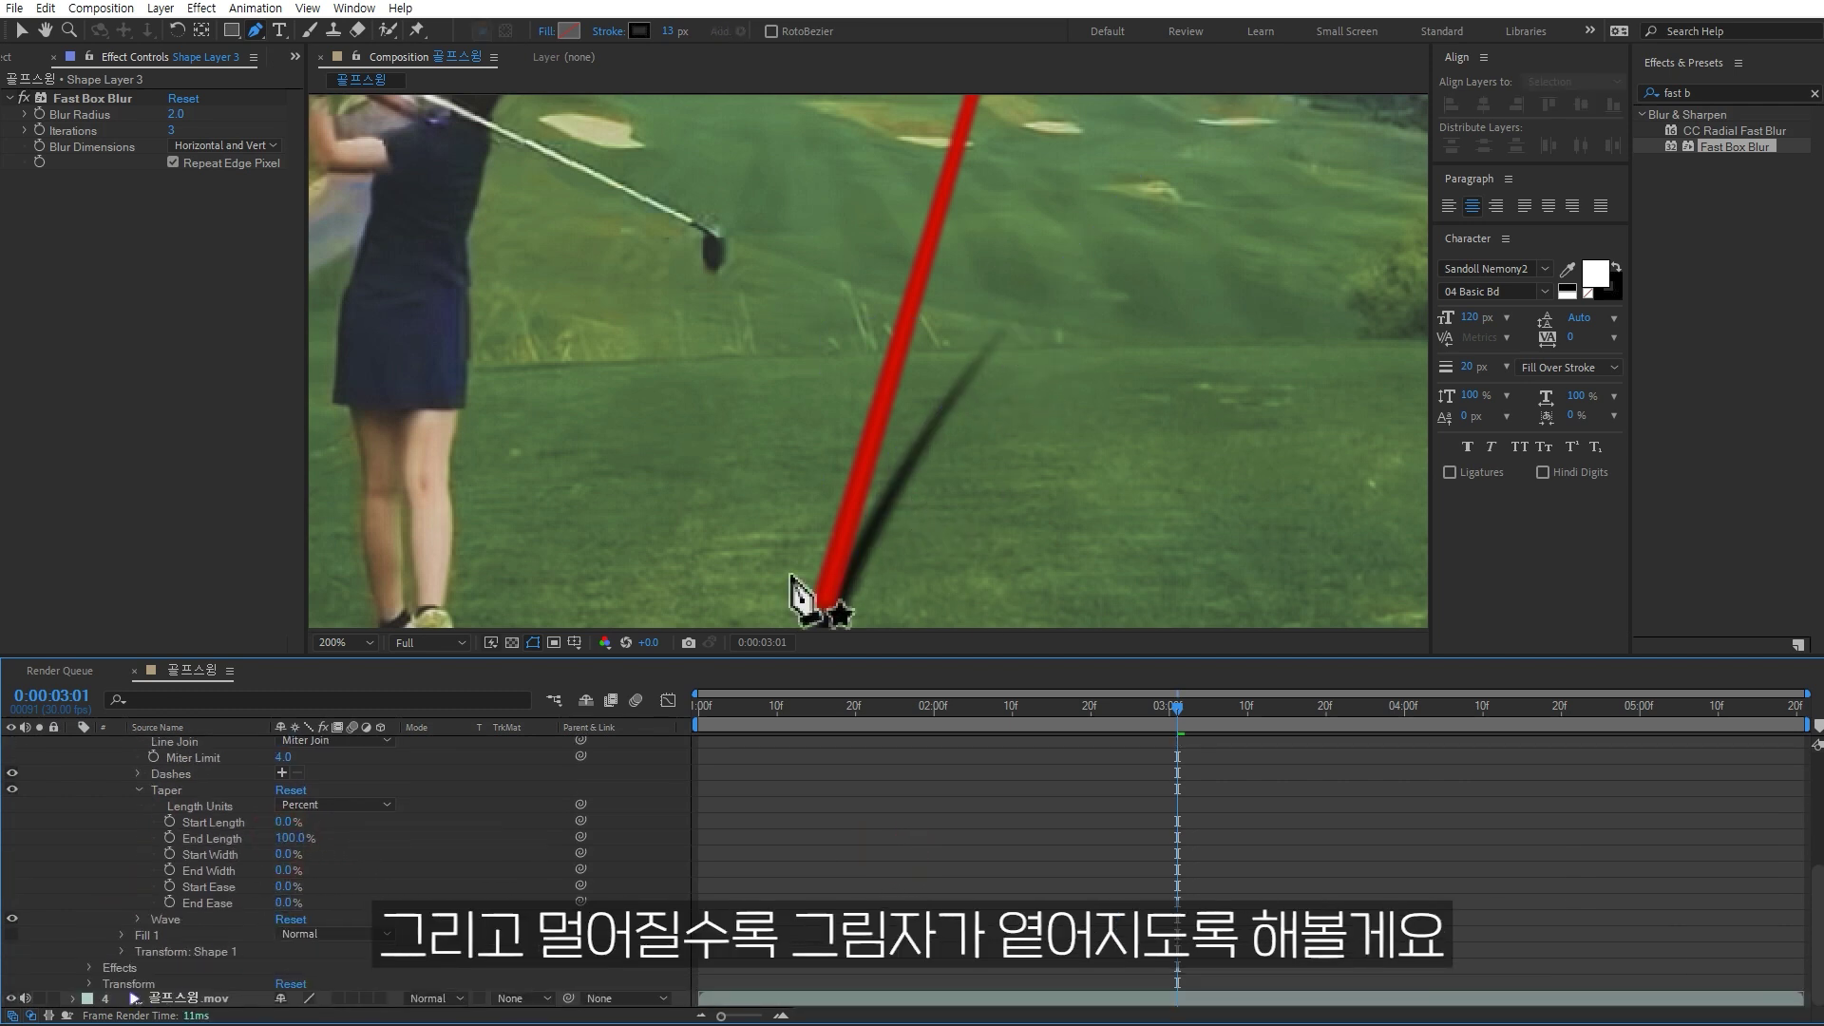
{"action": "left_click_drag", "start_coordinate": [287, 874], "coordinate": [294, 874]}
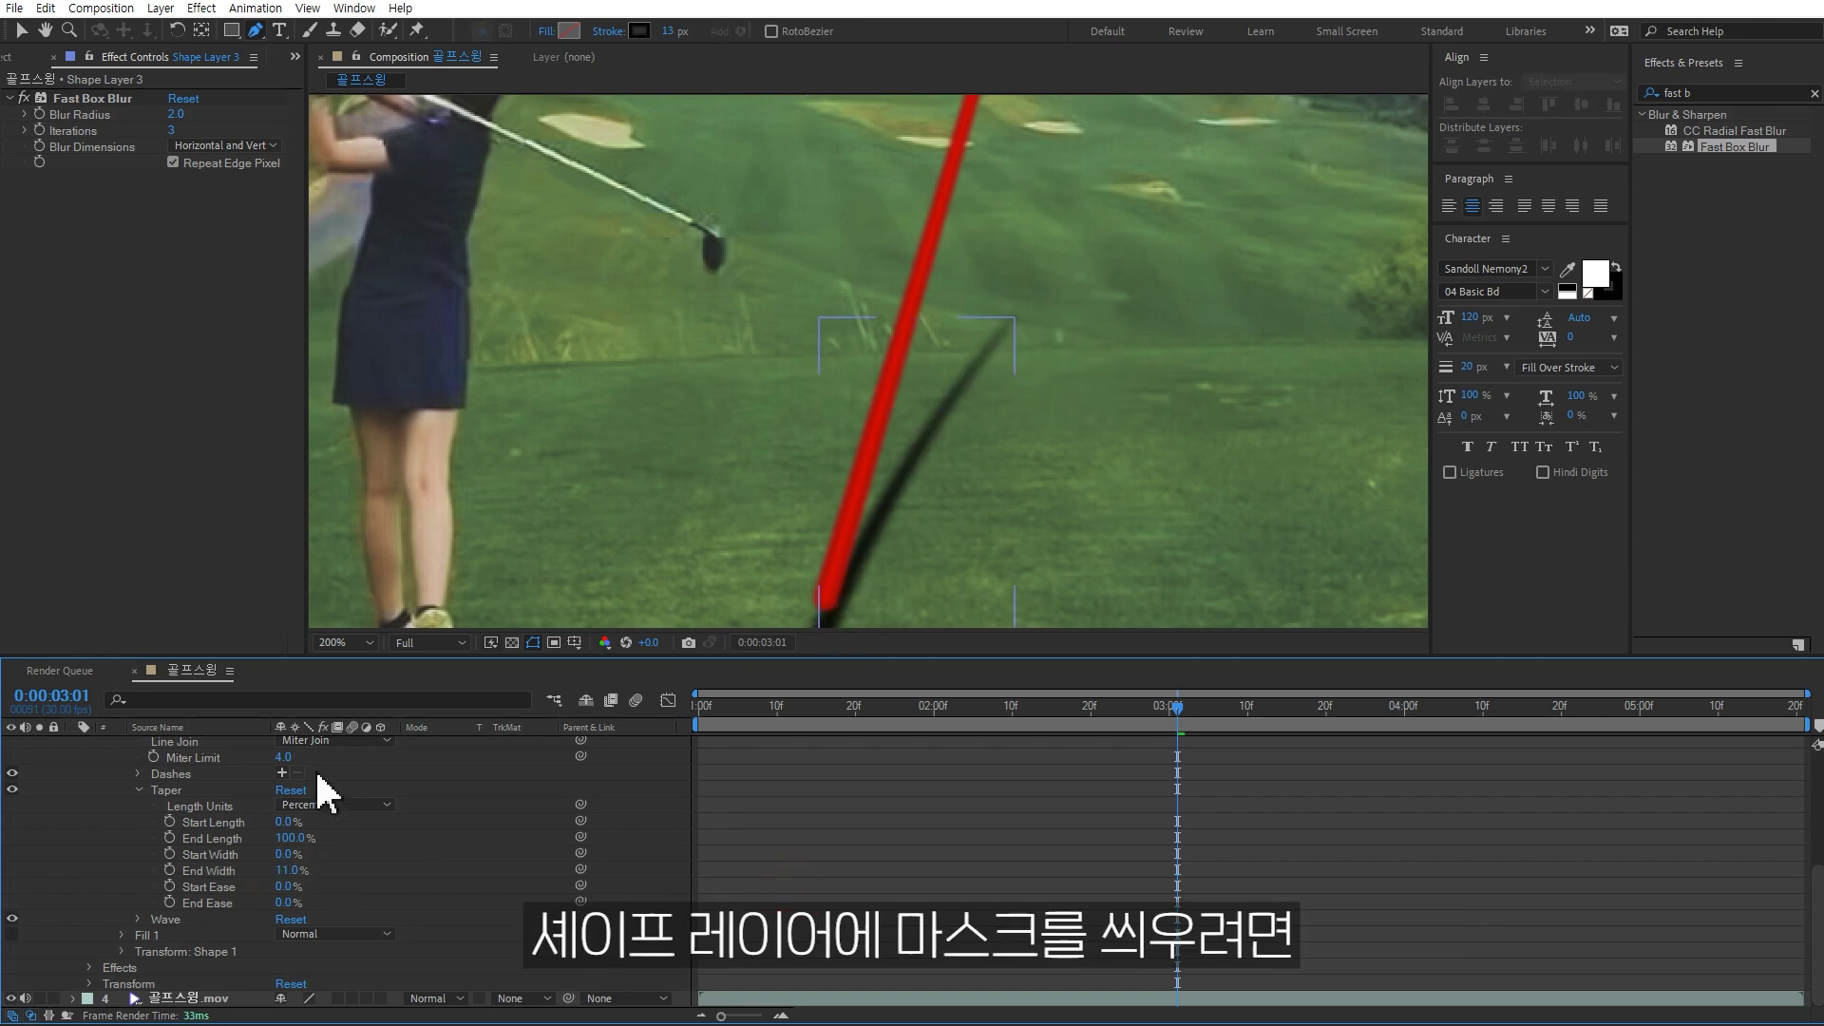
{"action": "scroll", "coordinate": [318, 773], "scroll_direction": "up", "scroll_amount": 5}
{"action": "left_click", "coordinate": [217, 795]}
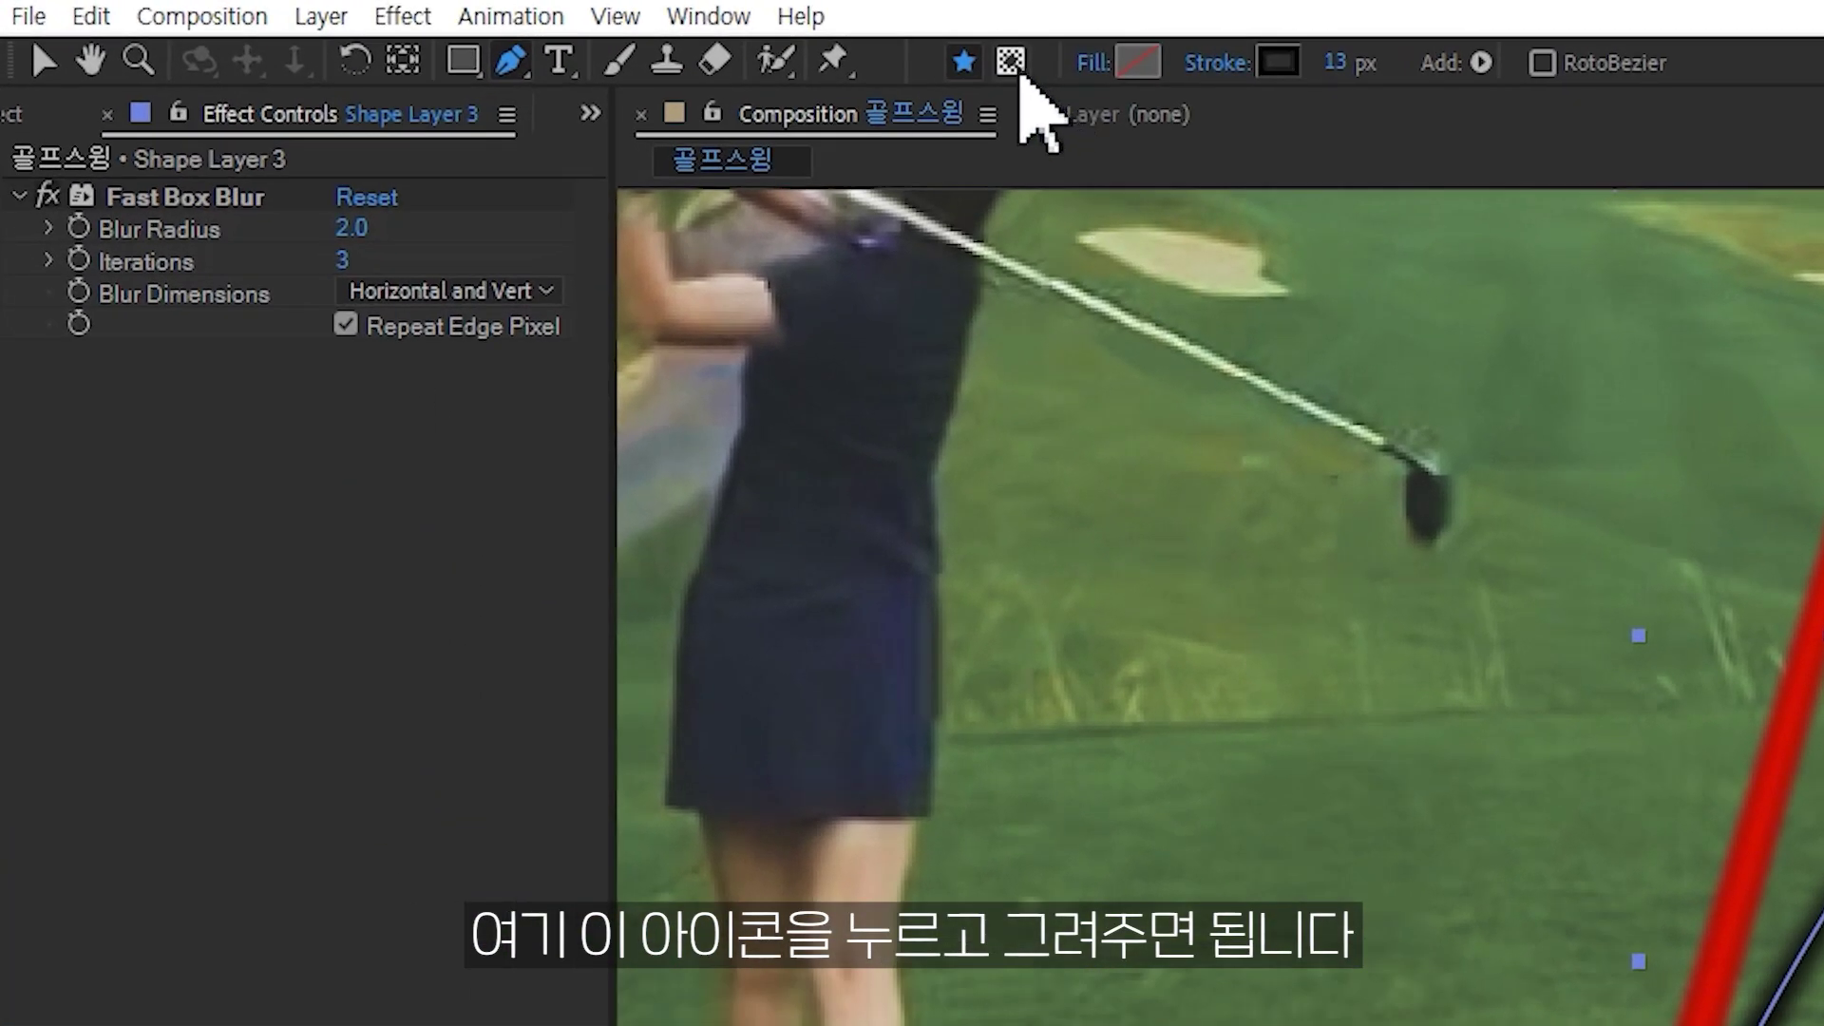
- Draw a rectangular mask over the upper shadow area of Shape Layer 3
{"action": "left_click", "coordinate": [1013, 64]}
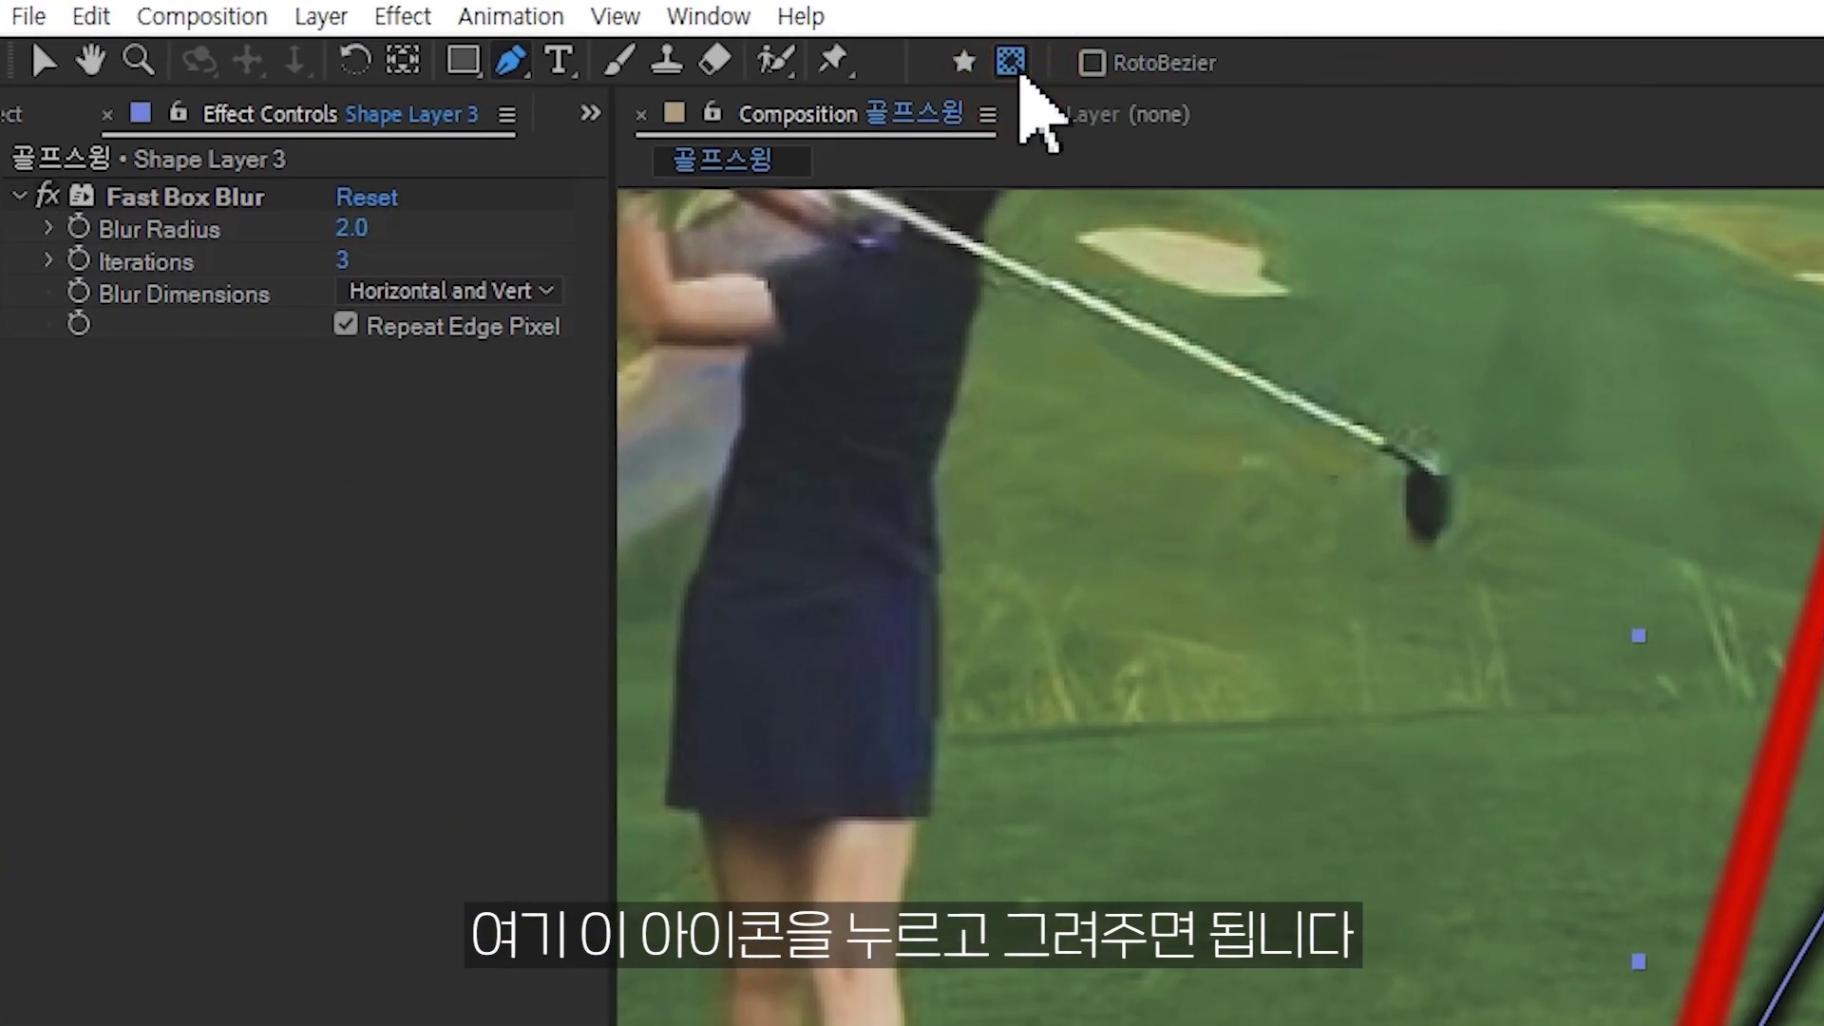
{"action": "left_click", "coordinate": [465, 61]}
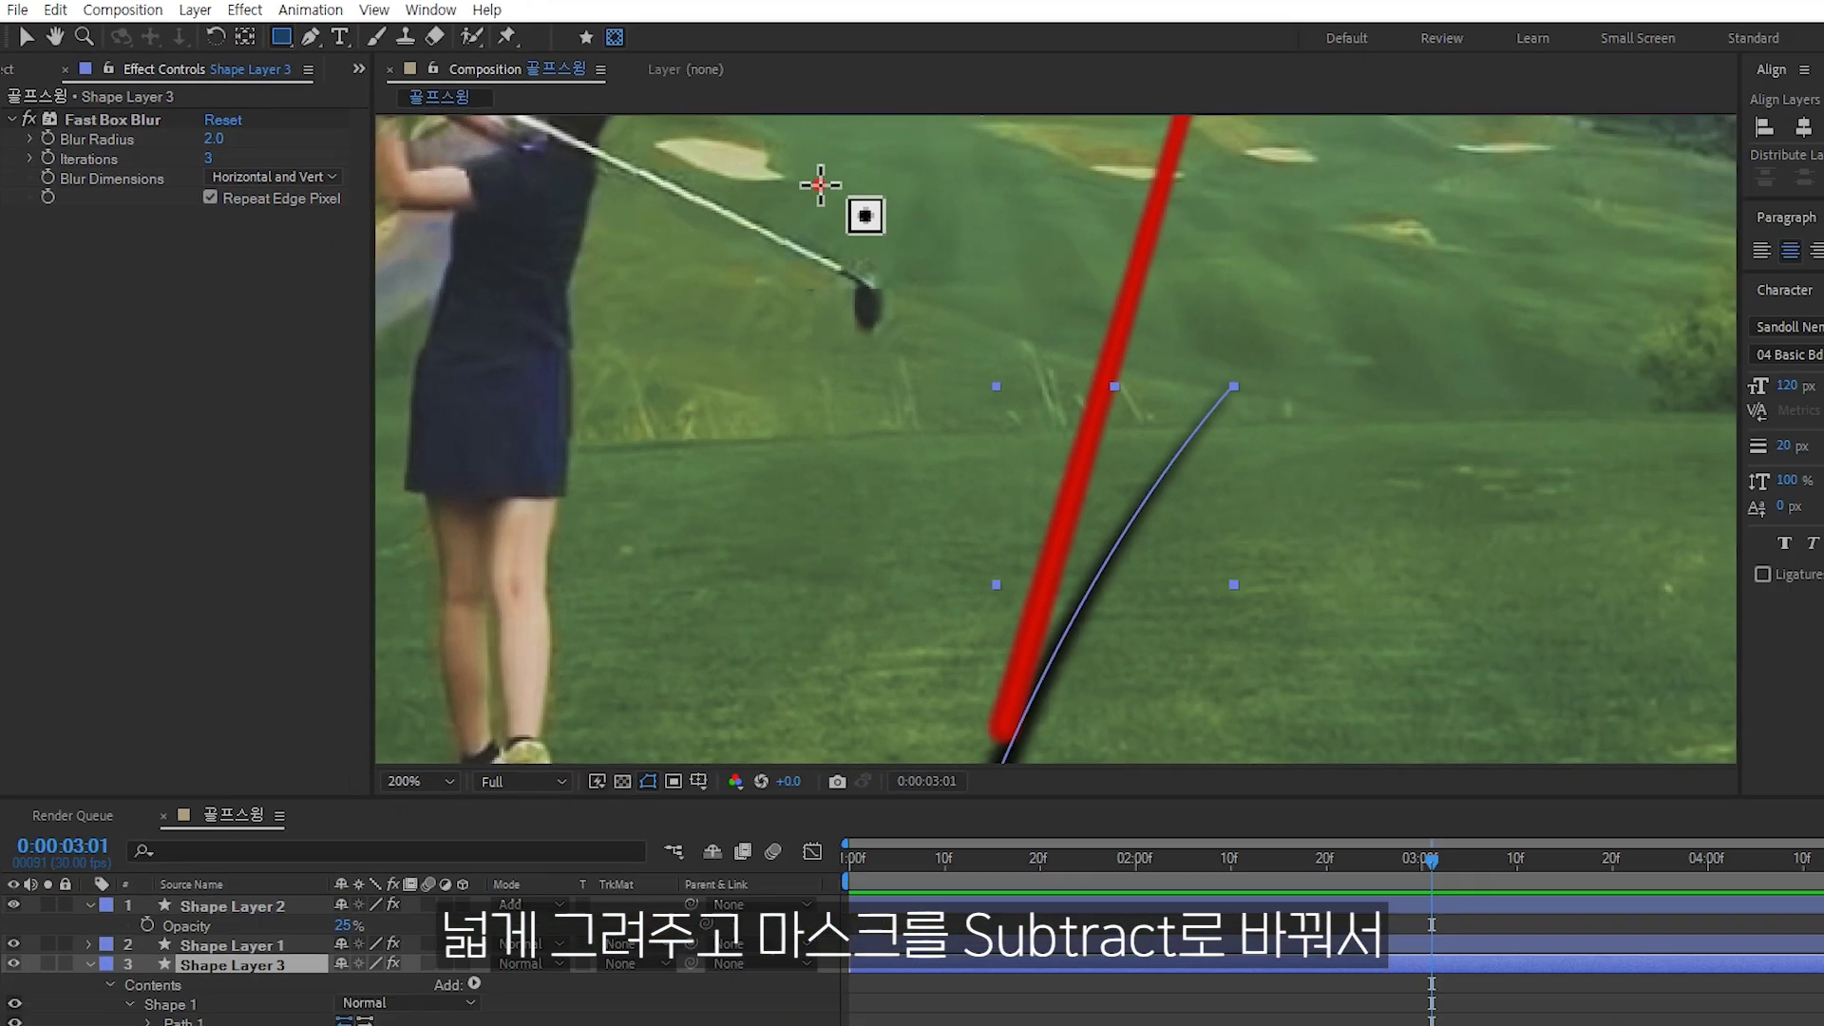
{"action": "left_click_drag", "start_coordinate": [673, 151], "coordinate": [1285, 430]}
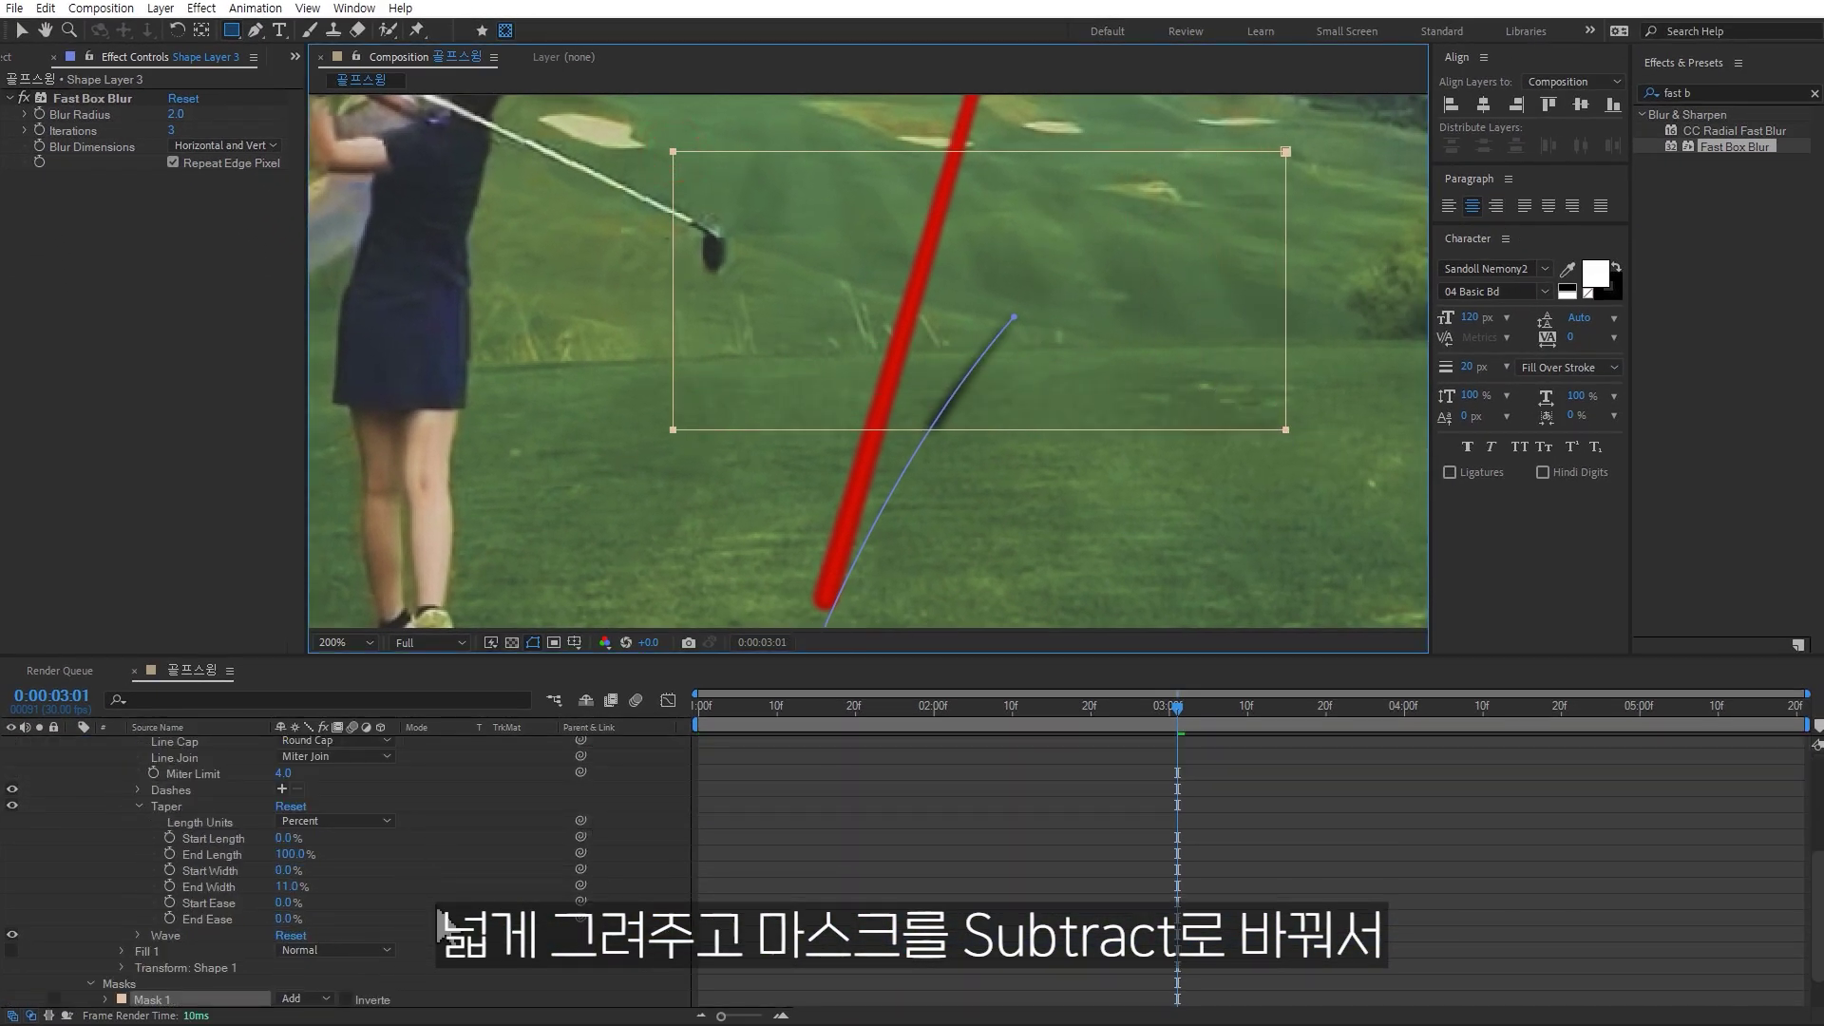
- Set Mask 1 to Subtract and raise its Mask Feather to 131 pixels
{"action": "scroll", "coordinate": [439, 929], "scroll_direction": "down", "scroll_amount": 1}
{"action": "left_click", "coordinate": [311, 951]}
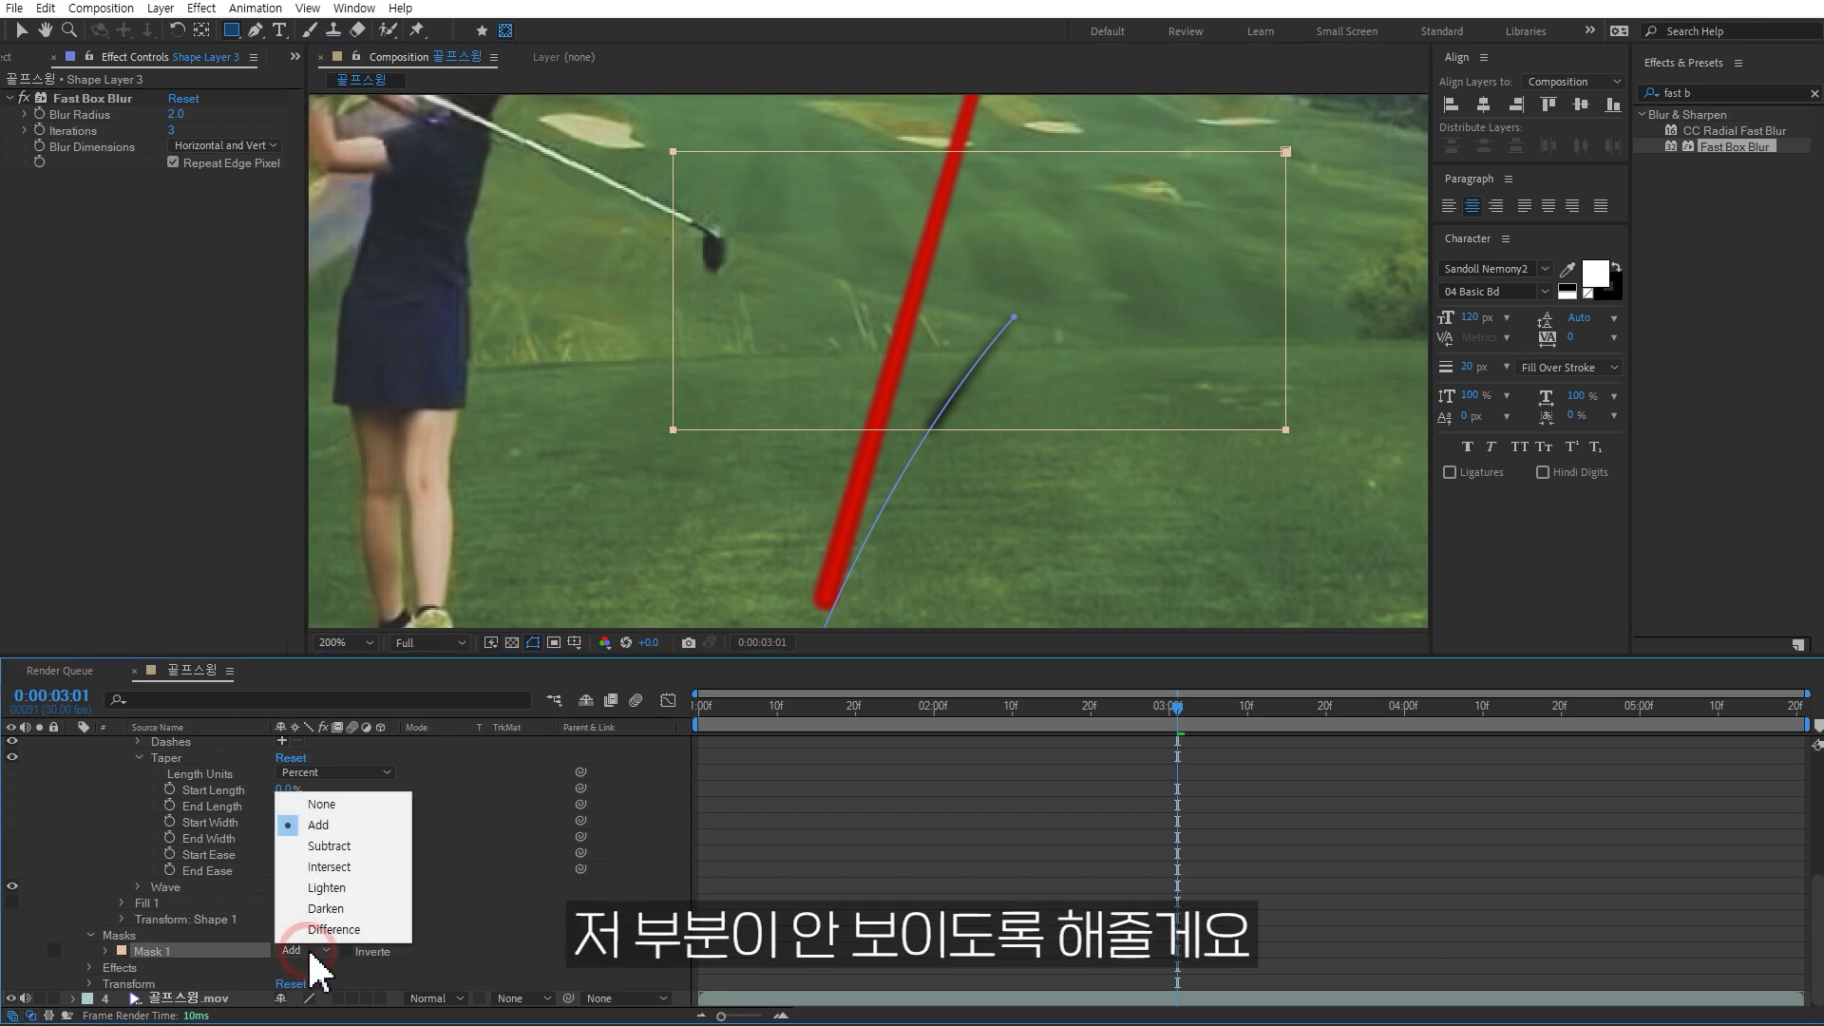
{"action": "left_click", "coordinate": [340, 857]}
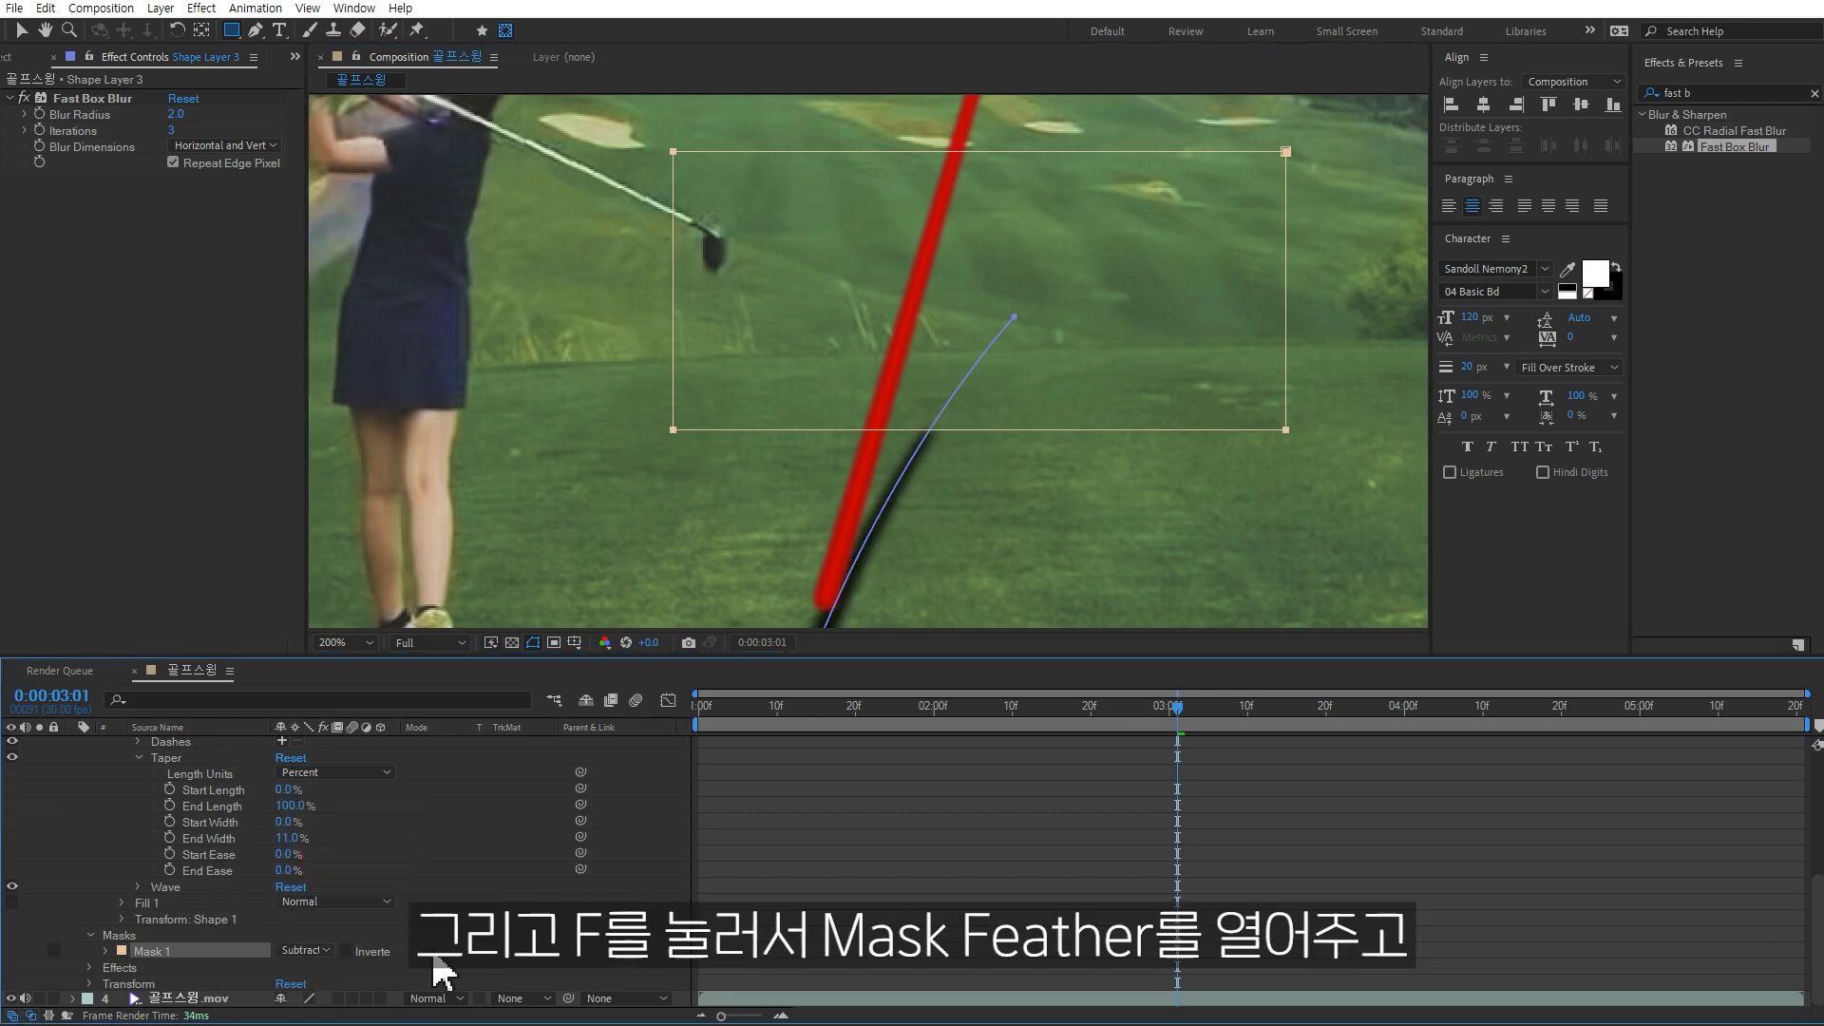
{"action": "key", "text": "f"}
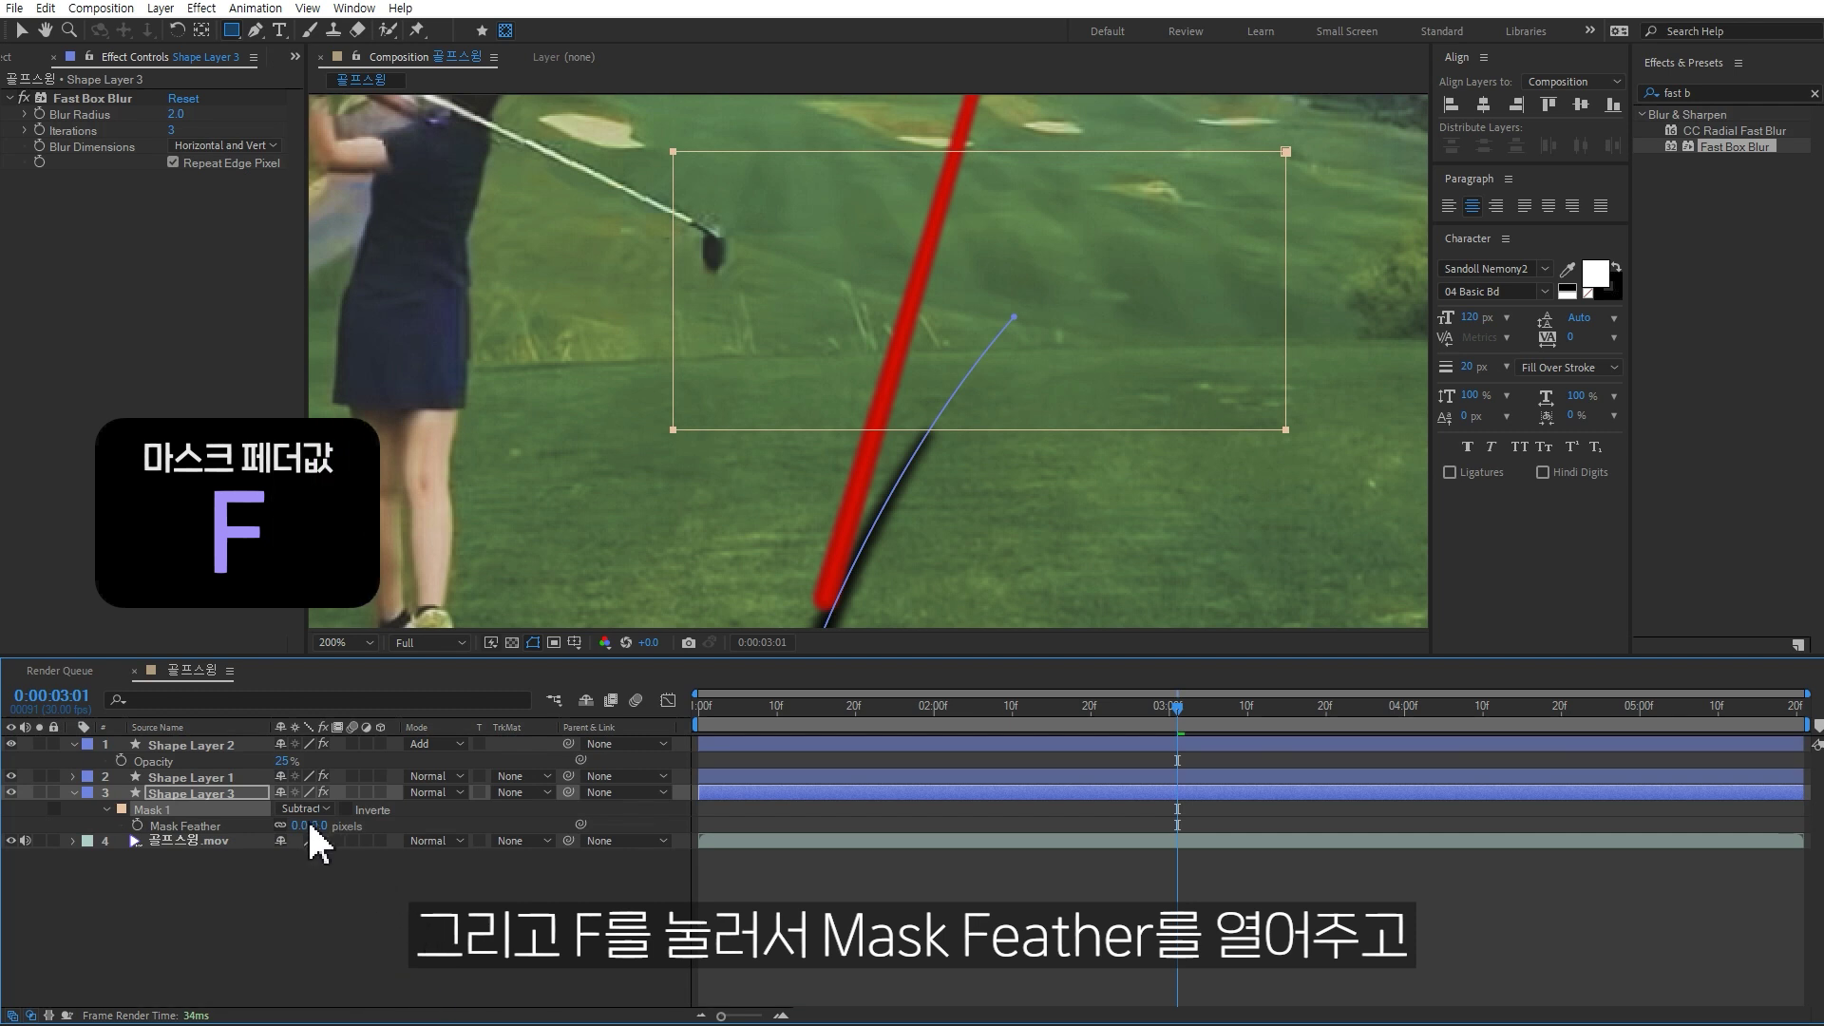
{"action": "left_click_drag", "start_coordinate": [313, 824], "coordinate": [371, 817]}
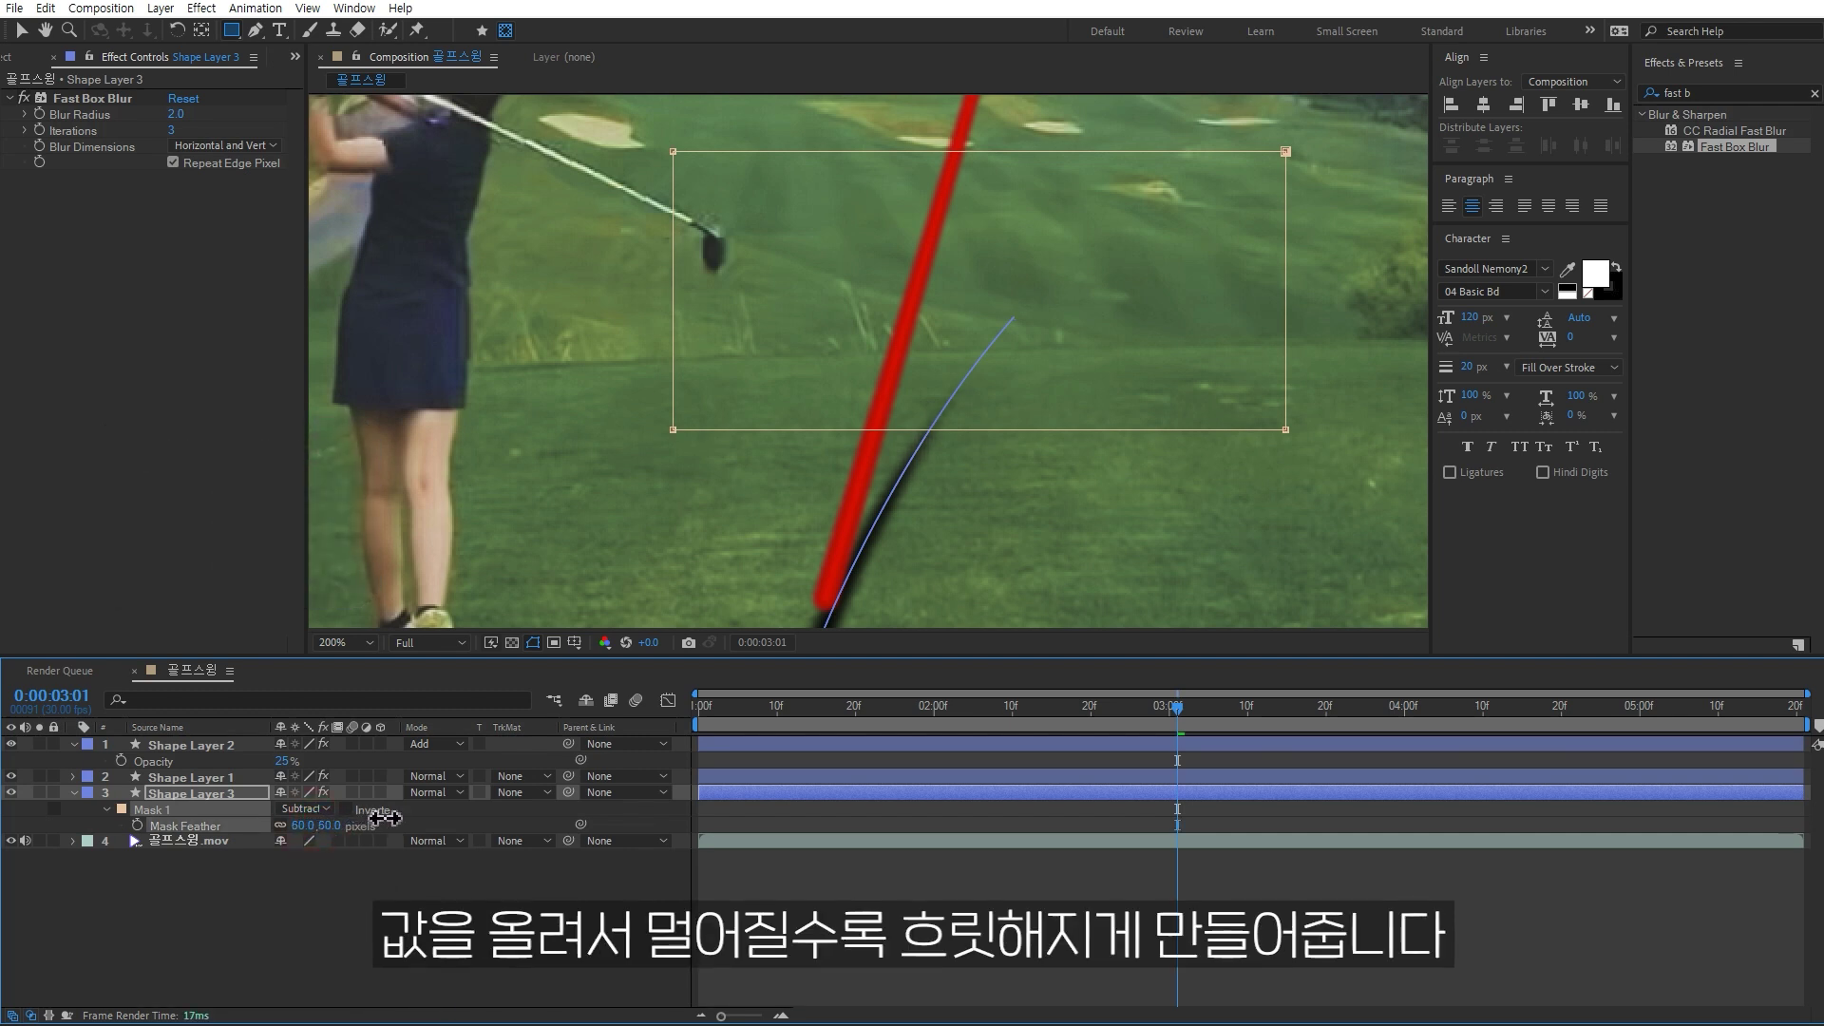
{"action": "left_click", "coordinate": [511, 964]}
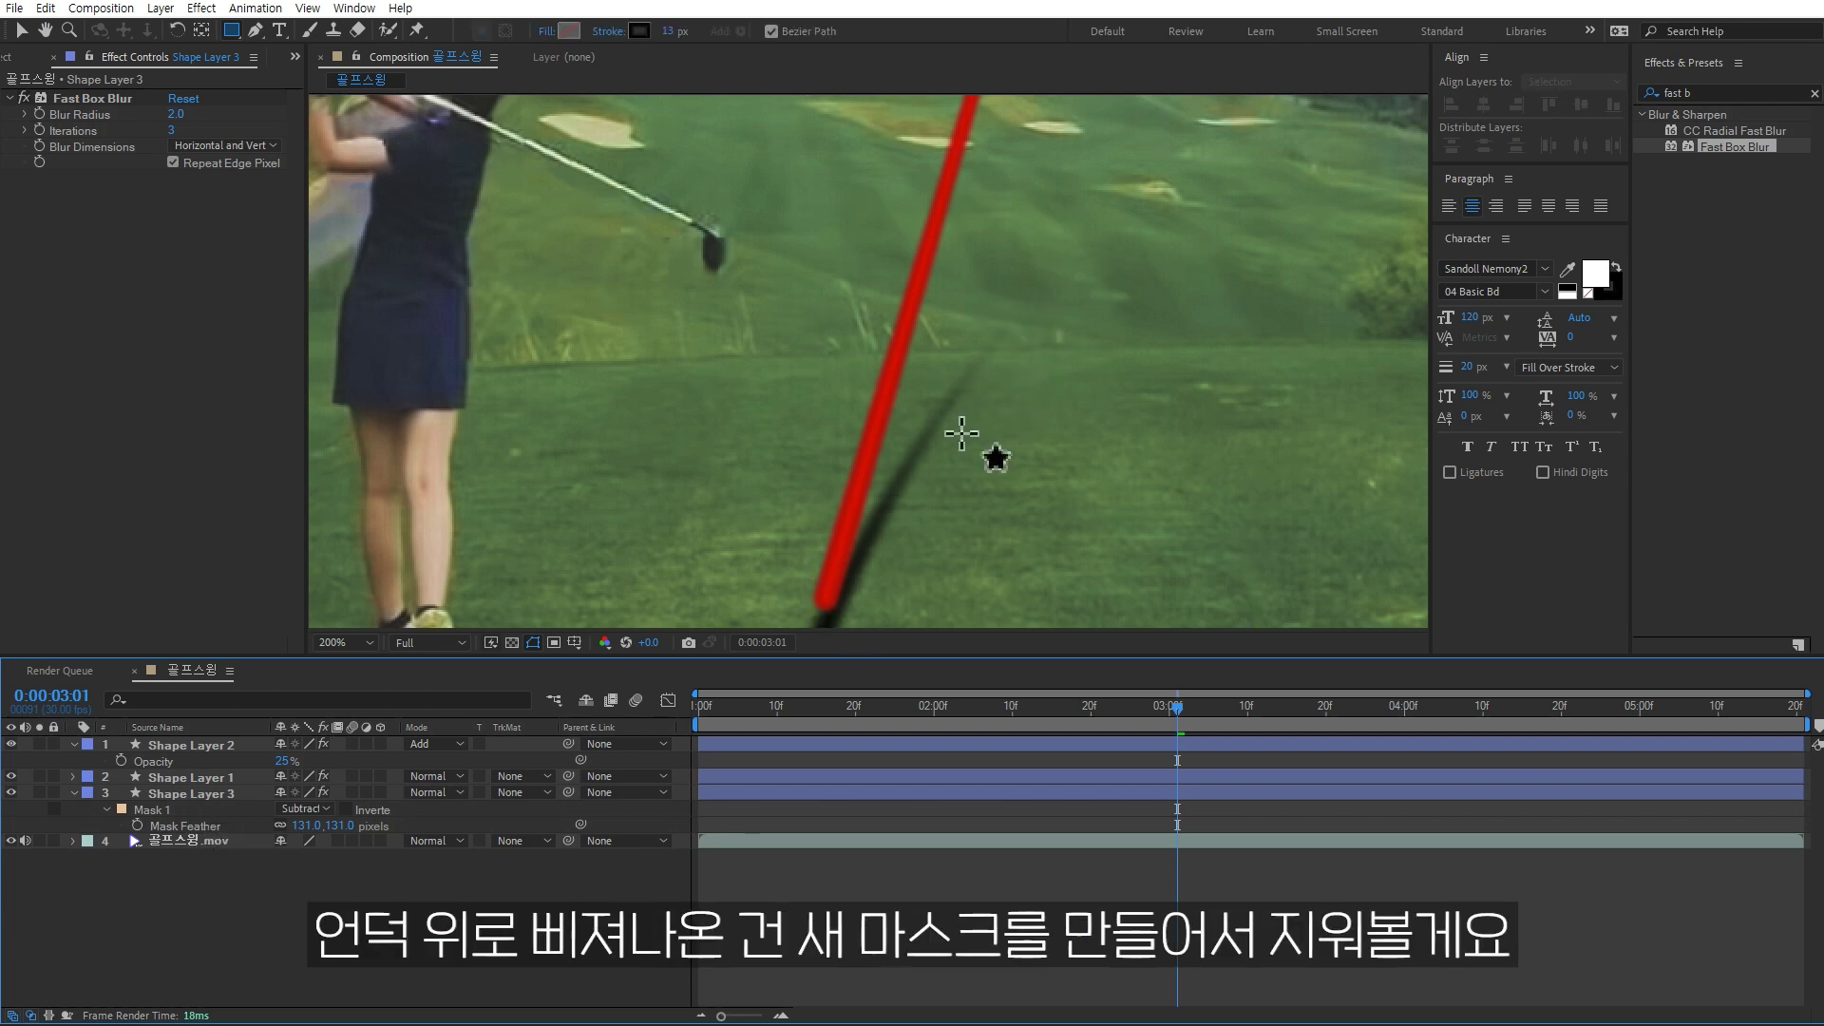
- Draw a closed Pen-tool mask over the shadow above the first hill on Shape Layer 3
{"action": "left_click", "coordinate": [226, 794]}
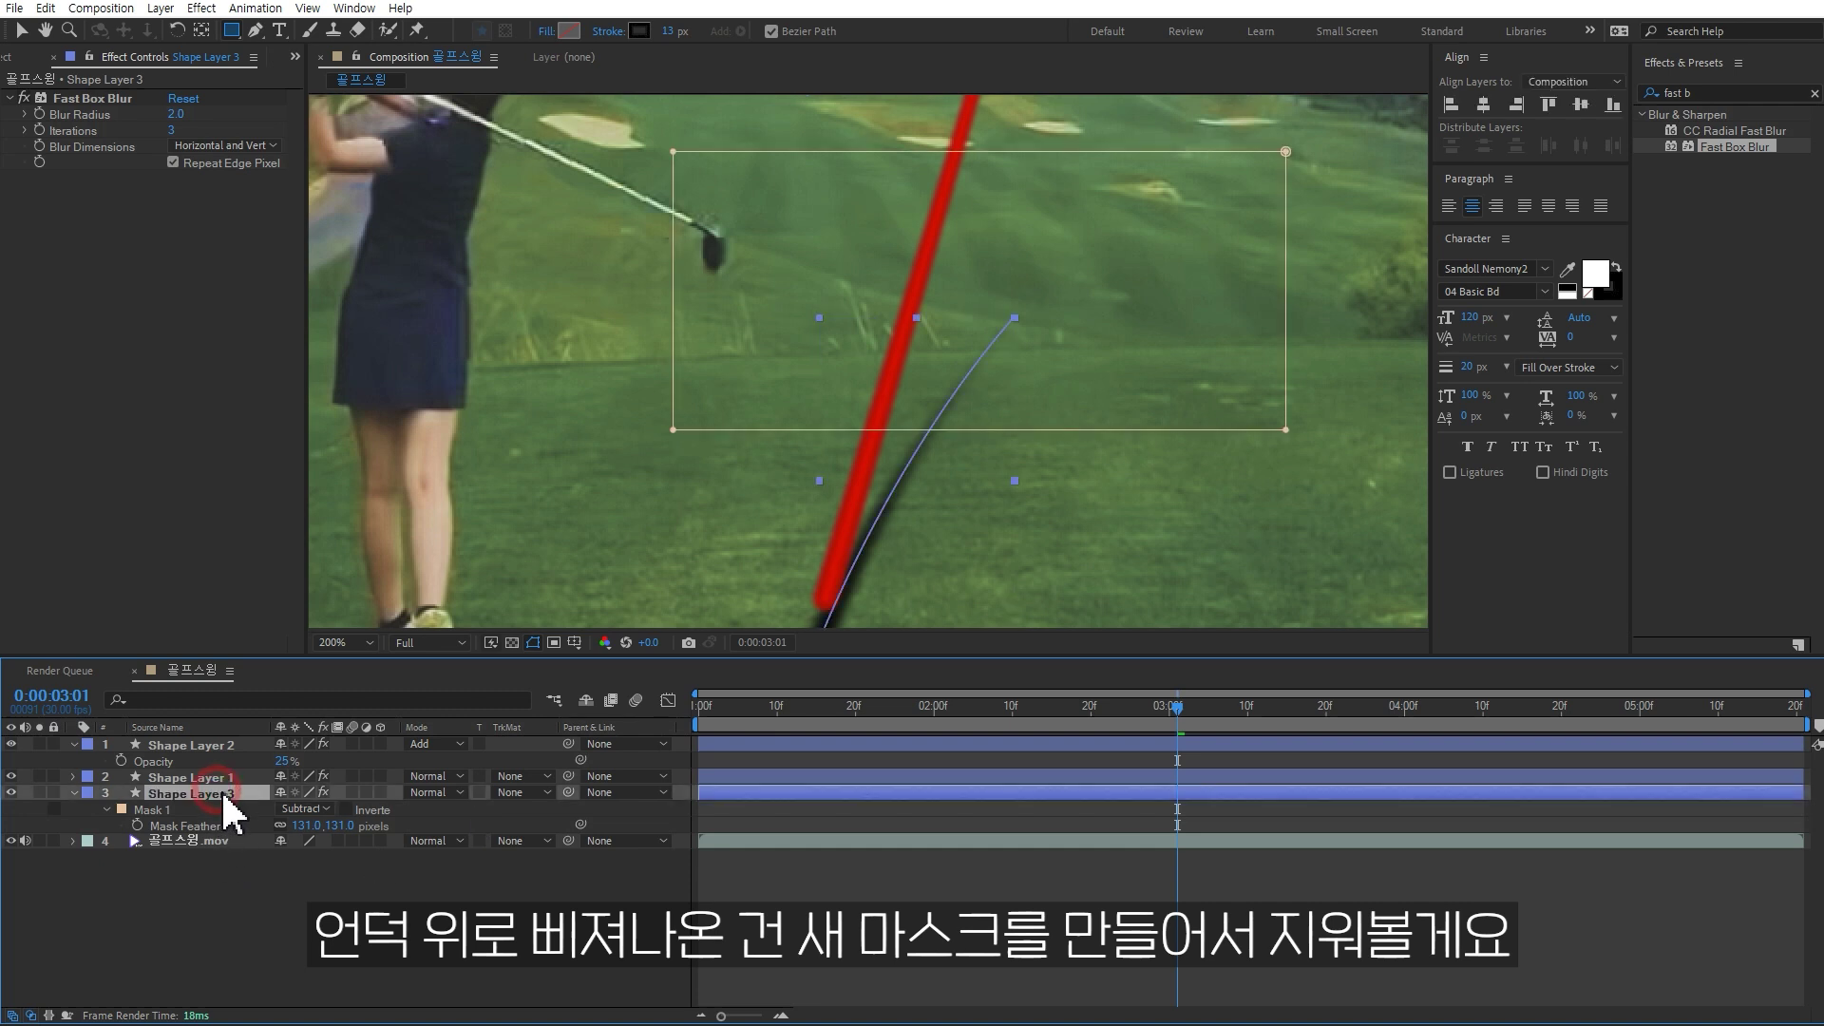
{"action": "left_click", "coordinate": [255, 30]}
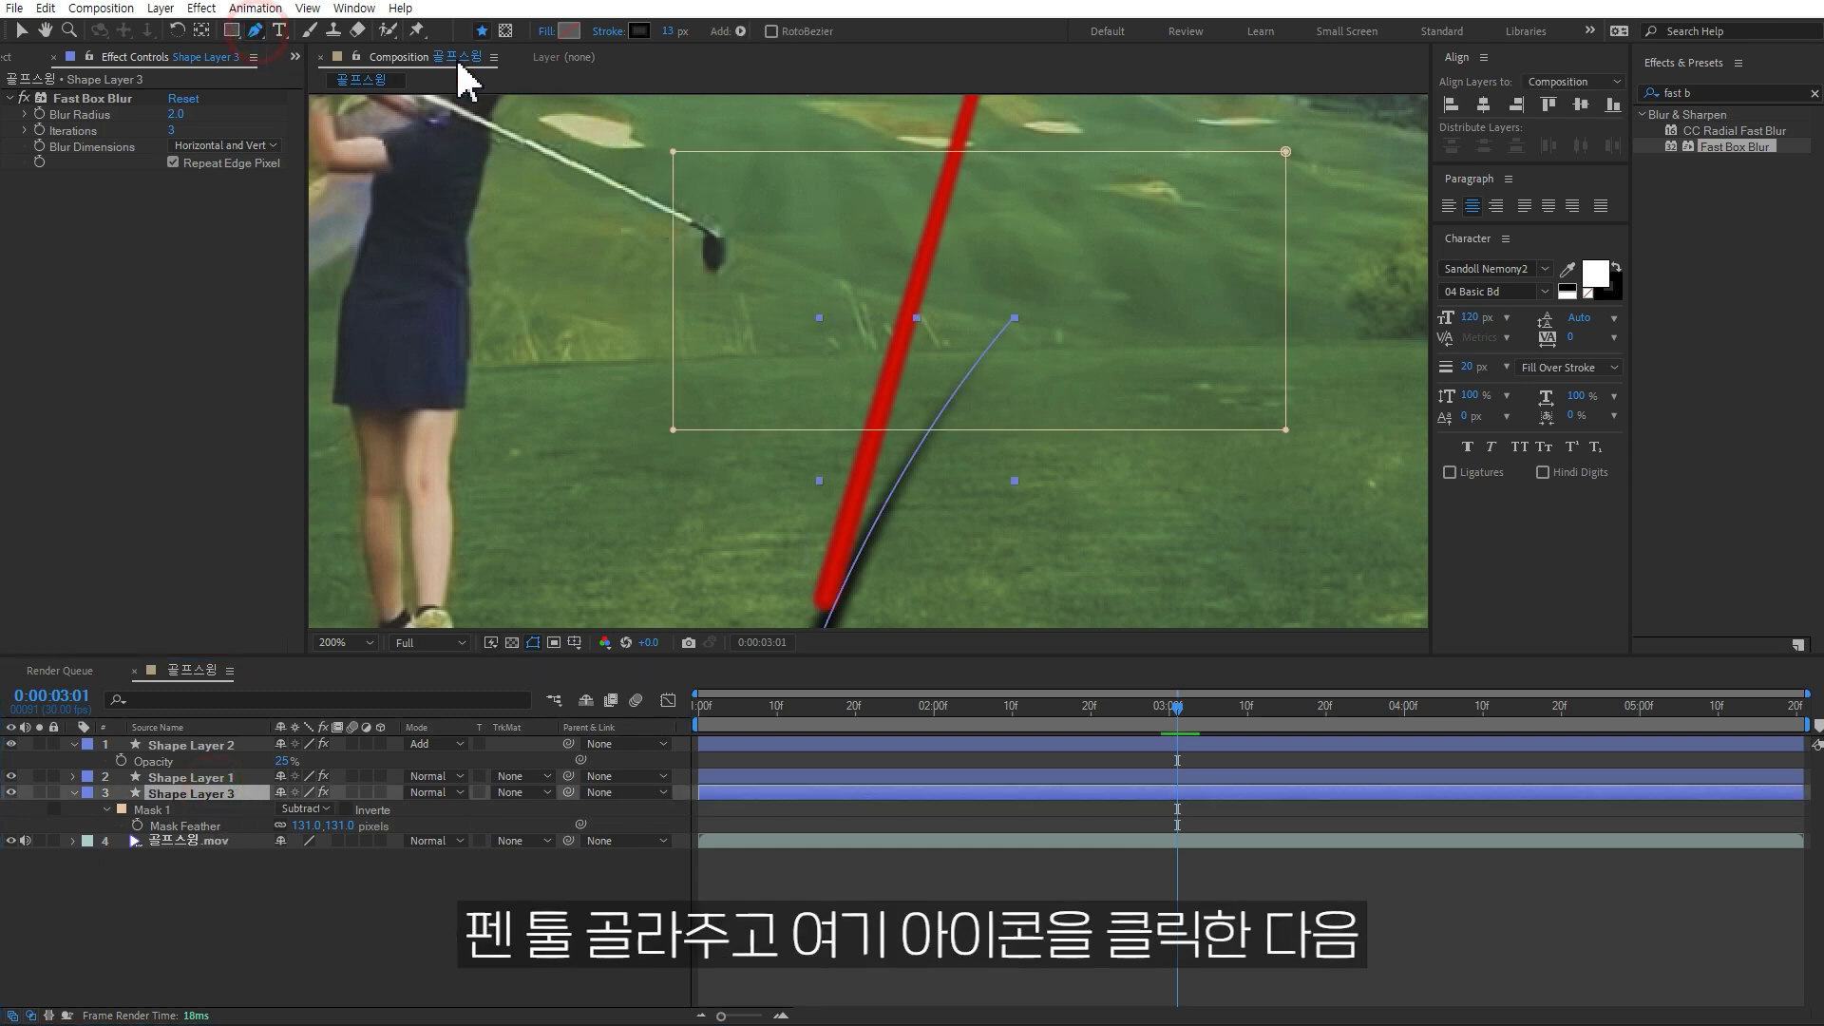
{"action": "left_click", "coordinate": [507, 32]}
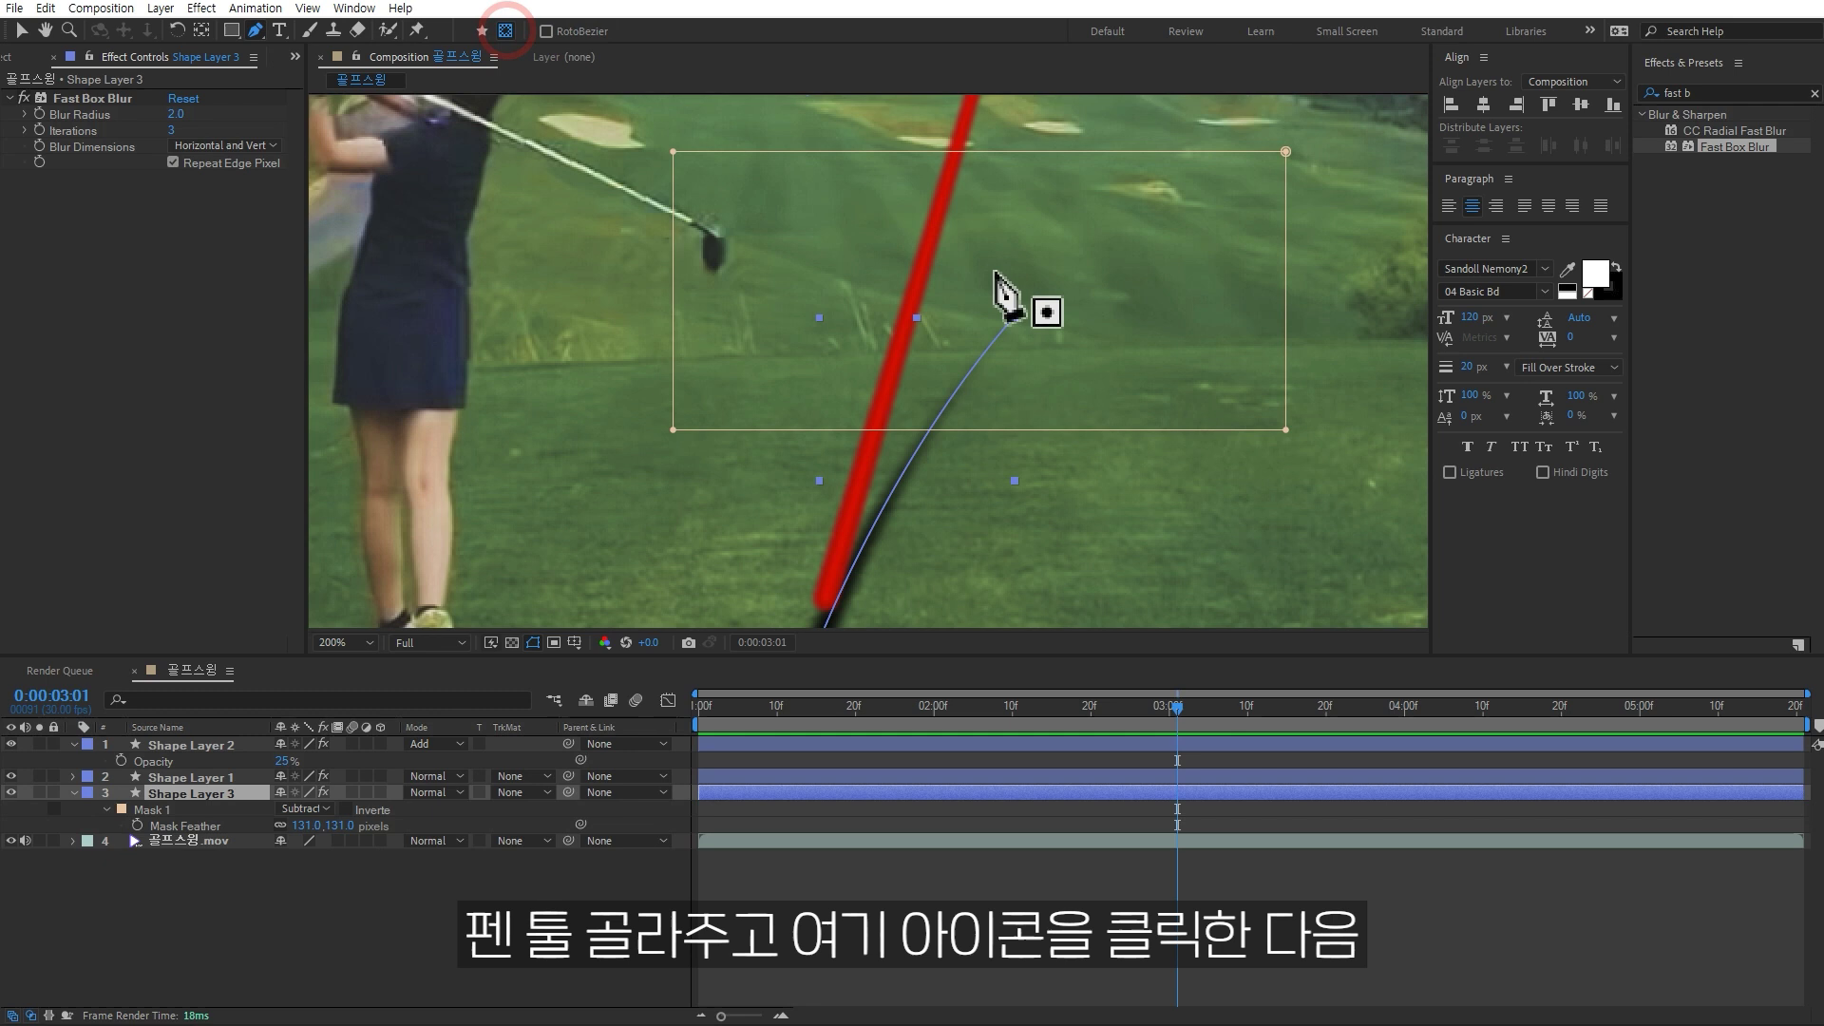
{"action": "left_click", "coordinate": [857, 353]}
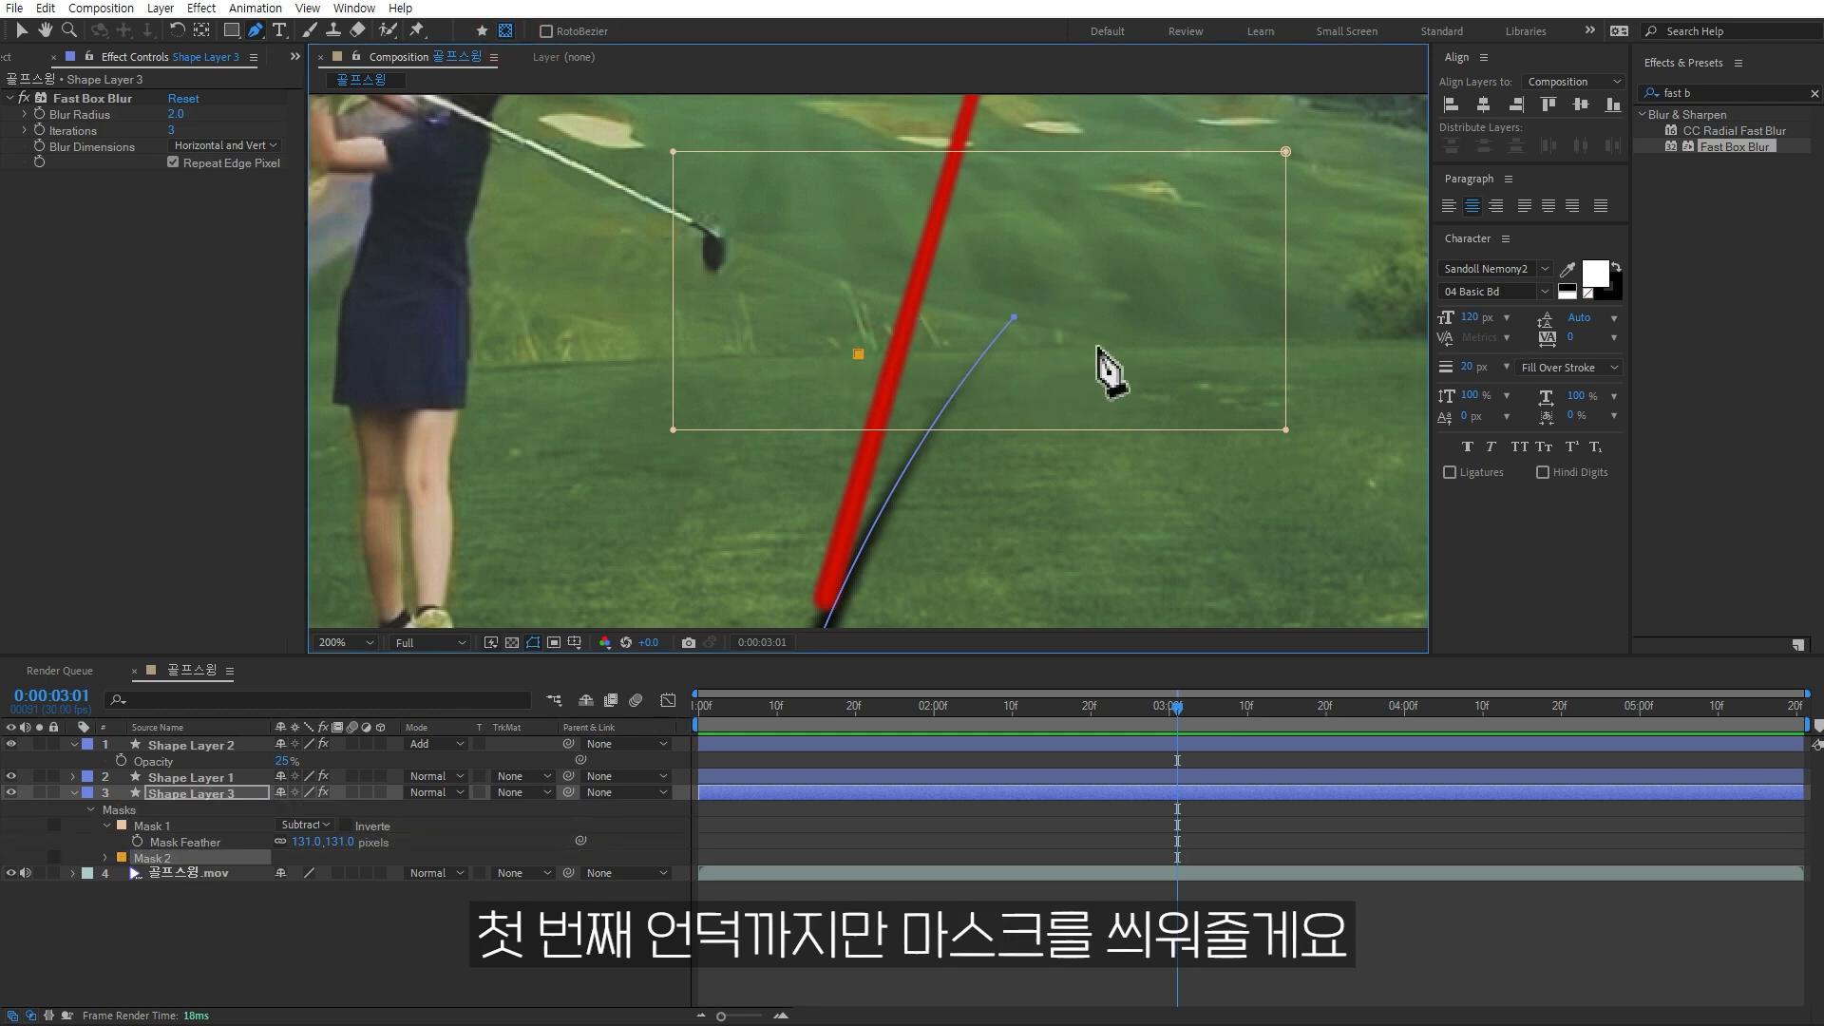
{"action": "left_click_drag", "start_coordinate": [1168, 213], "coordinate": [1135, 209]}
{"action": "left_click", "coordinate": [1087, 212]}
{"action": "left_click", "coordinate": [854, 206]}
{"action": "left_click", "coordinate": [855, 355]}
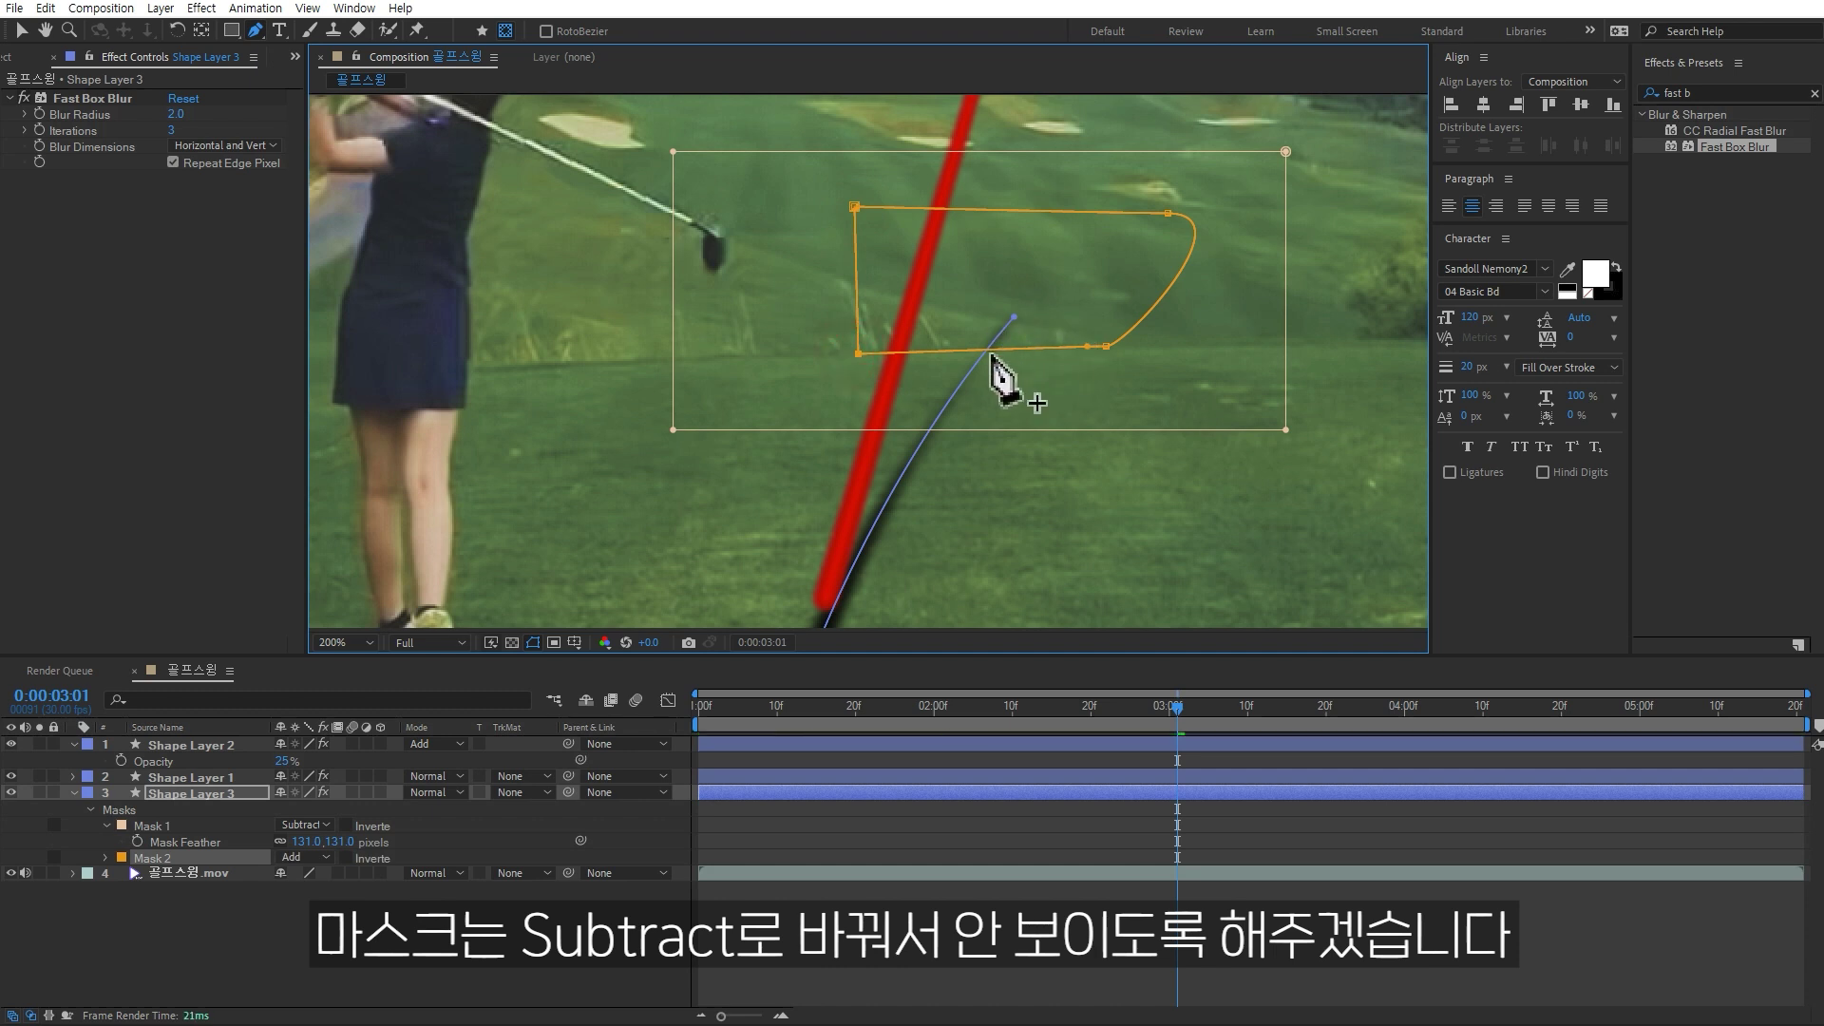
- Set Mask 2 to Subtract to hide that part of the shadow
{"action": "left_click", "coordinate": [326, 857]}
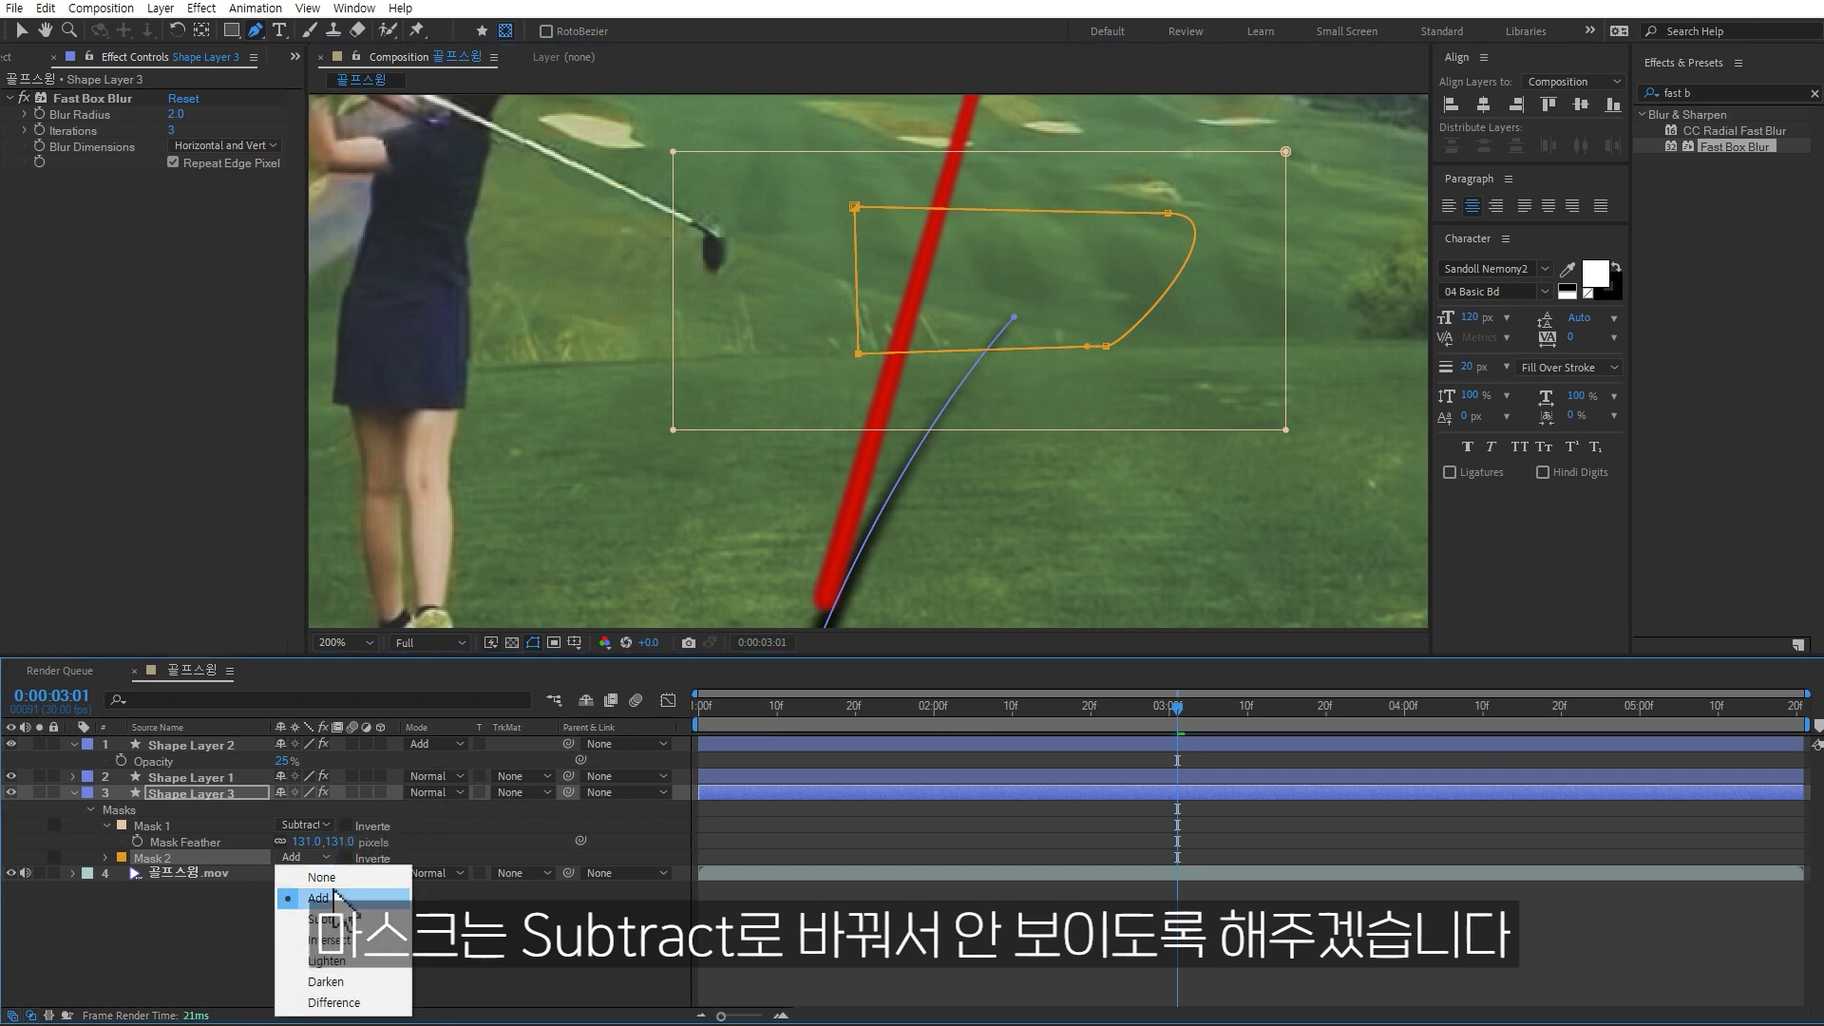
{"action": "left_click", "coordinate": [337, 912]}
{"action": "left_click", "coordinate": [494, 963]}
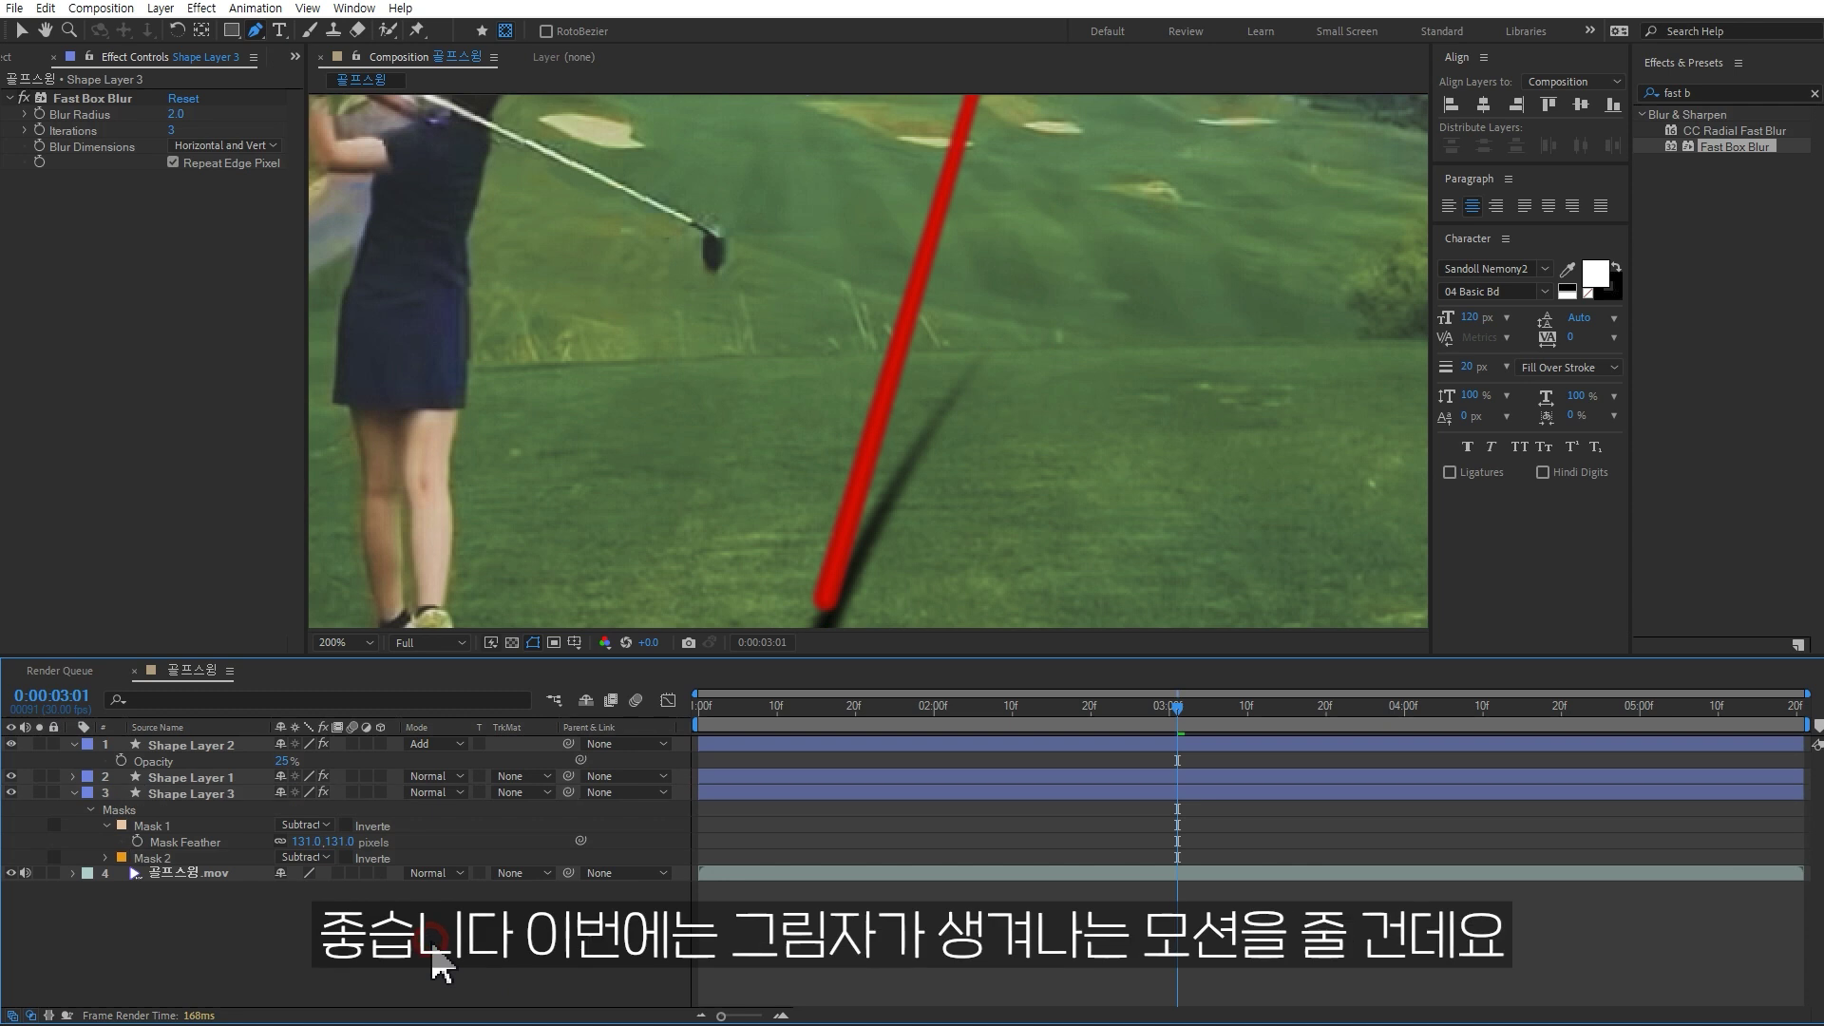
{"action": "key", "text": "comma"}
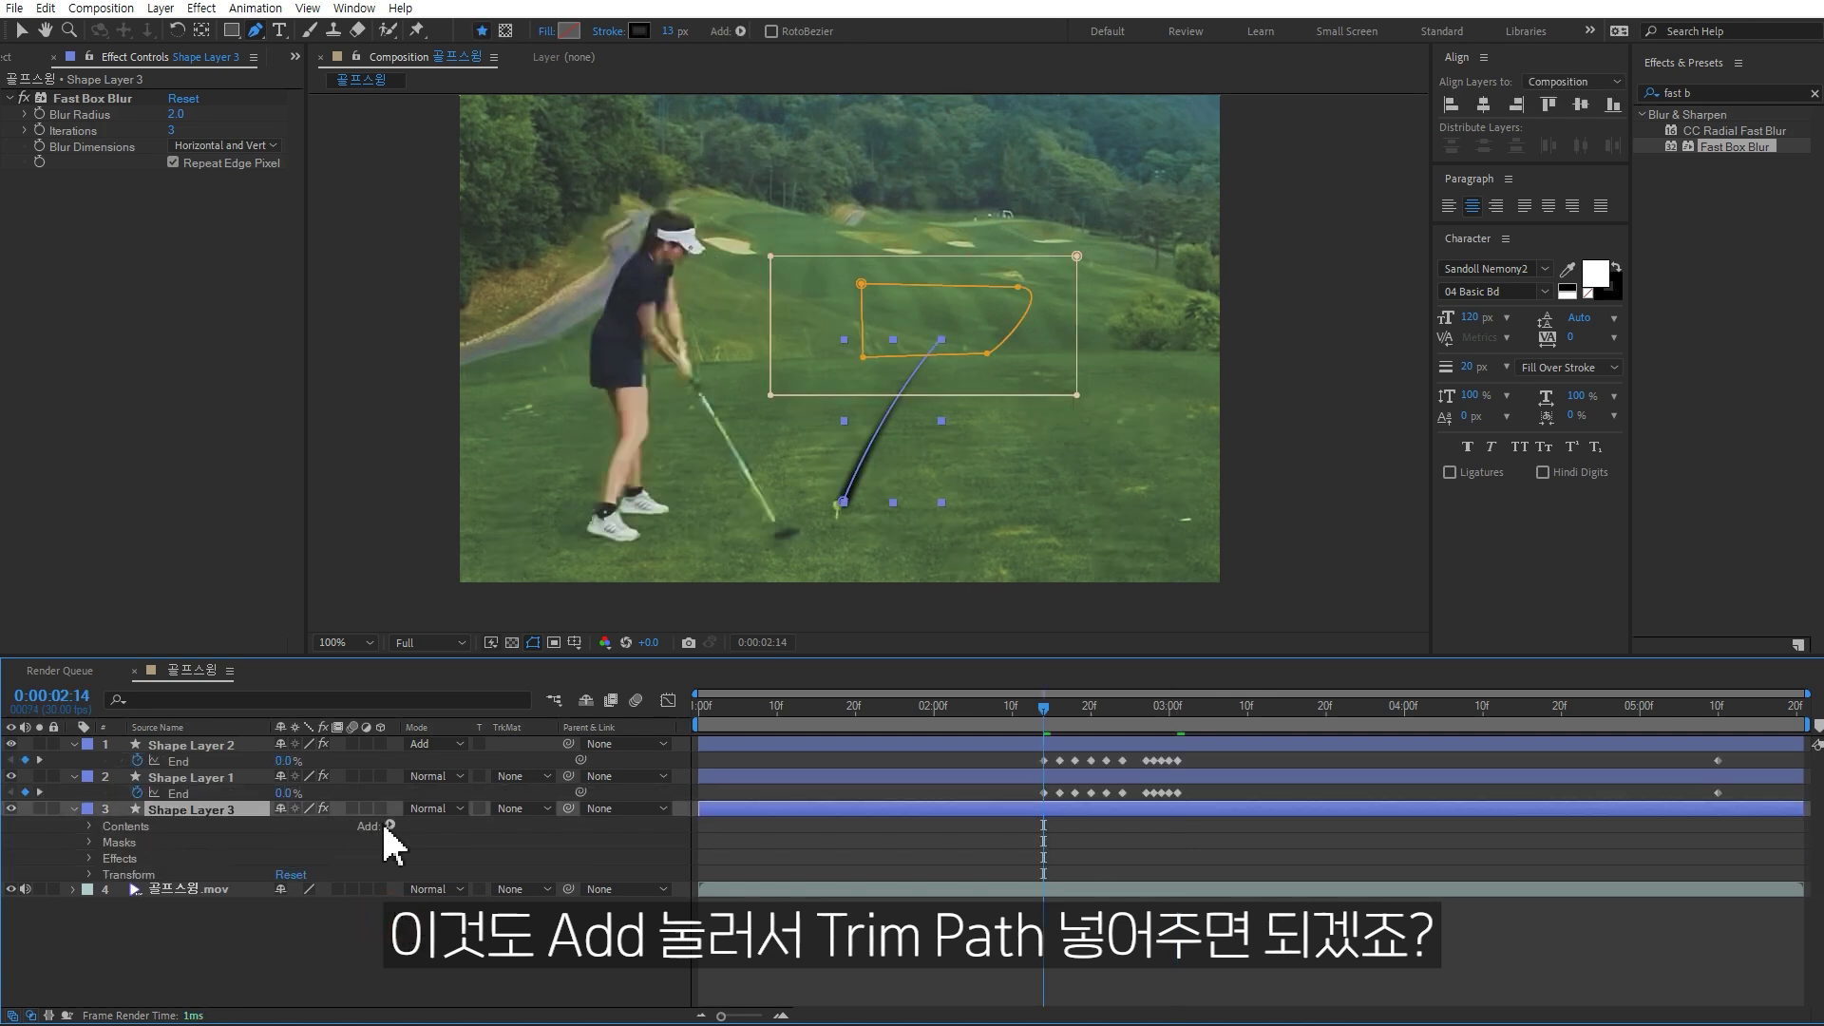
- Add Trim Paths to the shadow and keyframe End from 0% to 100% later in the swing
{"action": "left_click", "coordinate": [389, 825]}
{"action": "left_click", "coordinate": [480, 731]}
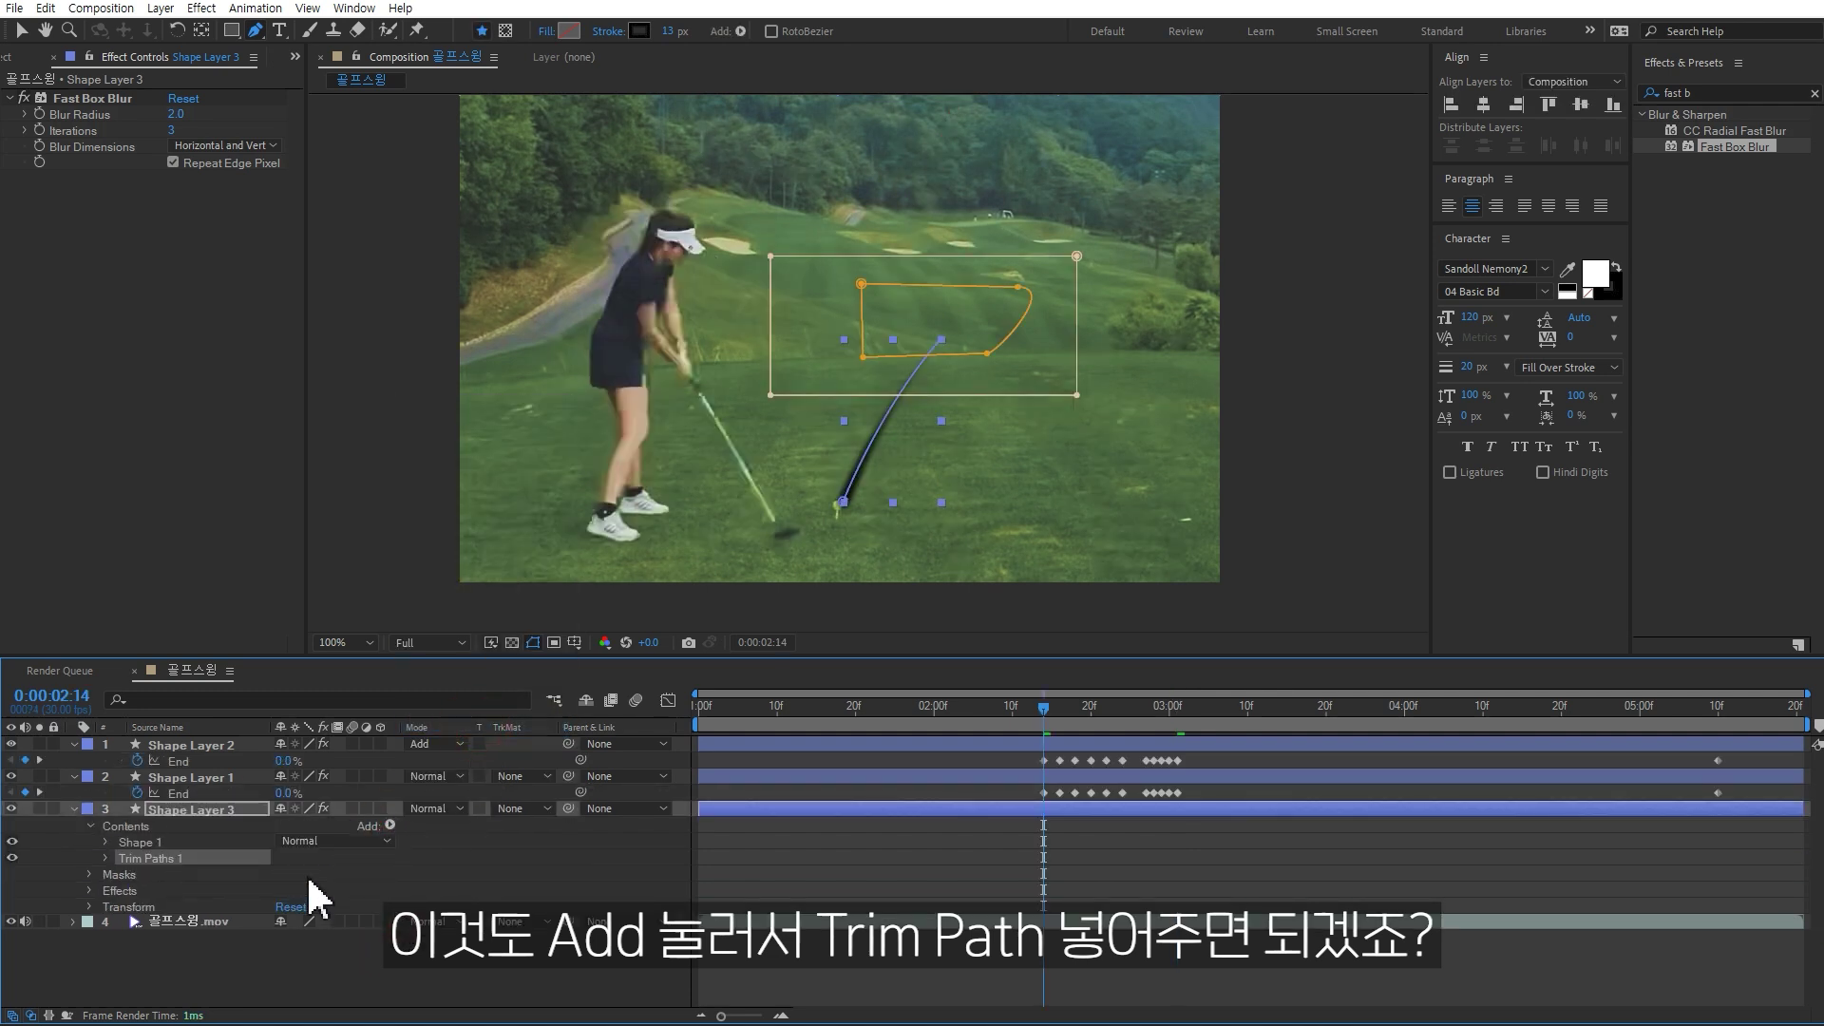
{"action": "left_click", "coordinate": [106, 859]}
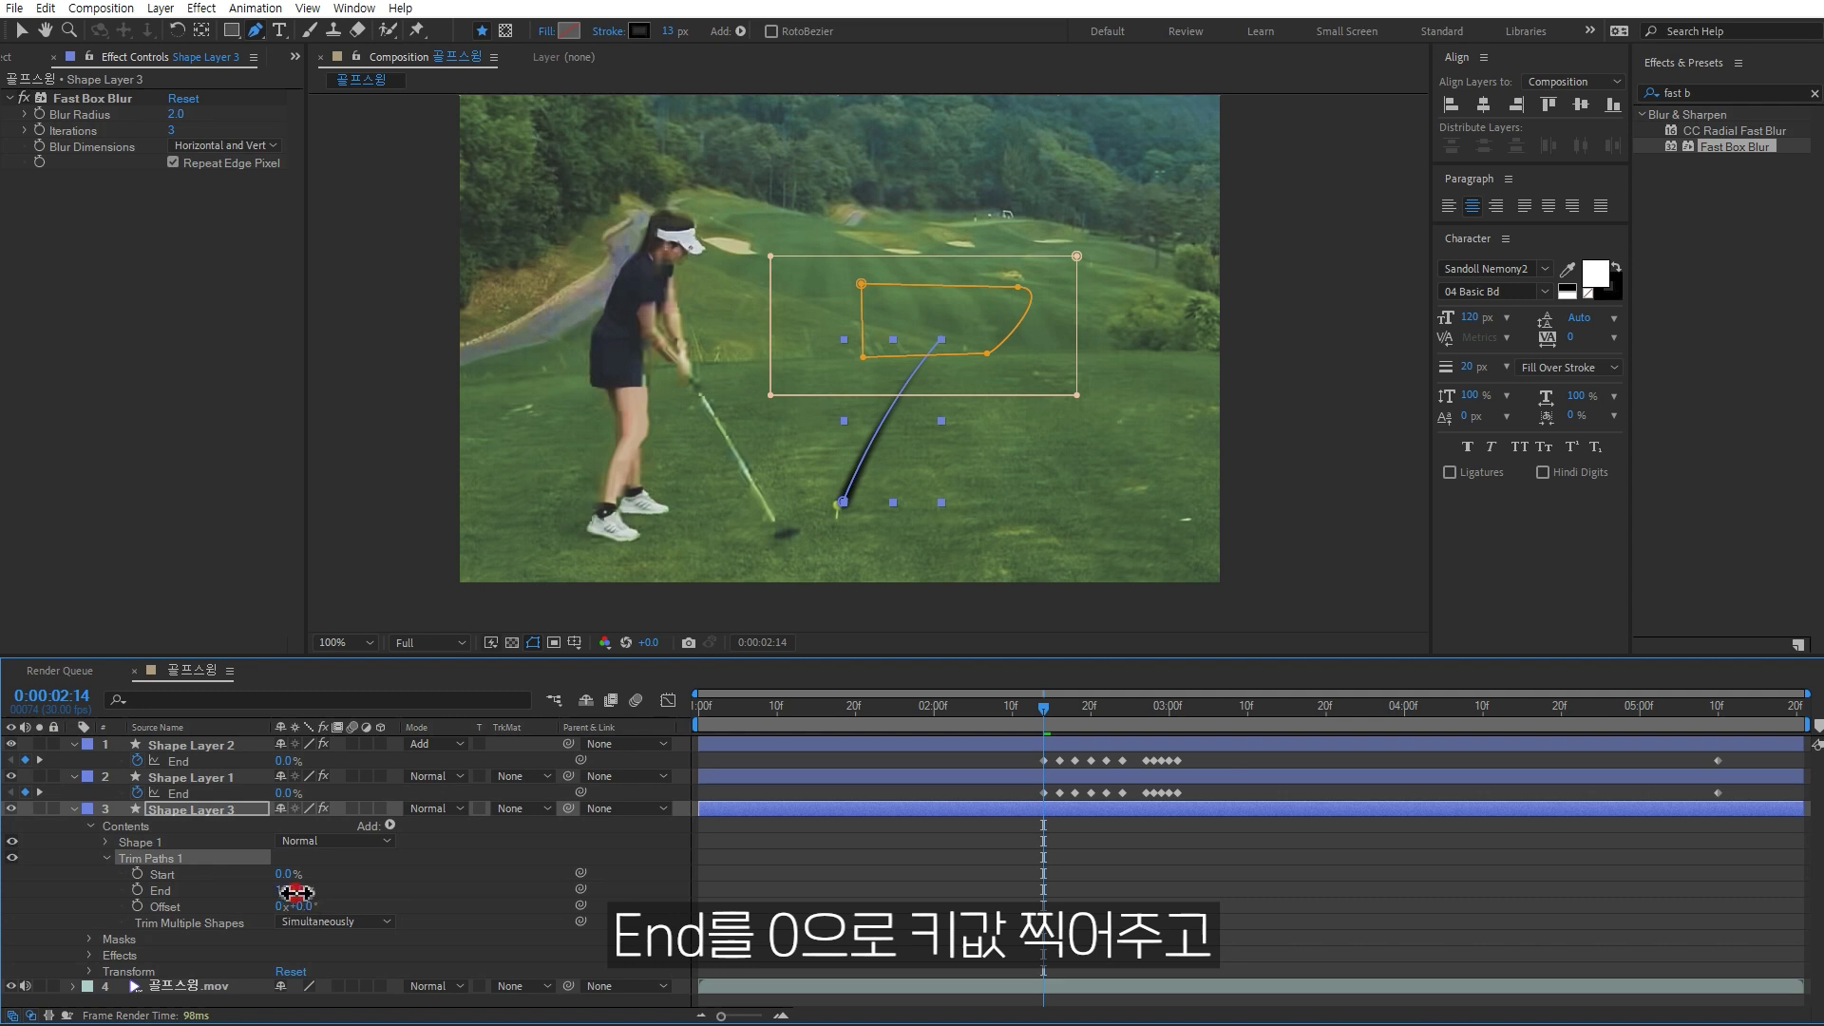
{"action": "left_click_drag", "start_coordinate": [294, 892], "coordinate": [192, 894]}
{"action": "left_click", "coordinate": [138, 889]}
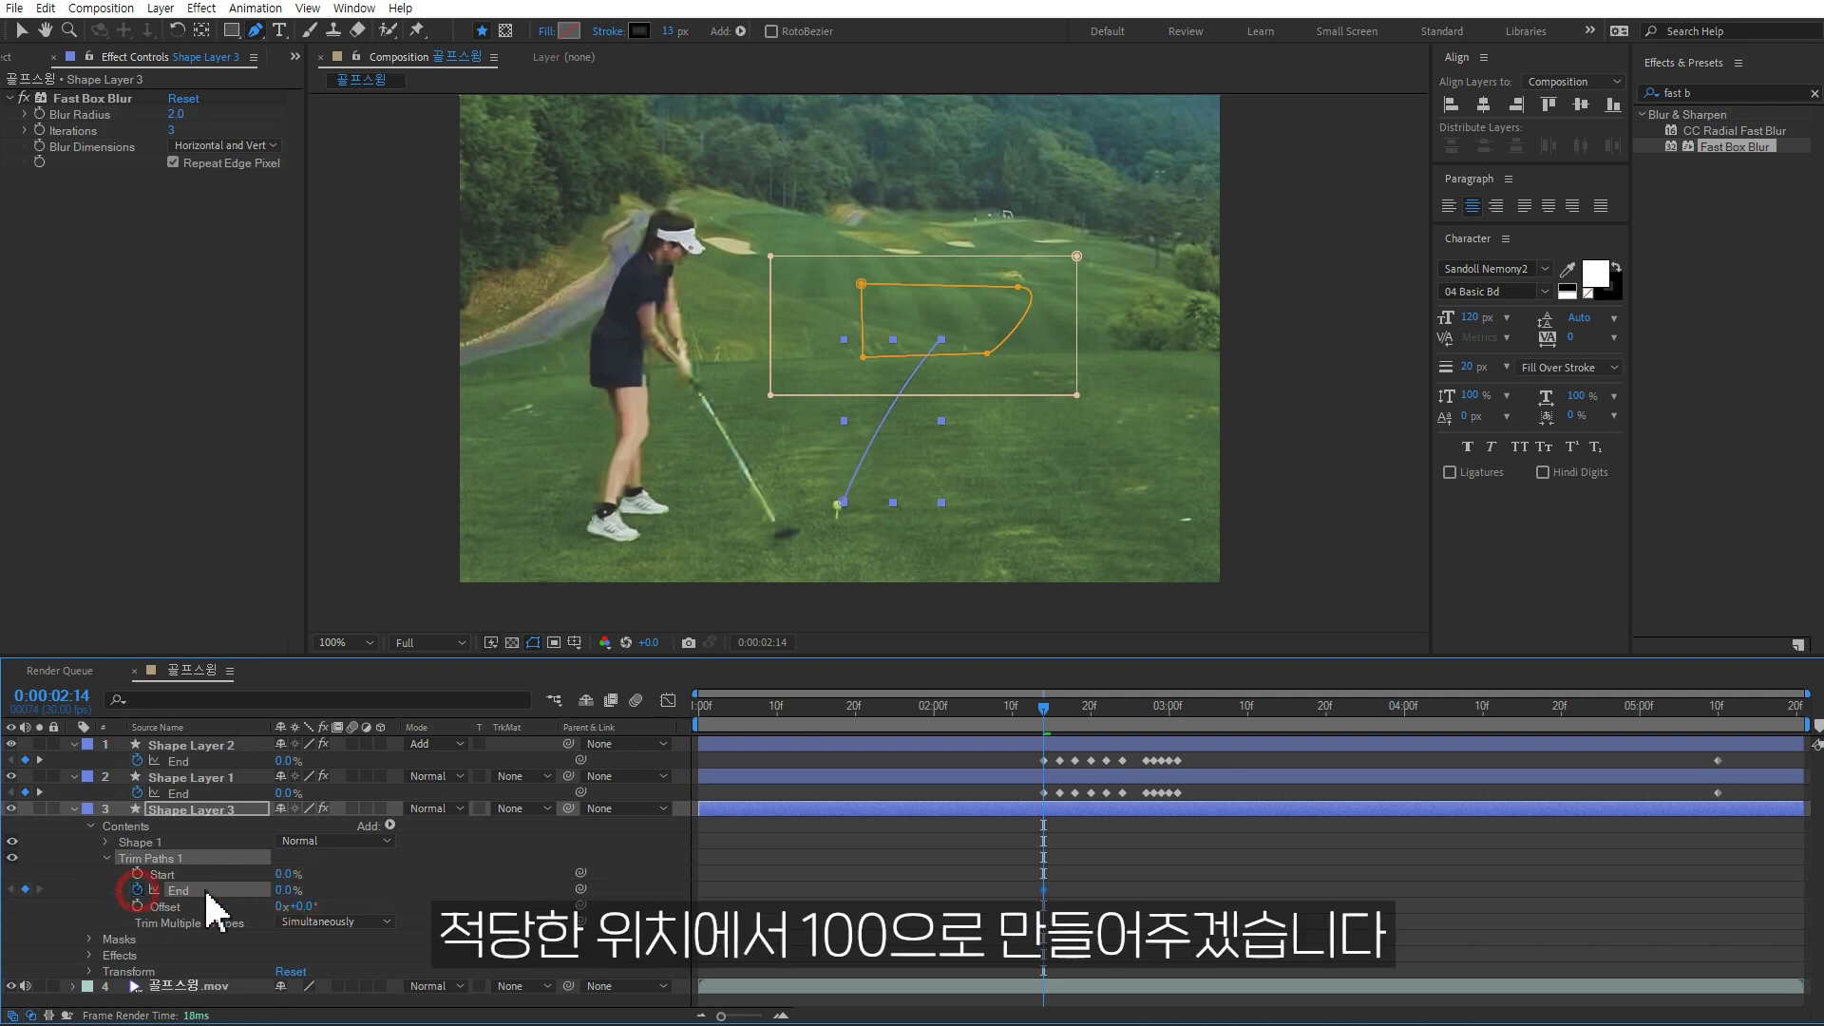
{"action": "left_click_drag", "start_coordinate": [1048, 711], "coordinate": [1083, 705]}
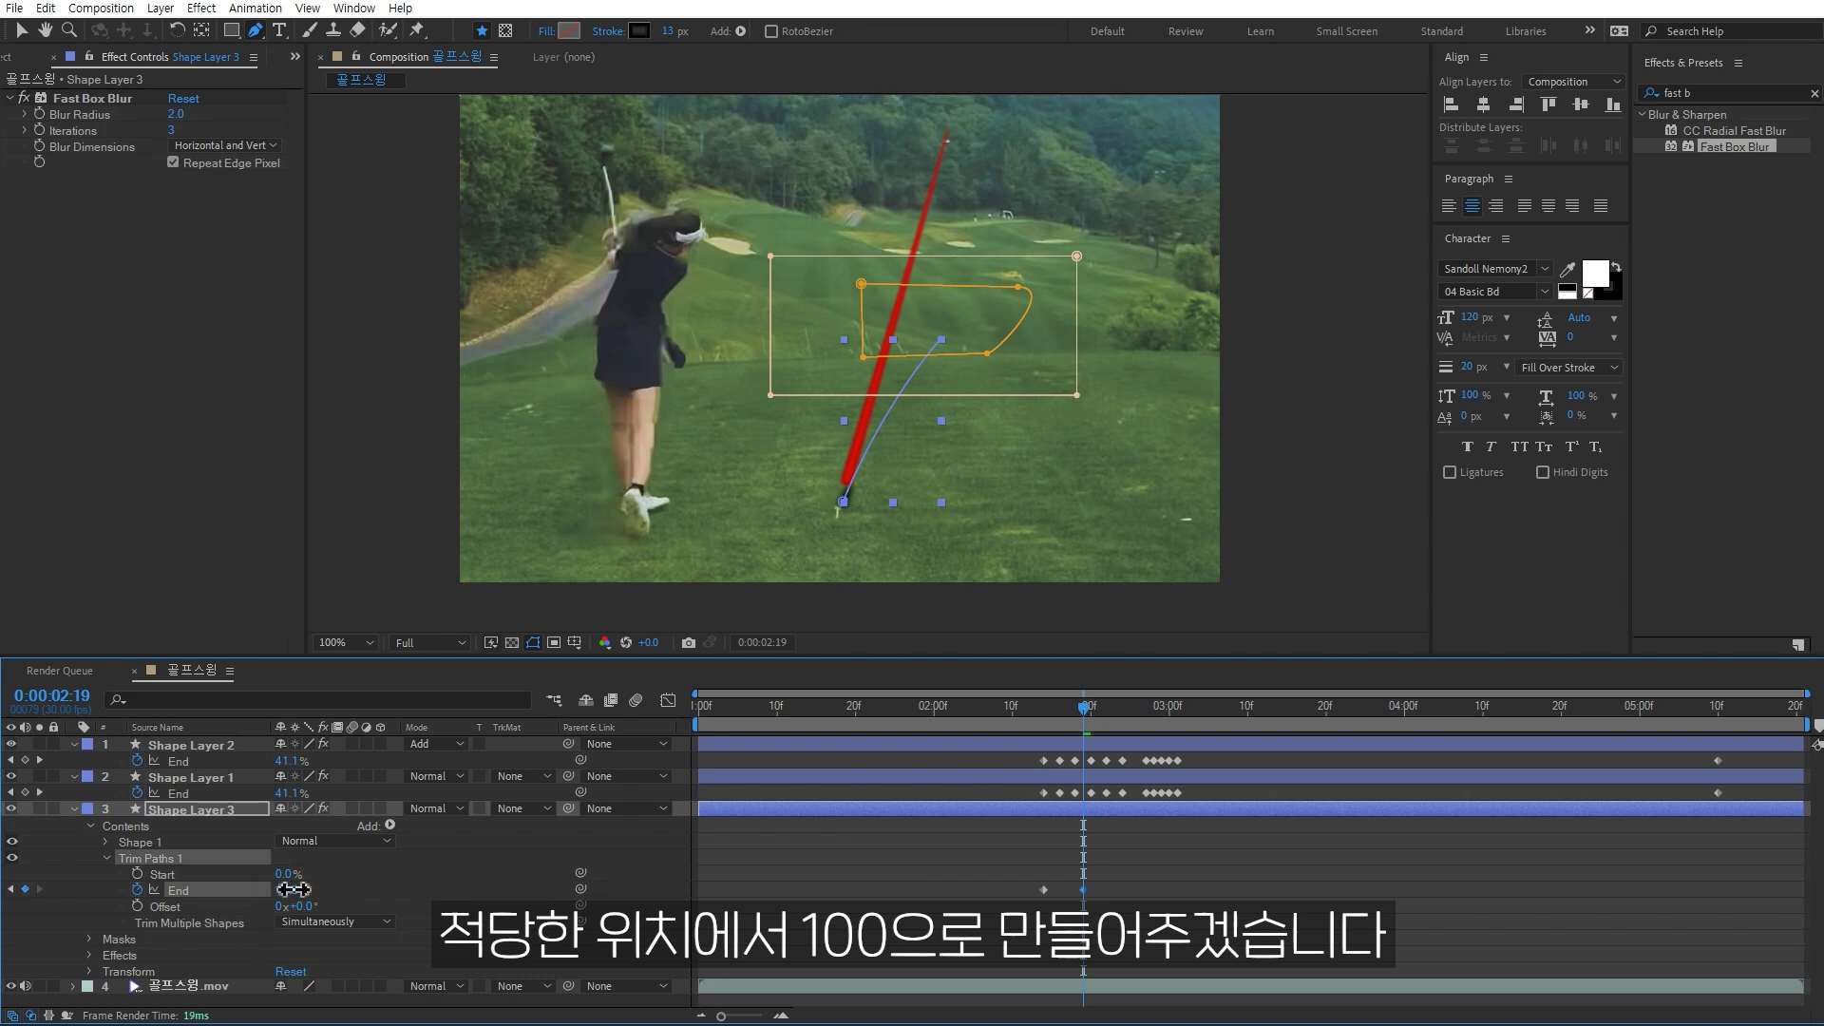
{"action": "left_click", "coordinate": [1226, 901]}
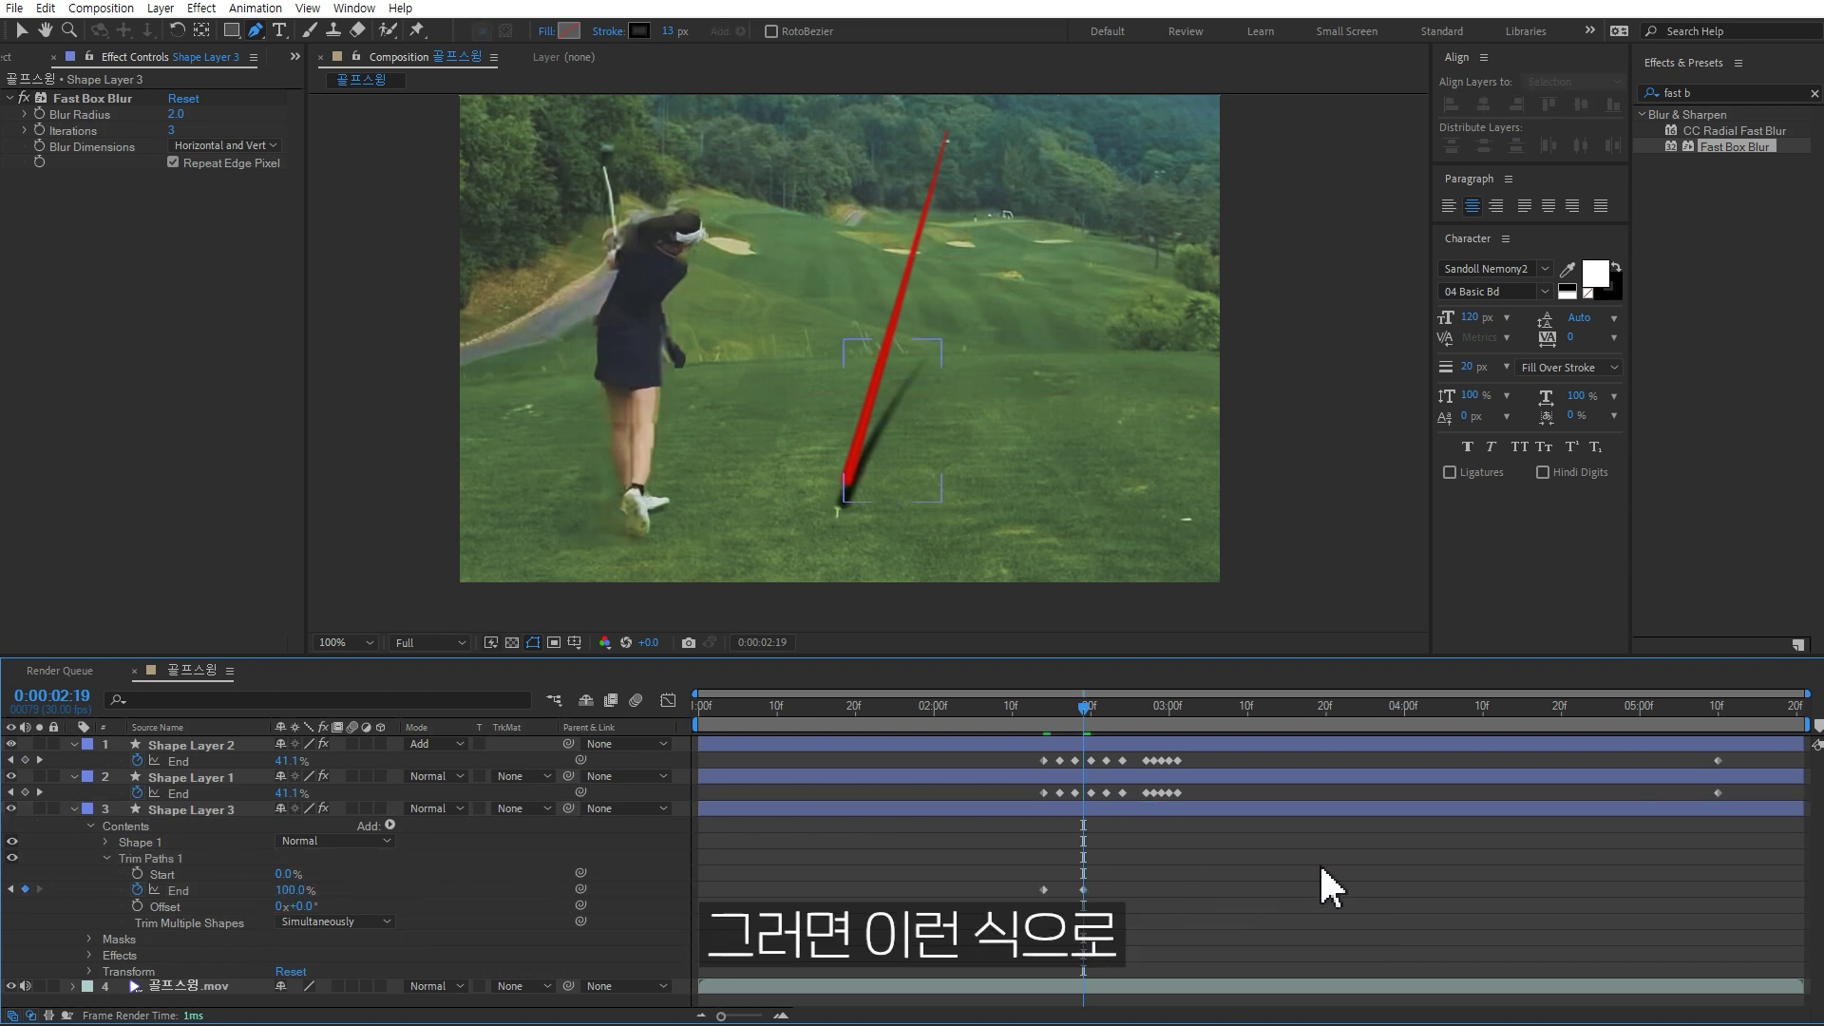
- Set Shape Layer 3's opacity to 50% and preview the finished animation
{"action": "scroll", "coordinate": [1239, 410], "scroll_direction": "down", "scroll_amount": 2}
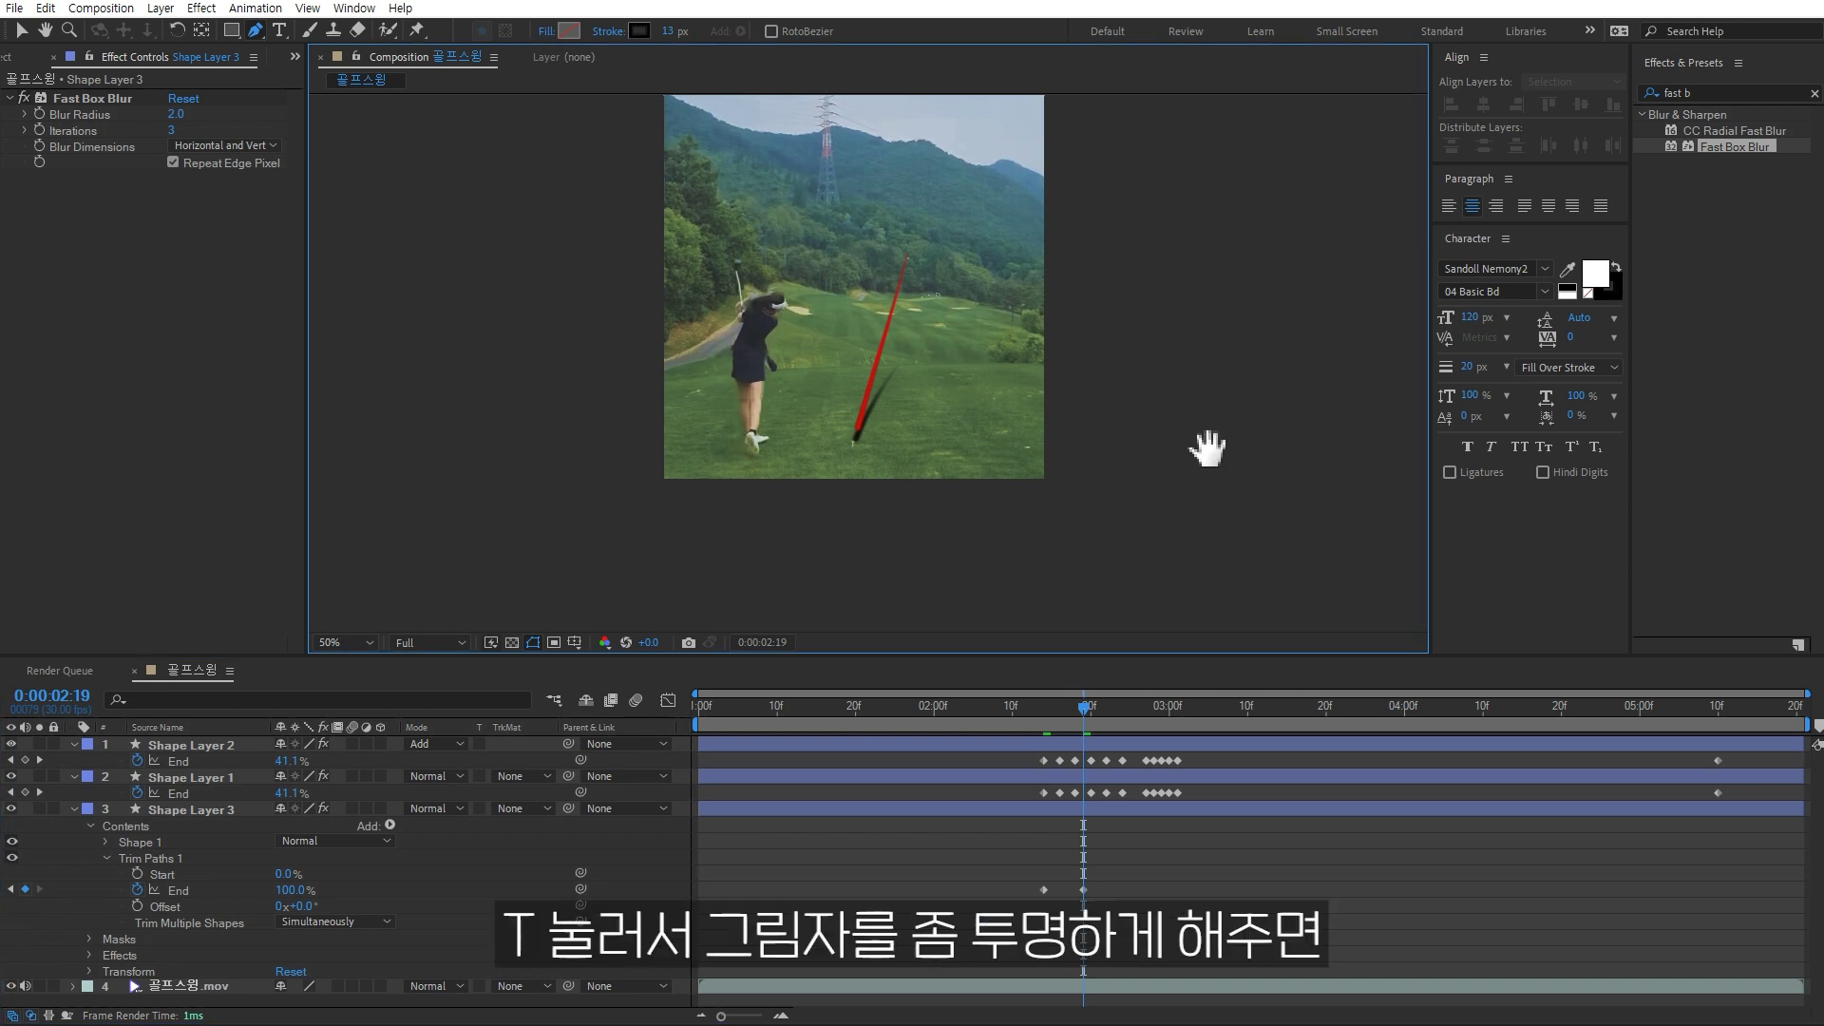
{"action": "left_click_drag", "start_coordinate": [1083, 890], "coordinate": [1106, 891]}
{"action": "key", "text": "t"}
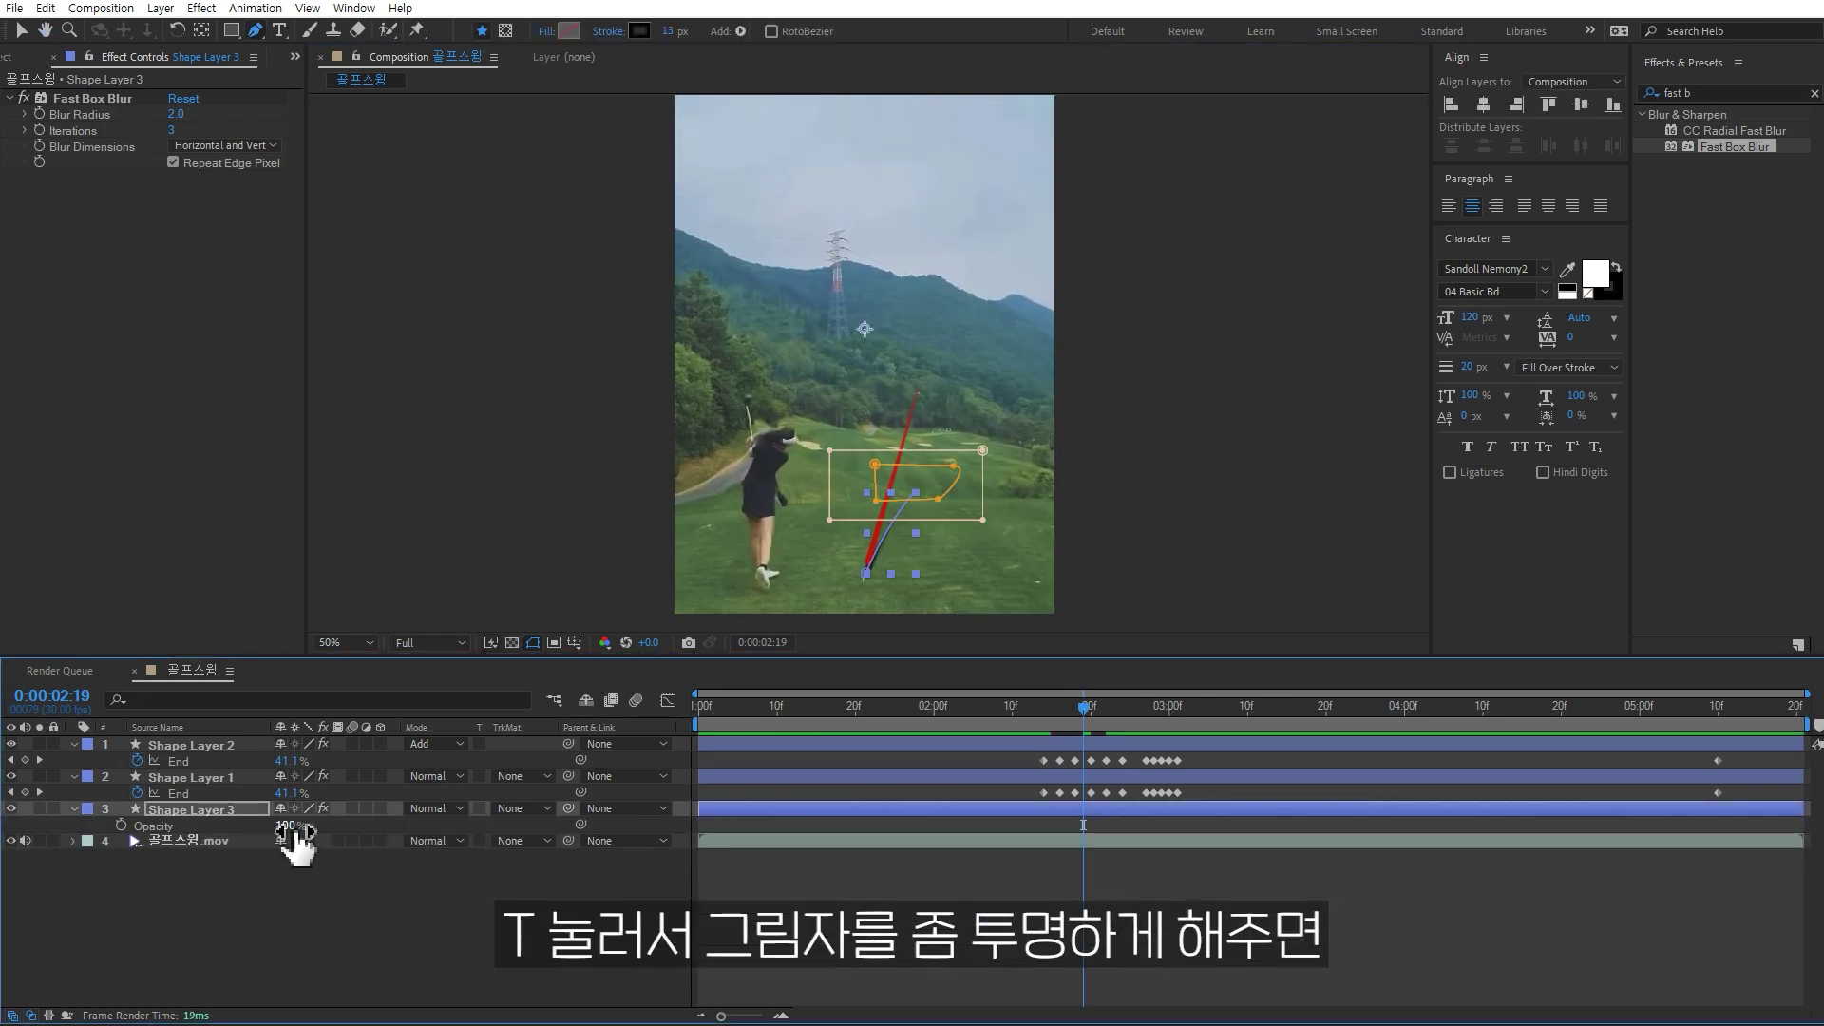
{"action": "type", "text": "50"}
{"action": "left_click", "coordinate": [371, 927]}
{"action": "key", "text": "space"}
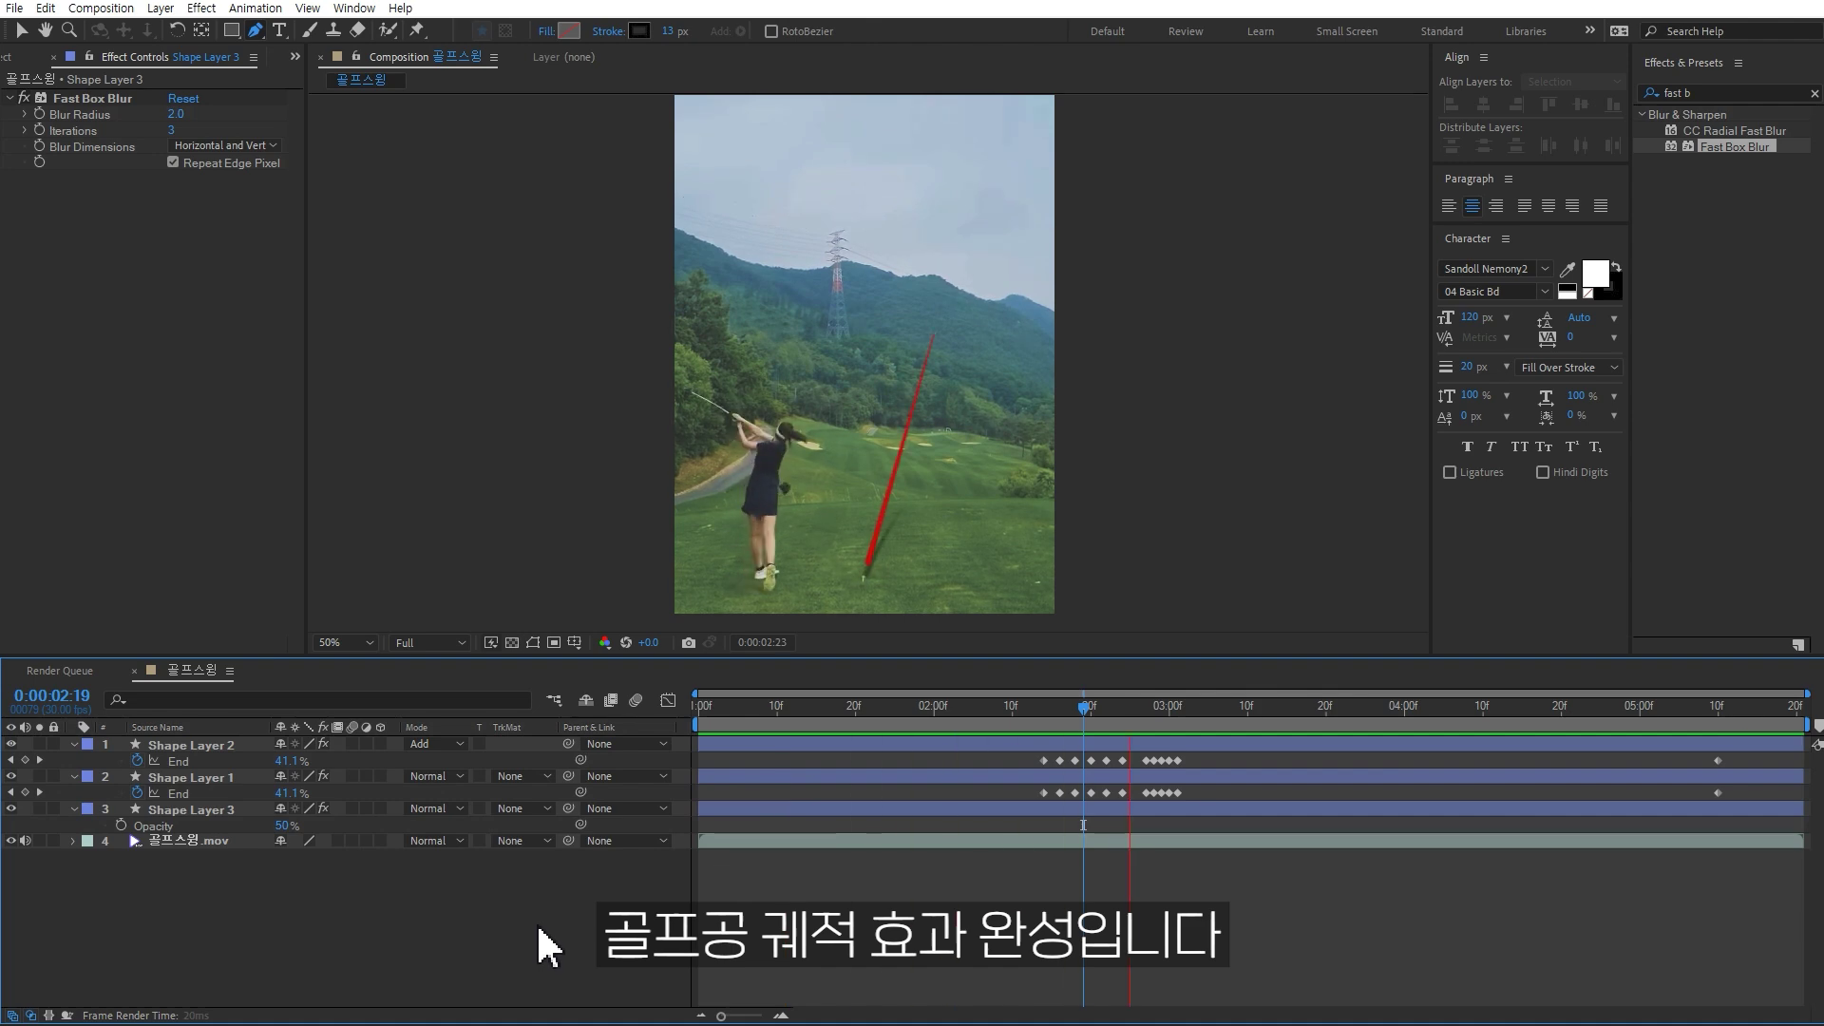